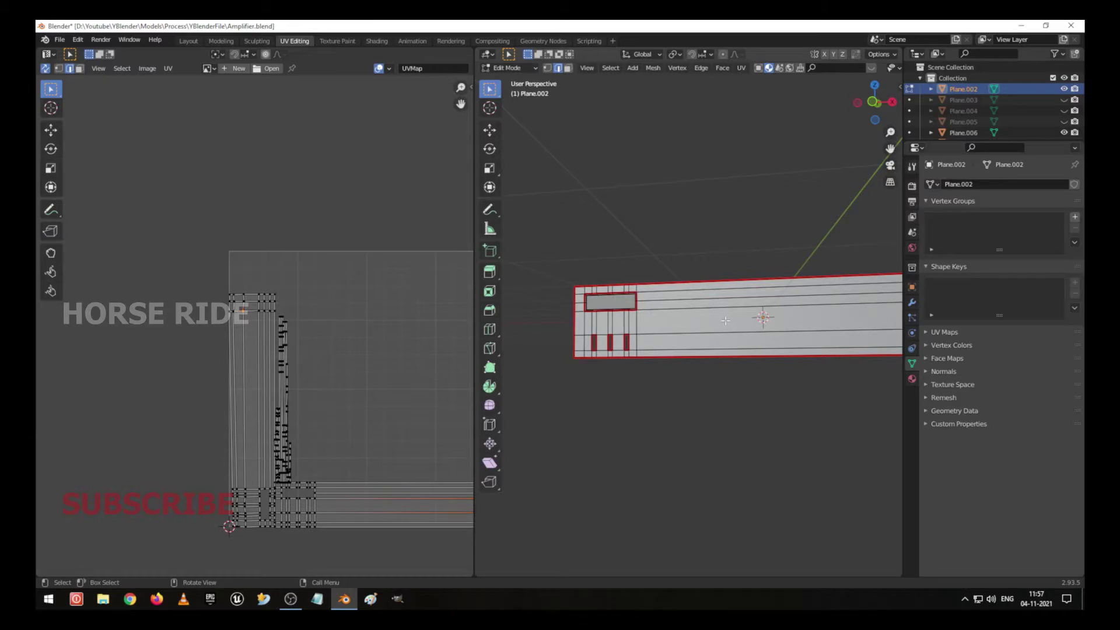
Select all linked faces of the long front panel and move their UV island out above the UV square.
{"action": "key", "text": "3"}
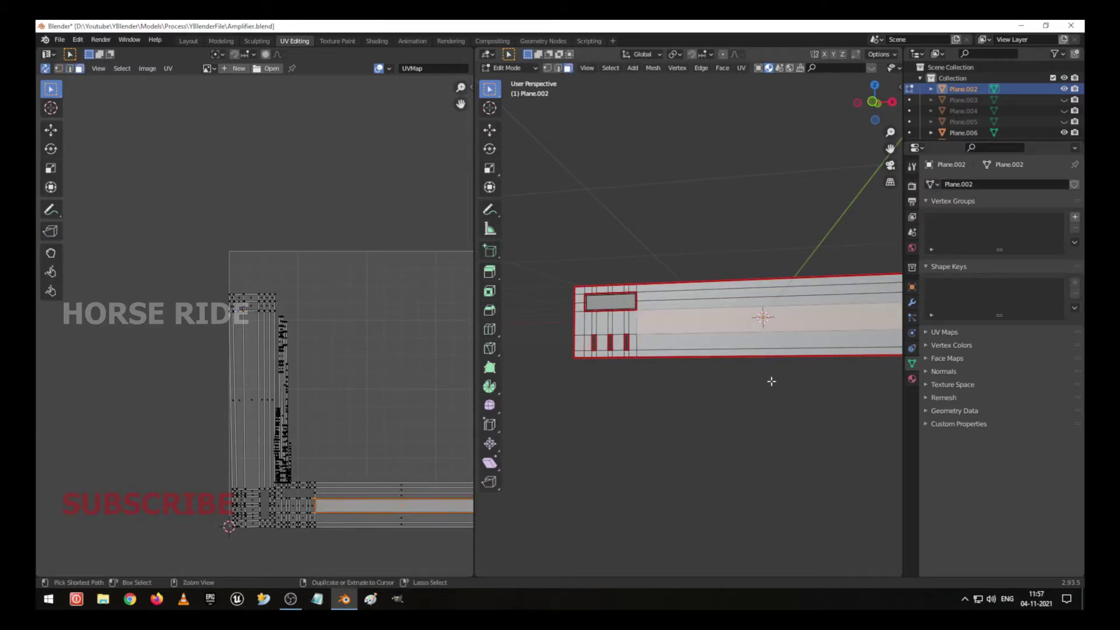
{"action": "key", "text": "ctrl+l"}
{"action": "scroll", "coordinate": [366, 441], "scroll_direction": "down", "scroll_amount": 3}
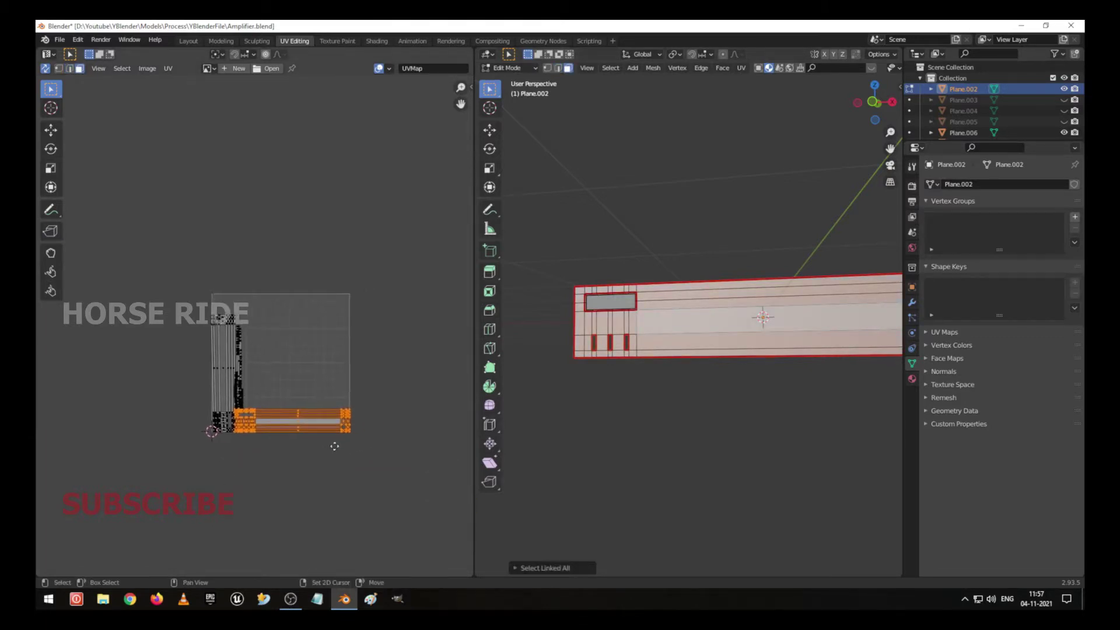
{"action": "scroll", "coordinate": [335, 446], "scroll_direction": "up", "scroll_amount": 5}
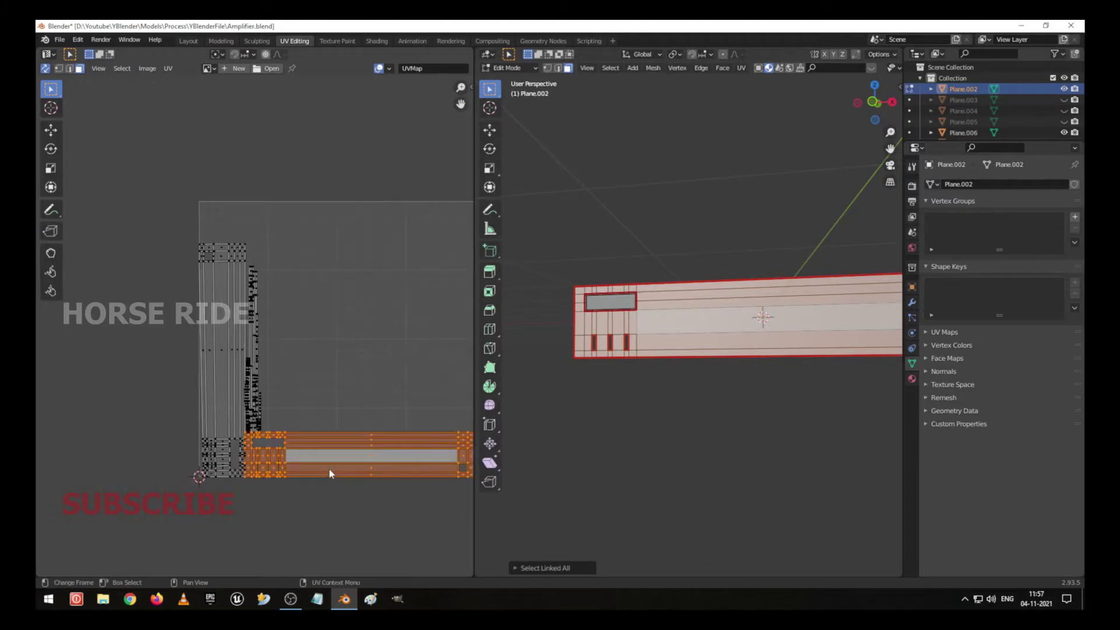
{"action": "scroll", "coordinate": [376, 477], "scroll_direction": "down", "scroll_amount": 2}
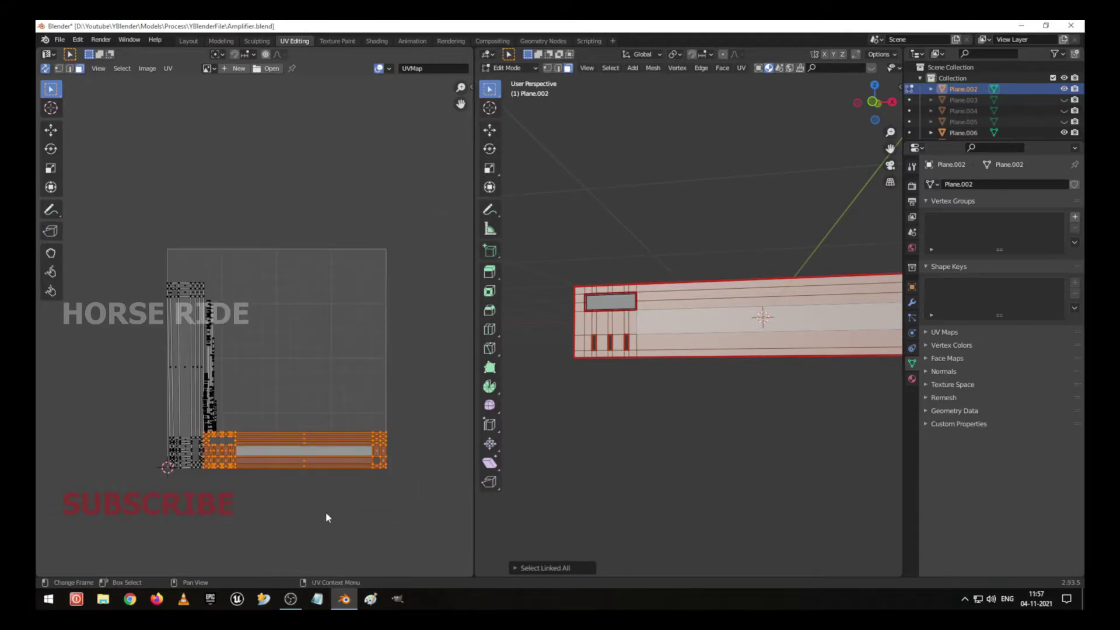
{"action": "key", "text": "g"}
{"action": "left_click", "coordinate": [281, 255]}
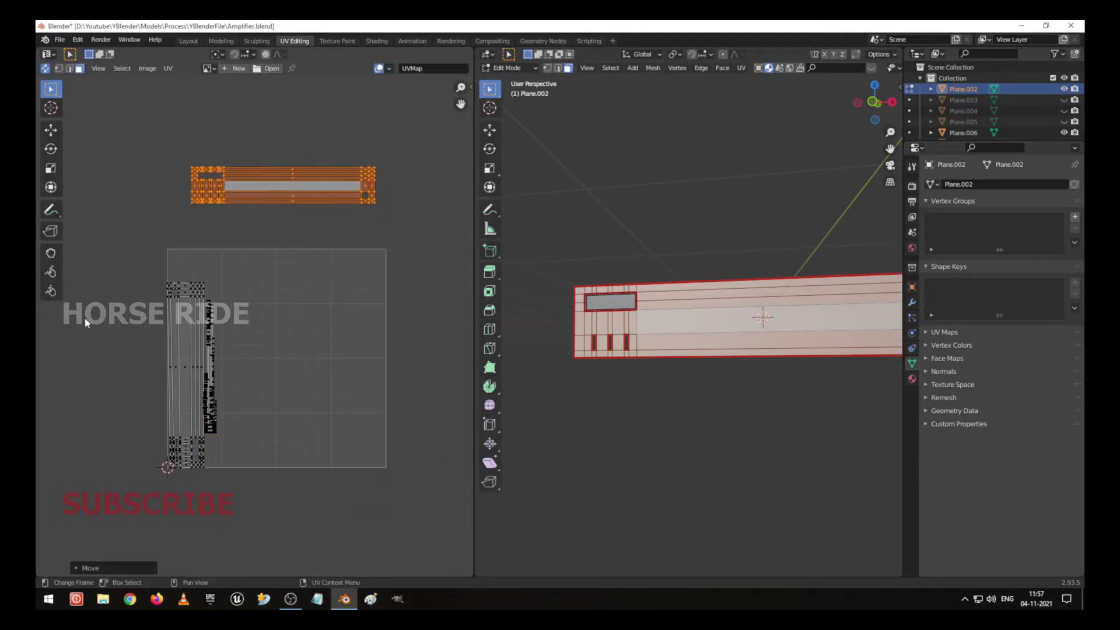
Shrink all the remaining UV islands to a tiny cluster and move it into the lower-right corner of the UV square.
{"action": "left_click_drag", "start_coordinate": [111, 234], "coordinate": [315, 563]}
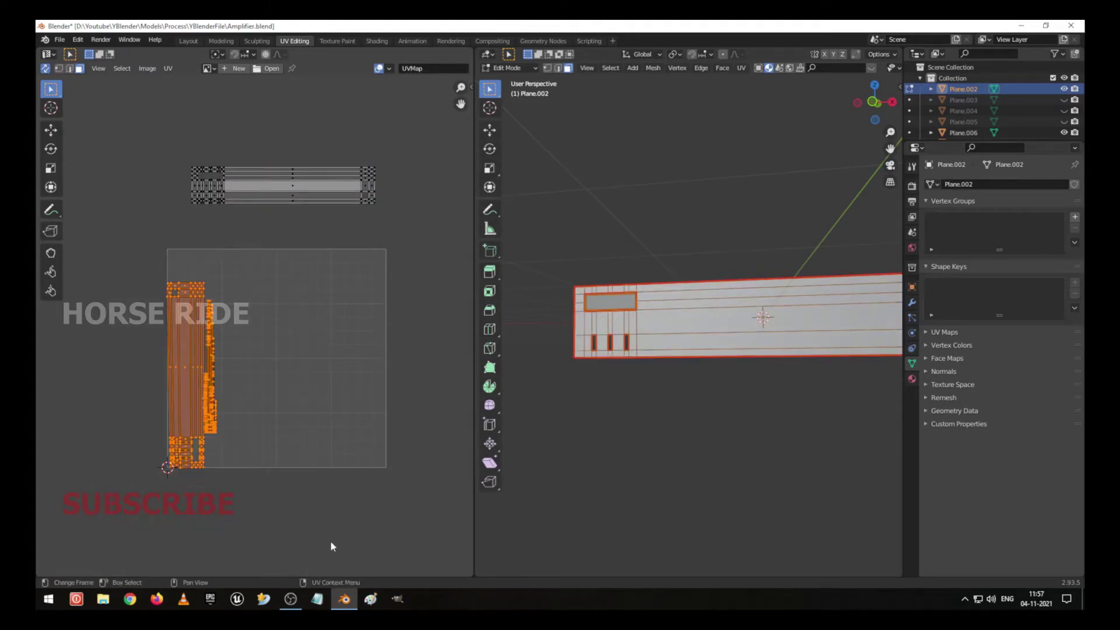
{"action": "key", "text": "s"}
{"action": "left_click", "coordinate": [209, 379]}
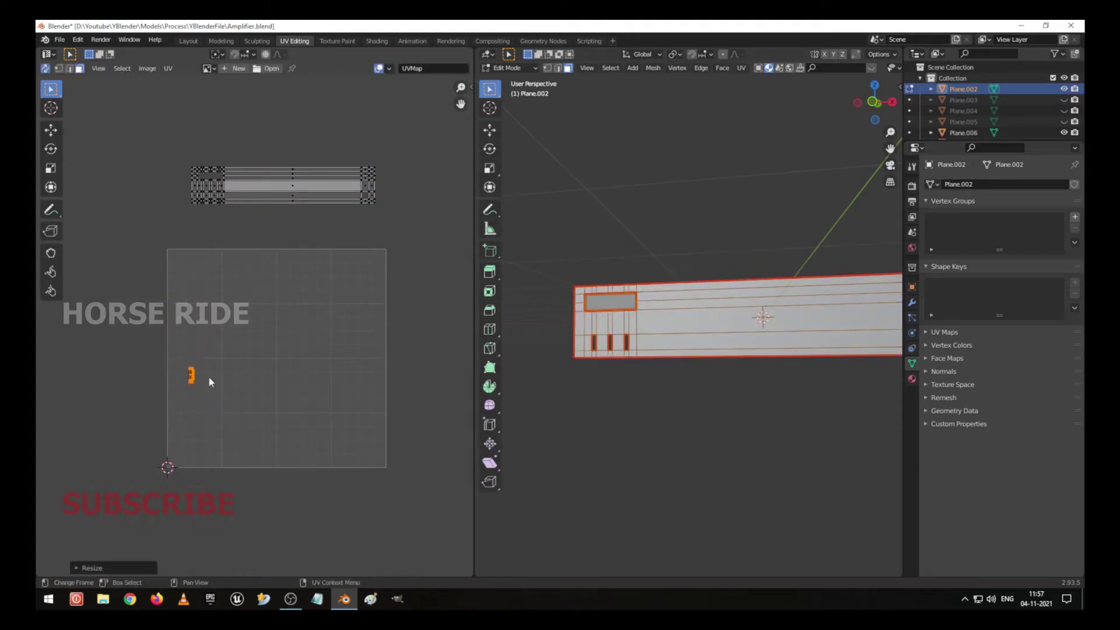
{"action": "key", "text": "g"}
{"action": "left_click", "coordinate": [388, 461]}
Move the front panel's UV island back into the UV square, scale it about 1.18 times to span the width, and save the file.
{"action": "left_click_drag", "start_coordinate": [162, 126], "coordinate": [407, 224]}
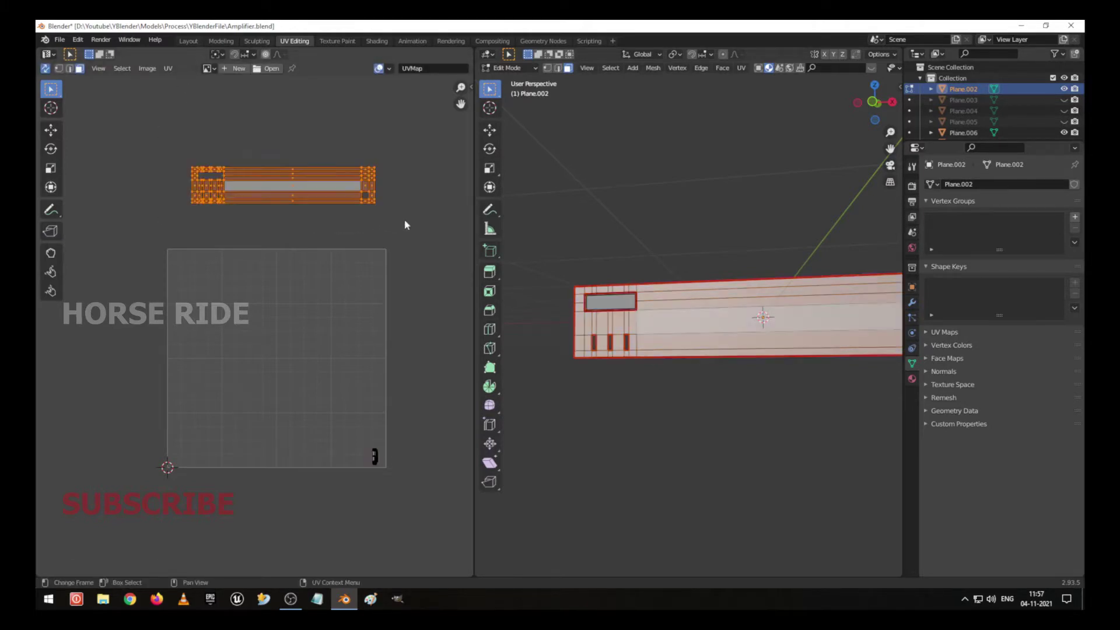
{"action": "key", "text": "g"}
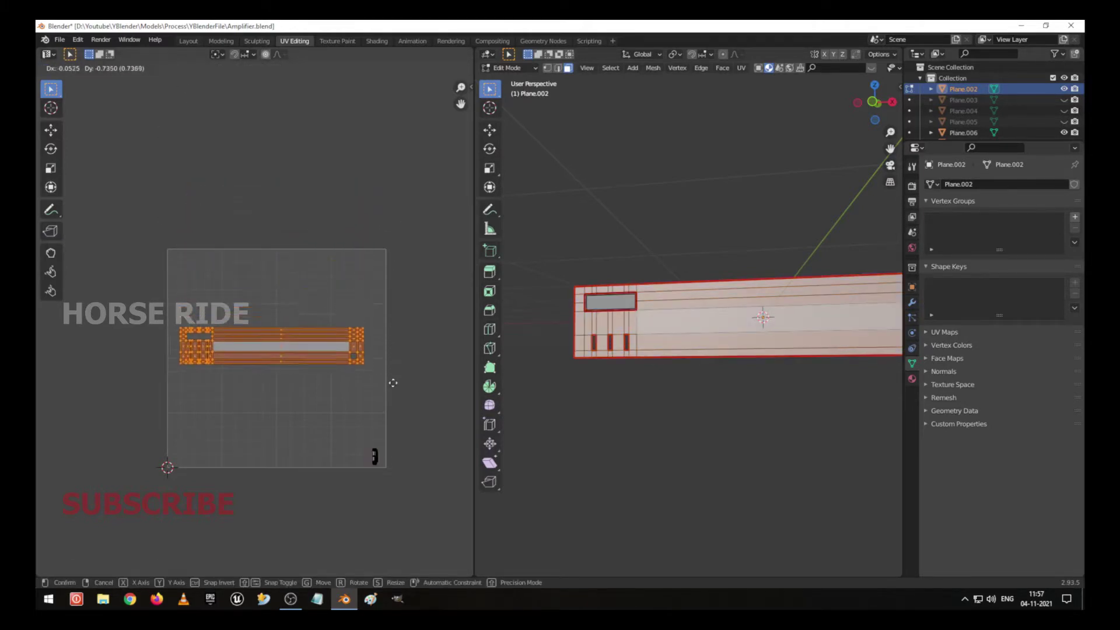
{"action": "left_click", "coordinate": [398, 400]}
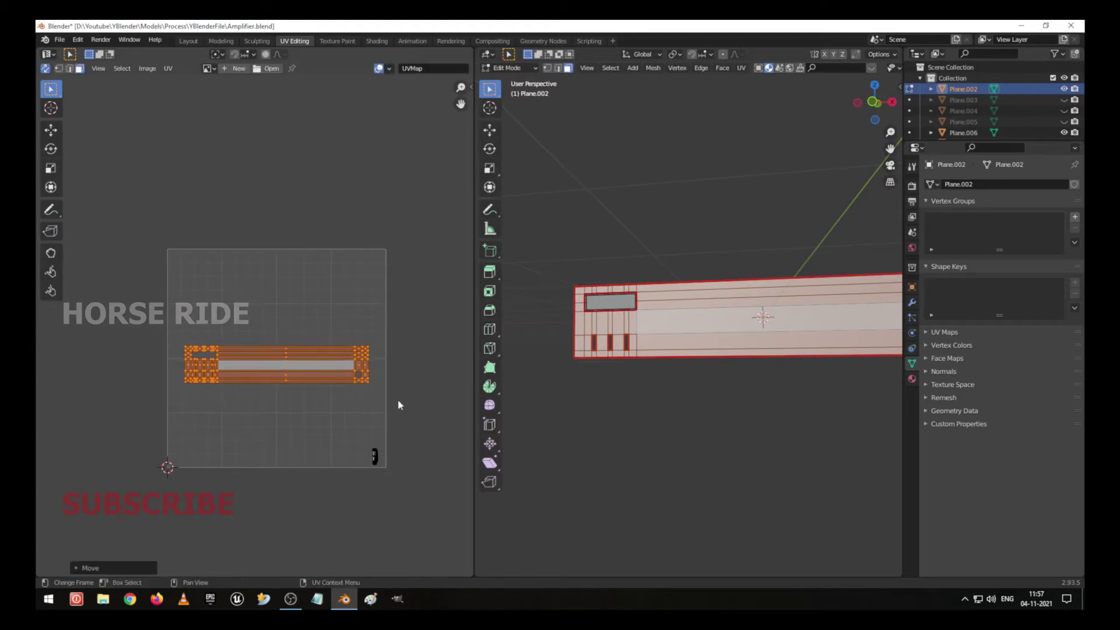
{"action": "key", "text": "s"}
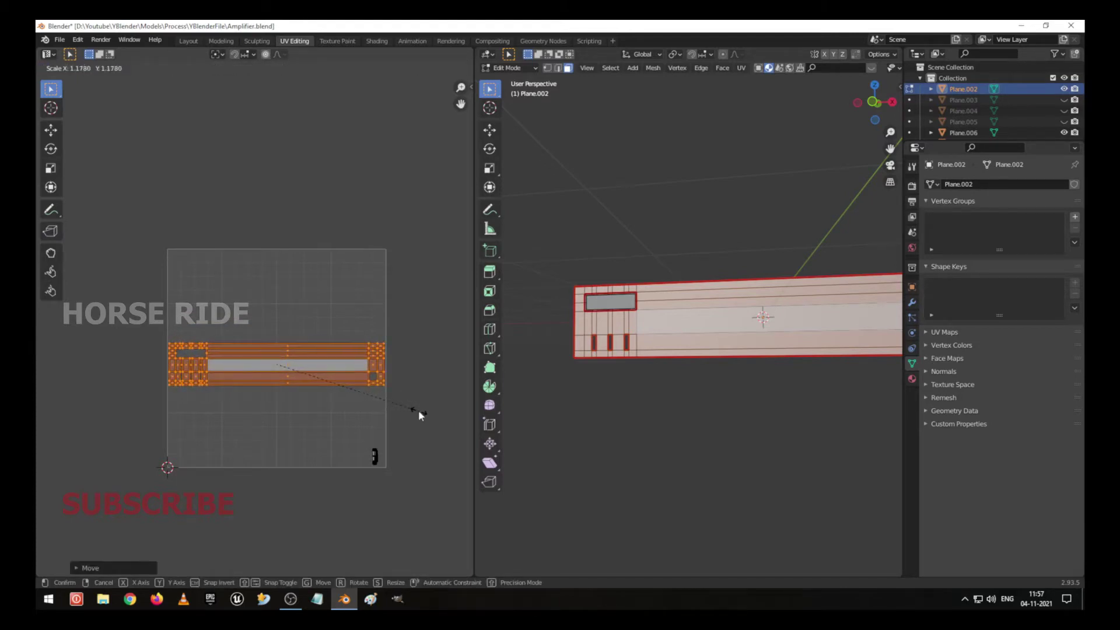
{"action": "left_click", "coordinate": [419, 410]}
{"action": "scroll", "coordinate": [274, 366], "scroll_direction": "up", "scroll_amount": 1}
{"action": "key", "text": "ctrl+s"}
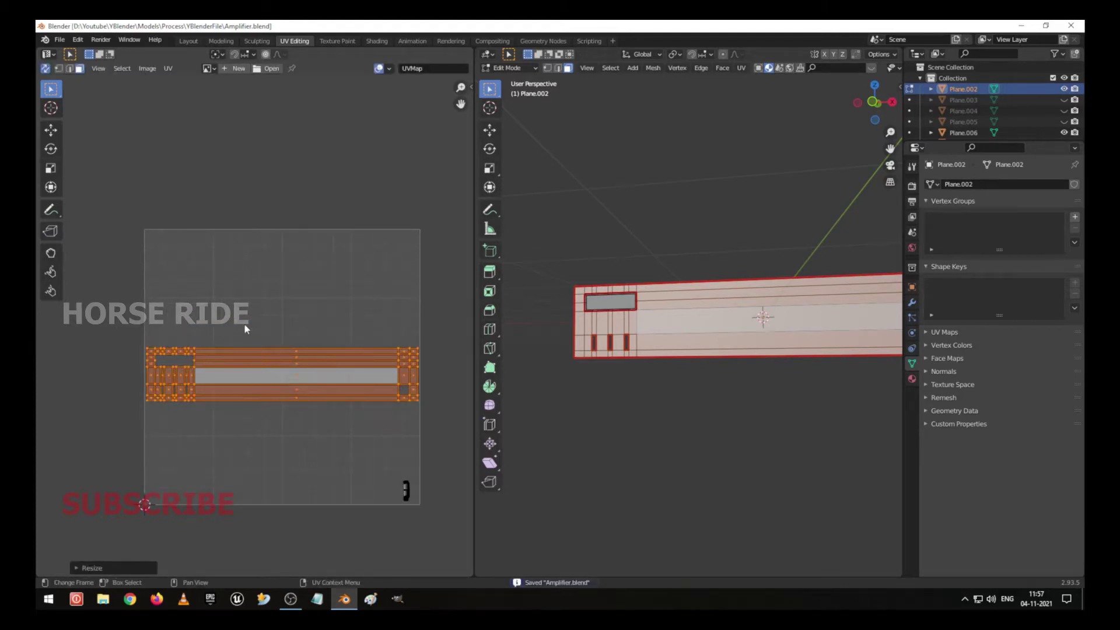
Select only the front panel's UV island, leaving the tiny corner cluster unselected.
{"action": "scroll", "coordinate": [245, 326], "scroll_direction": "up", "scroll_amount": 1}
{"action": "key", "text": "a"}
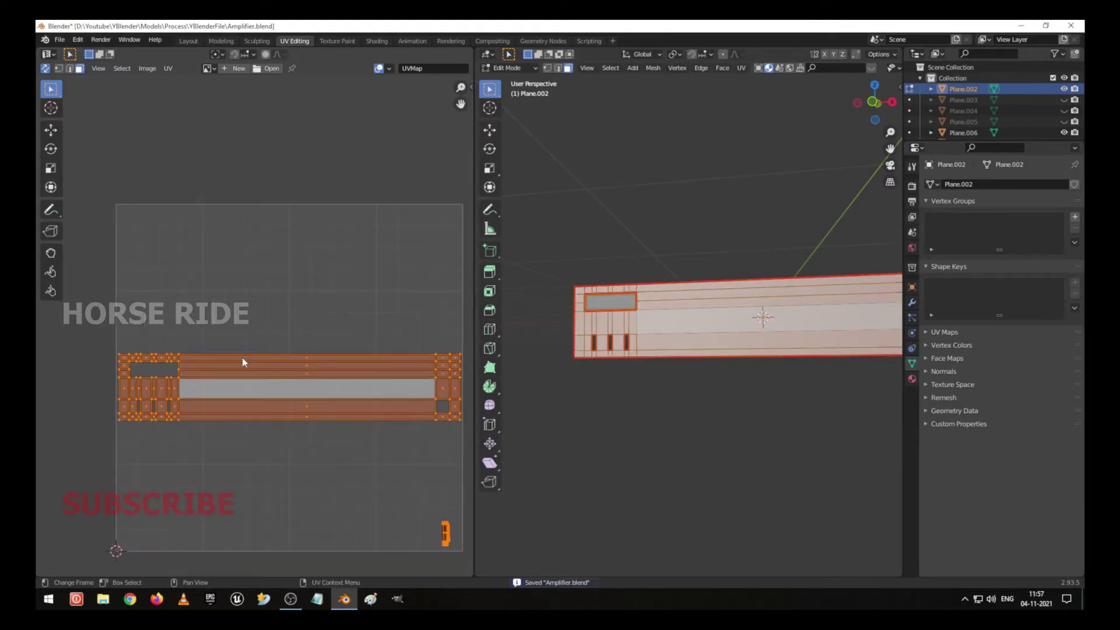
{"action": "left_click", "coordinate": [366, 508]}
{"action": "key", "text": "a"}
{"action": "left_click", "coordinate": [356, 471]}
{"action": "scroll", "coordinate": [338, 446], "scroll_direction": "down", "scroll_amount": 1}
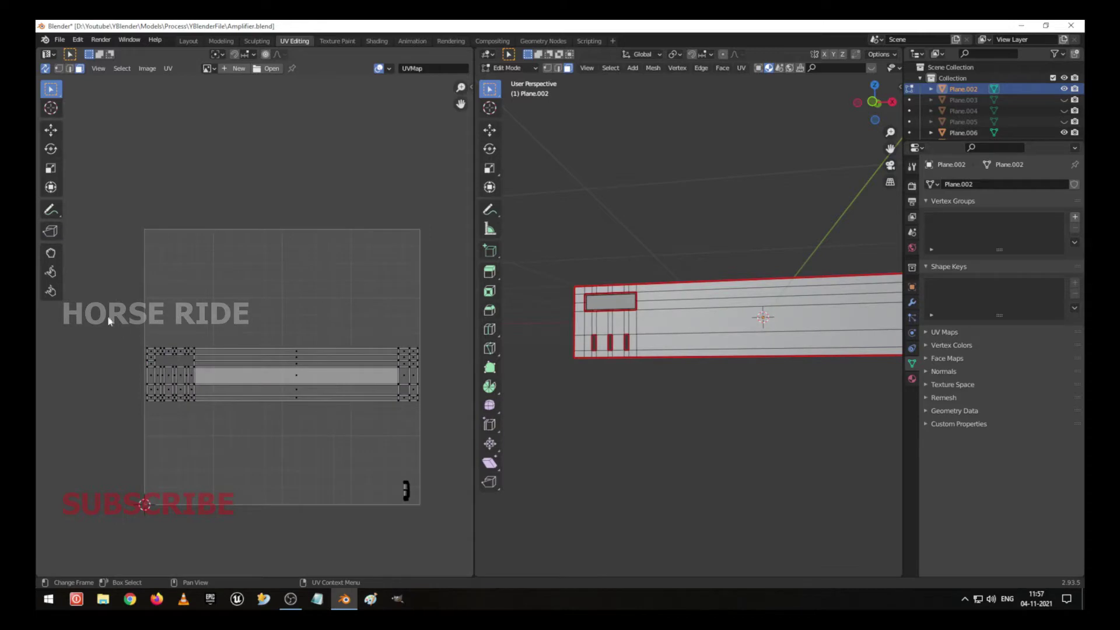
{"action": "left_click_drag", "start_coordinate": [90, 307], "coordinate": [457, 426]}
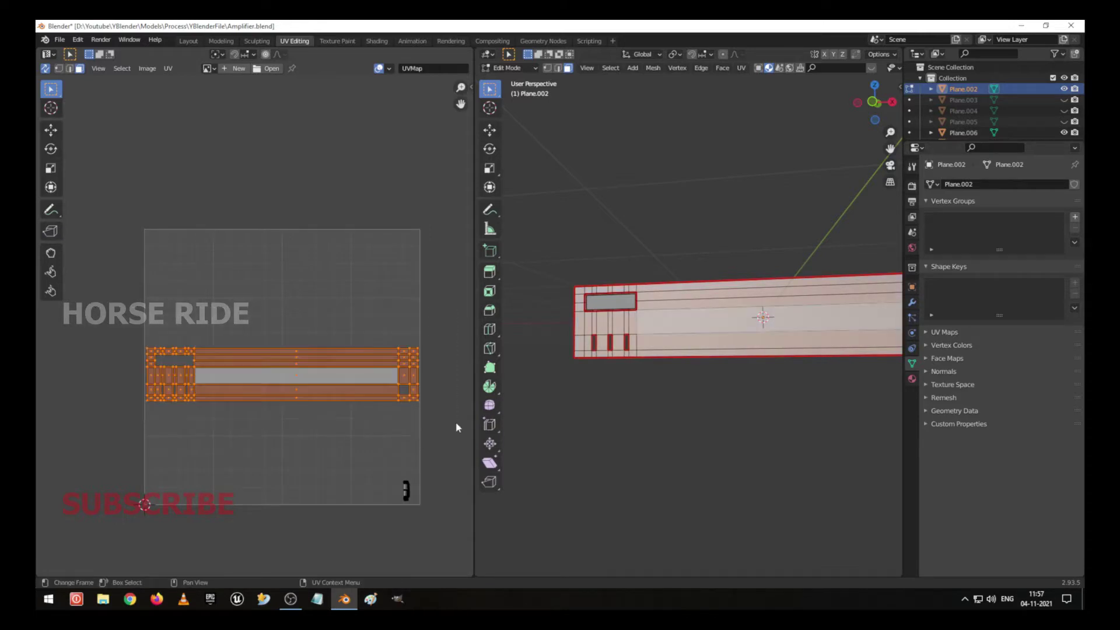
Start a UV layout export and browse to the Process\Layout folder as its destination.
{"action": "left_click", "coordinate": [166, 70]}
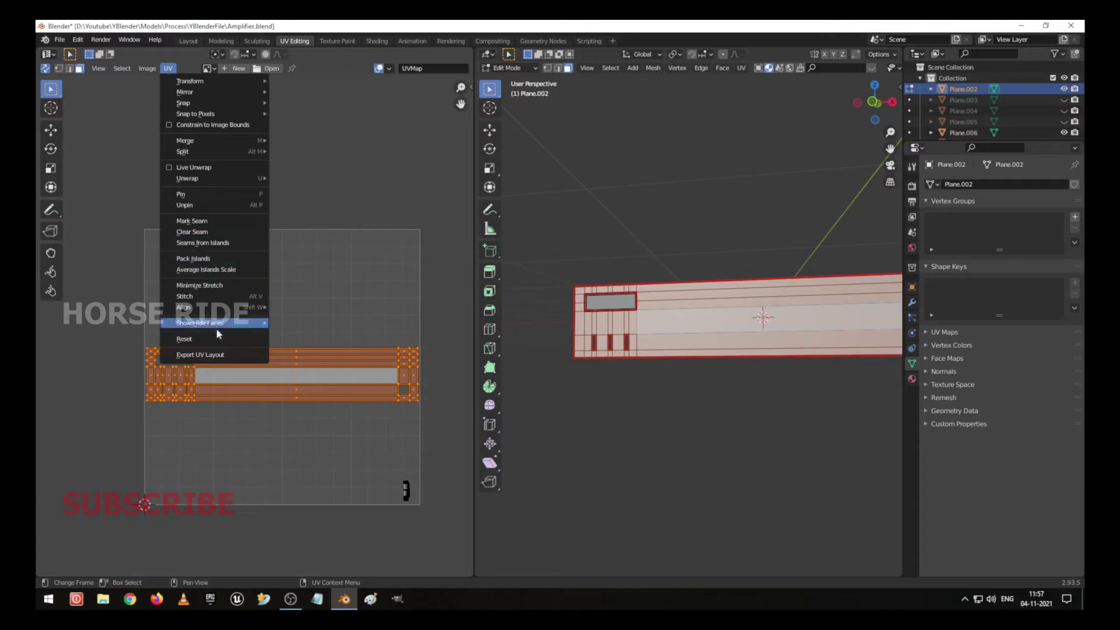
{"action": "left_click", "coordinate": [225, 360]}
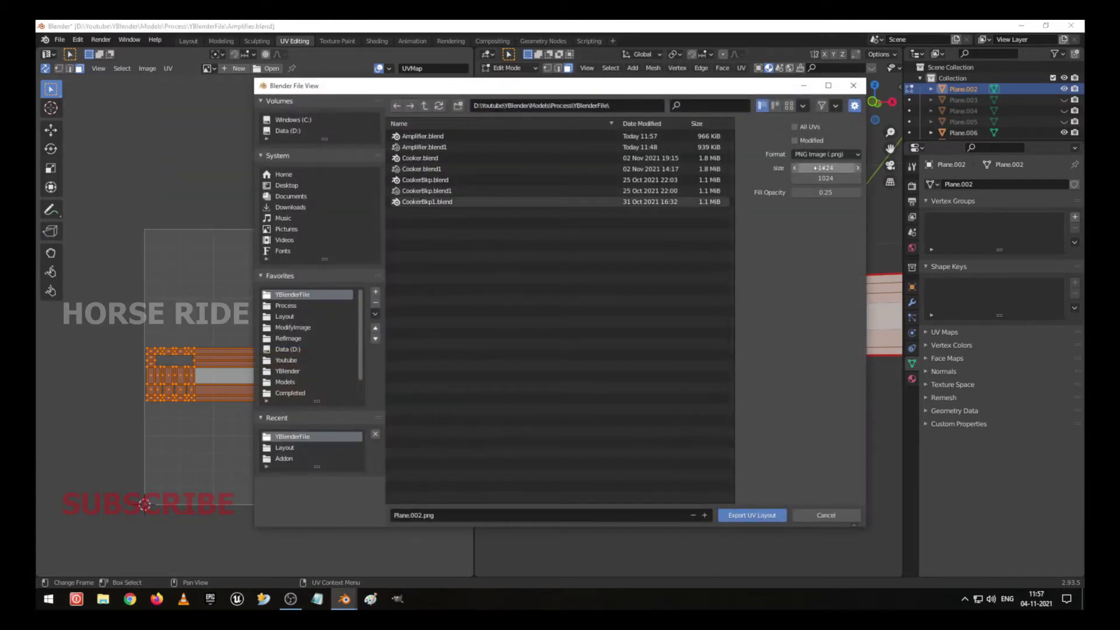
{"action": "left_click", "coordinate": [426, 108]}
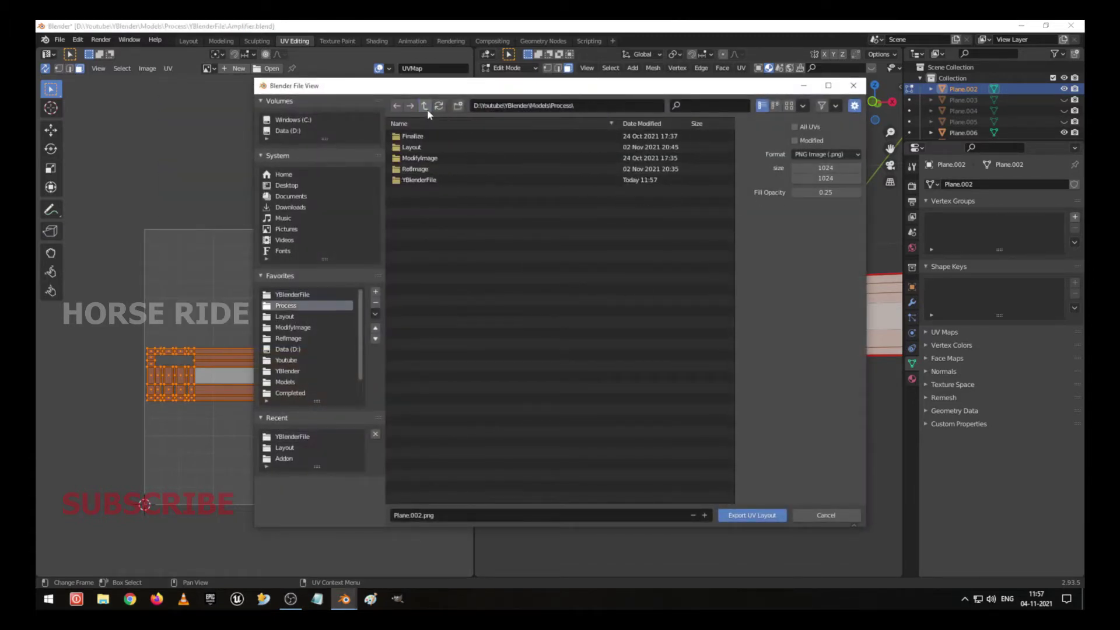
{"action": "left_click", "coordinate": [416, 147]}
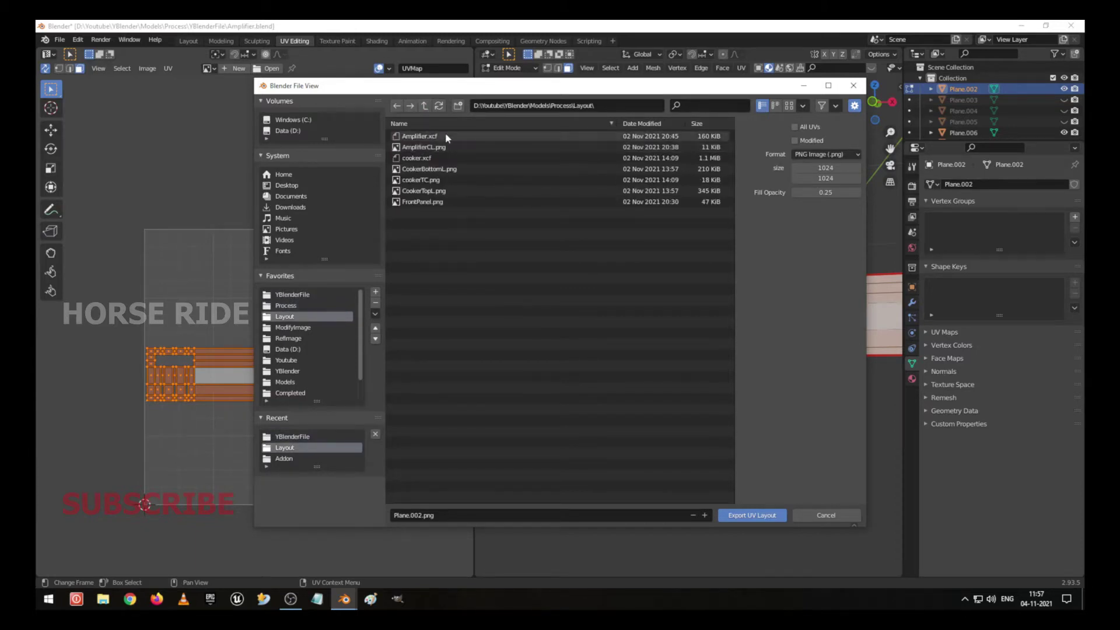
Delete the old AmplifierCL.png and Amplifier.xcf files from the Layout folder.
{"action": "left_click", "coordinate": [452, 148]}
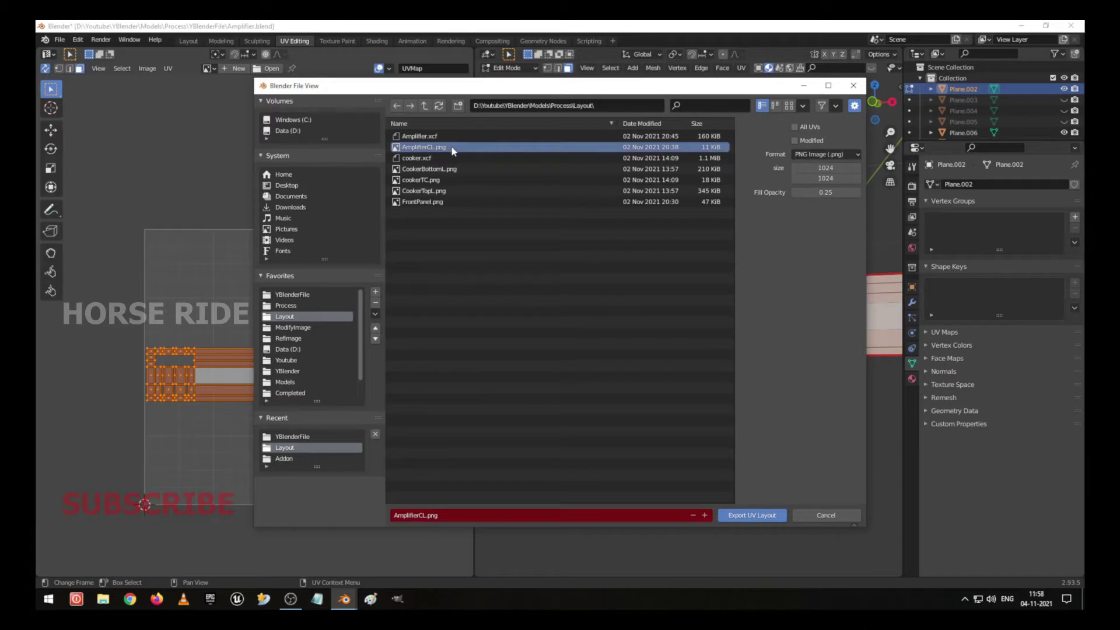
{"action": "key", "text": "Delete"}
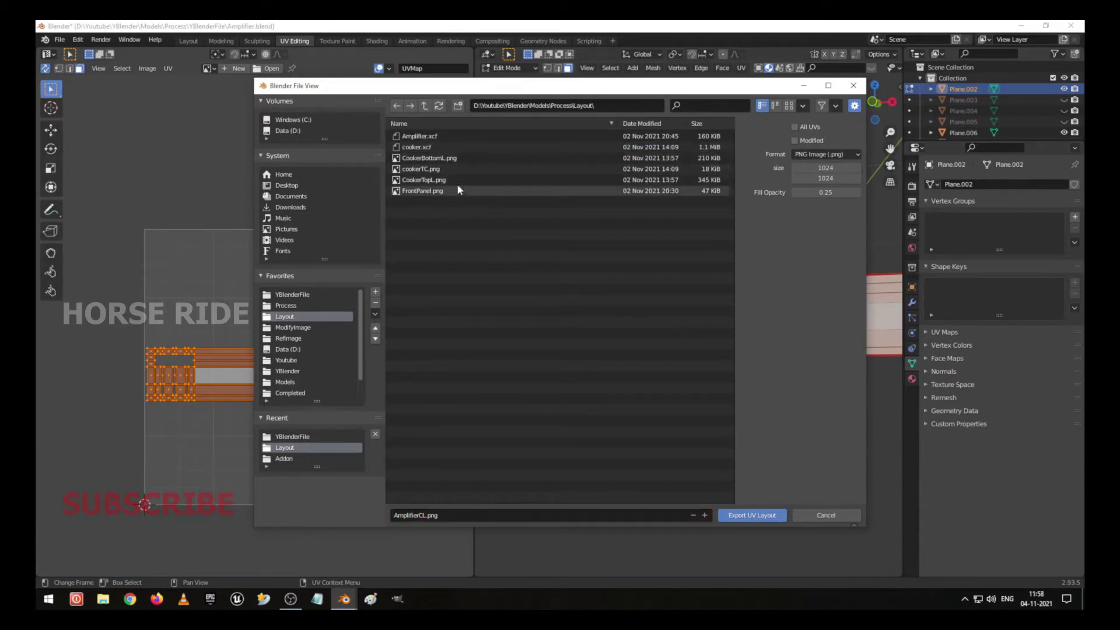
{"action": "left_click", "coordinate": [461, 139]}
{"action": "key", "text": "Delete"}
{"action": "left_click", "coordinate": [456, 141]}
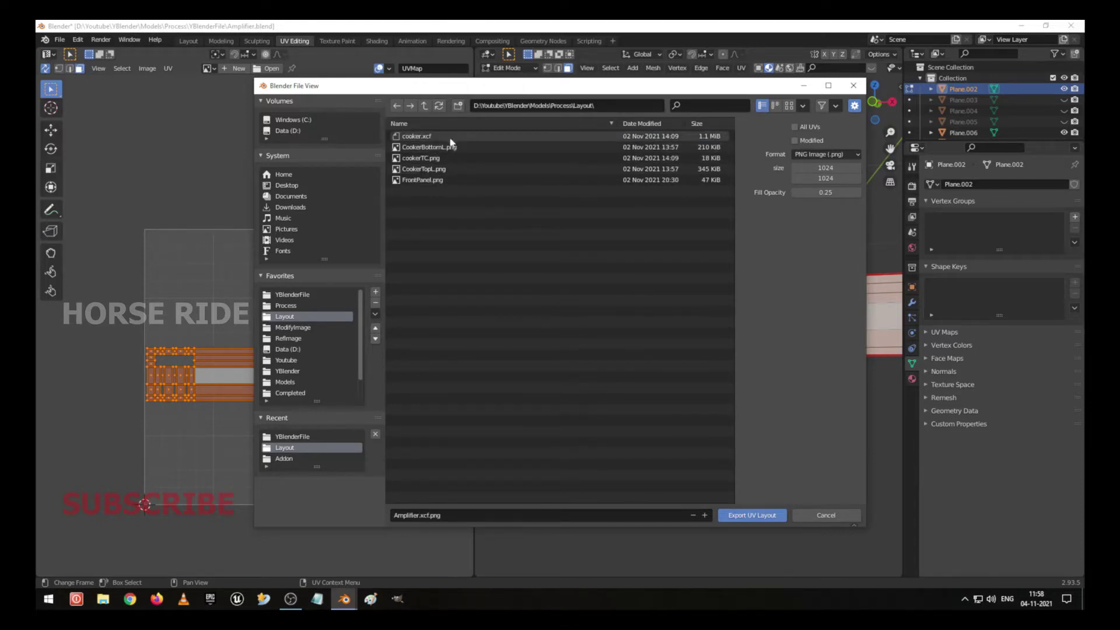
Name the PNG AmplifierLayout and export the UV layout.
{"action": "left_click", "coordinate": [413, 517]}
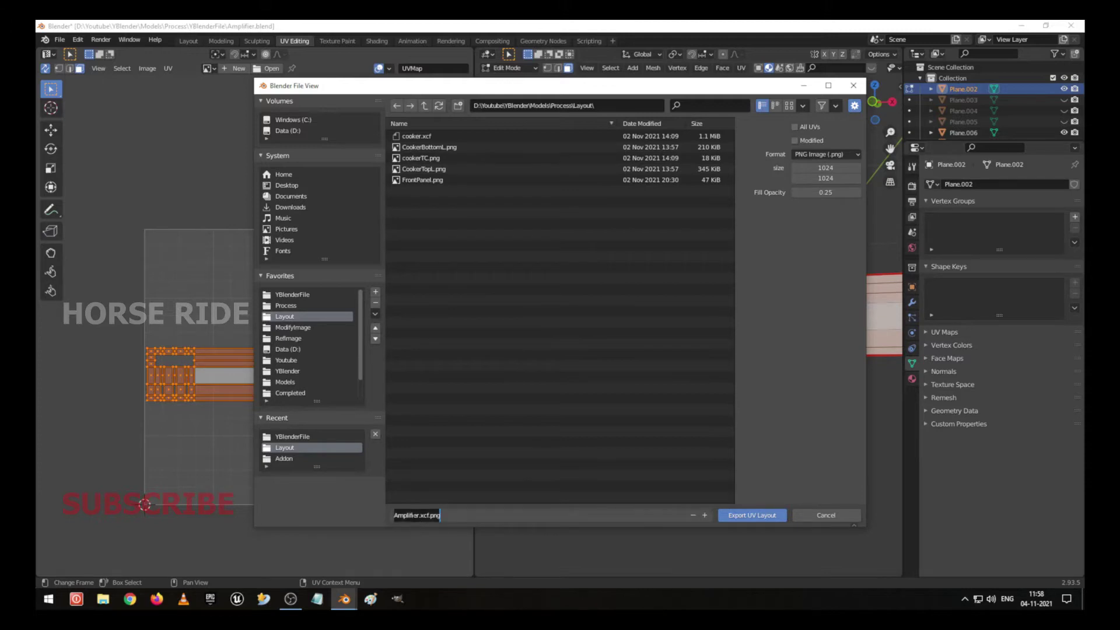
{"action": "type", "text": "AmplifierLayo"}
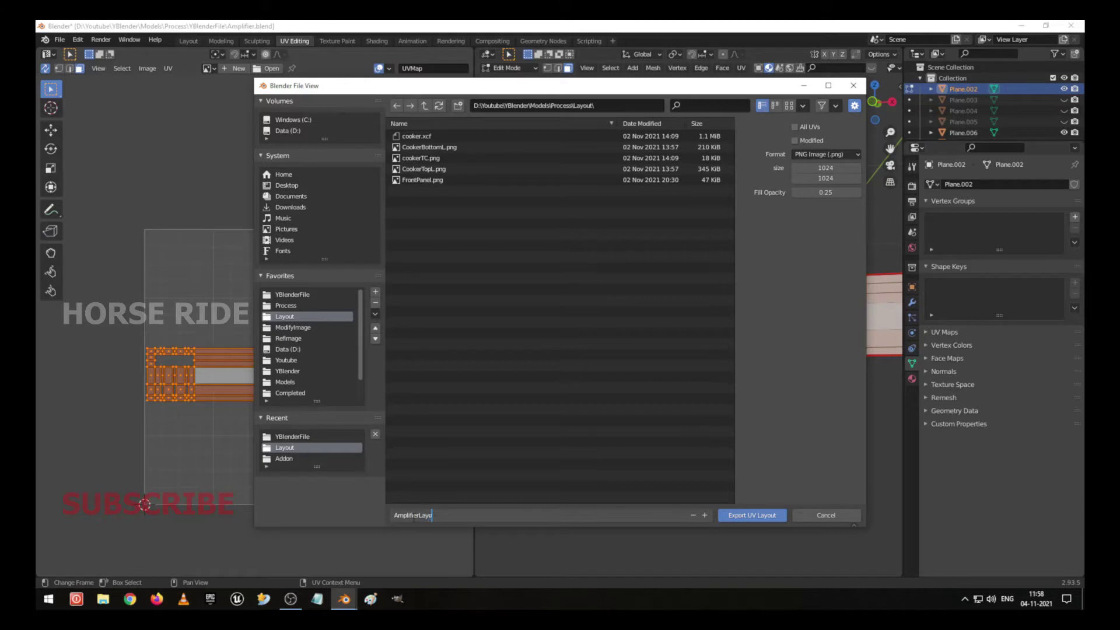
{"action": "type", "text": "ut"}
{"action": "key", "text": "Return"}
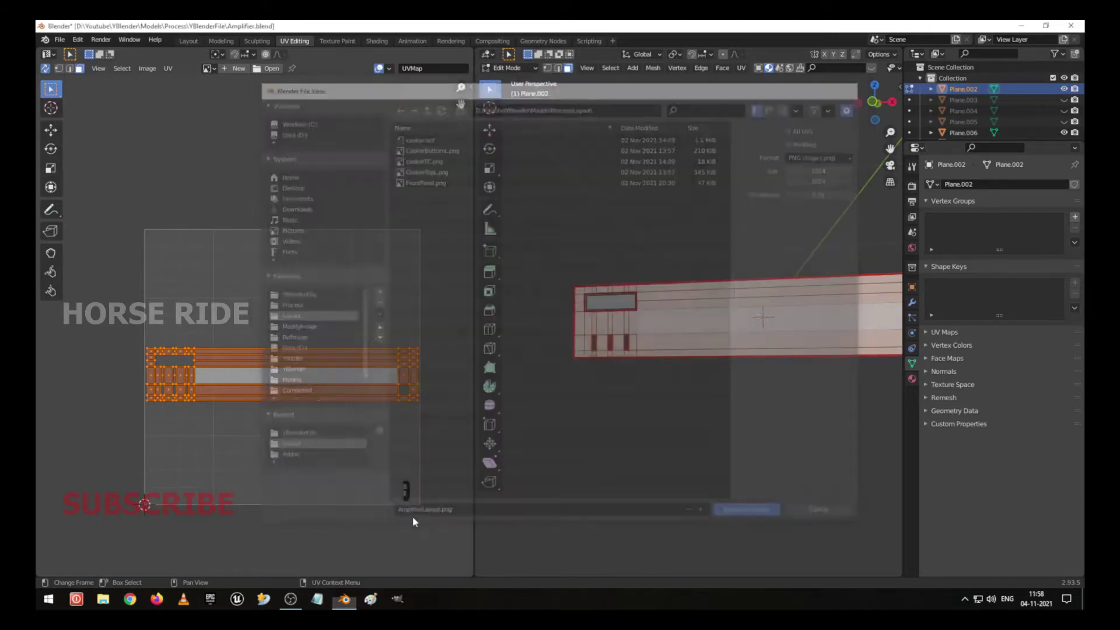
Launch GIMP, and open Firefox with a single new tab, dismissing its welcome messages.
{"action": "left_click", "coordinate": [397, 601]}
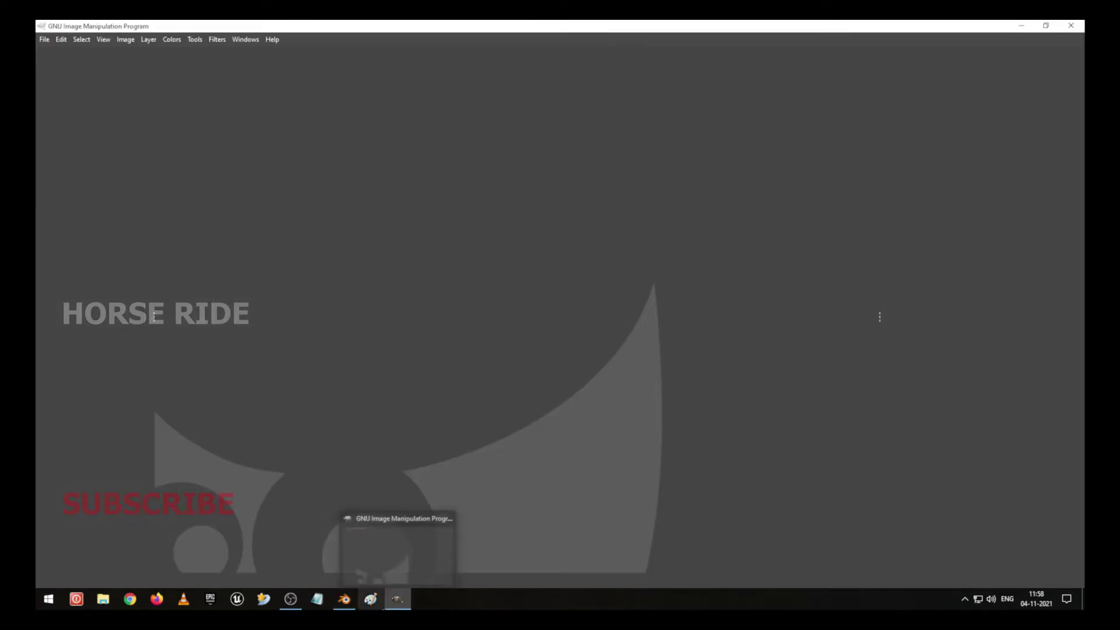
{"action": "left_click", "coordinate": [150, 605]}
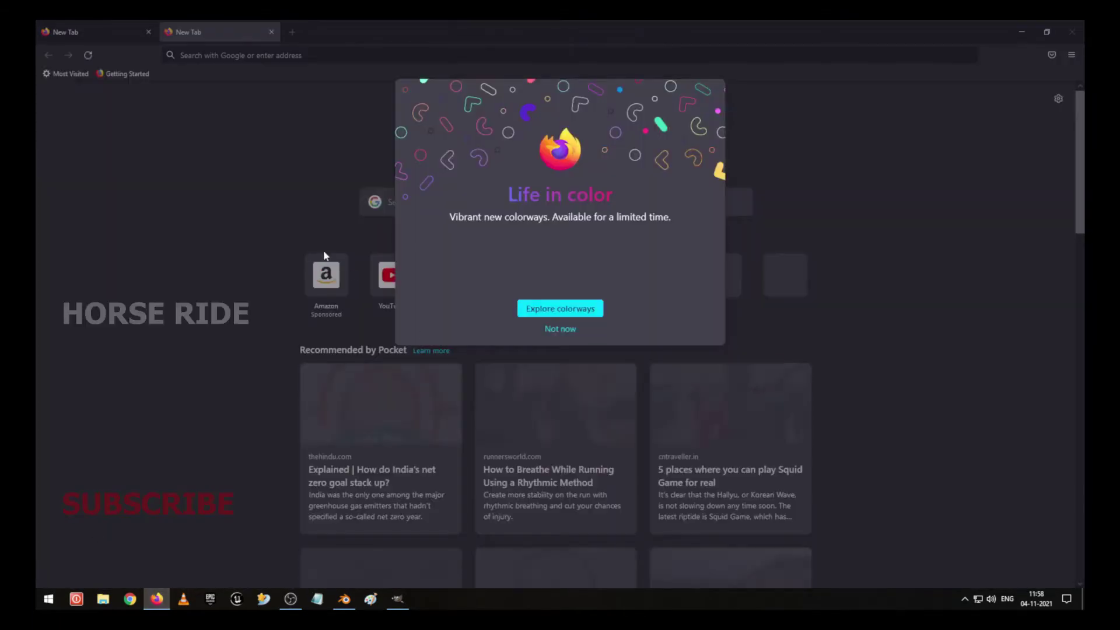
{"action": "left_click", "coordinate": [562, 330]}
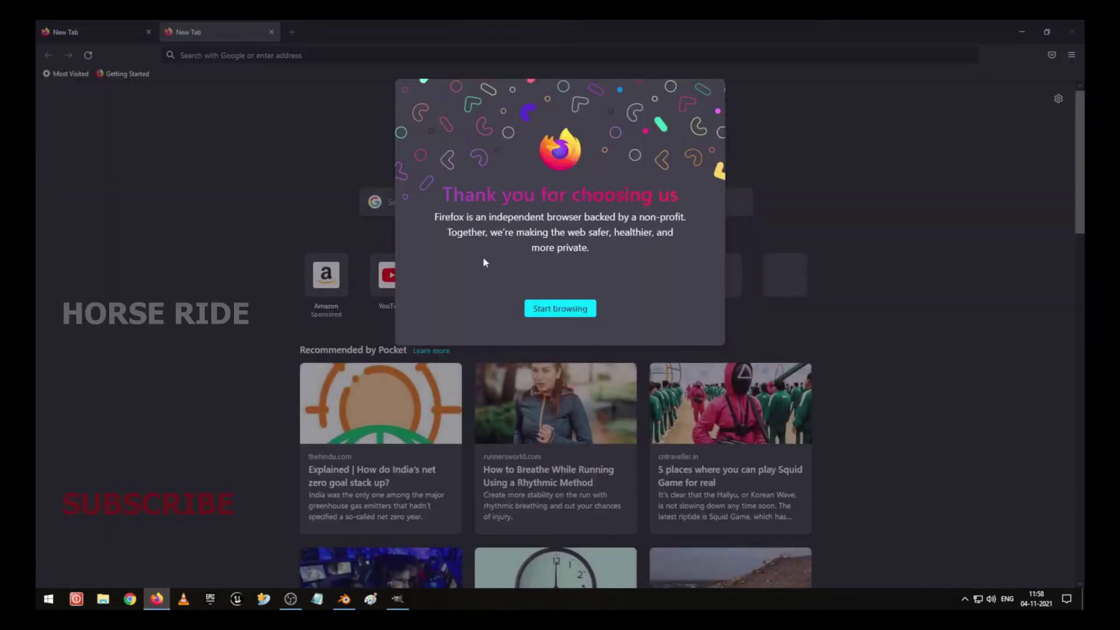
{"action": "left_click", "coordinate": [568, 315]}
{"action": "left_click", "coordinate": [272, 31]}
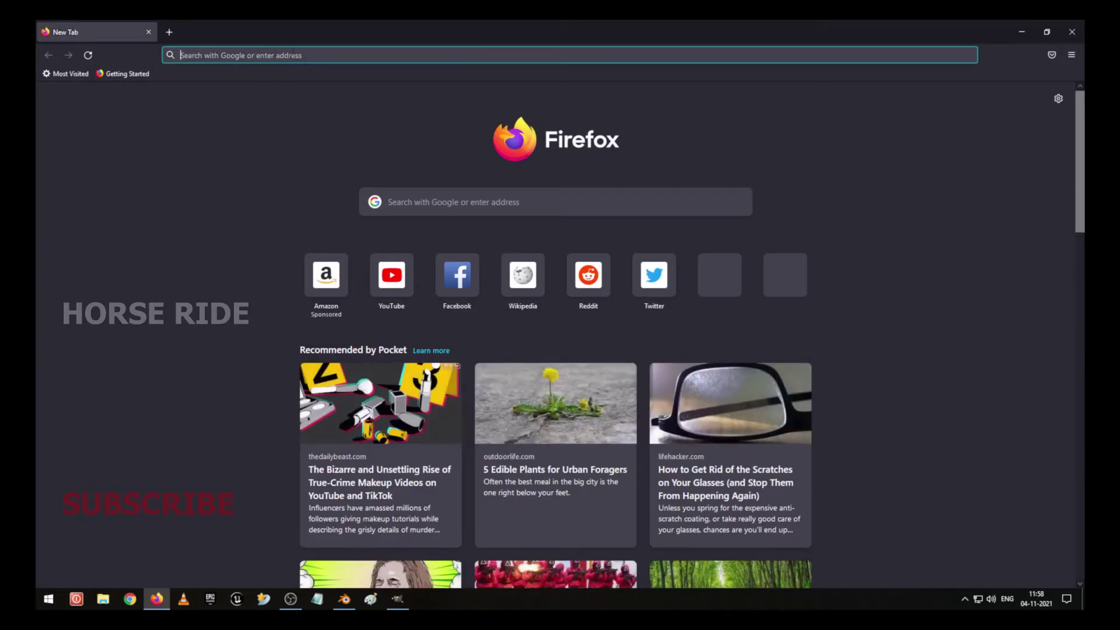
{"action": "left_click", "coordinate": [429, 207]}
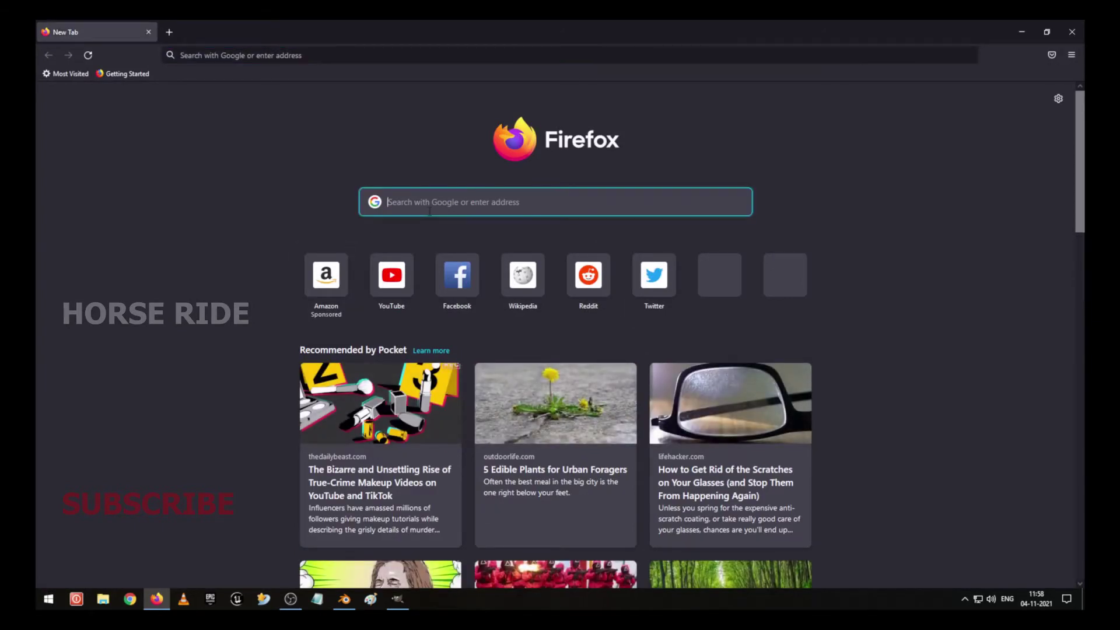
{"action": "type", "text": "usb "}
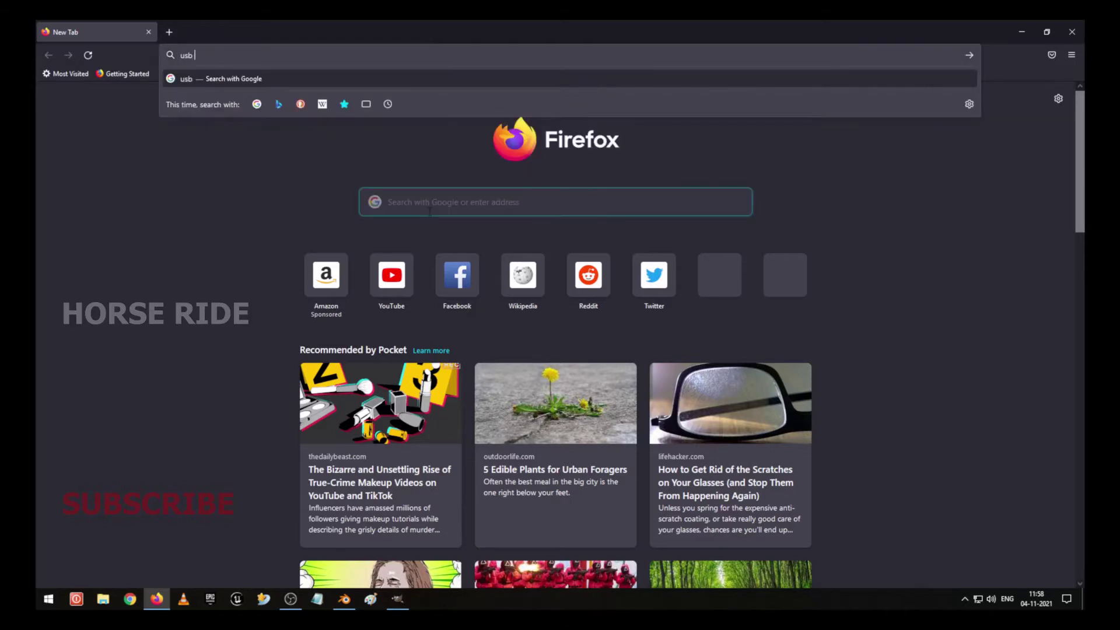
{"action": "type", "text": "lo"}
{"action": "key", "text": "BackSpace"}
{"action": "key", "text": "BackSpace"}
{"action": "key", "text": "BackSpace"}
{"action": "key", "text": "BackSpace"}
{"action": "key", "text": "BackSpace"}
{"action": "key", "text": "BackSpace"}
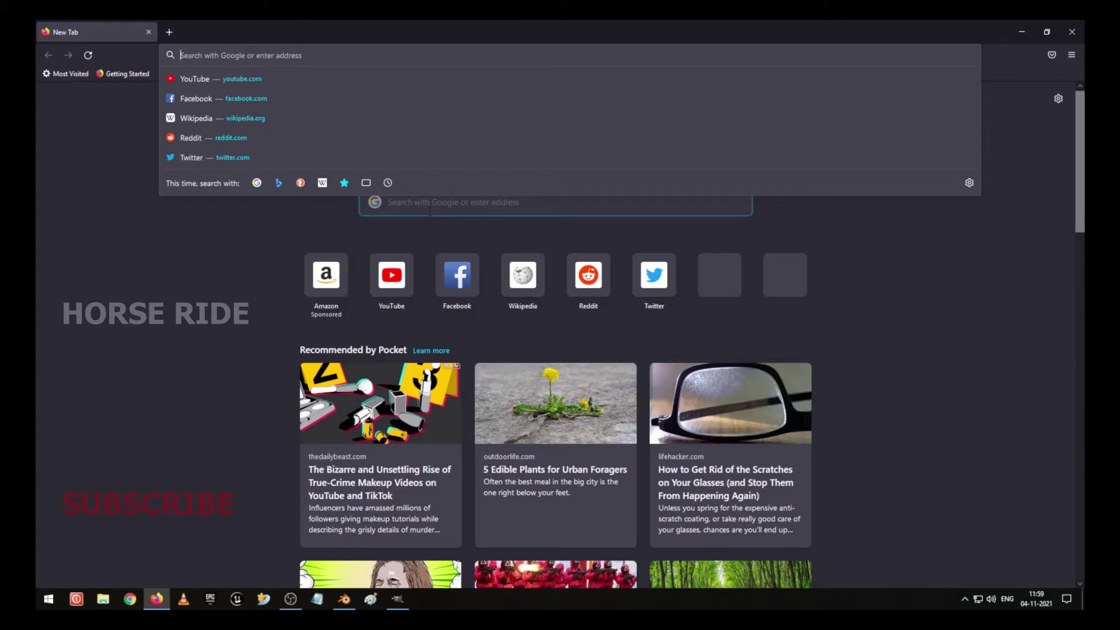
Search the web for "mepeg 5 logo white".
{"action": "type", "text": "m"}
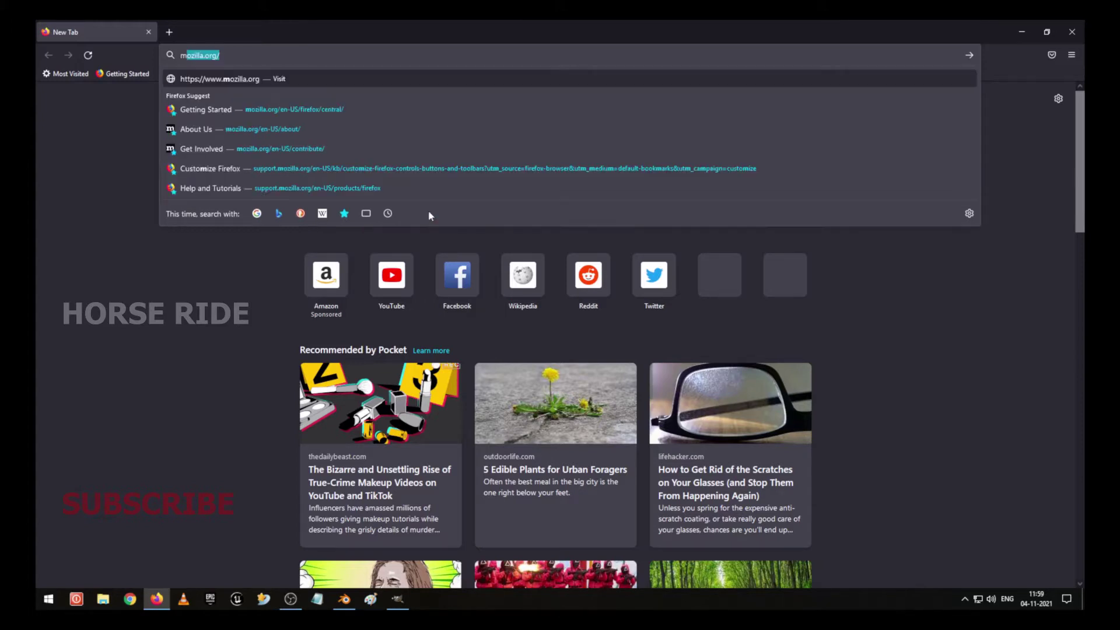
{"action": "type", "text": "epeg 5 "}
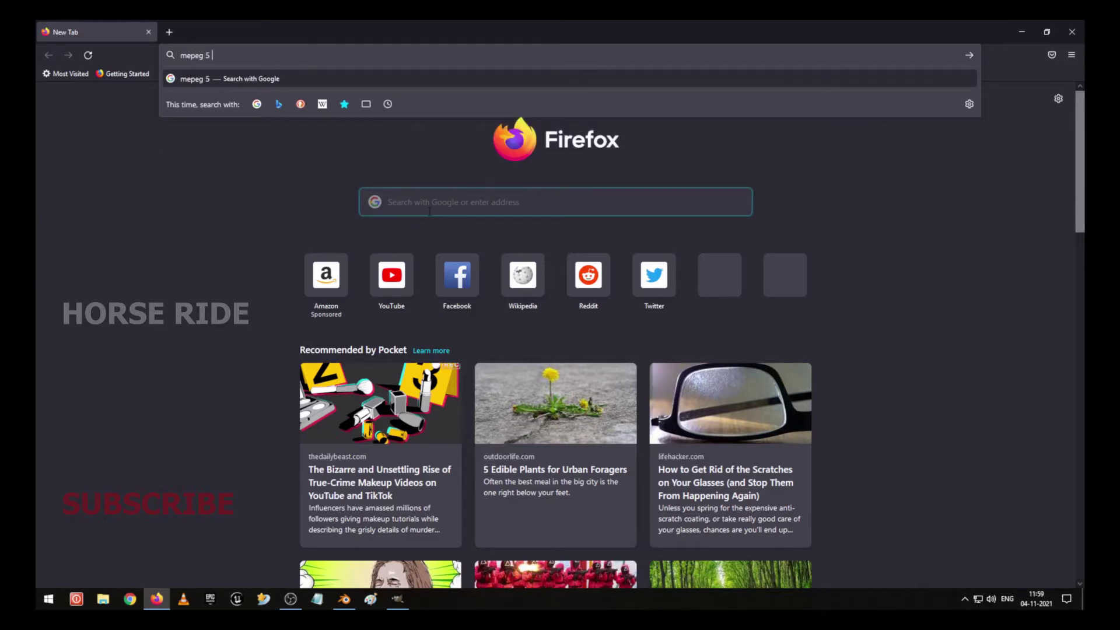
{"action": "type", "text": "logo white"}
{"action": "key", "text": "Return"}
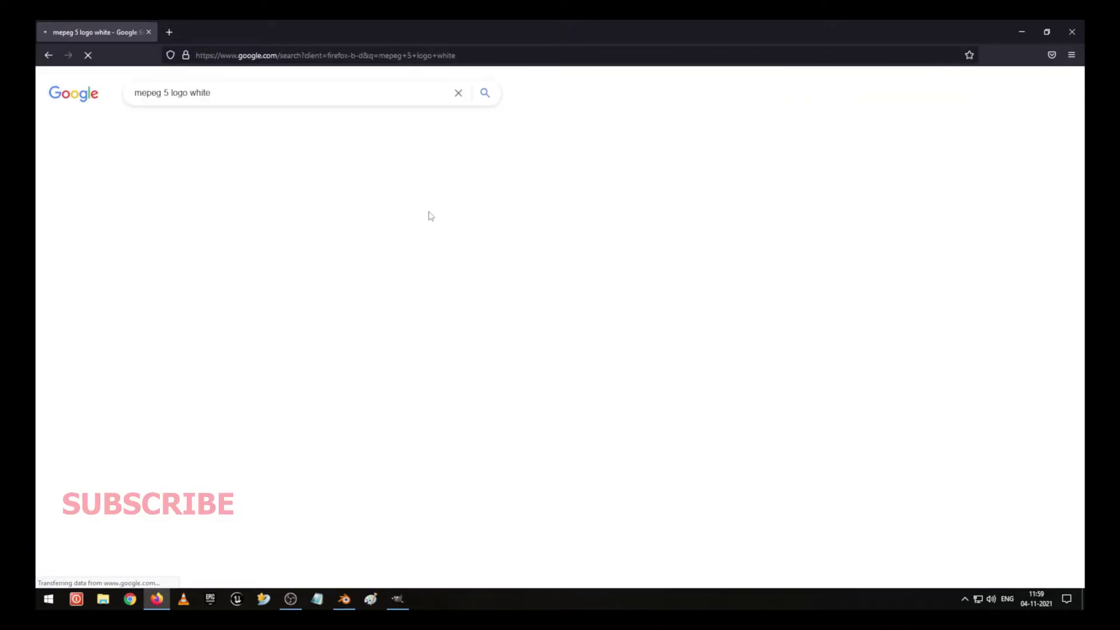
Extend the web search to "mepeg 5 logo white and balck" and show its image results.
{"action": "left_click", "coordinate": [226, 88]}
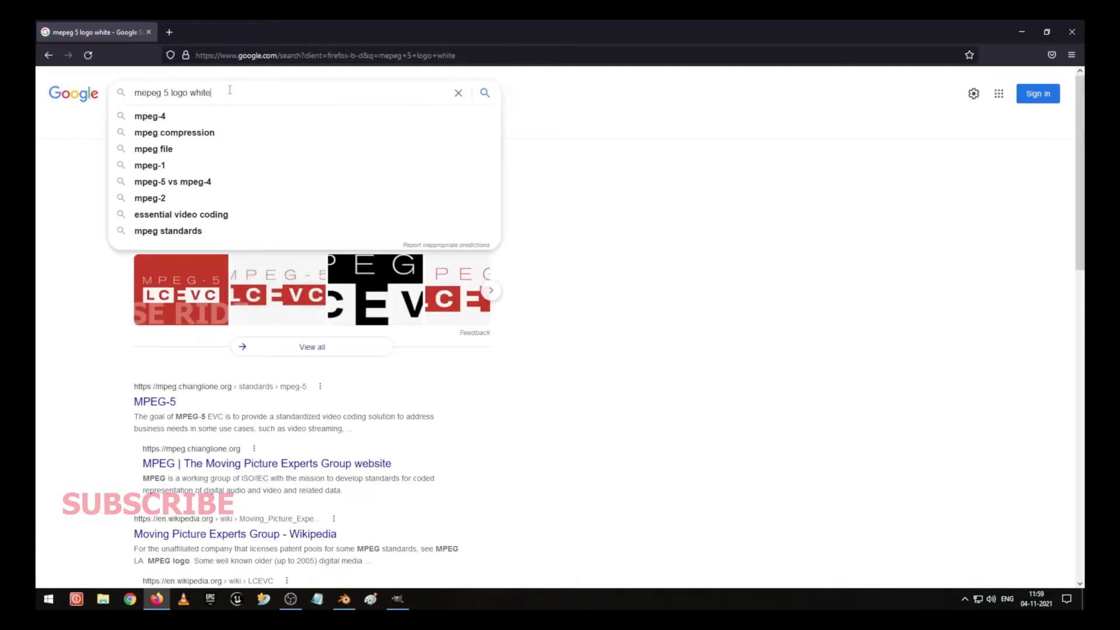
{"action": "type", "text": "and balck"}
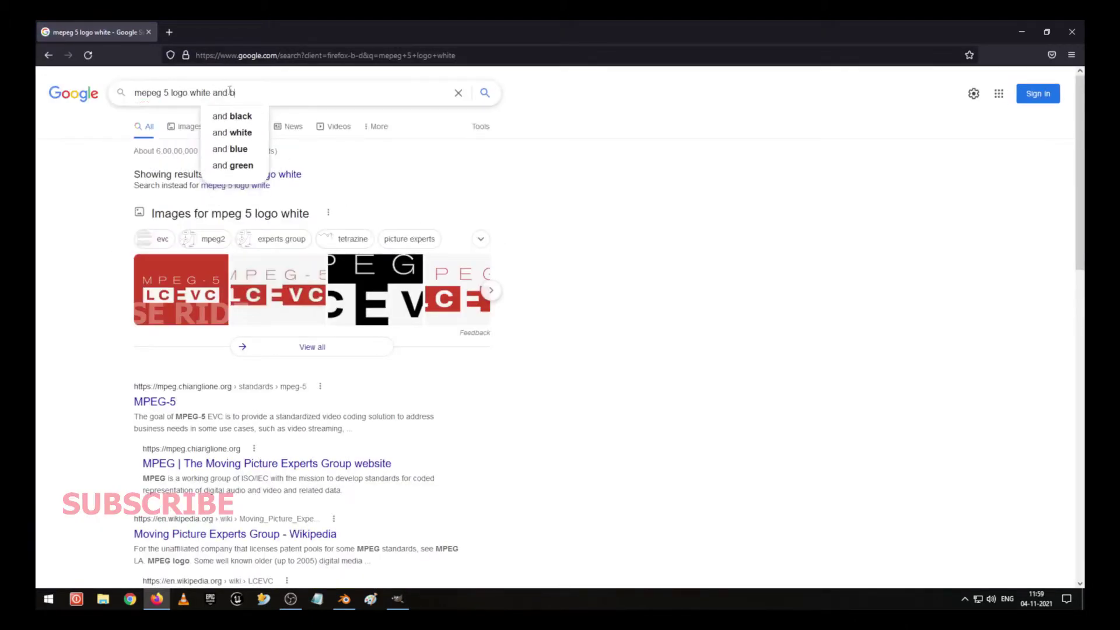
{"action": "key", "text": "Return"}
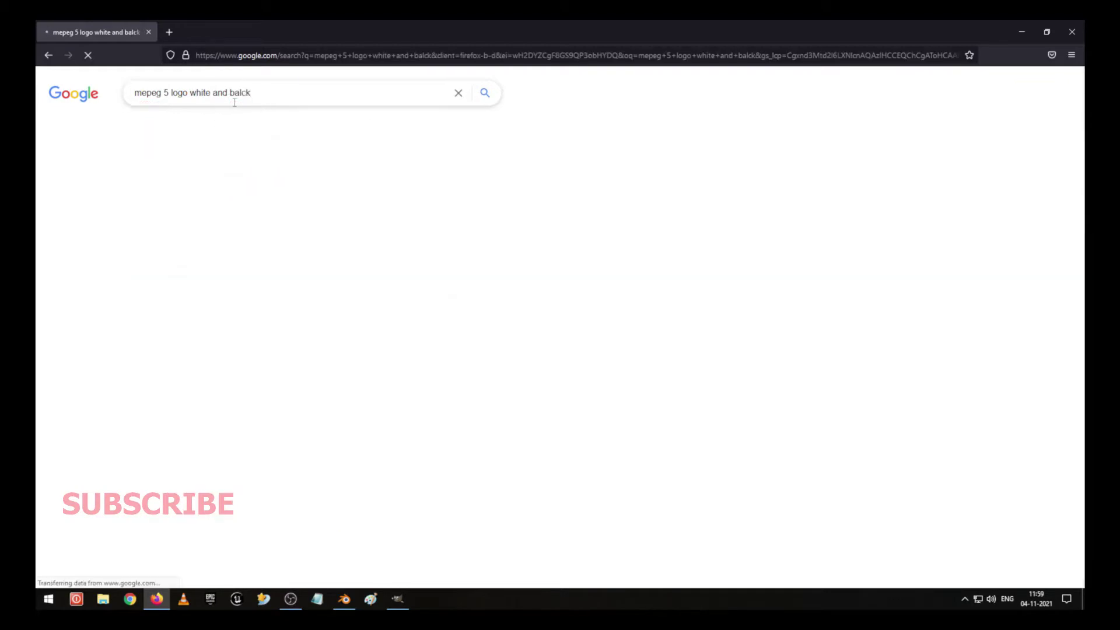
{"action": "left_click", "coordinate": [280, 182]}
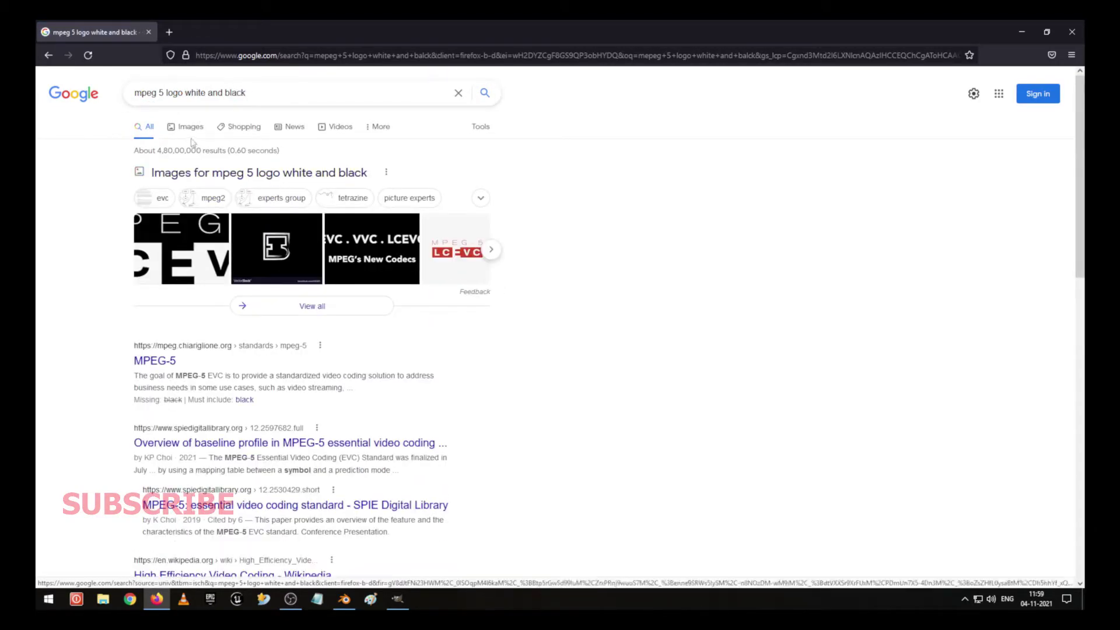
{"action": "left_click", "coordinate": [185, 126]}
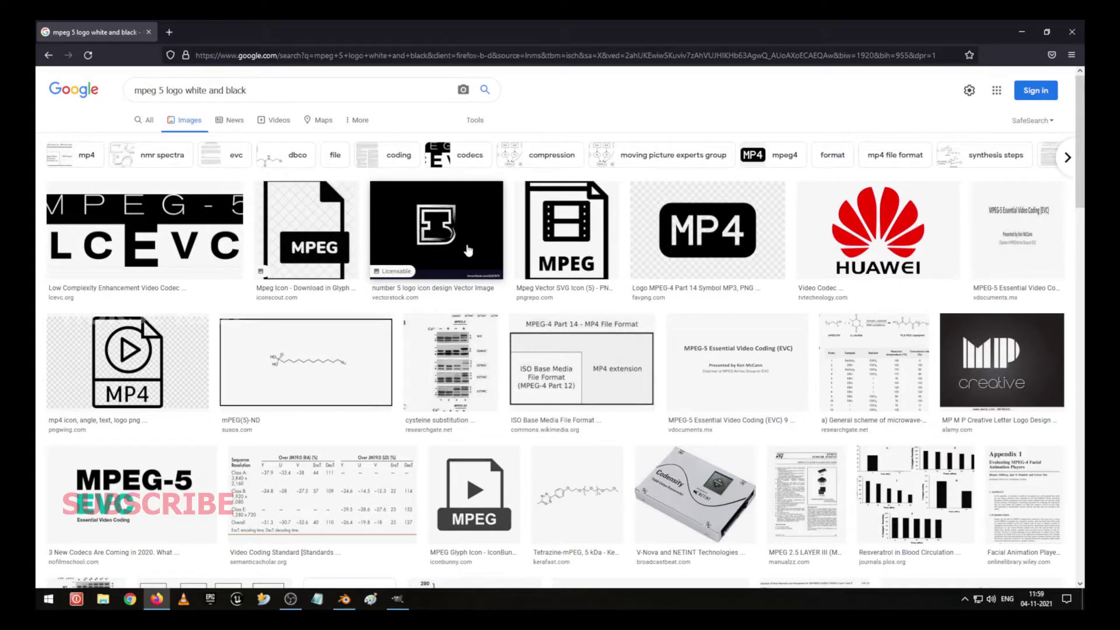
Find IconBunny's MPEG Glyph Icon through the related images and save it as mpeg in the RefImage folder.
{"action": "left_click", "coordinate": [597, 251]}
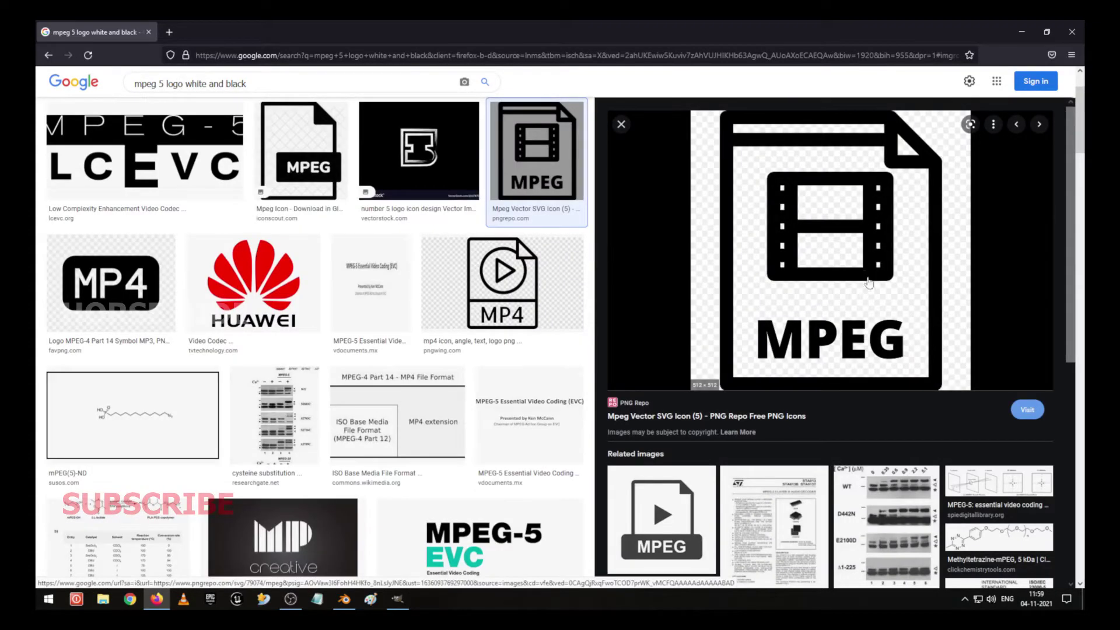
{"action": "left_click", "coordinate": [694, 479]}
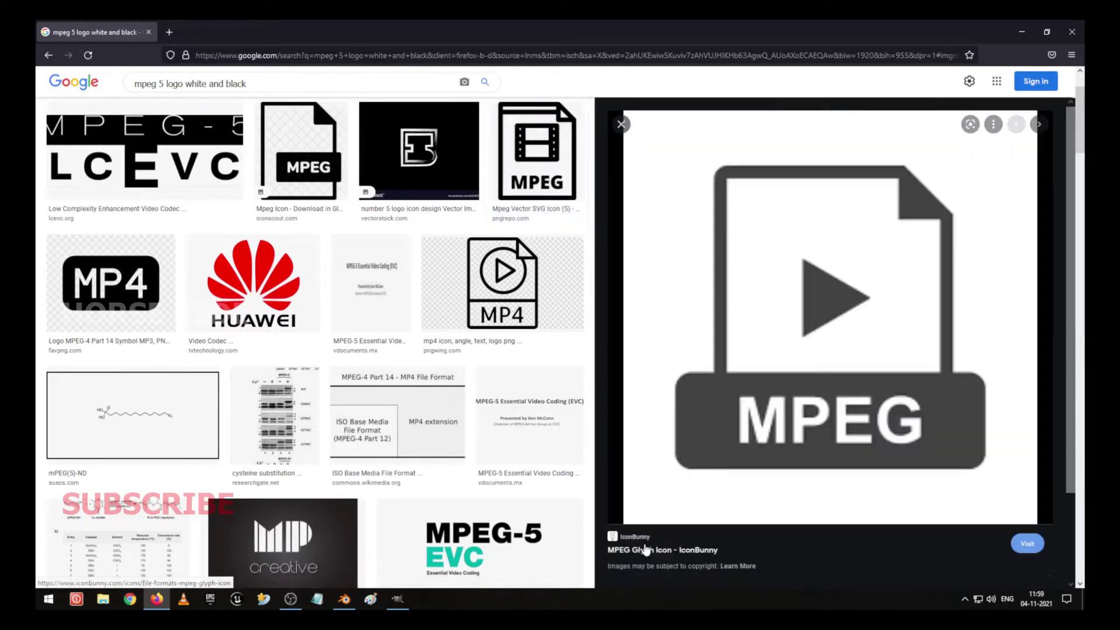
{"action": "right_click", "coordinate": [819, 289]}
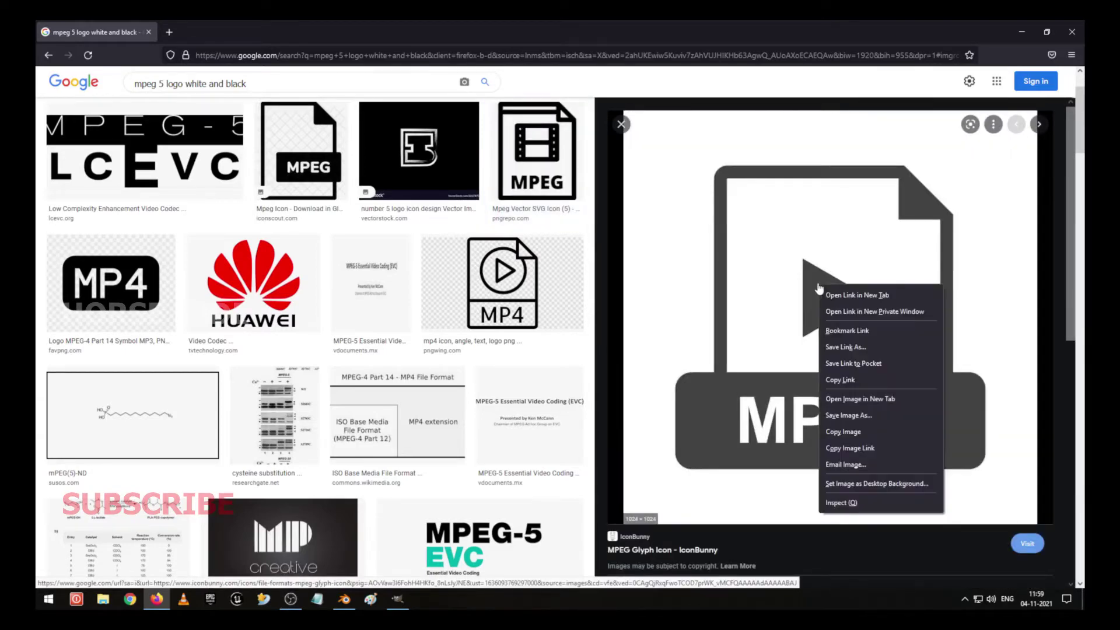
{"action": "left_click", "coordinate": [843, 432]}
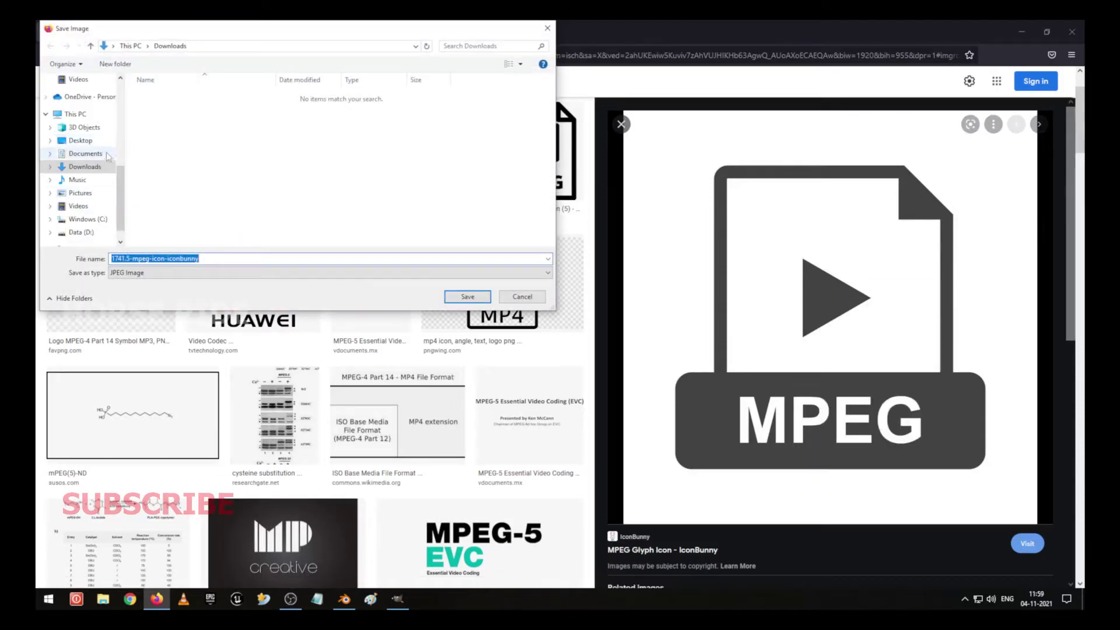
{"action": "scroll", "coordinate": [88, 143], "scroll_direction": "up", "scroll_amount": 1}
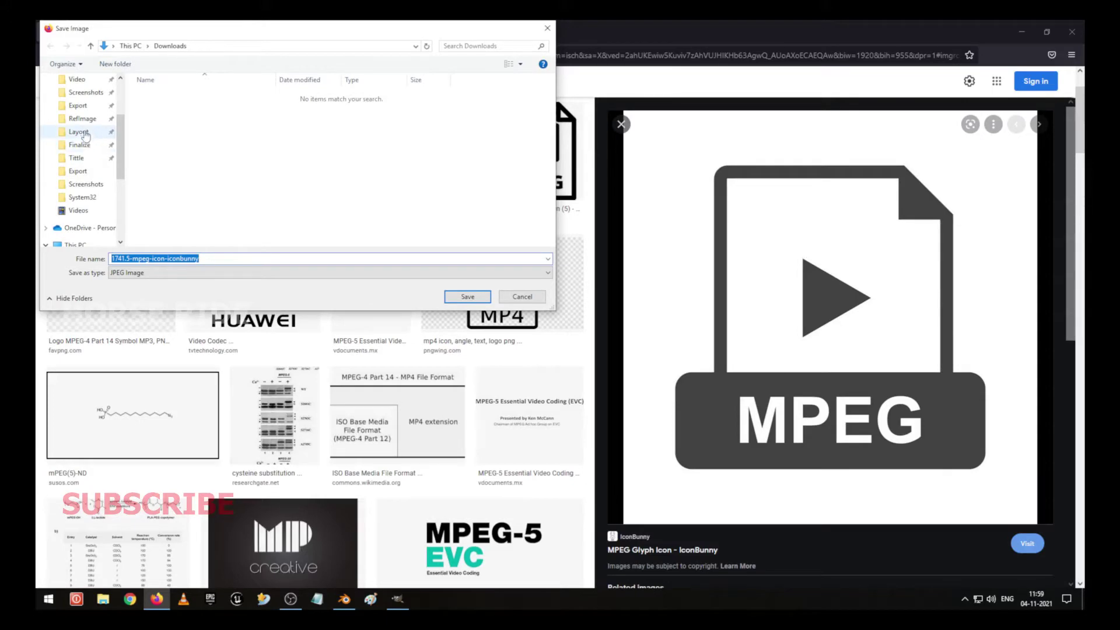
{"action": "left_click", "coordinate": [83, 119]}
{"action": "left_click", "coordinate": [209, 259]}
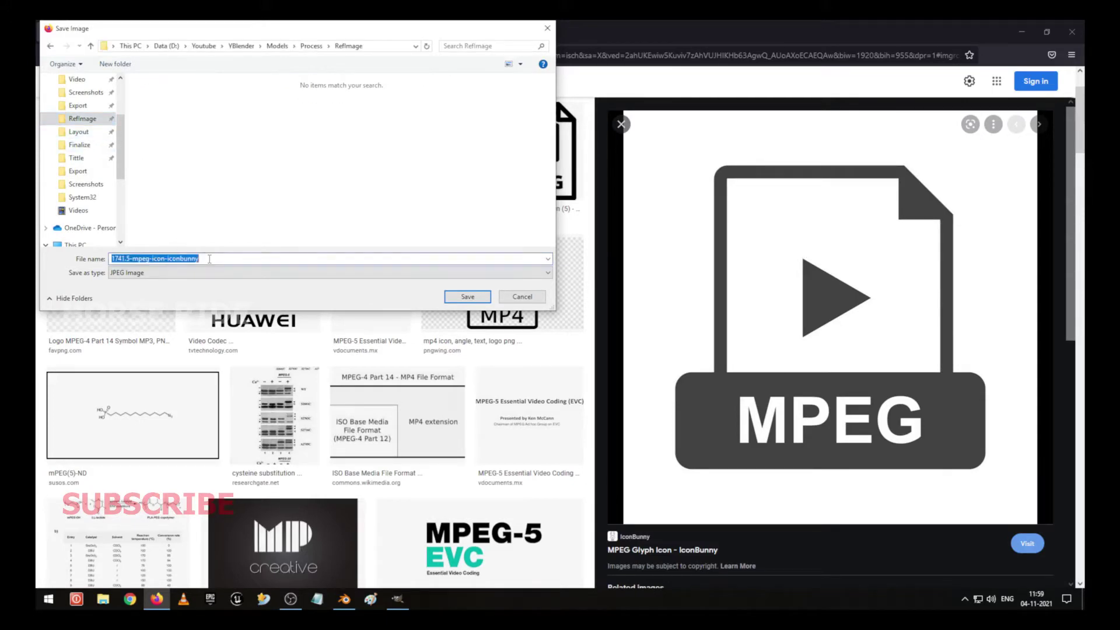
{"action": "type", "text": "mpe"}
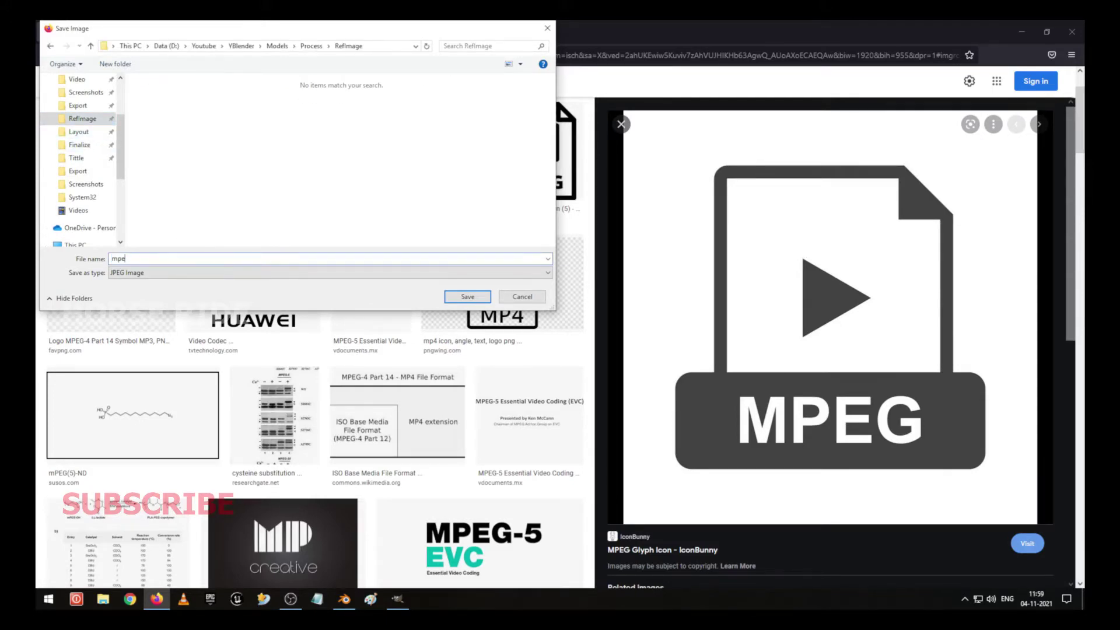
{"action": "type", "text": "g"}
{"action": "key", "text": "Return"}
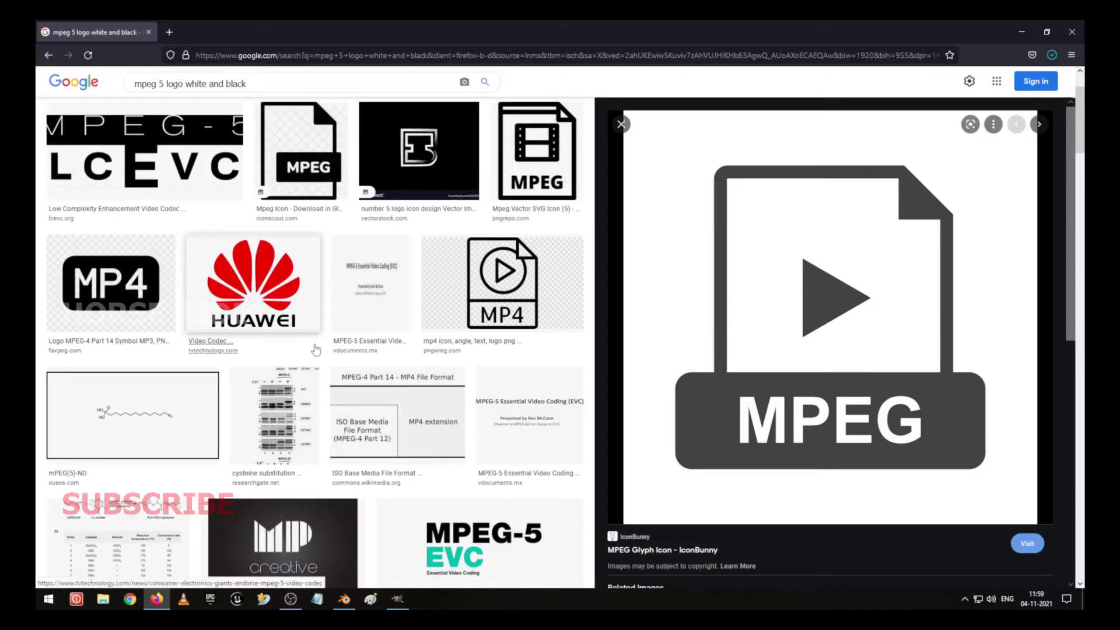
Switch to GIMP, create a new 1024 x 1024 px image and hide its Background layer.
{"action": "left_click", "coordinate": [396, 604]}
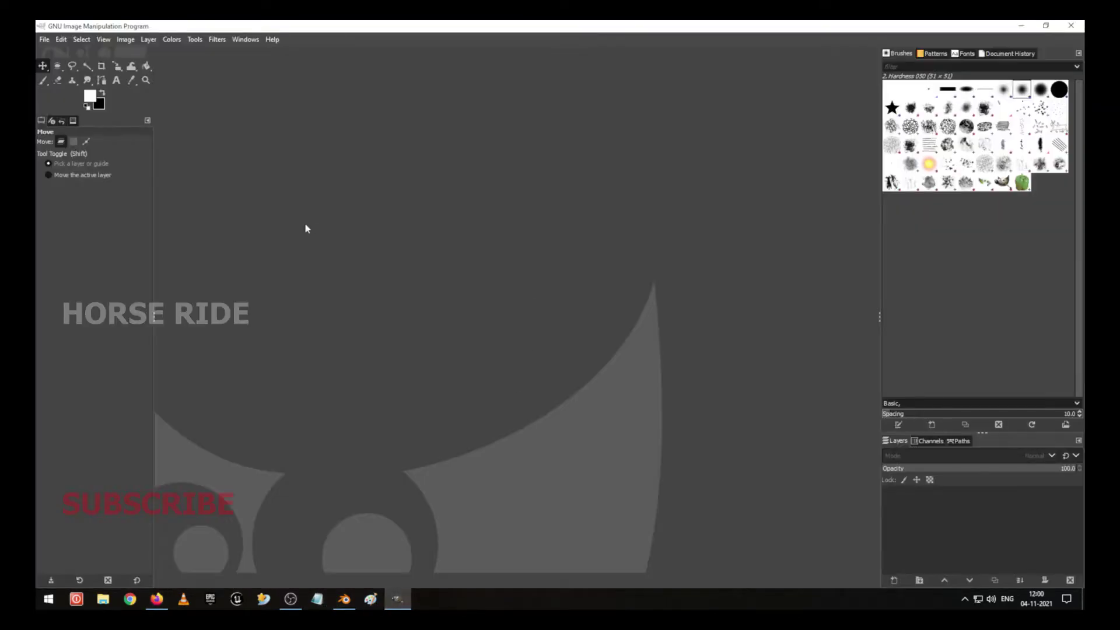
{"action": "key", "text": "ctrl+n"}
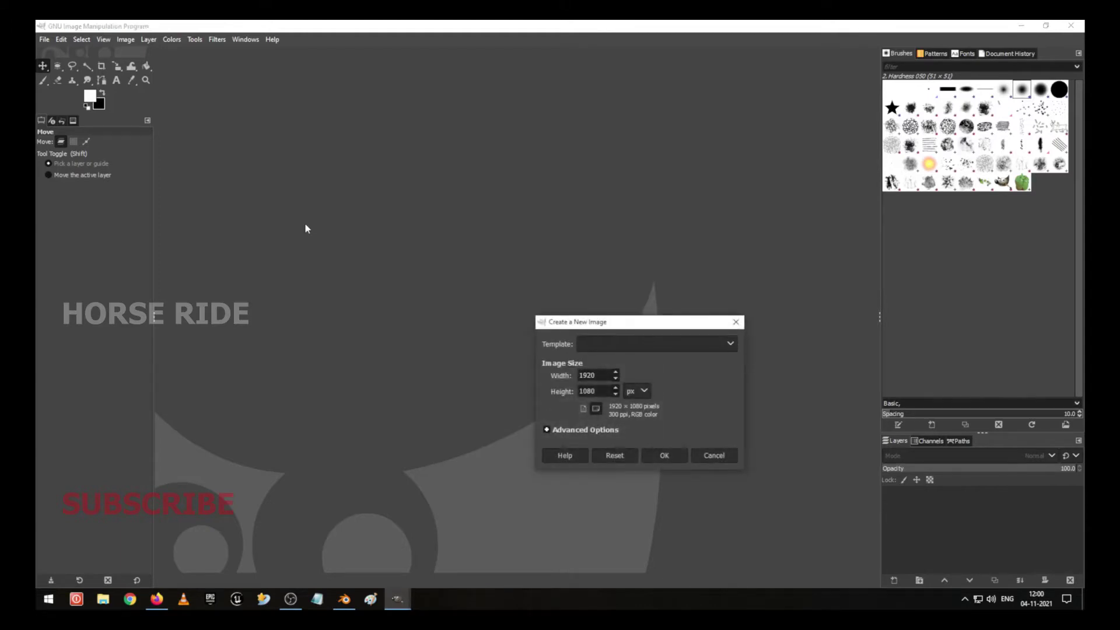
{"action": "key", "text": "Tab"}
{"action": "type", "text": "1024"}
{"action": "key", "text": "Tab"}
{"action": "type", "text": "10"}
{"action": "left_click", "coordinate": [661, 458]}
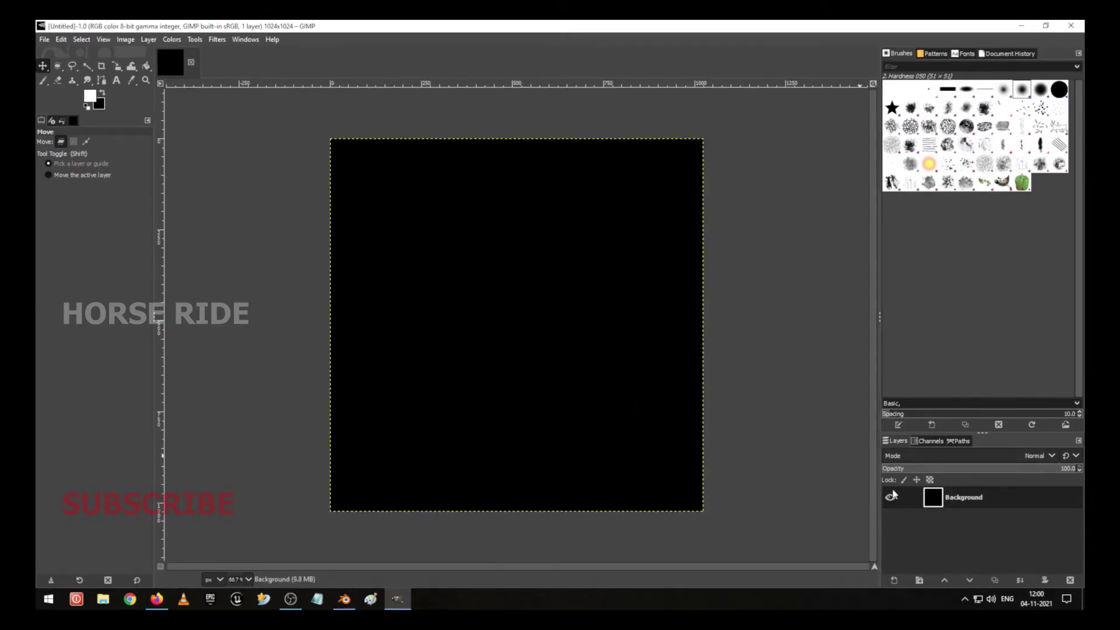
{"action": "left_click", "coordinate": [891, 496]}
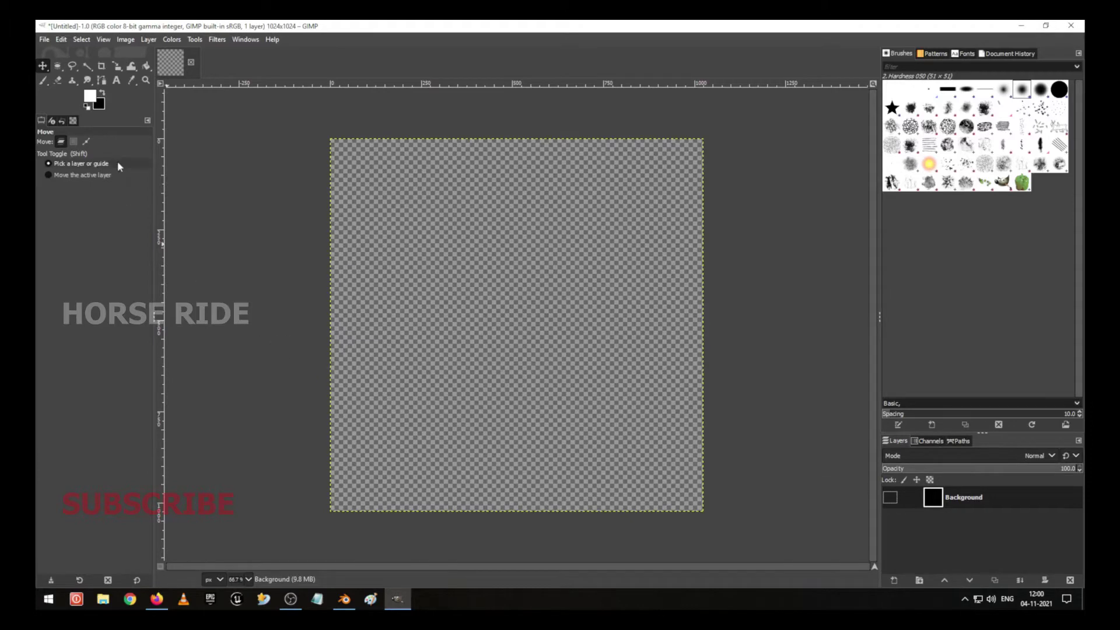
Start opening an image as layers and browse to Youtube\YBlender\Models\Process\Layout on the Data (D:) drive.
{"action": "left_click", "coordinate": [44, 41]}
{"action": "left_click", "coordinate": [75, 77]}
{"action": "left_click", "coordinate": [76, 90]}
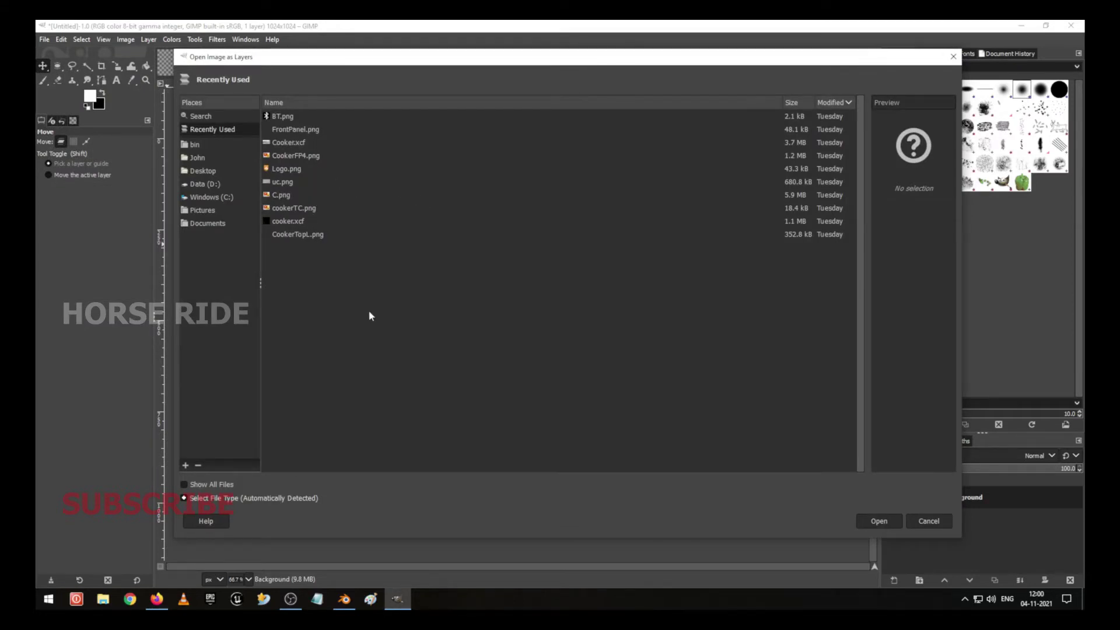
{"action": "type", "text": "a"}
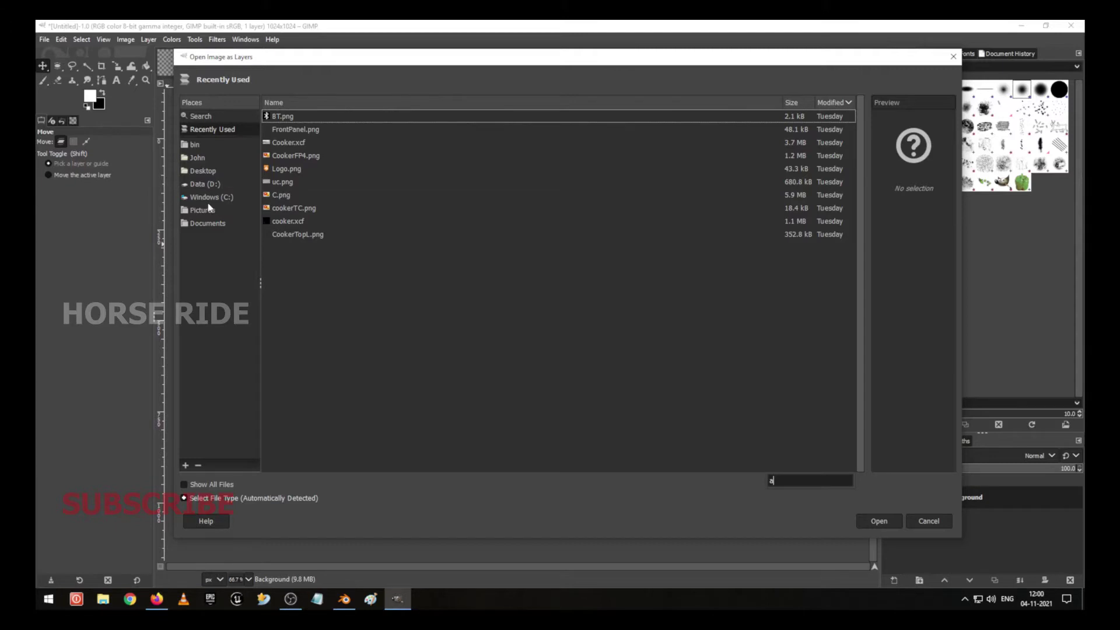
{"action": "left_click", "coordinate": [213, 185]}
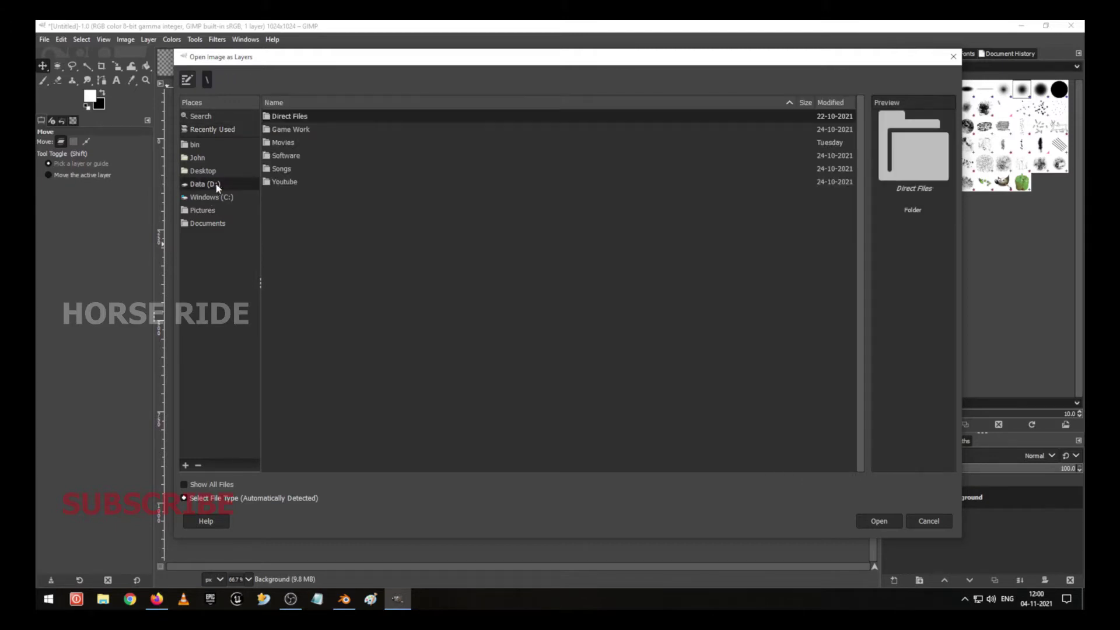
{"action": "left_click", "coordinate": [323, 146]}
{"action": "left_click", "coordinate": [320, 157]}
{"action": "left_click", "coordinate": [321, 169]}
{"action": "left_click", "coordinate": [319, 182]}
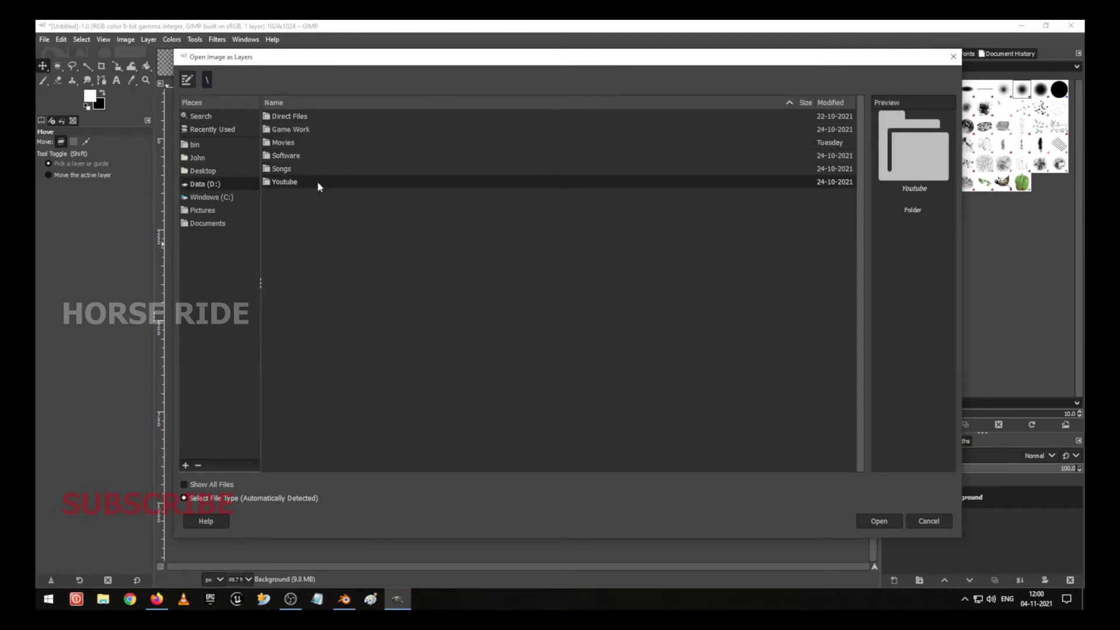
{"action": "double_click", "coordinate": [318, 186]}
{"action": "double_click", "coordinate": [312, 144]}
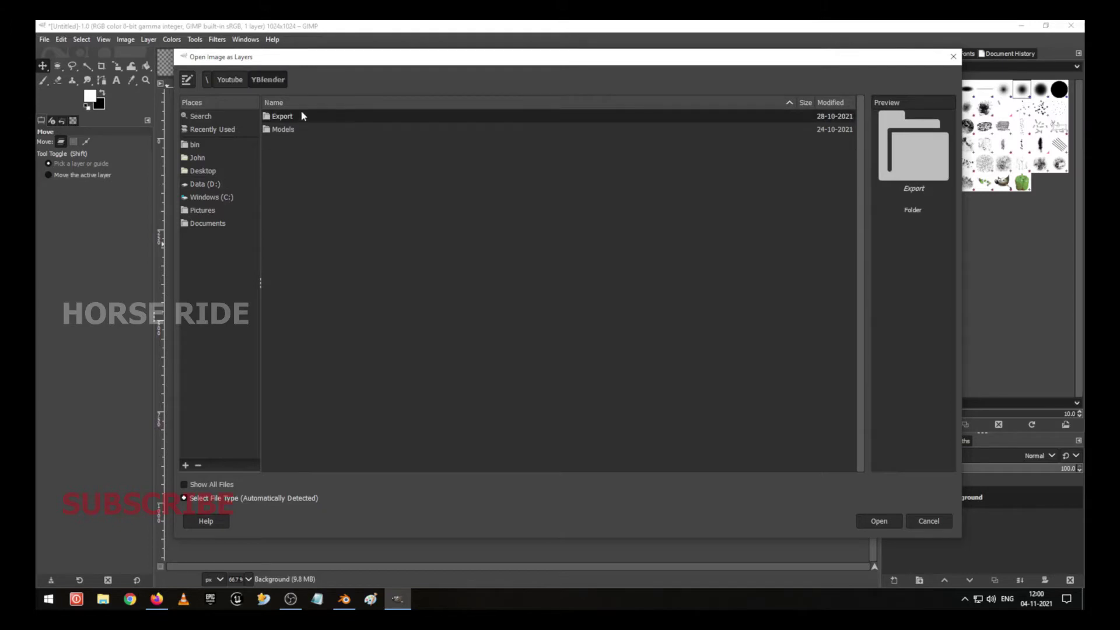
{"action": "double_click", "coordinate": [307, 130]}
{"action": "double_click", "coordinate": [298, 129]}
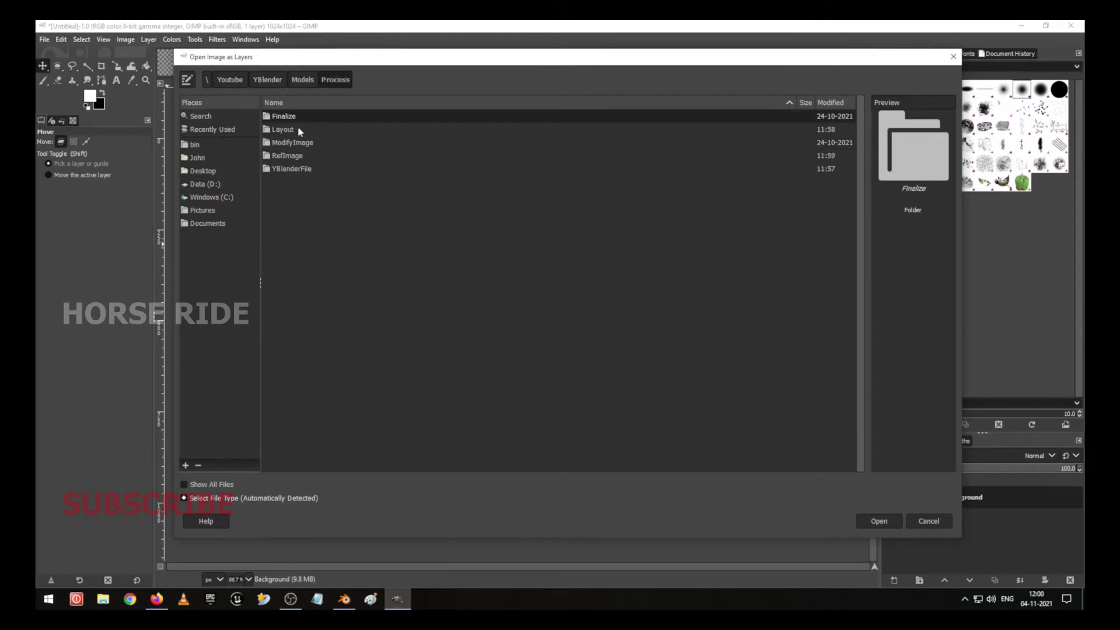
{"action": "double_click", "coordinate": [298, 127]}
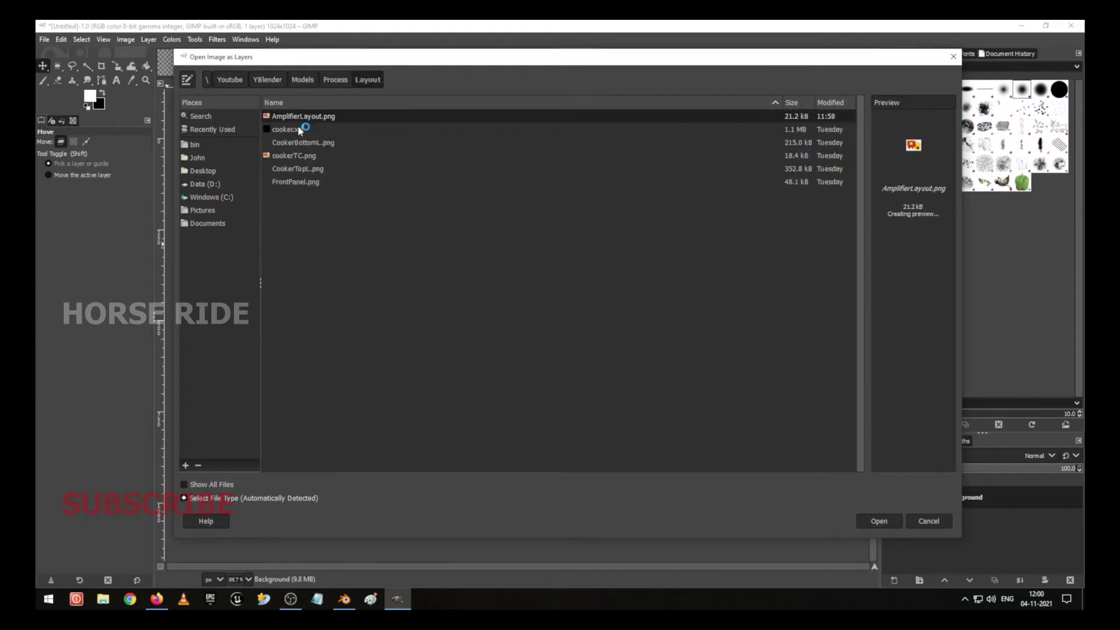
Bookmark the Layout folder and add AmplifierLayout.png from it as a new layer.
{"action": "left_click", "coordinate": [344, 84]}
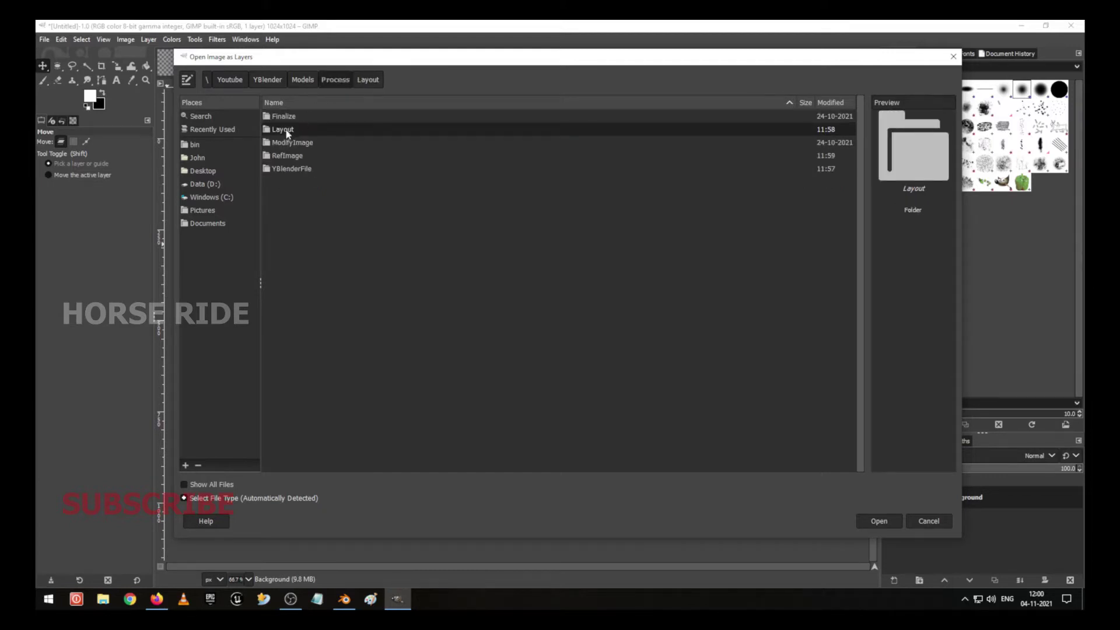
{"action": "right_click", "coordinate": [287, 131]}
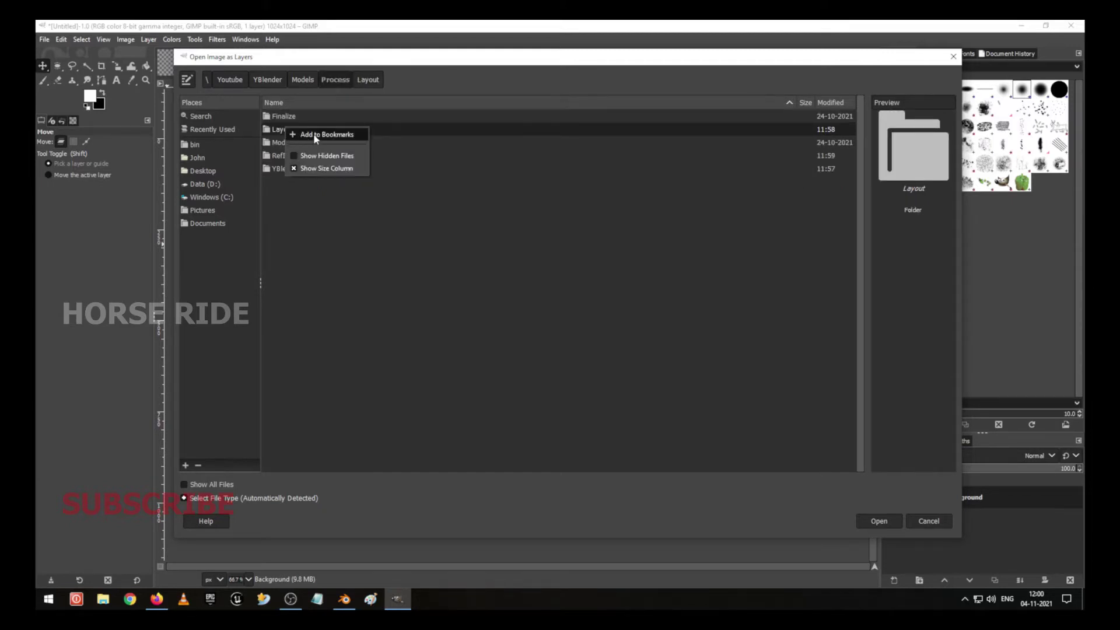
{"action": "left_click", "coordinate": [313, 134]}
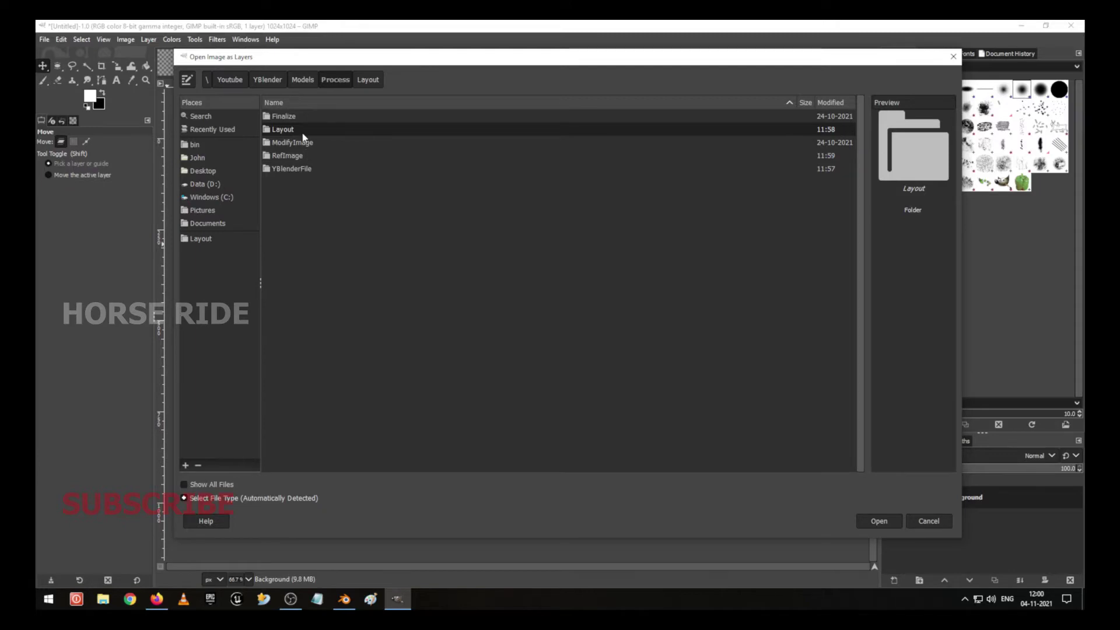
{"action": "double_click", "coordinate": [300, 130]}
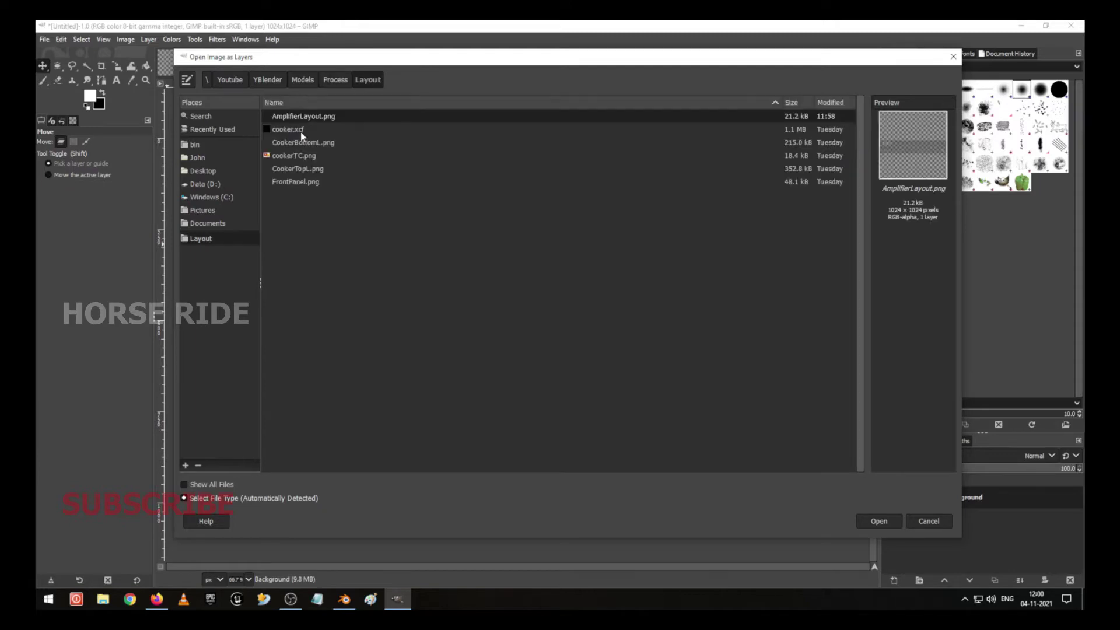
{"action": "double_click", "coordinate": [338, 116]}
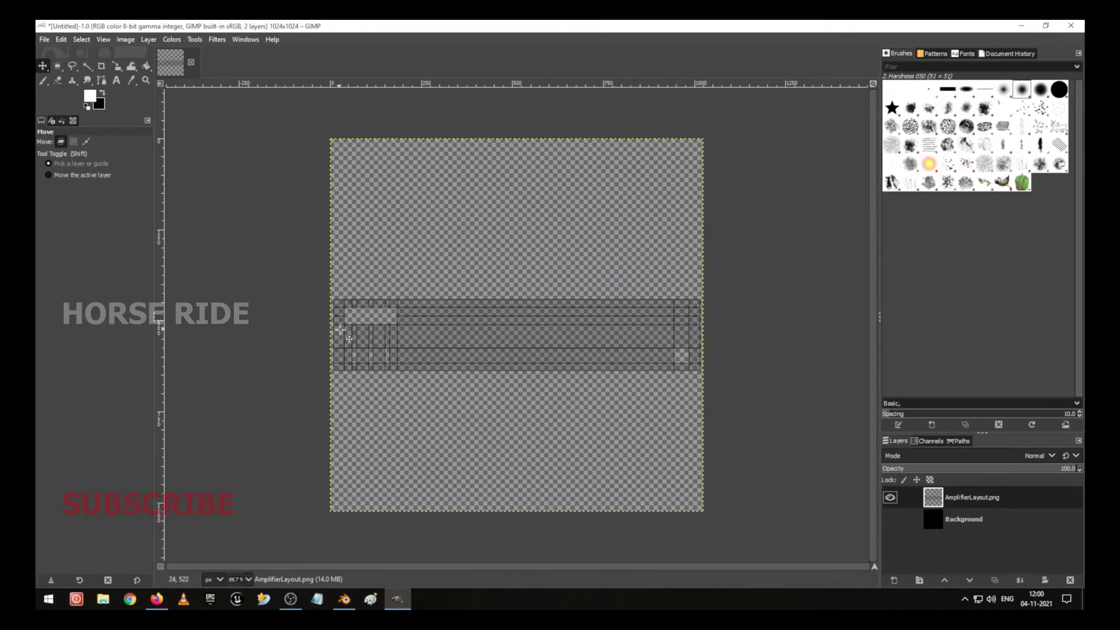
Set up the Text tool with a size of 32 px and the Arial Bold font.
{"action": "scroll", "coordinate": [373, 379], "scroll_direction": "up", "scroll_amount": 2, "text": "ctrl"}
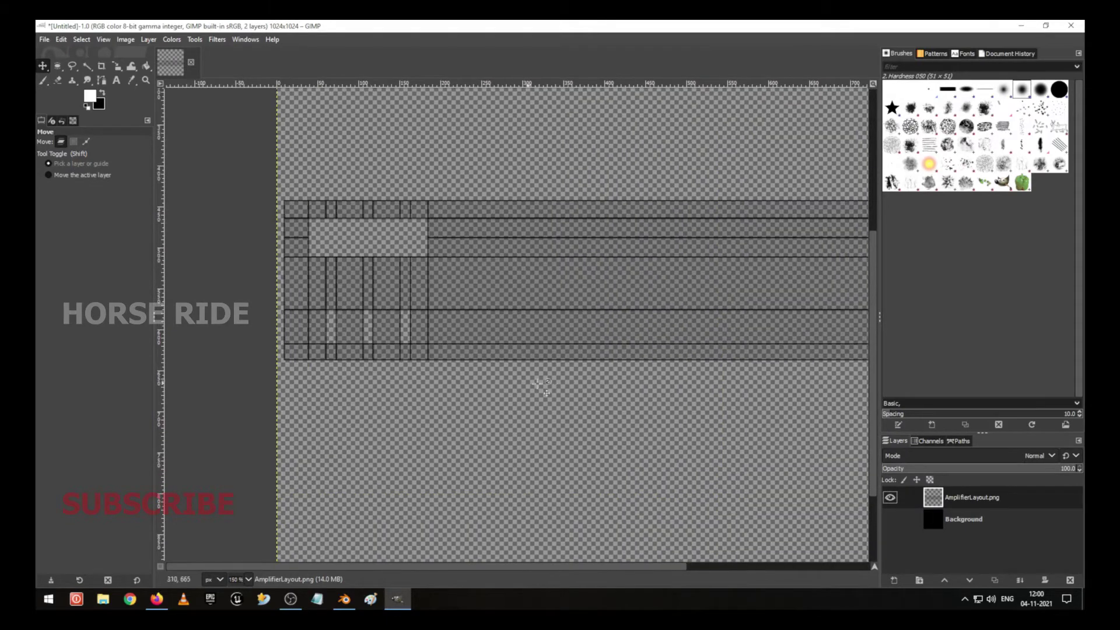
{"action": "scroll", "coordinate": [549, 386], "scroll_direction": "down", "scroll_amount": 2, "text": "ctrl"}
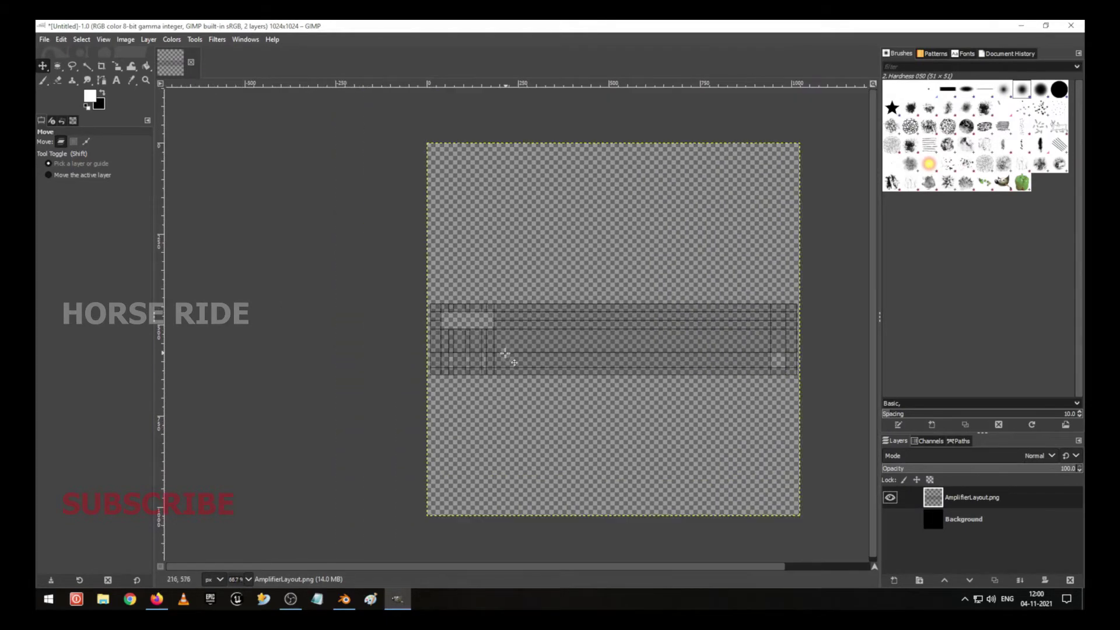
{"action": "scroll", "coordinate": [504, 356], "scroll_direction": "up", "scroll_amount": 1, "text": "ctrl"}
{"action": "scroll", "coordinate": [504, 356], "scroll_direction": "up", "scroll_amount": 2, "text": "ctrl"}
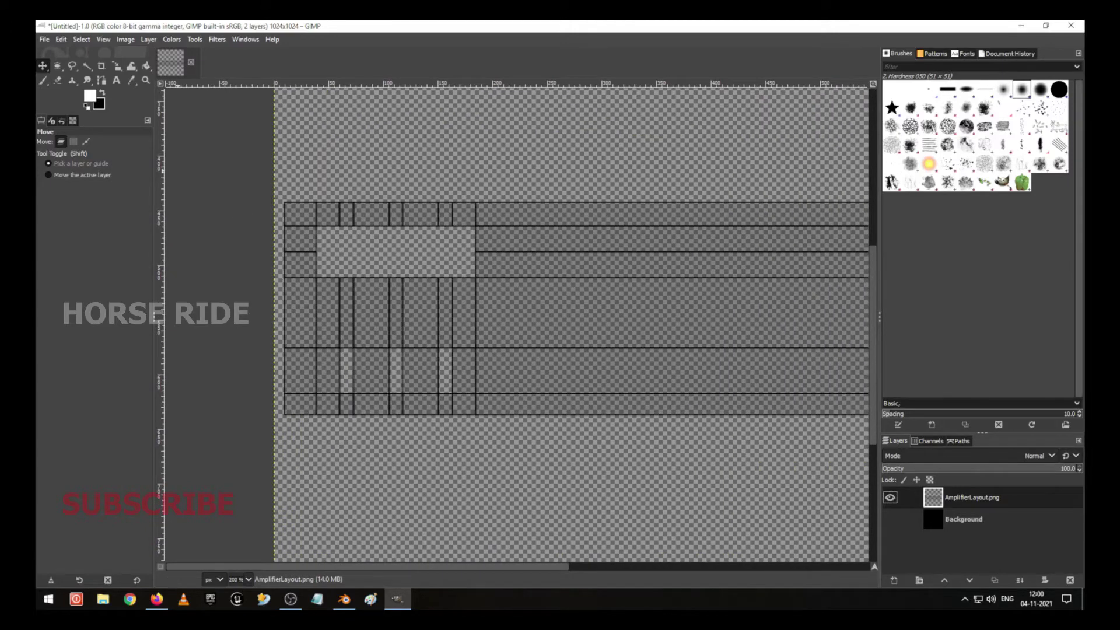
{"action": "left_click", "coordinate": [116, 80]}
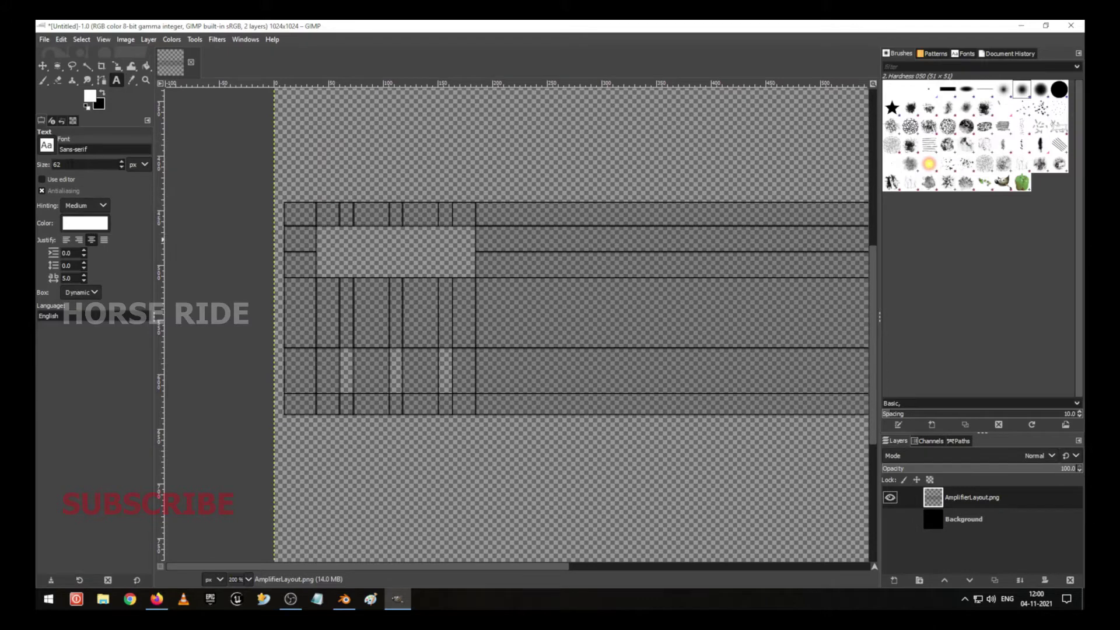
{"action": "double_click", "coordinate": [57, 164]}
{"action": "triple_click", "coordinate": [89, 150]}
{"action": "type", "text": "a"}
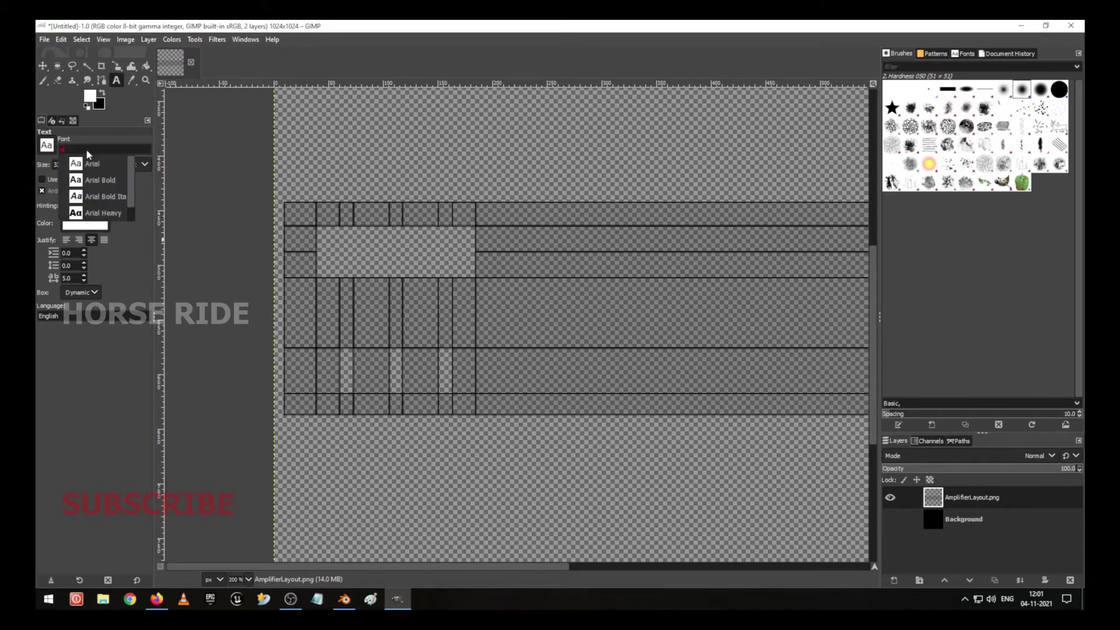
{"action": "left_click", "coordinate": [99, 179]}
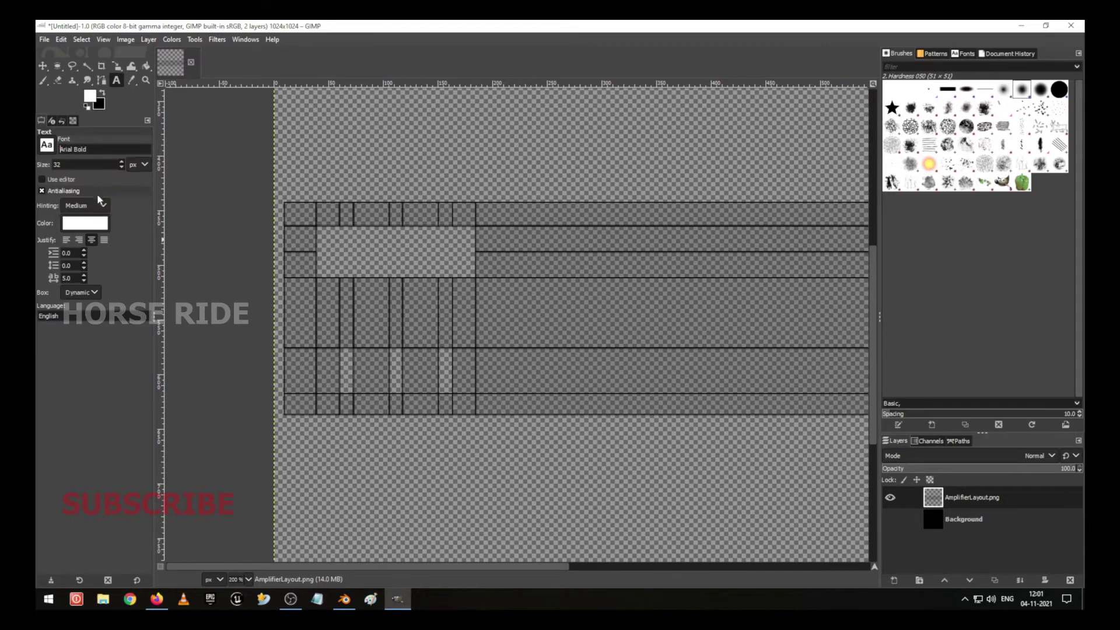
Add a centred text reading "DIGITAL DISPLAY" just below the large rectangular cutout of the layout.
{"action": "left_click", "coordinate": [92, 243]}
{"action": "left_click_drag", "start_coordinate": [315, 285], "coordinate": [478, 310]}
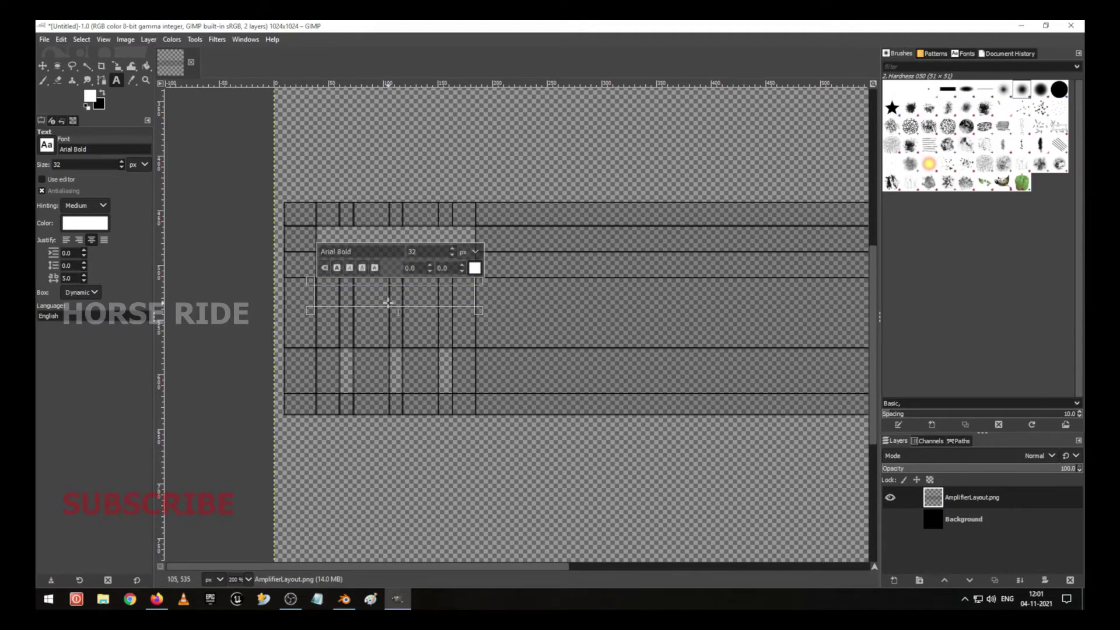
{"action": "type", "text": "DI"}
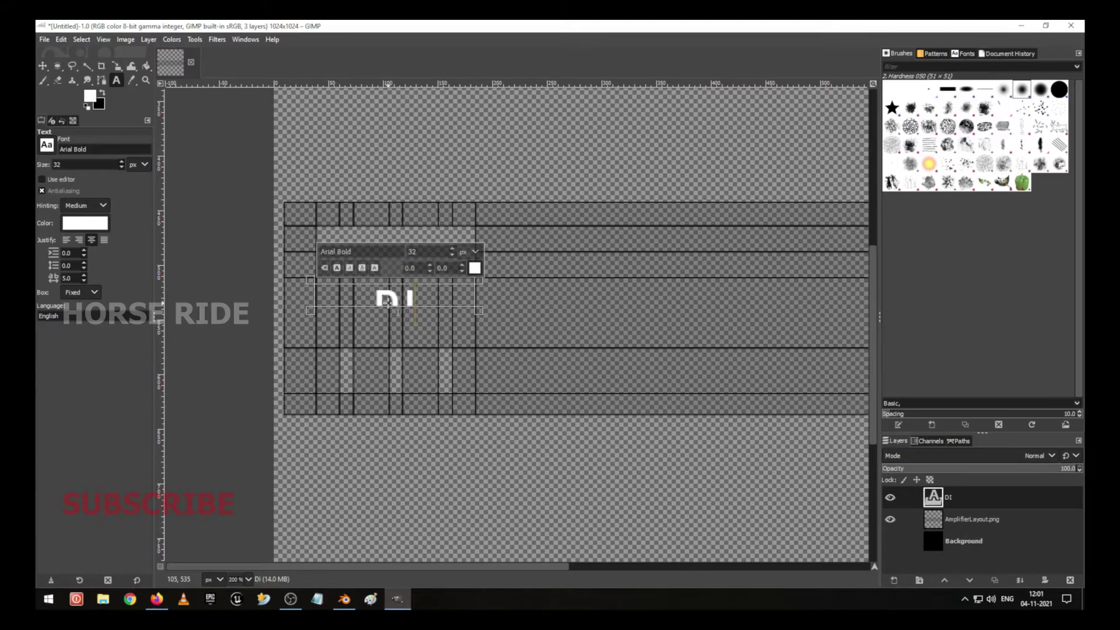
{"action": "type", "text": "GITAL"}
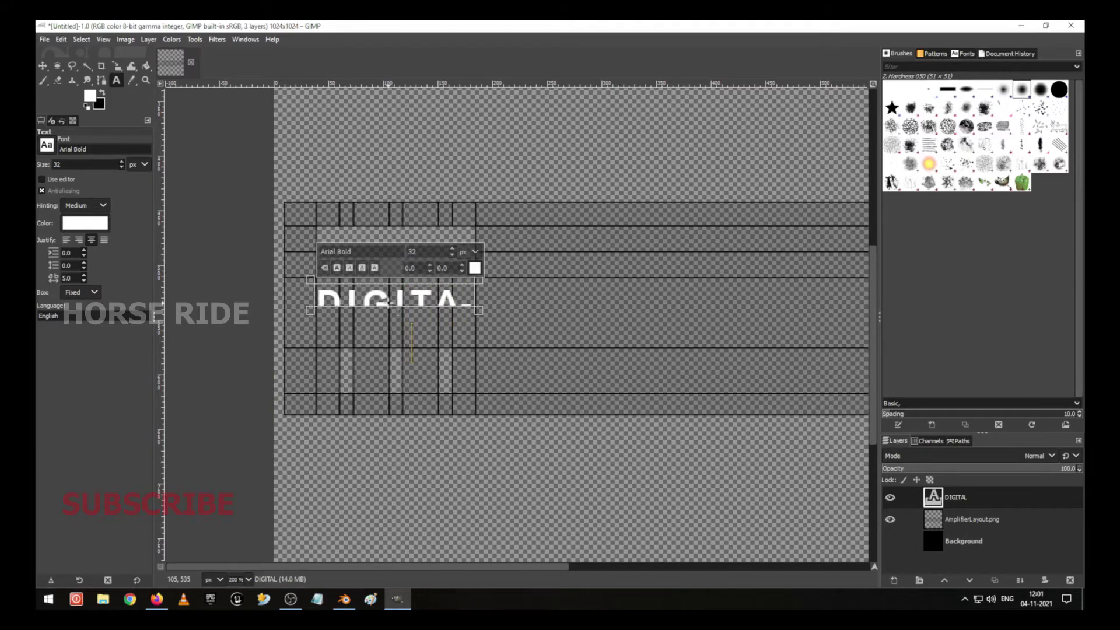
{"action": "type", "text": " DISPLAY"}
Set the "DIGITAL DISPLAY" text size to 10 px and enlarge its text box to fit the whole line.
{"action": "left_click", "coordinate": [413, 251]}
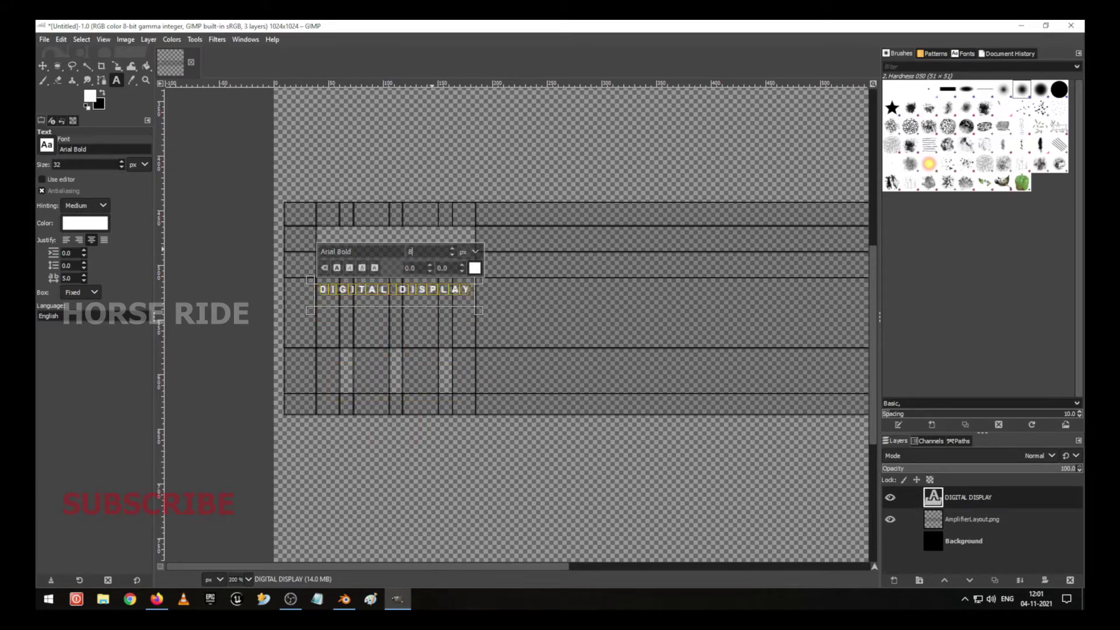
{"action": "left_click", "coordinate": [453, 249]}
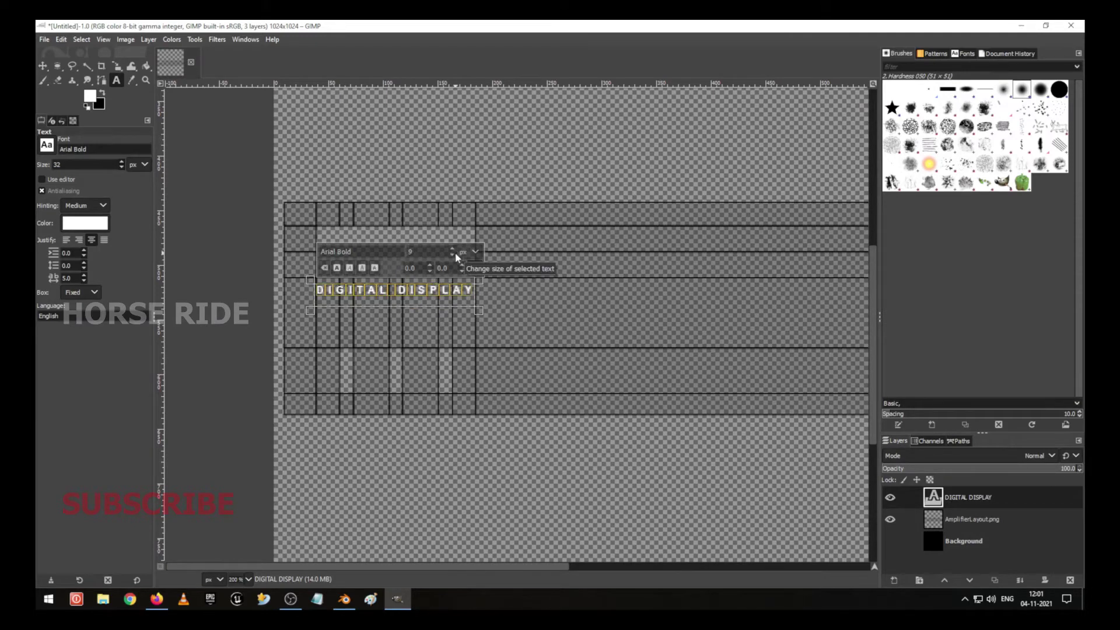
{"action": "left_click_drag", "start_coordinate": [493, 290], "coordinate": [291, 291]}
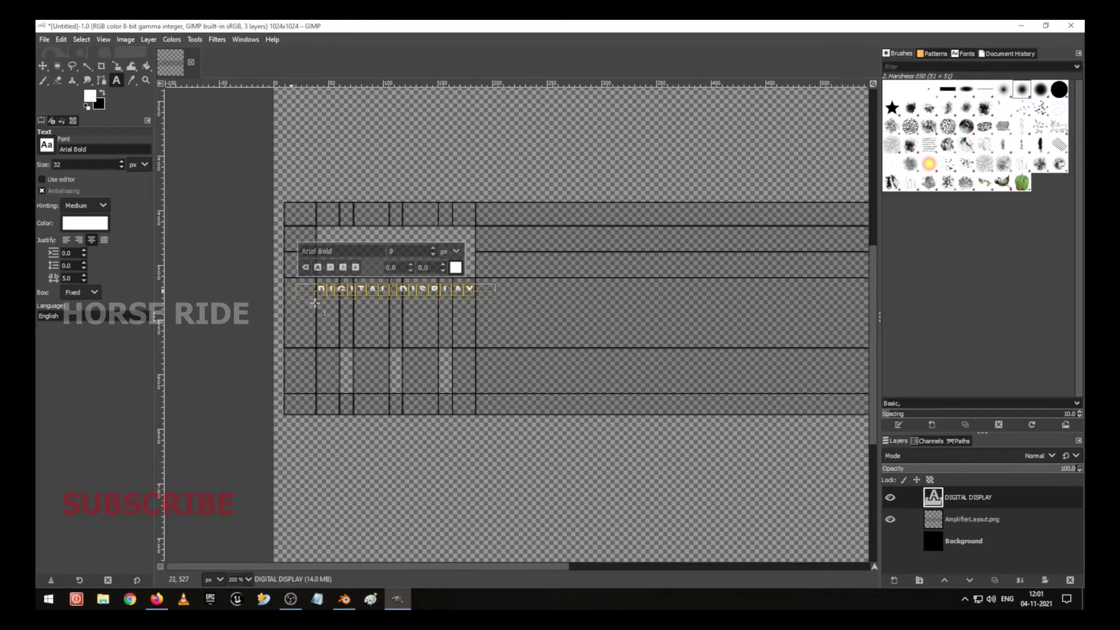
{"action": "left_click_drag", "start_coordinate": [372, 298], "coordinate": [374, 308]}
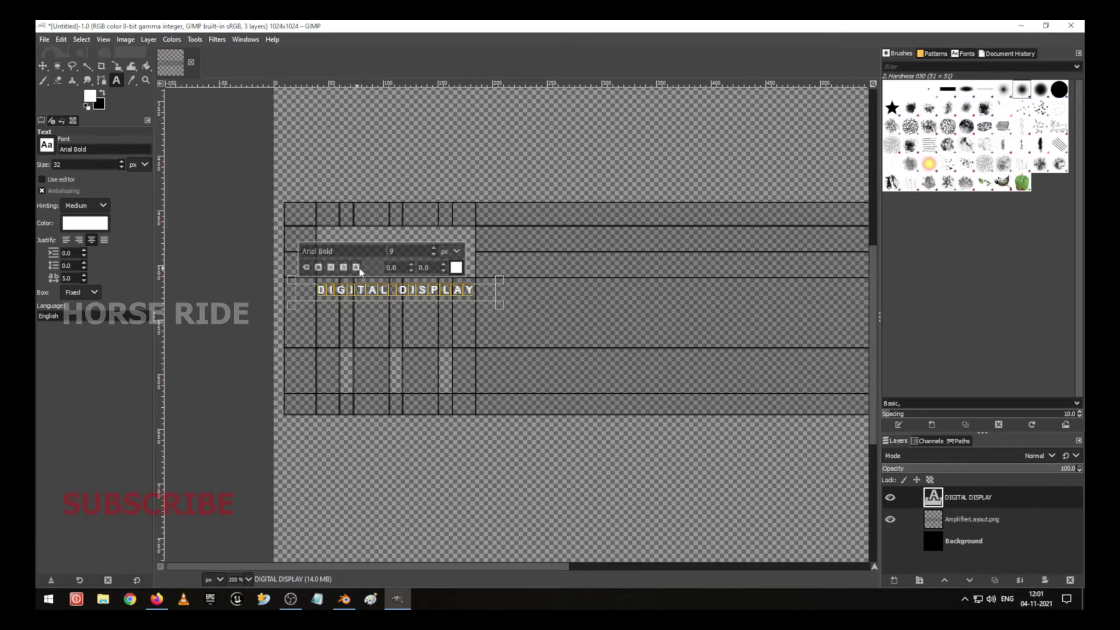
{"action": "left_click", "coordinate": [434, 251]}
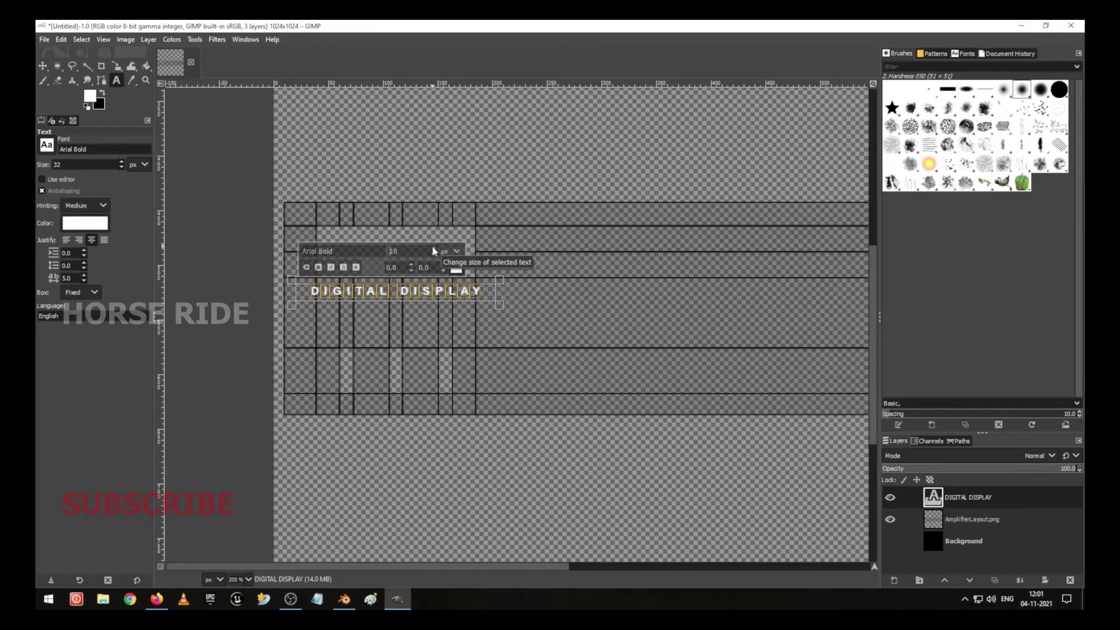
{"action": "left_click", "coordinate": [42, 67]}
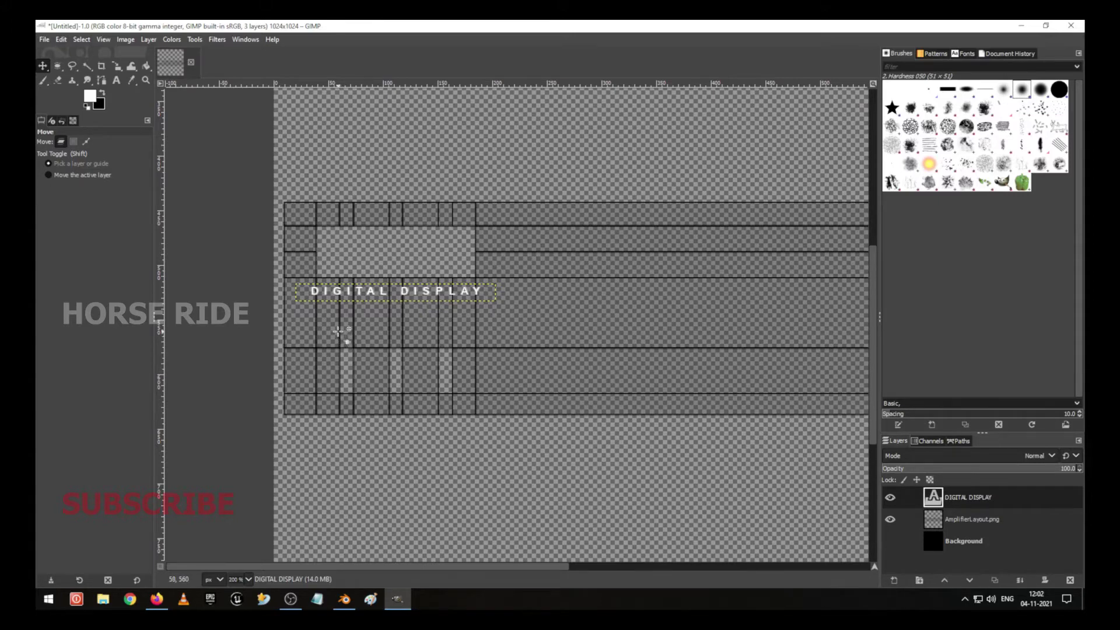
{"action": "left_click_drag", "start_coordinate": [344, 335], "coordinate": [364, 346]}
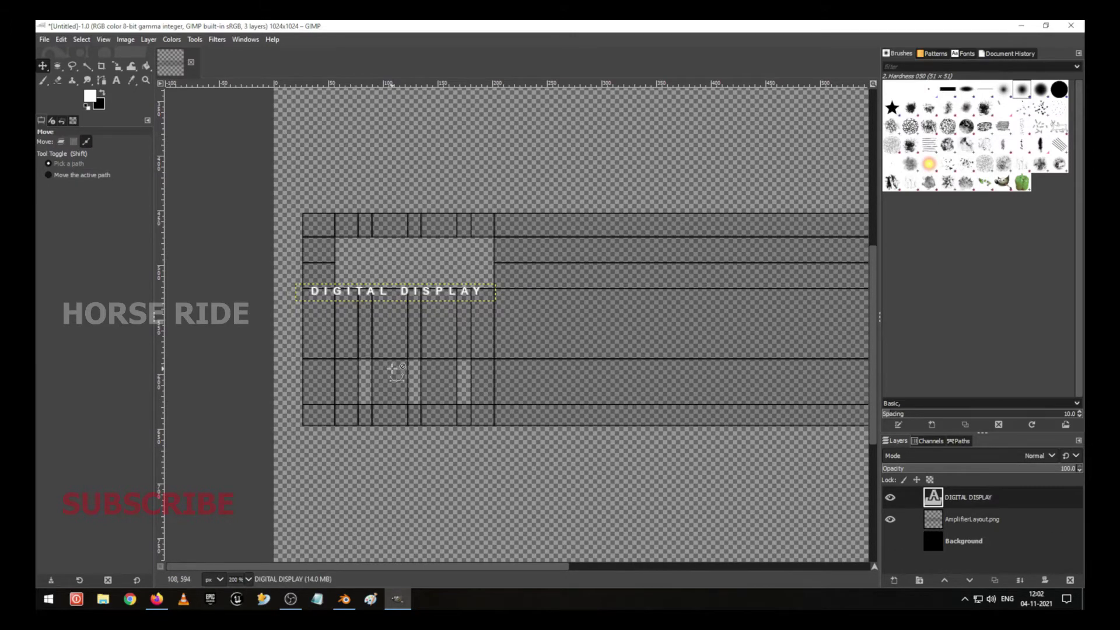
{"action": "key", "text": "ctrl+z"}
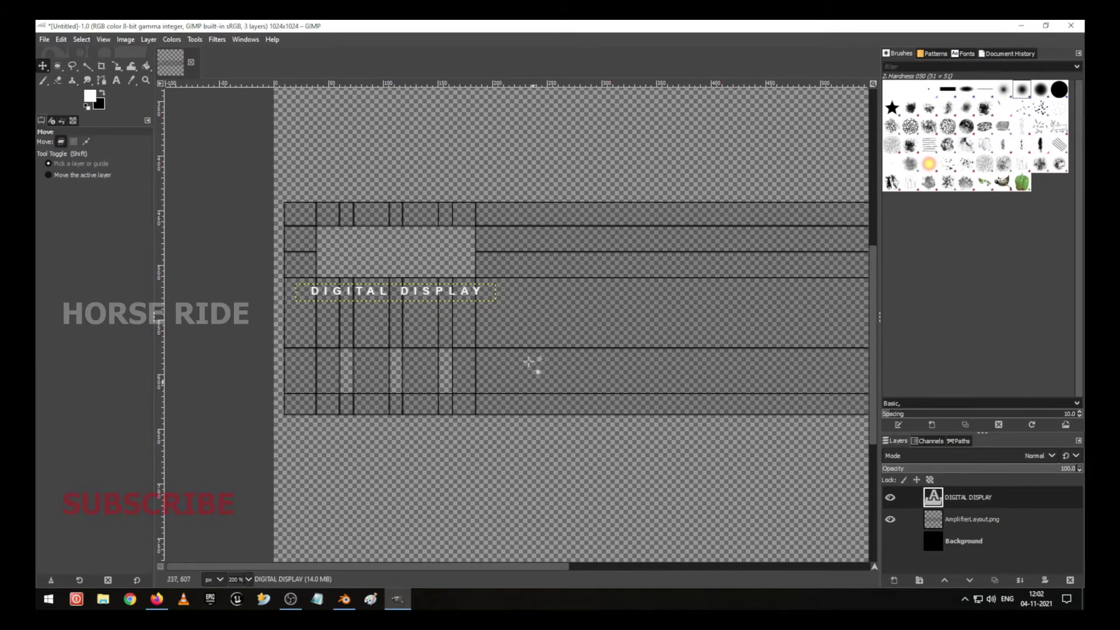
Lock the position of the DIGITAL DISPLAY layer and give the layer list more room.
{"action": "left_click", "coordinate": [916, 480]}
{"action": "left_click_drag", "start_coordinate": [983, 432], "coordinate": [983, 290]}
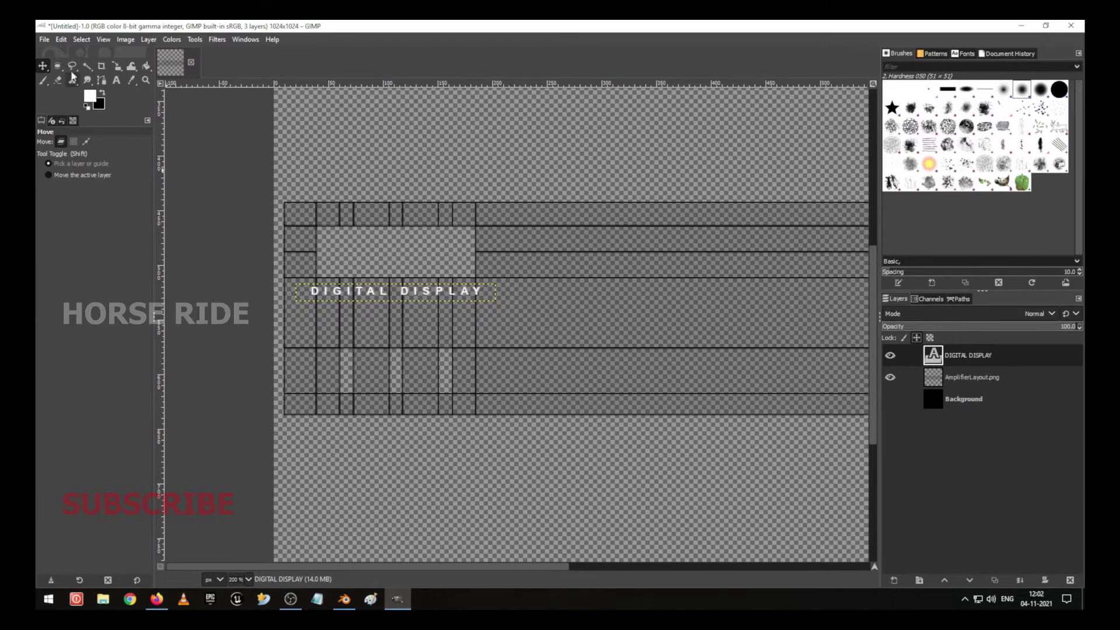
Set the Text tool's size to 10 px and add the label "5.1" above the first of the three narrow slots.
{"action": "key", "text": "t"}
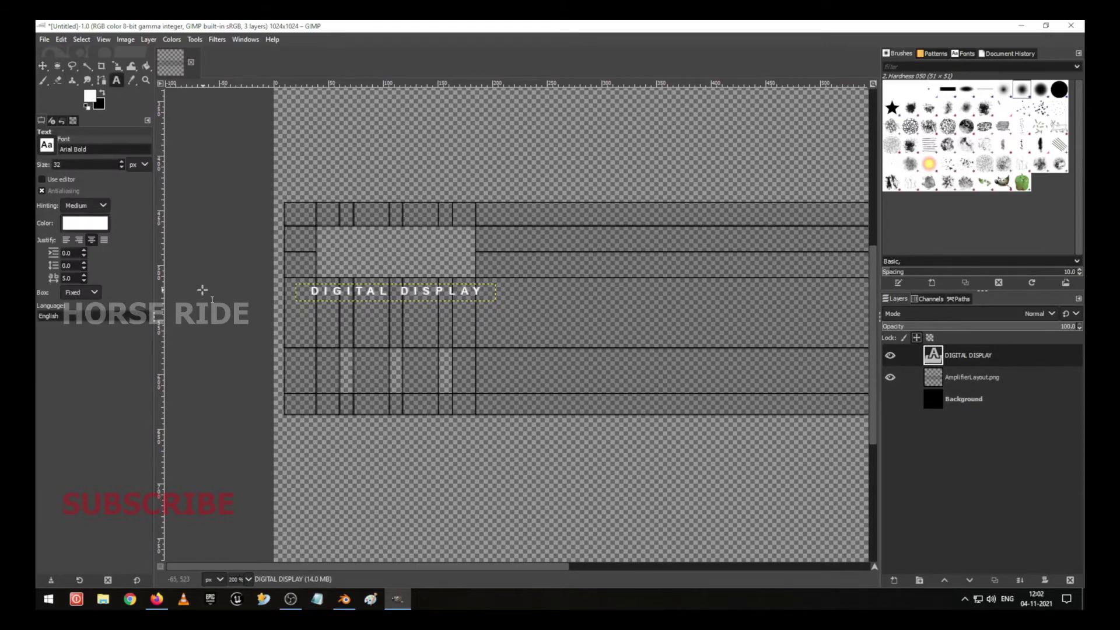
{"action": "left_click", "coordinate": [389, 301]}
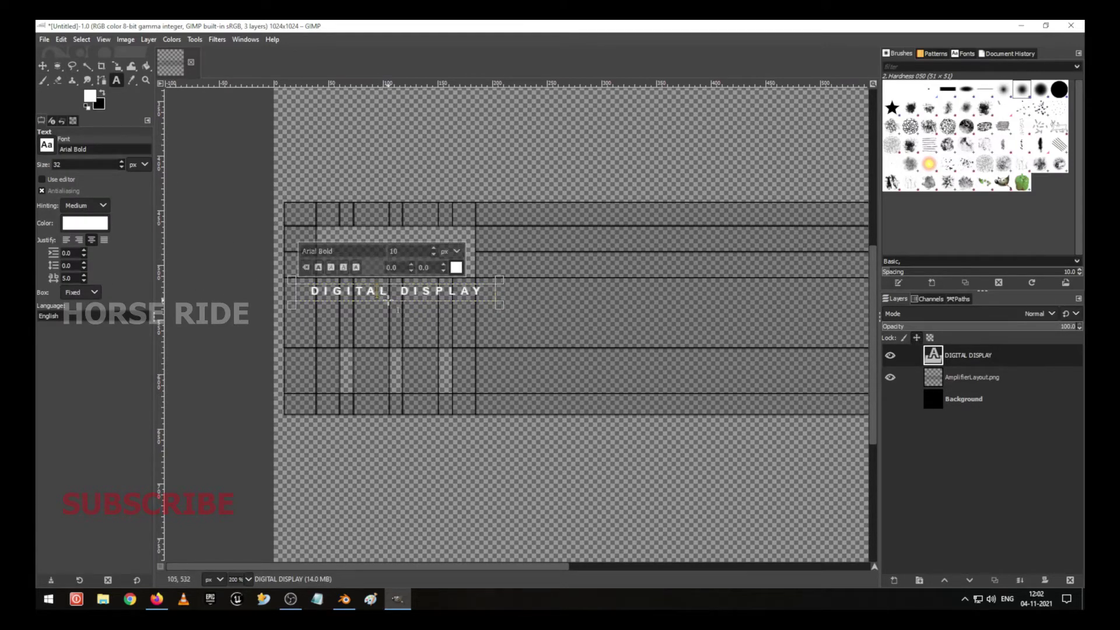
{"action": "key", "text": "Escape"}
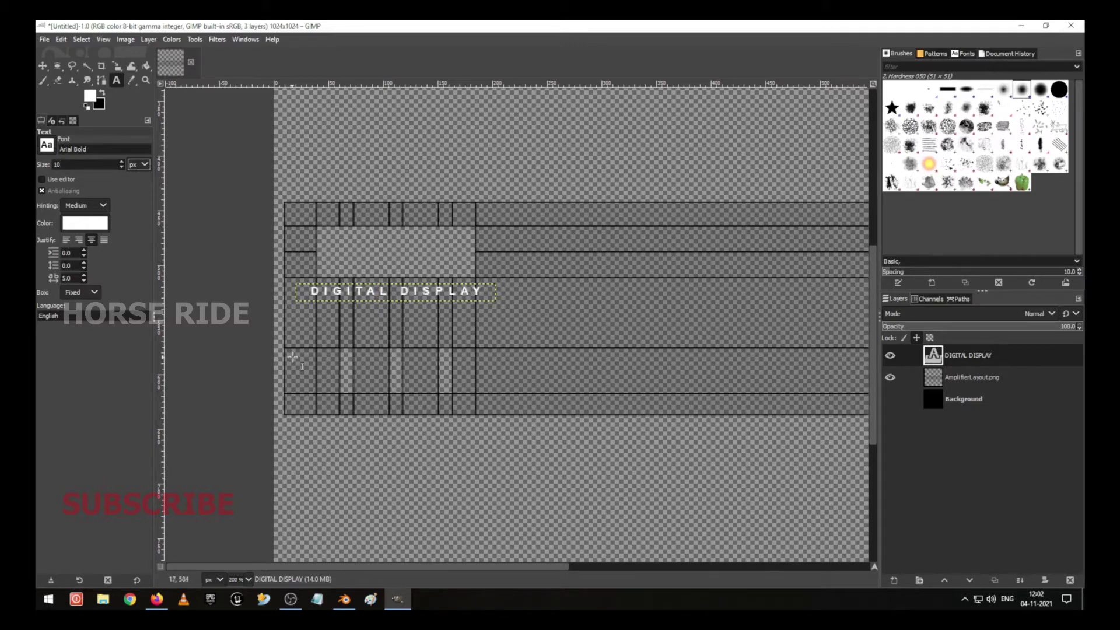
{"action": "left_click", "coordinate": [337, 332]}
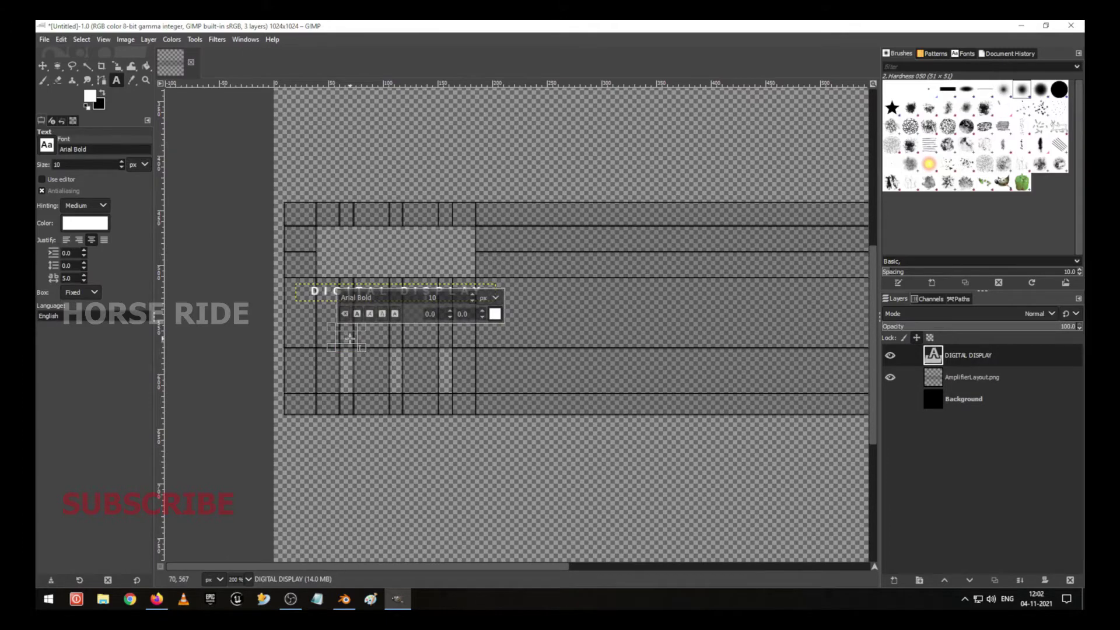
{"action": "type", "text": "5.1"}
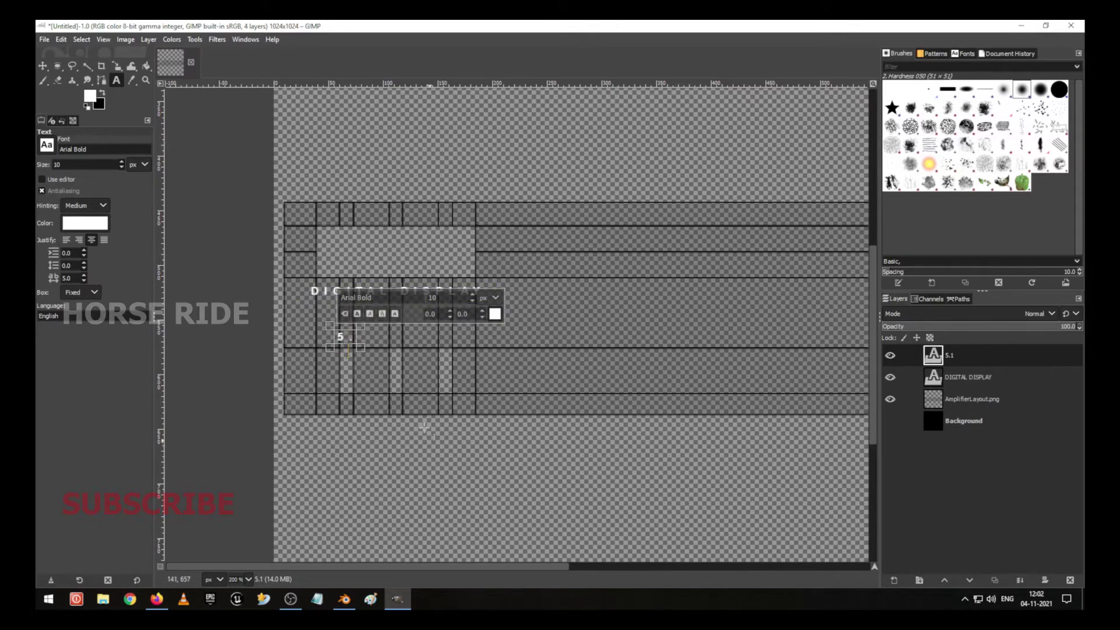
Widen the "5.1" text box to centre it over its slot and set the letter spacing to 0.0.
{"action": "left_click_drag", "start_coordinate": [329, 325], "coordinate": [317, 344]}
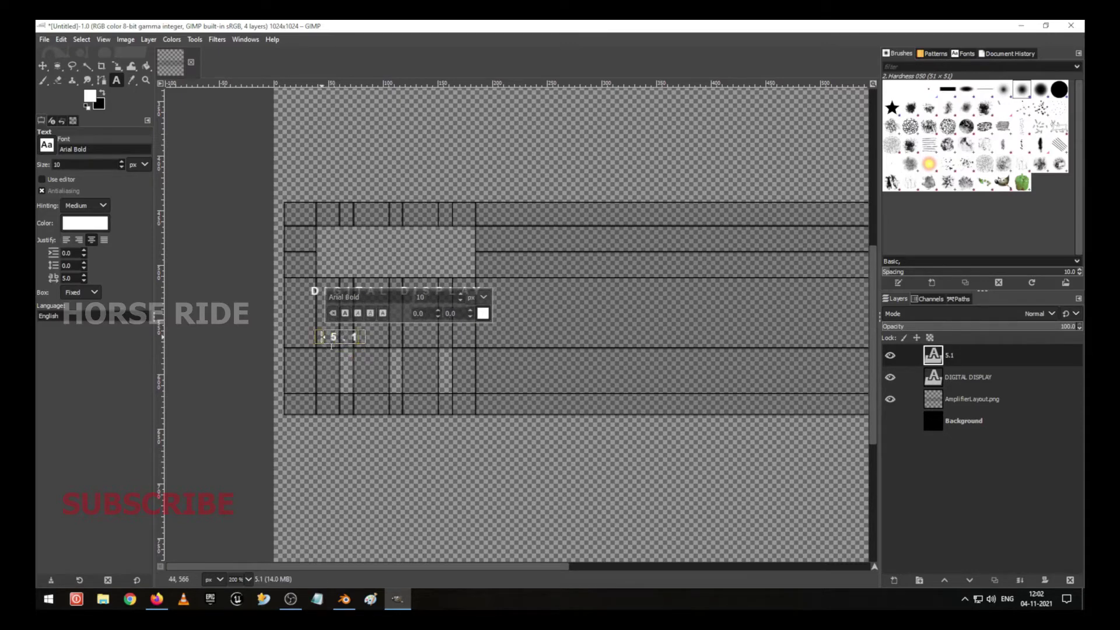
{"action": "key", "text": "ctrl+a"}
{"action": "key", "text": "Tab"}
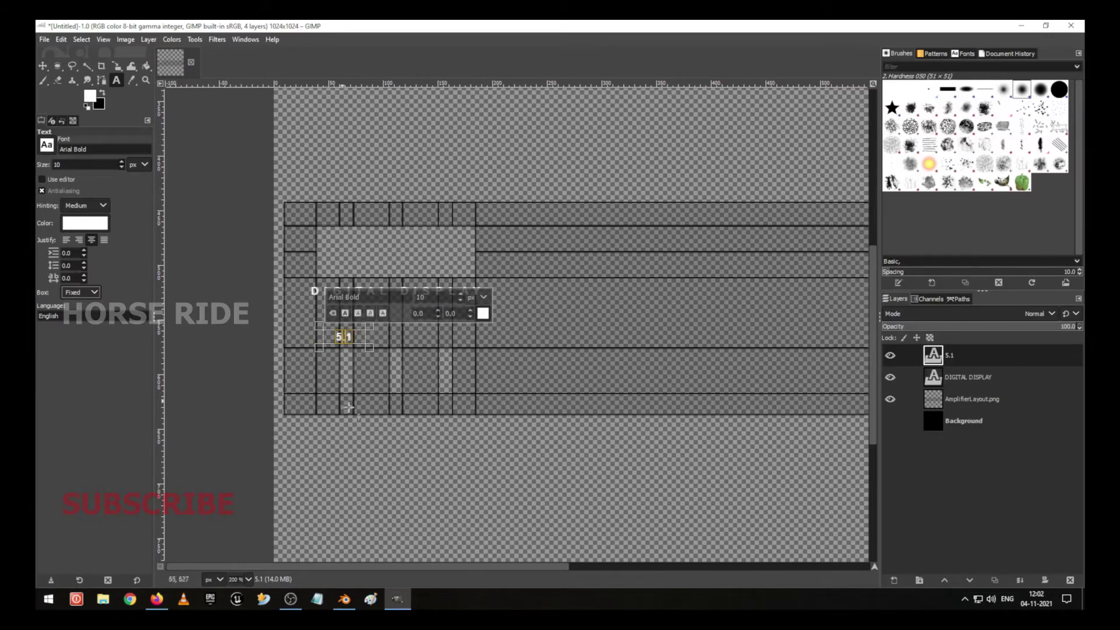
{"action": "left_click", "coordinate": [44, 66]}
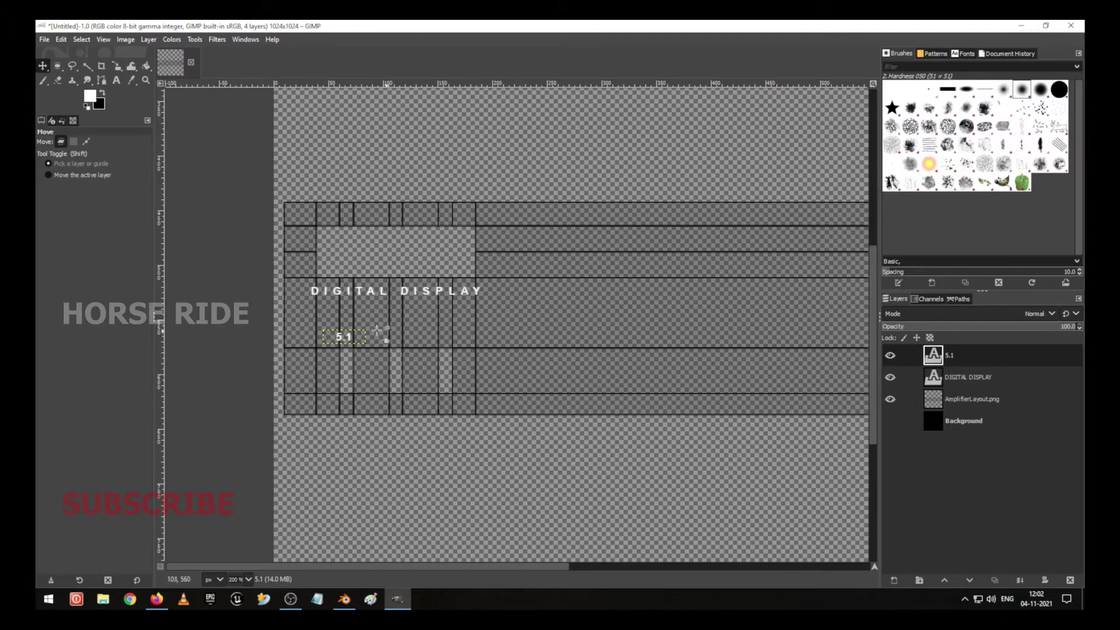
Add the label "TV" above the middle of the three narrow slots.
{"action": "left_click", "coordinate": [116, 80]}
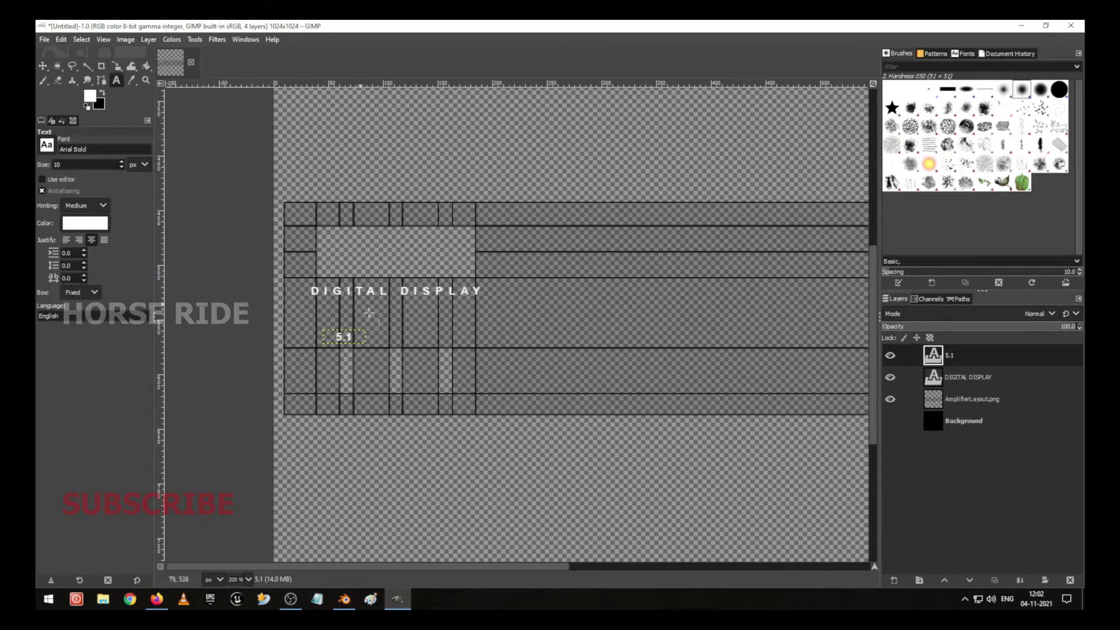
{"action": "left_click_drag", "start_coordinate": [388, 333], "coordinate": [412, 349]}
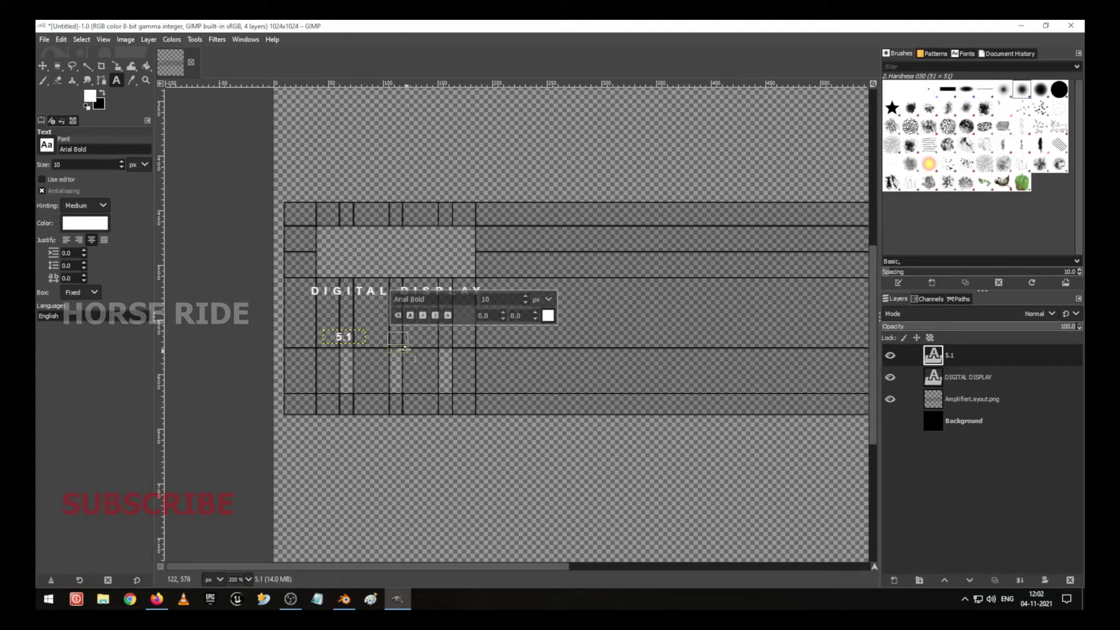
{"action": "type", "text": "TV"}
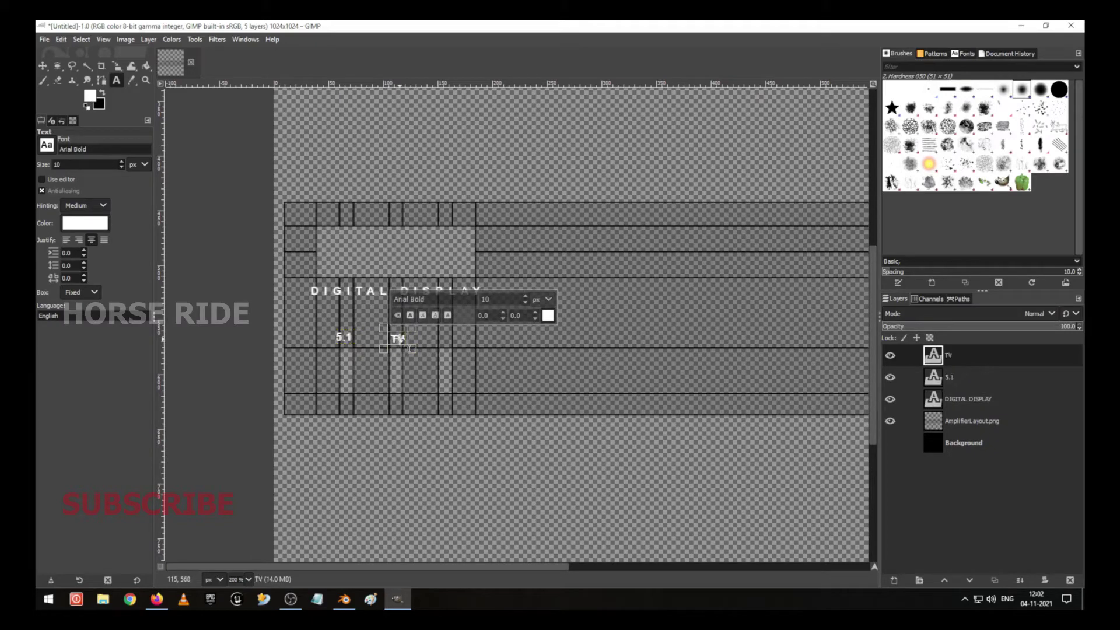
{"action": "left_click", "coordinate": [430, 493]}
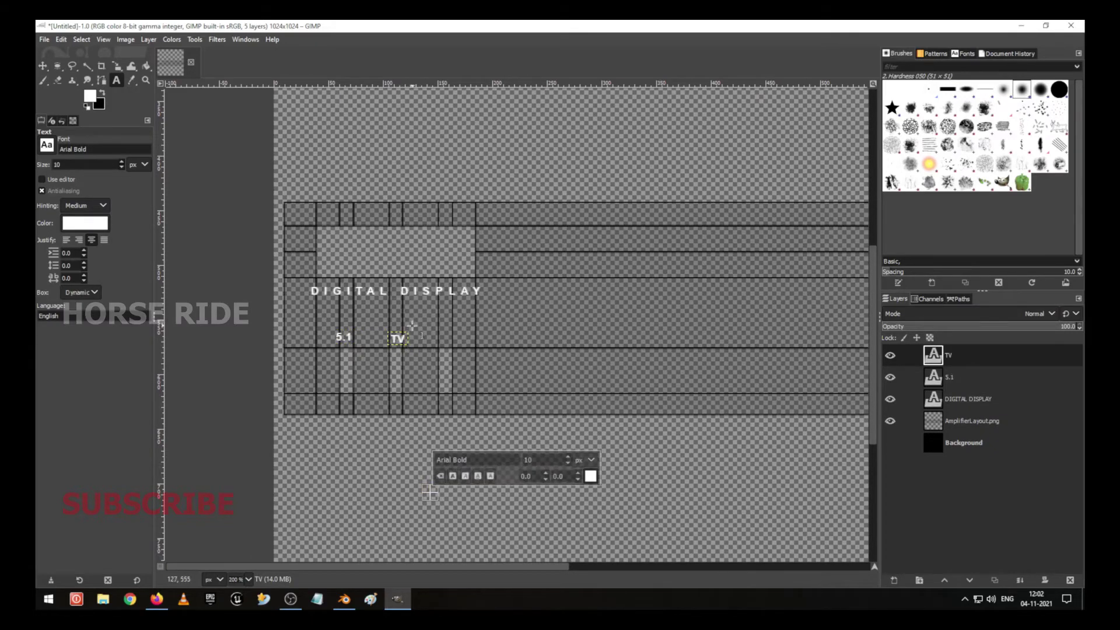
{"action": "type", "text": "m"}
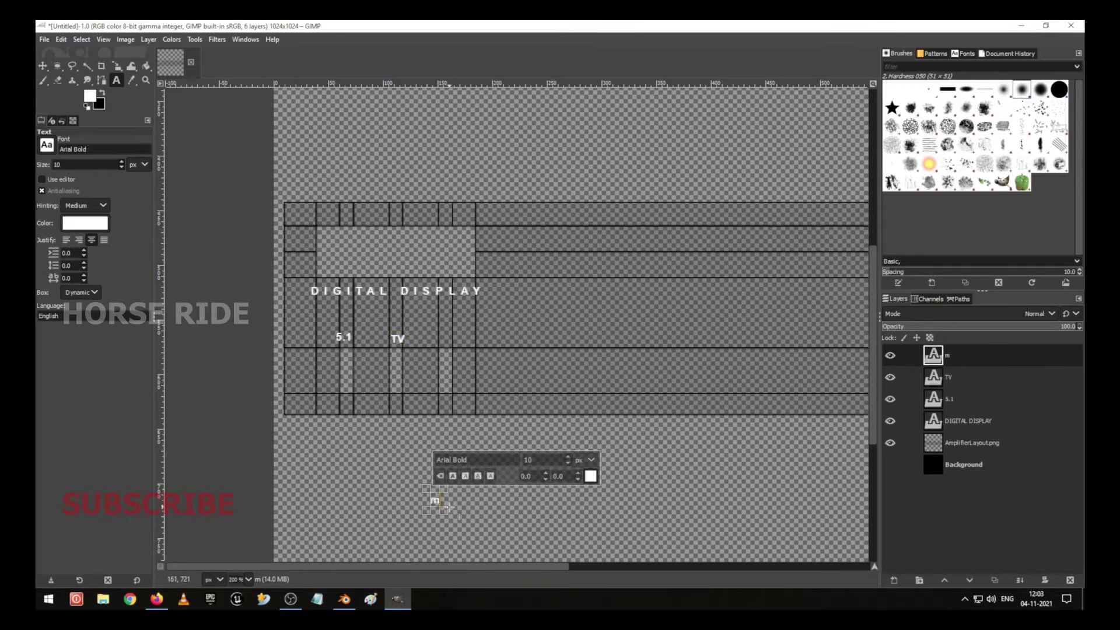
{"action": "key", "text": "Escape"}
{"action": "key", "text": "minus"}
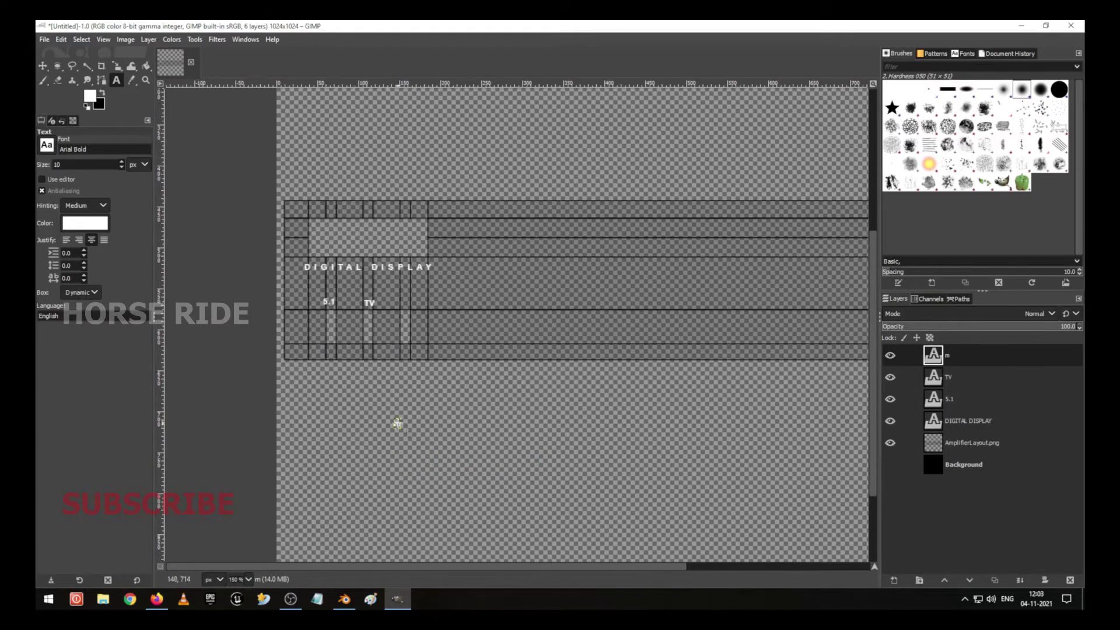
{"action": "key", "text": "m"}
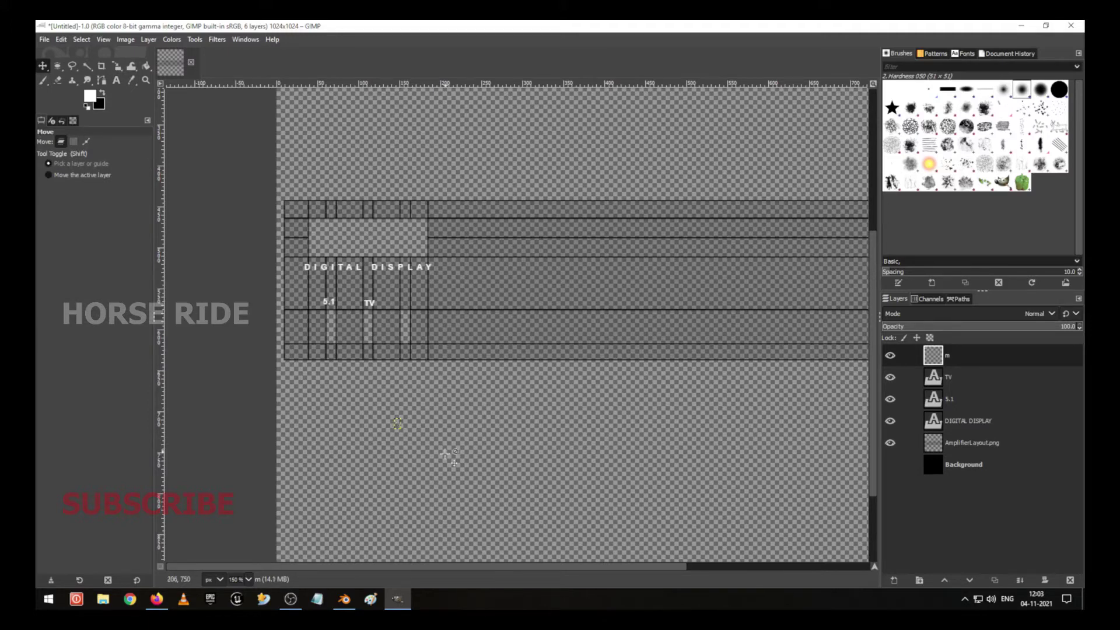
{"action": "right_click", "coordinate": [960, 358]}
{"action": "left_click", "coordinate": [999, 162]}
{"action": "key", "text": "ctrl+z"}
{"action": "right_click", "coordinate": [1004, 359]}
{"action": "left_click", "coordinate": [1000, 163]}
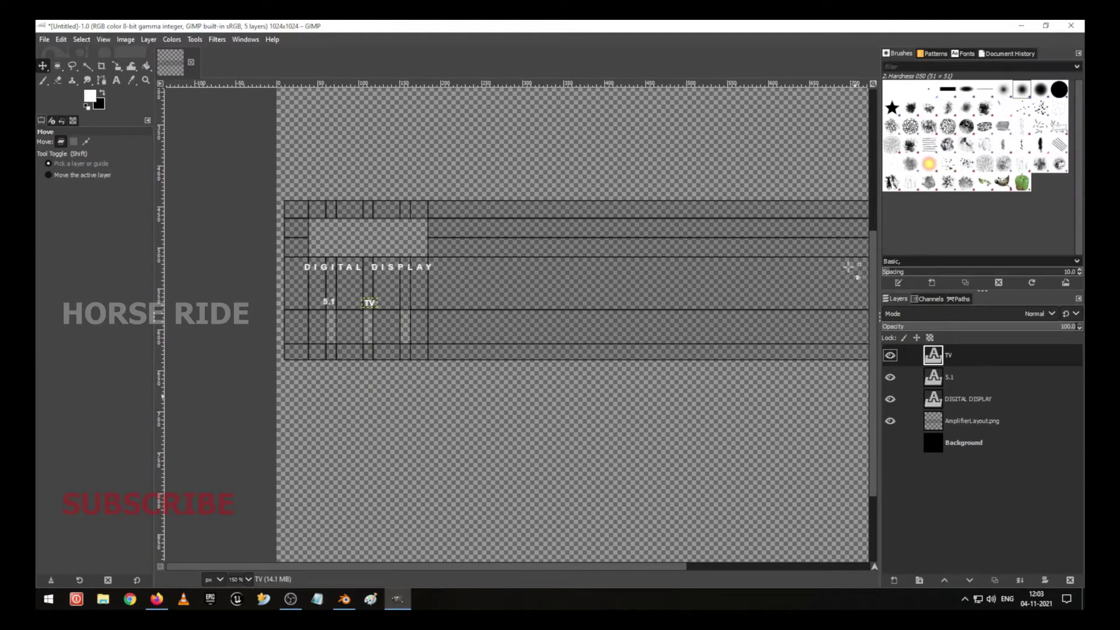
Nudge the "TV" label 2 px left and 1 px up to align it over the middle slot.
{"action": "scroll", "coordinate": [369, 320], "scroll_direction": "up", "scroll_amount": 3}
{"action": "scroll", "coordinate": [370, 319], "scroll_direction": "up", "scroll_amount": 2}
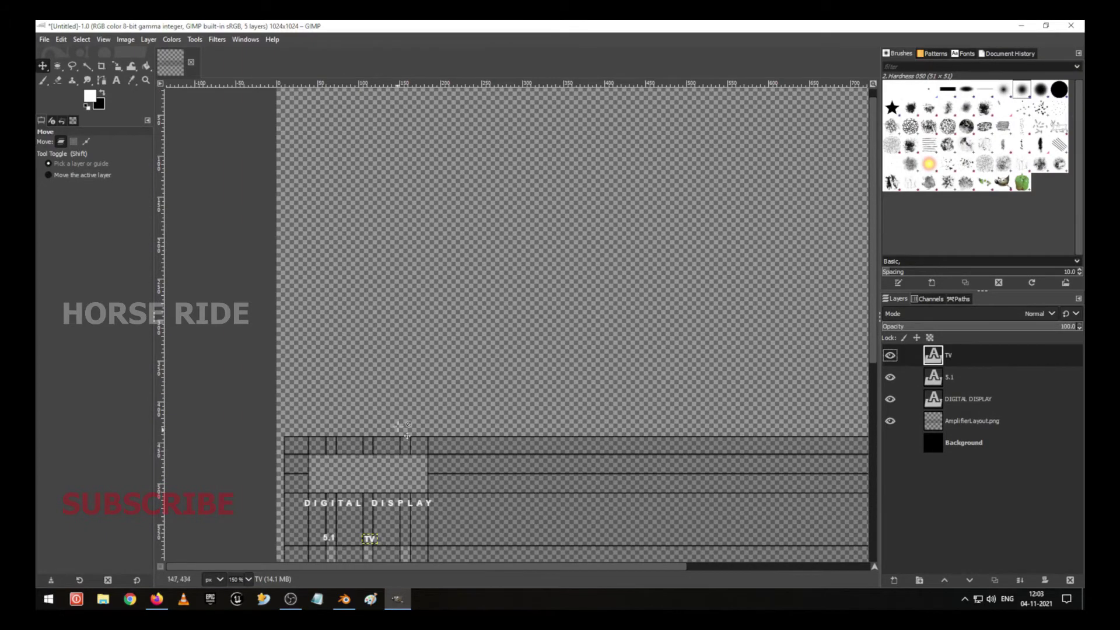
{"action": "scroll", "coordinate": [457, 300], "scroll_direction": "up", "scroll_amount": 3}
{"action": "scroll", "coordinate": [457, 350], "scroll_direction": "down", "scroll_amount": 2}
{"action": "scroll", "coordinate": [457, 383], "scroll_direction": "down", "scroll_amount": 5}
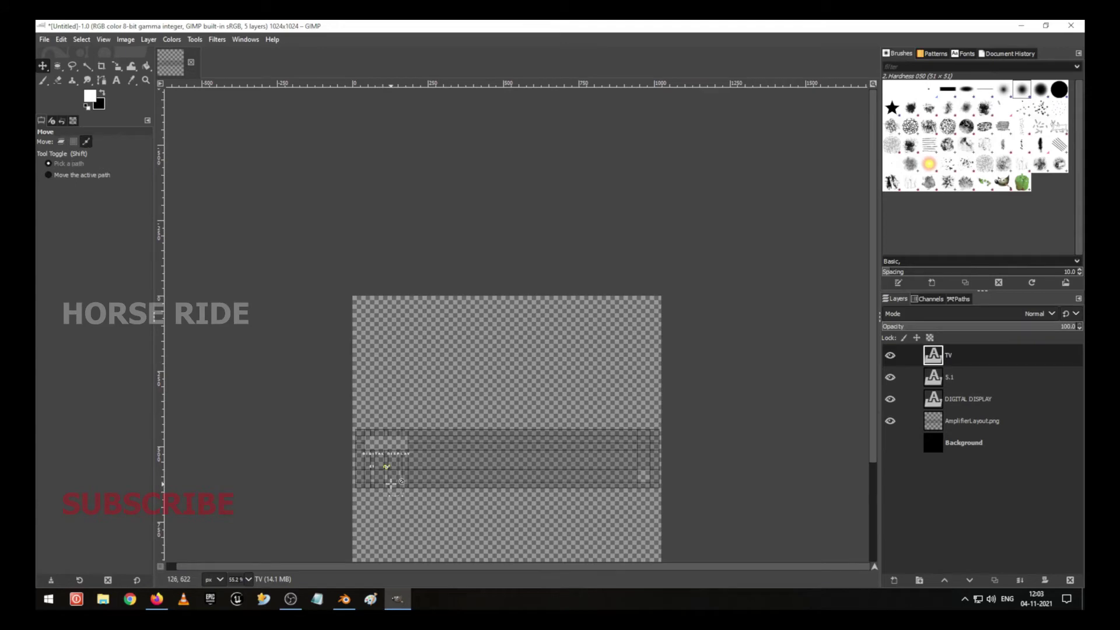
{"action": "scroll", "coordinate": [397, 479], "scroll_direction": "up", "scroll_amount": 3}
{"action": "scroll", "coordinate": [393, 472], "scroll_direction": "down", "scroll_amount": 5}
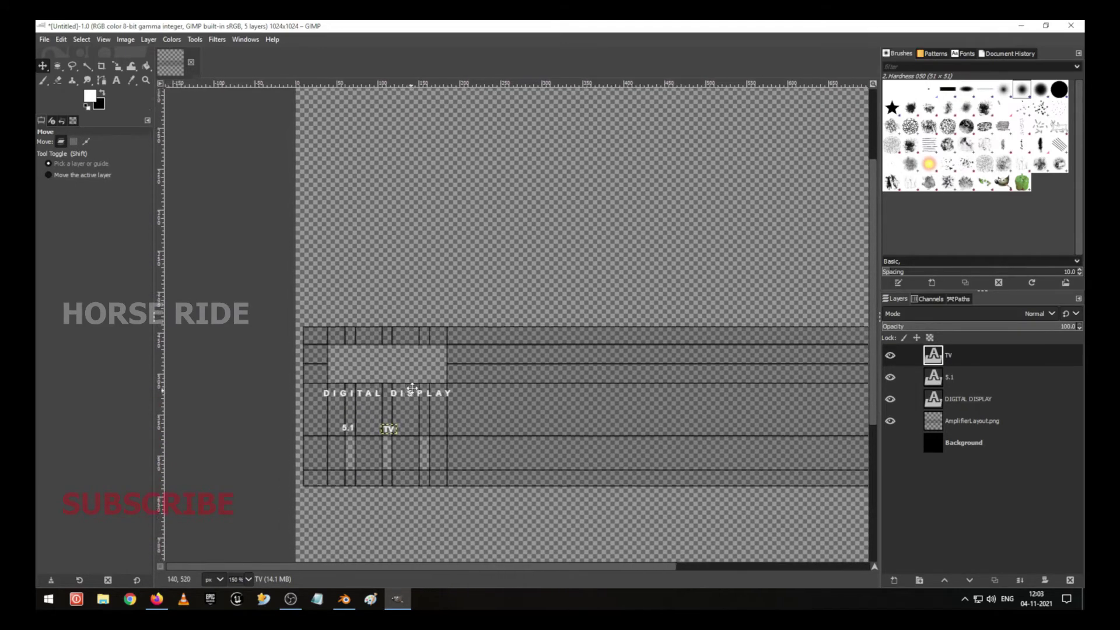
{"action": "scroll", "coordinate": [409, 420], "scroll_direction": "up", "scroll_amount": 1}
{"action": "scroll", "coordinate": [414, 411], "scroll_direction": "up", "scroll_amount": 2}
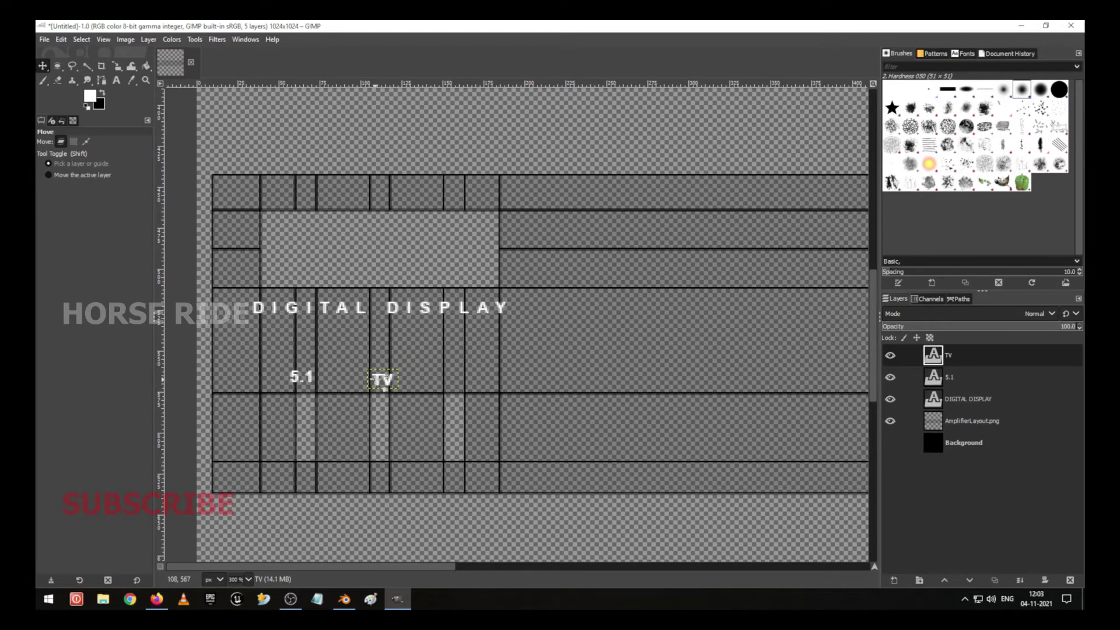
{"action": "key", "text": "Left"}
{"action": "key", "text": "Left"}
{"action": "key", "text": "Up"}
{"action": "right_click", "coordinate": [979, 358]}
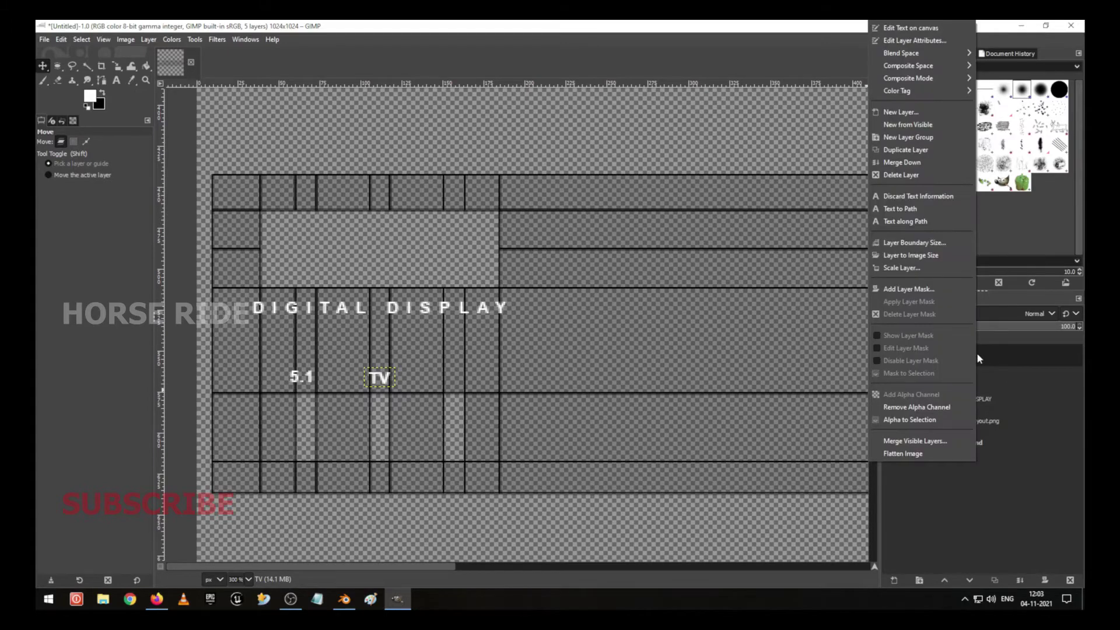
{"action": "left_click", "coordinate": [1007, 359]}
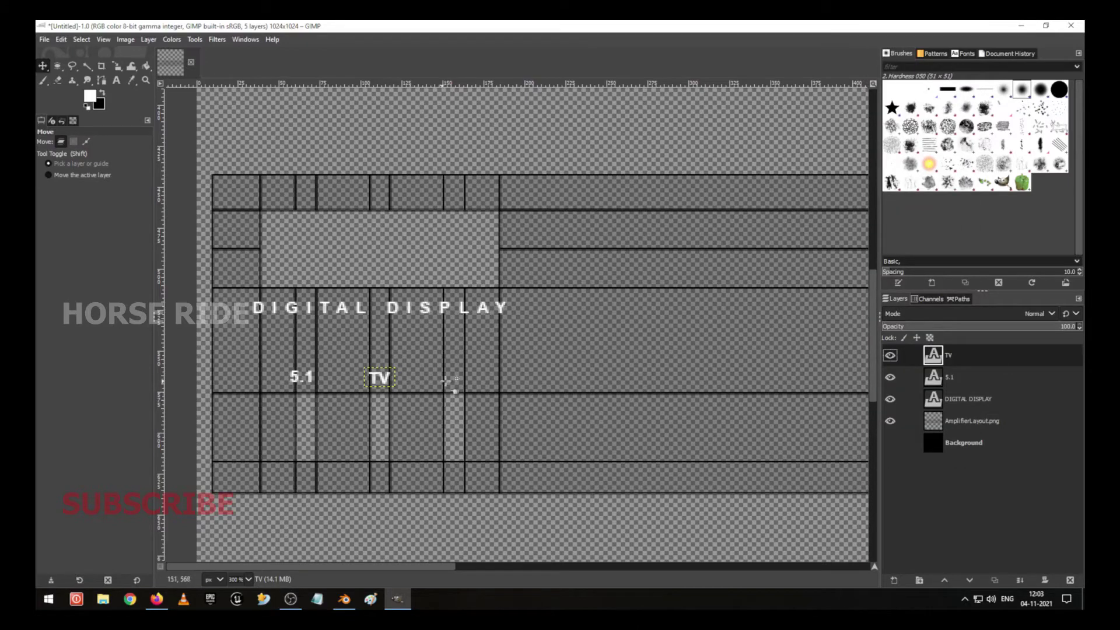
Add the label "AUX" above the last of the three narrow slots and shift it slightly to align it over the slot.
{"action": "left_click", "coordinate": [441, 370]}
{"action": "key", "text": "t"}
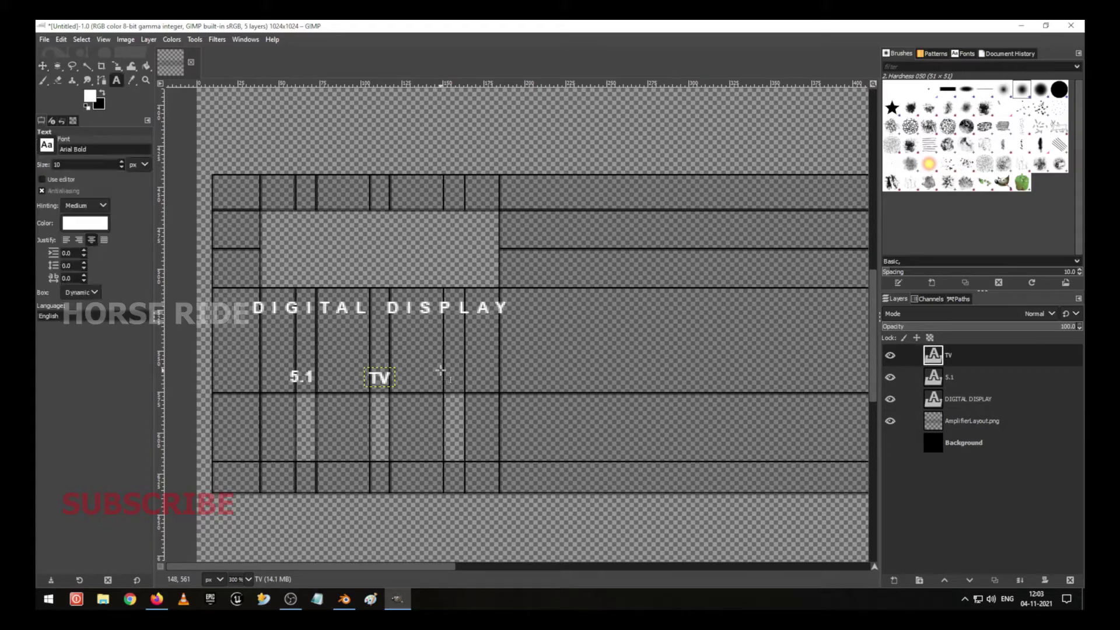
{"action": "left_click_drag", "start_coordinate": [441, 370], "coordinate": [473, 390]}
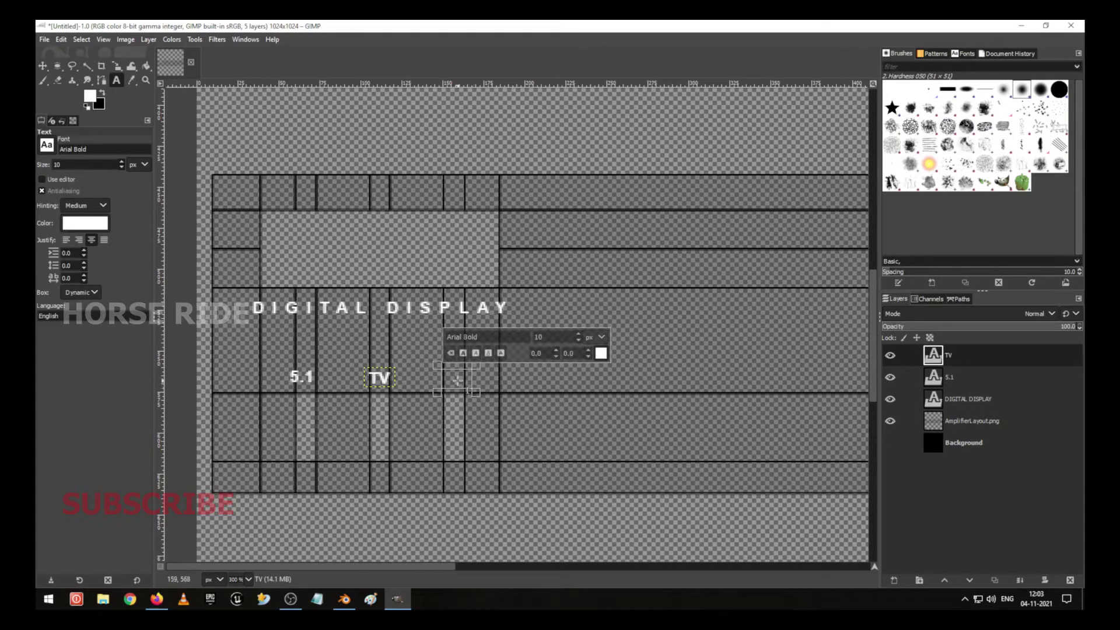
{"action": "type", "text": "AUX"}
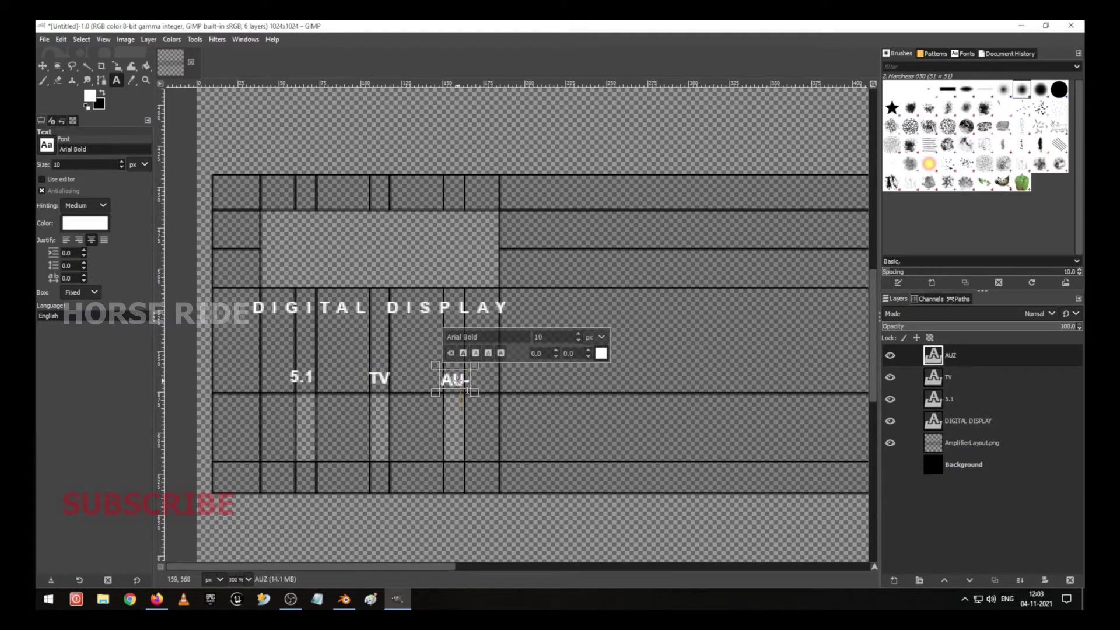
{"action": "key", "text": "BackSpace"}
{"action": "type", "text": "X"}
{"action": "type", "text": "X"}
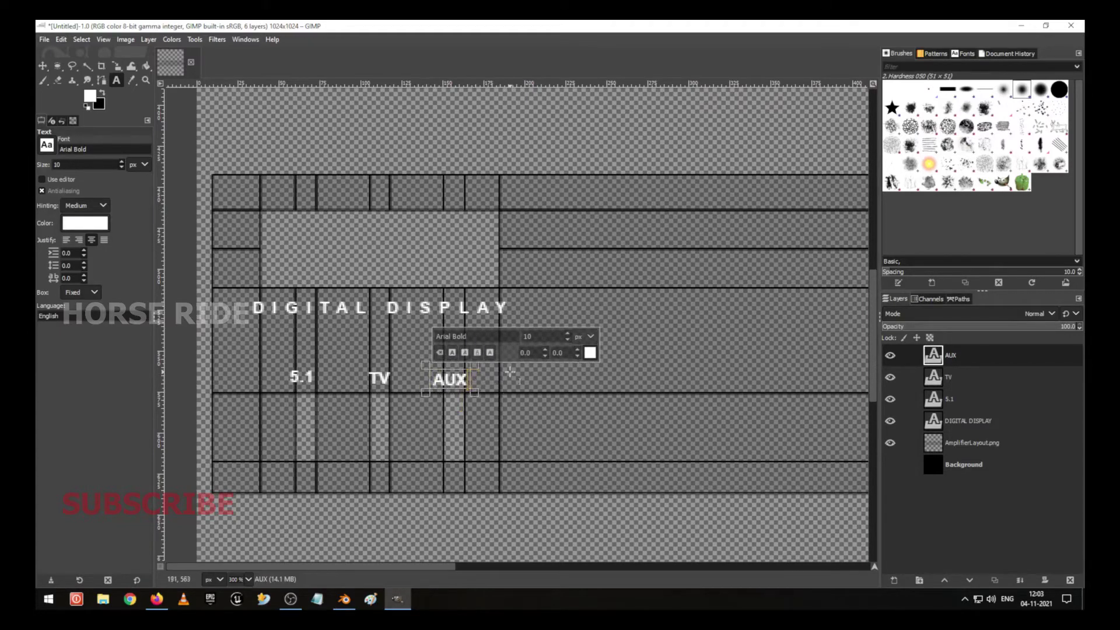
{"action": "left_click", "coordinate": [46, 67]}
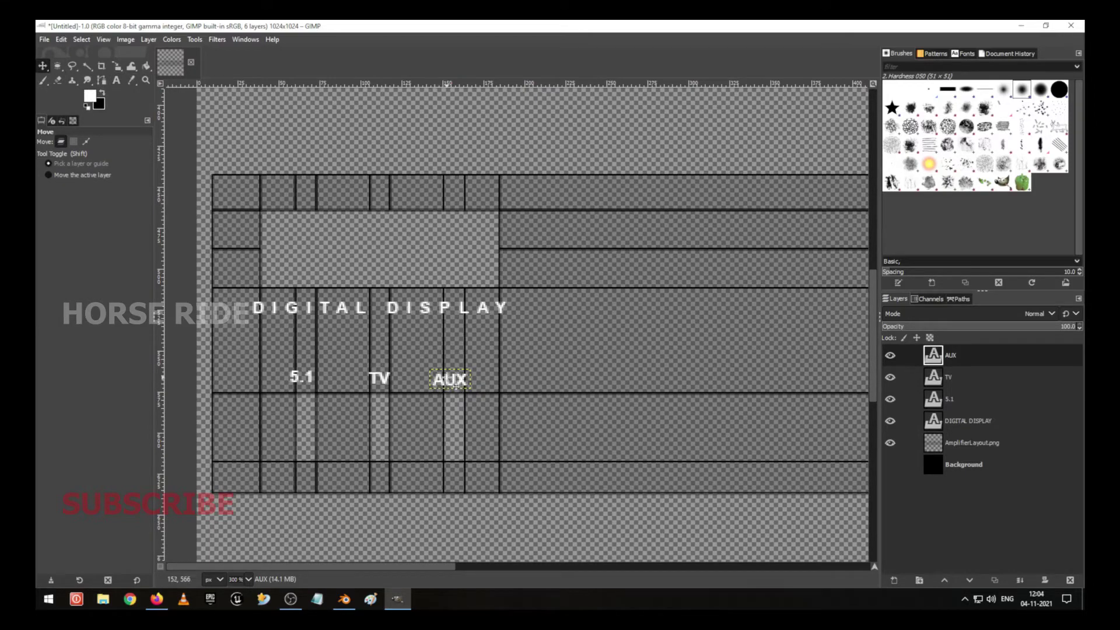
{"action": "left_click_drag", "start_coordinate": [455, 386], "coordinate": [454, 380]}
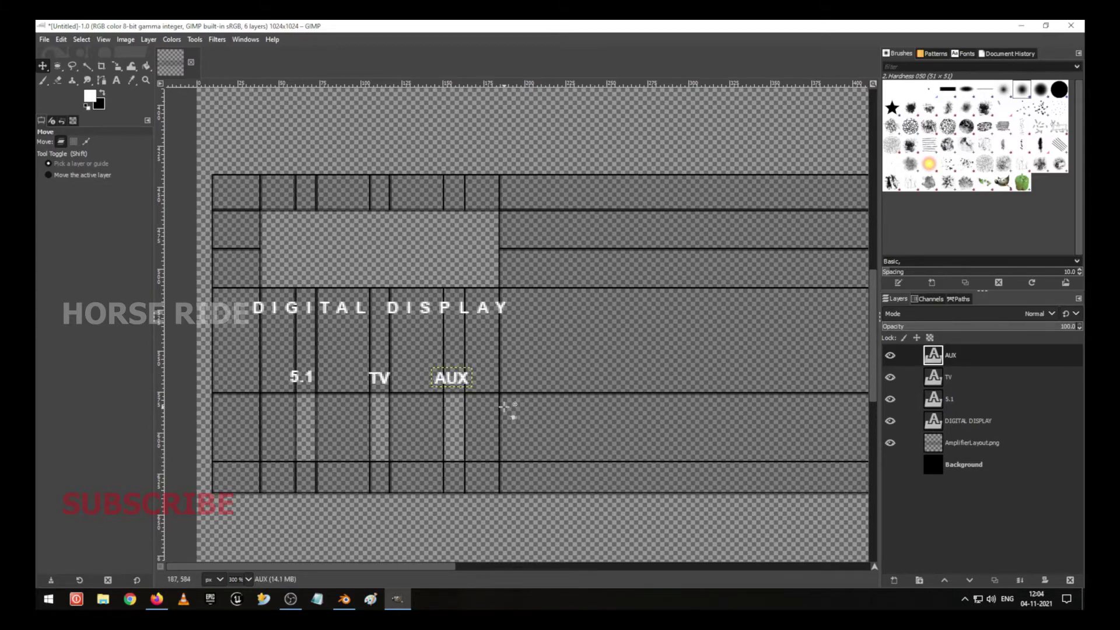
Lock the position and size of the AmplifierLayout.png layer and reselect the AUX layer.
{"action": "scroll", "coordinate": [506, 407], "scroll_direction": "down", "scroll_amount": 2}
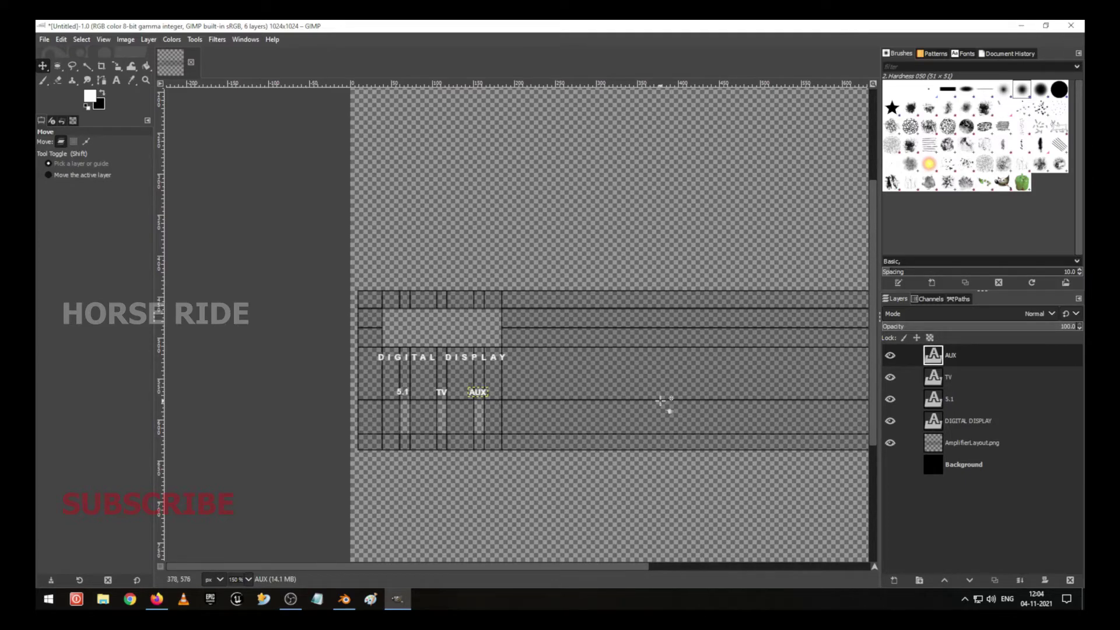
{"action": "scroll", "coordinate": [665, 402], "scroll_direction": "down", "scroll_amount": 1}
{"action": "scroll", "coordinate": [666, 403], "scroll_direction": "down", "scroll_amount": 1}
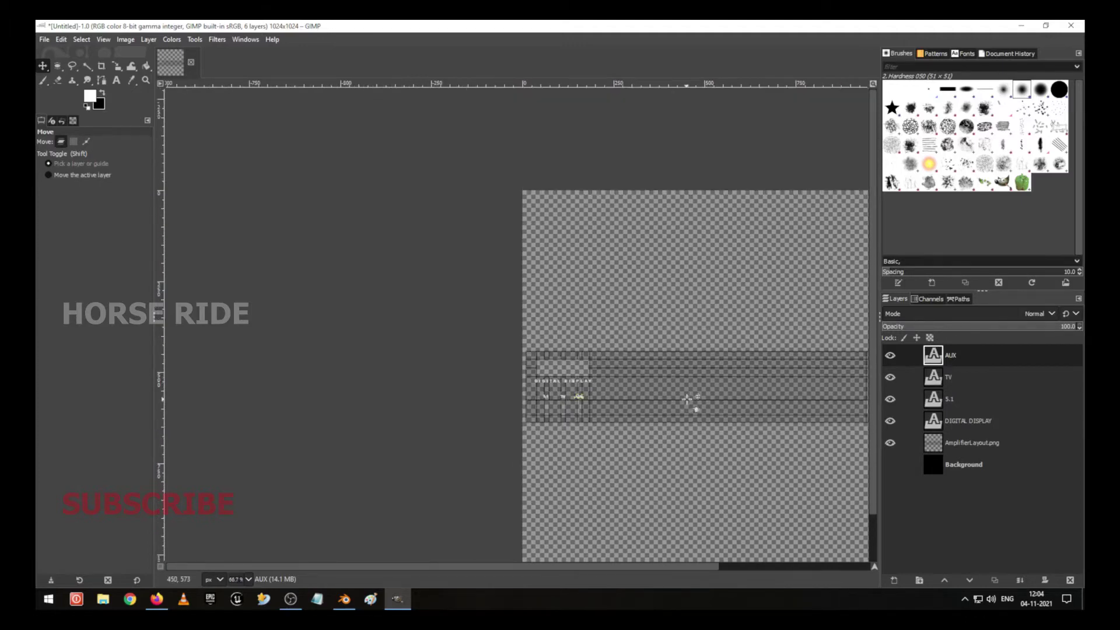
{"action": "left_click_drag", "start_coordinate": [693, 400], "coordinate": [457, 399]}
{"action": "scroll", "coordinate": [645, 426], "scroll_direction": "up", "scroll_amount": 2}
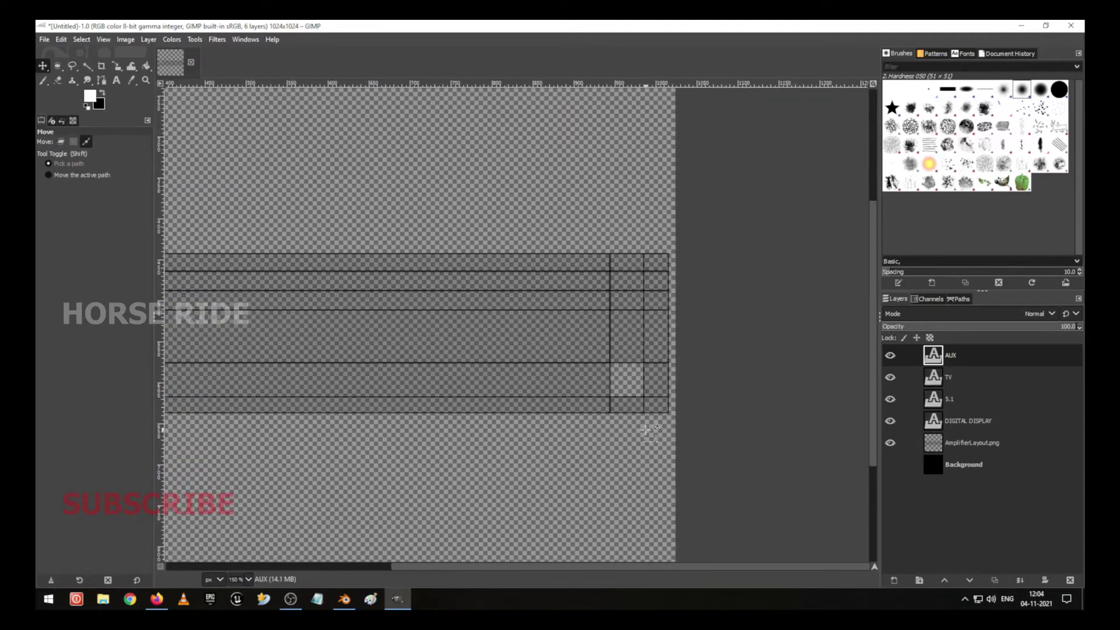
{"action": "scroll", "coordinate": [596, 380], "scroll_direction": "up", "scroll_amount": 2}
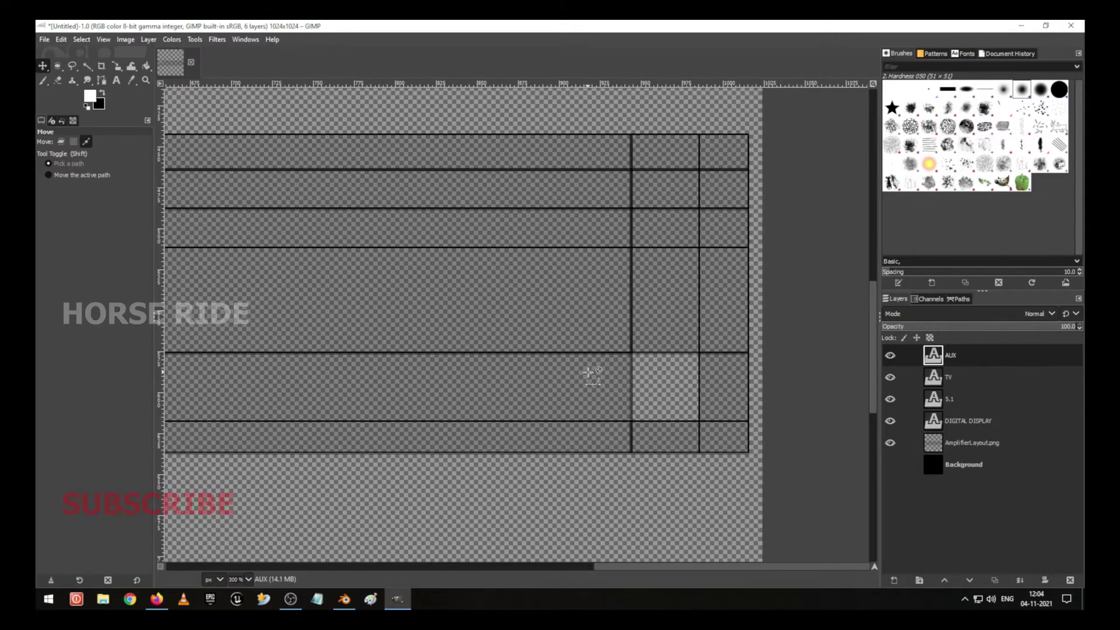
{"action": "left_click_drag", "start_coordinate": [593, 359], "coordinate": [594, 359]}
{"action": "key", "text": "ctrl+z"}
{"action": "left_click", "coordinate": [972, 443]}
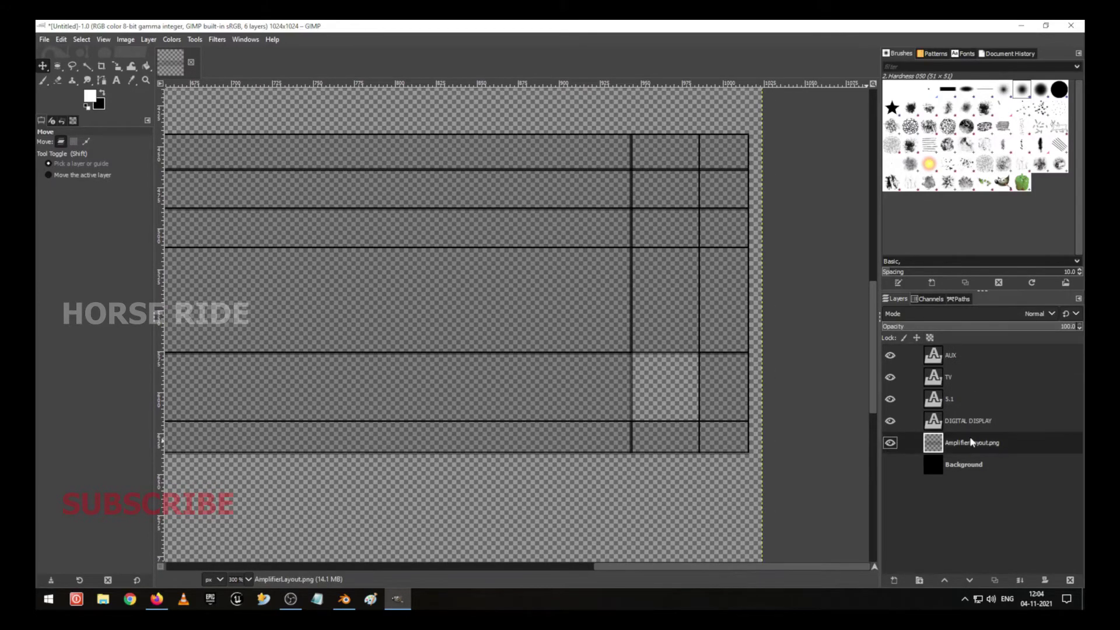
{"action": "left_click", "coordinate": [917, 338]}
{"action": "left_click", "coordinate": [947, 355]}
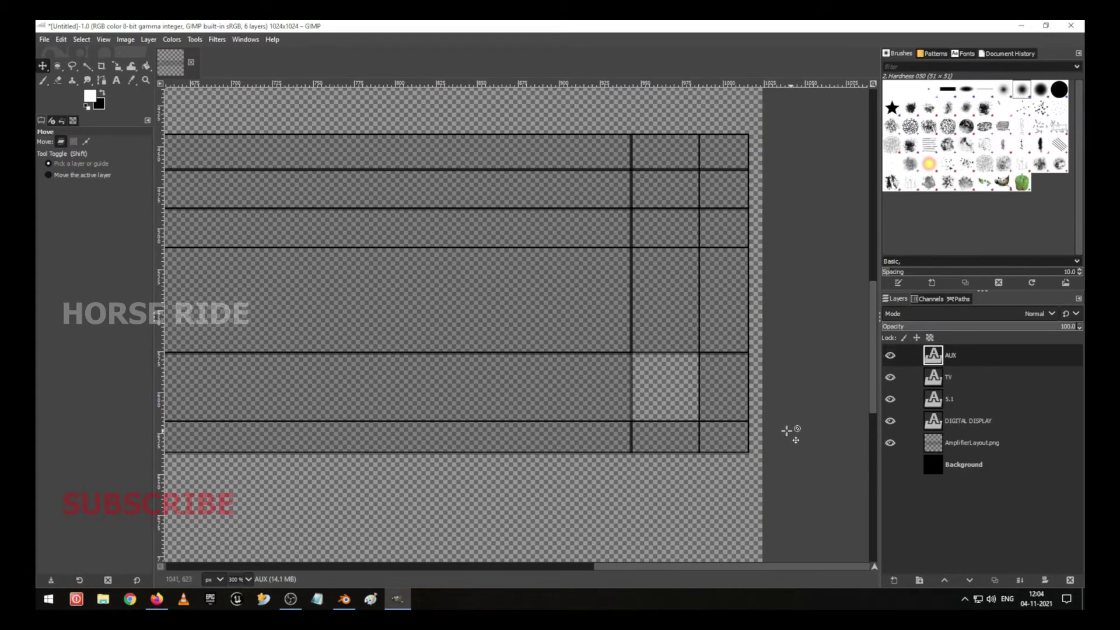
Add the 10 px label "OFF" to the left of the square cutout, level with its upper edge.
{"action": "key", "text": "a"}
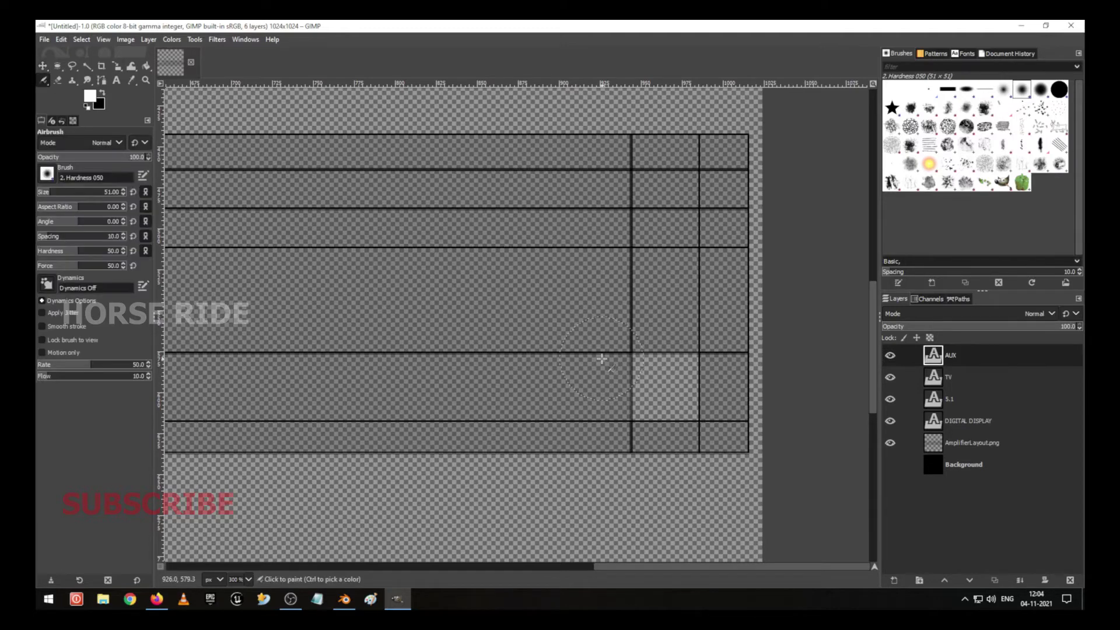
{"action": "left_click", "coordinate": [116, 79]}
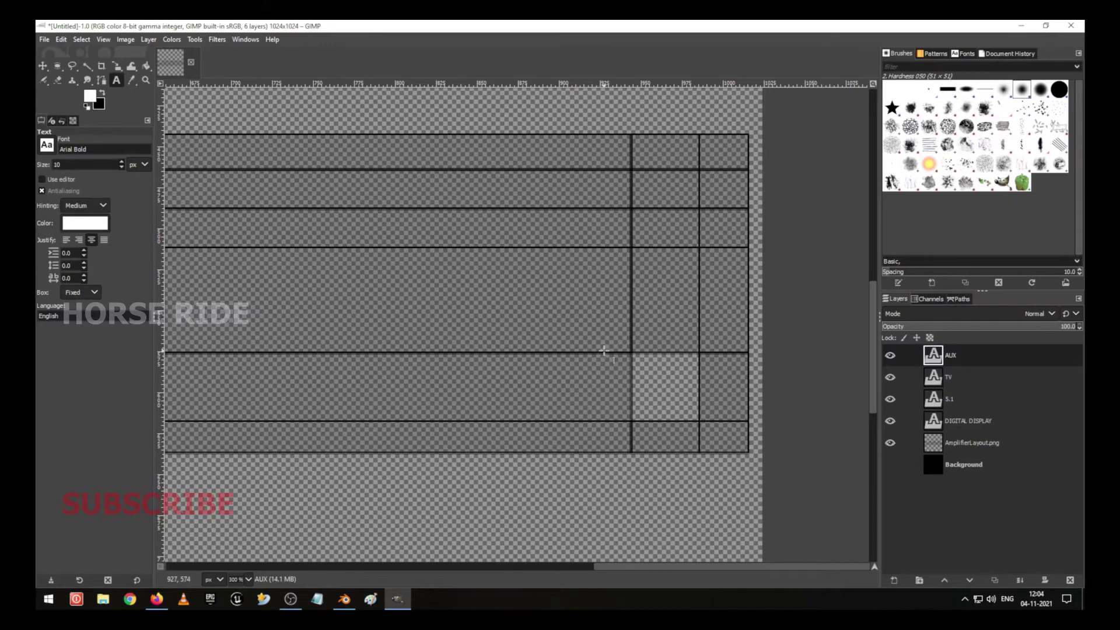
{"action": "left_click_drag", "start_coordinate": [598, 351], "coordinate": [628, 367]}
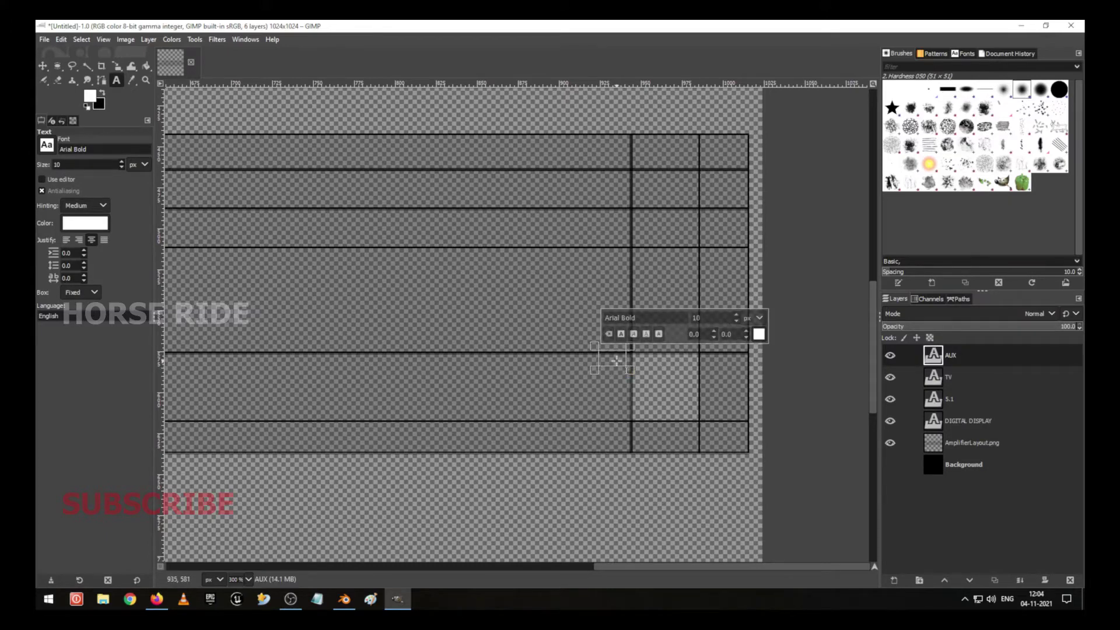
{"action": "type", "text": "OFF"}
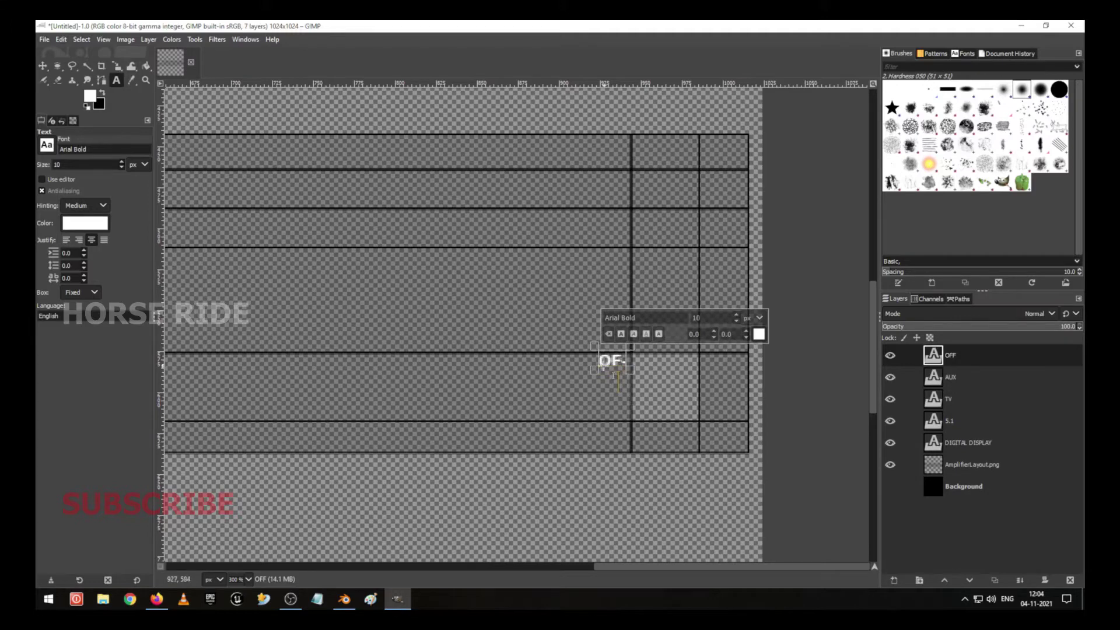
Add the label "ON" below "OFF", beside the lower edge of the square cutout.
{"action": "left_click_drag", "start_coordinate": [597, 360], "coordinate": [632, 435]}
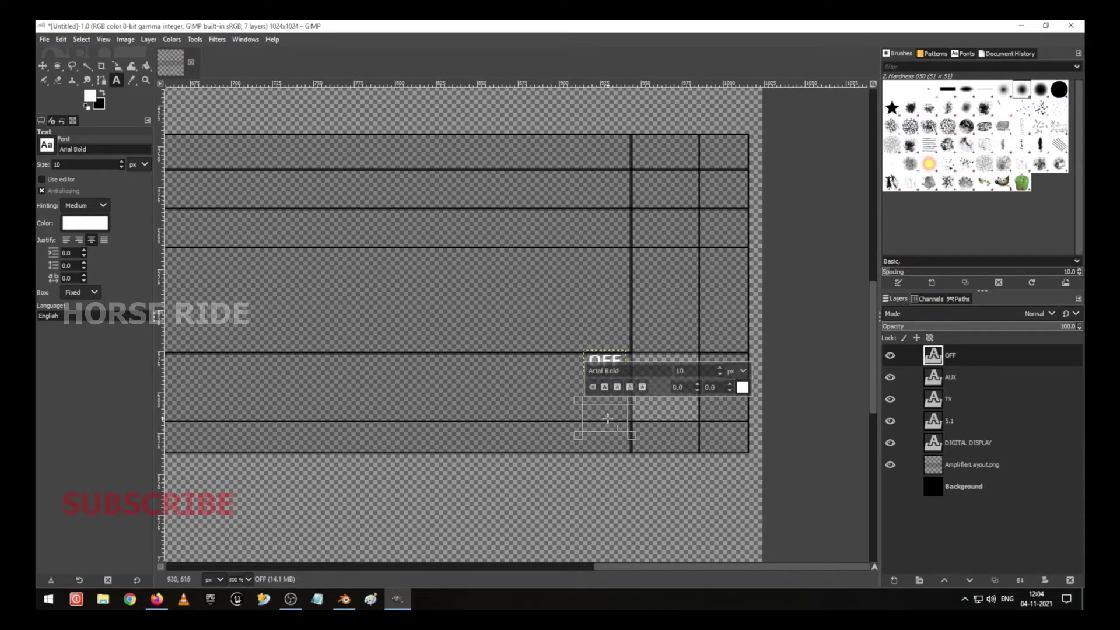
{"action": "type", "text": "ON"}
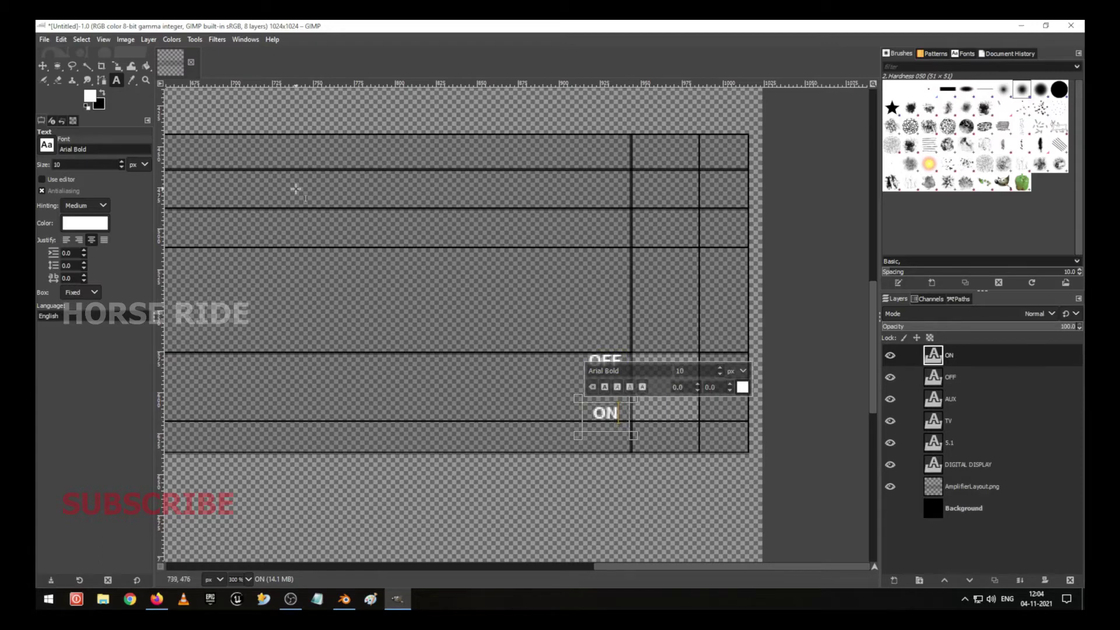
{"action": "left_click", "coordinate": [42, 66]}
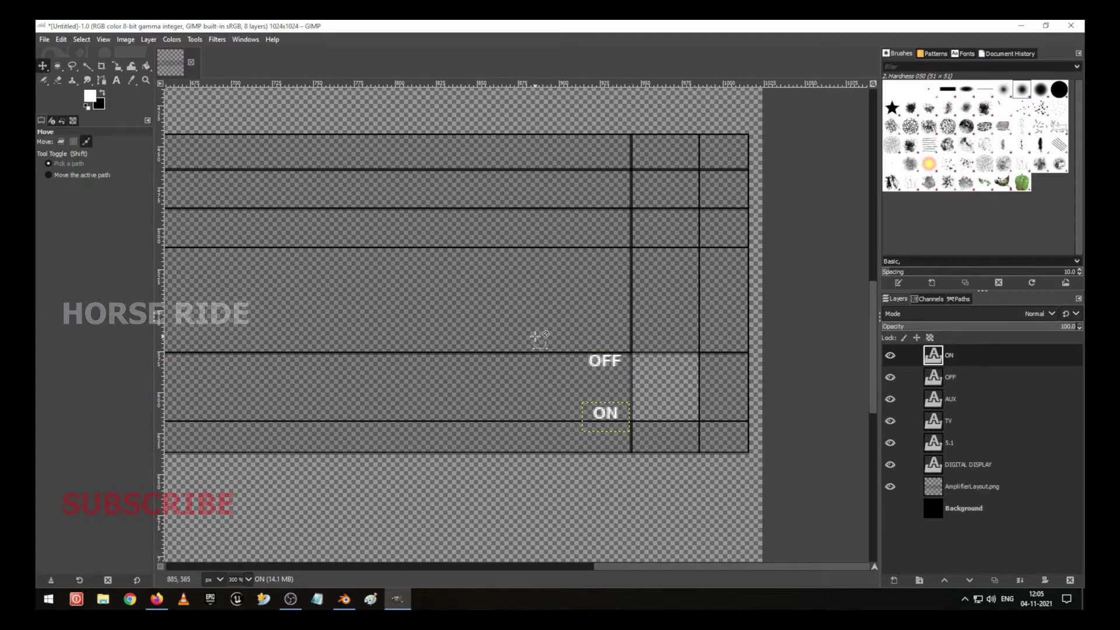
Create a transparent 1024 × 1024 px layer named "Mpeag" and hide the AmplifierLayout.png layer.
{"action": "scroll", "coordinate": [540, 339], "scroll_direction": "down", "scroll_amount": 1}
{"action": "scroll", "coordinate": [539, 339], "scroll_direction": "down", "scroll_amount": 2}
{"action": "scroll", "coordinate": [495, 315], "scroll_direction": "down", "scroll_amount": 1}
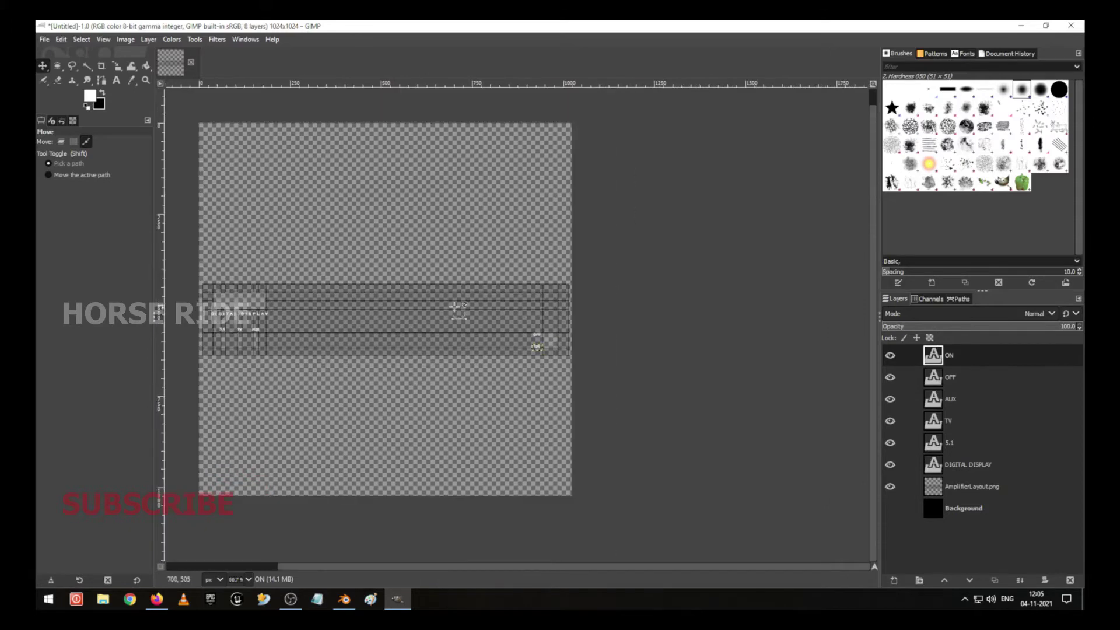
{"action": "scroll", "coordinate": [450, 344], "scroll_direction": "up", "scroll_amount": 1}
{"action": "scroll", "coordinate": [436, 320], "scroll_direction": "down", "scroll_amount": 1}
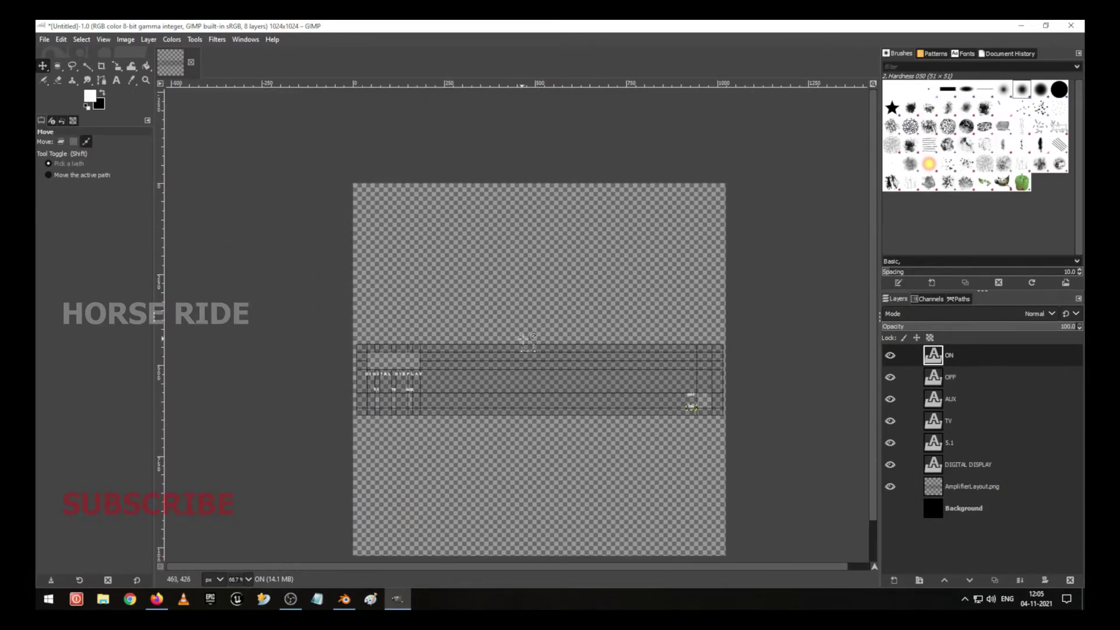
{"action": "scroll", "coordinate": [537, 394], "scroll_direction": "up", "scroll_amount": 1}
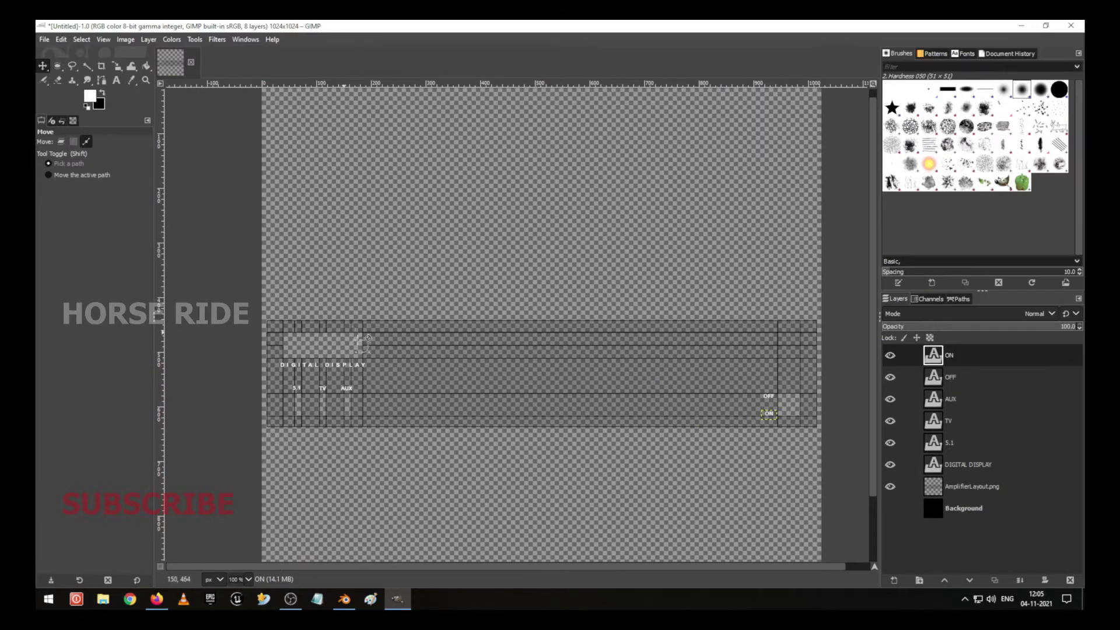
{"action": "scroll", "coordinate": [364, 343], "scroll_direction": "up", "scroll_amount": 1}
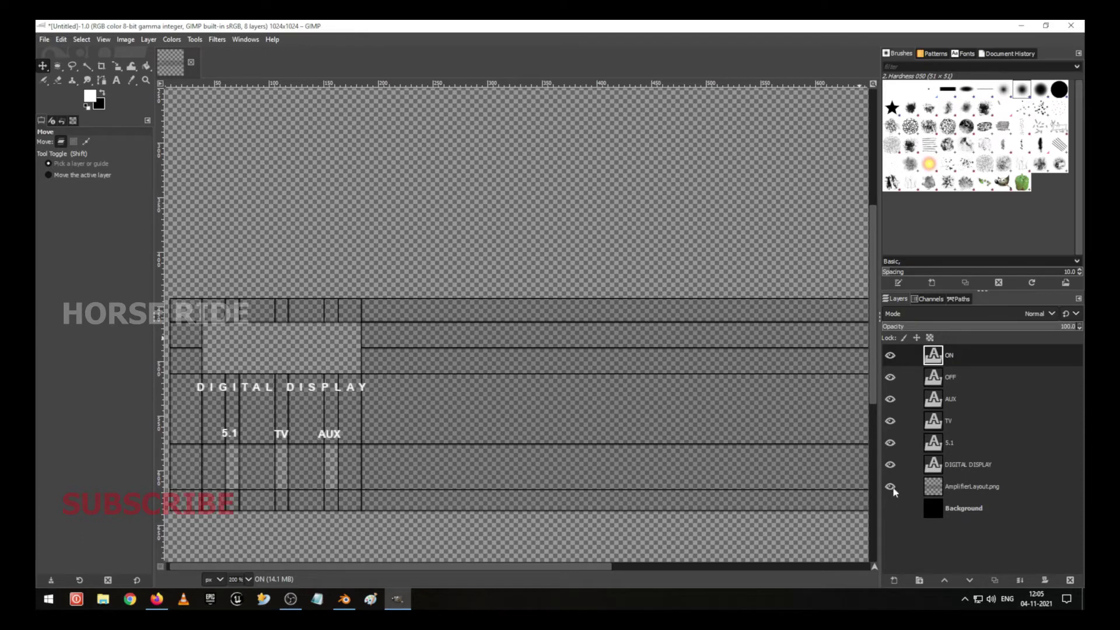
{"action": "left_click", "coordinate": [895, 581]}
{"action": "type", "text": "PR"}
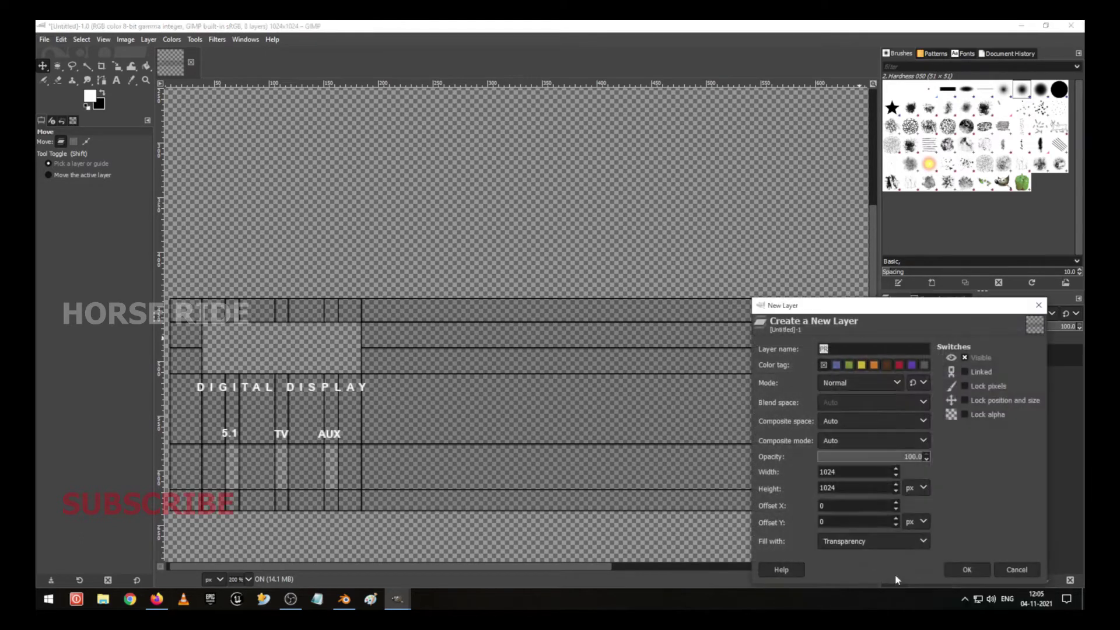
{"action": "left_click", "coordinate": [963, 570]}
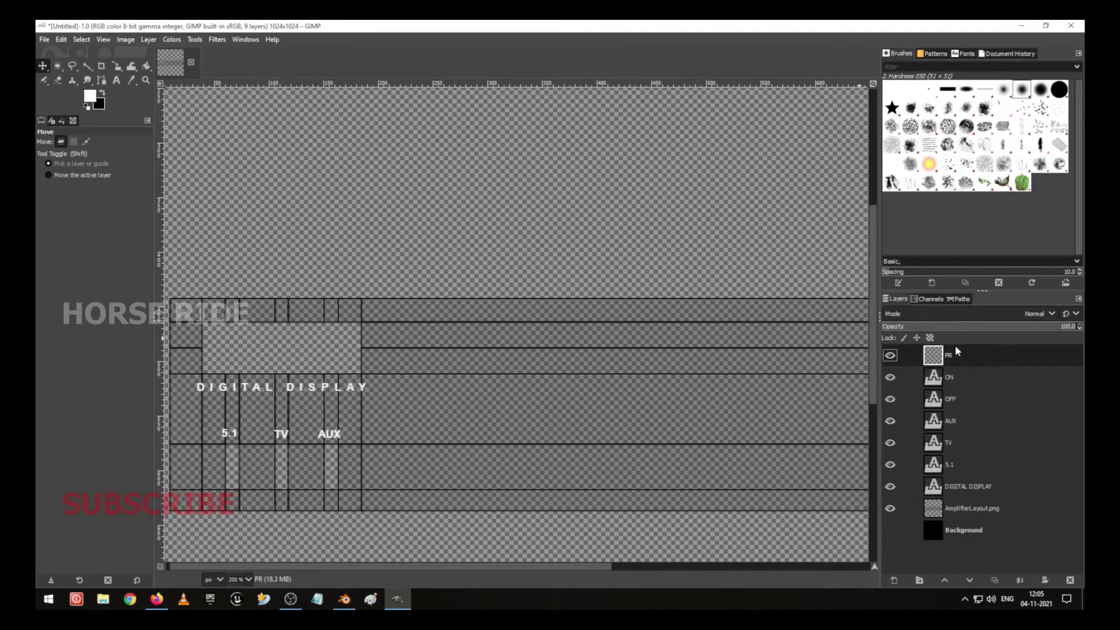
{"action": "double_click", "coordinate": [965, 358]}
{"action": "key", "text": "Return"}
{"action": "left_click", "coordinate": [890, 508]}
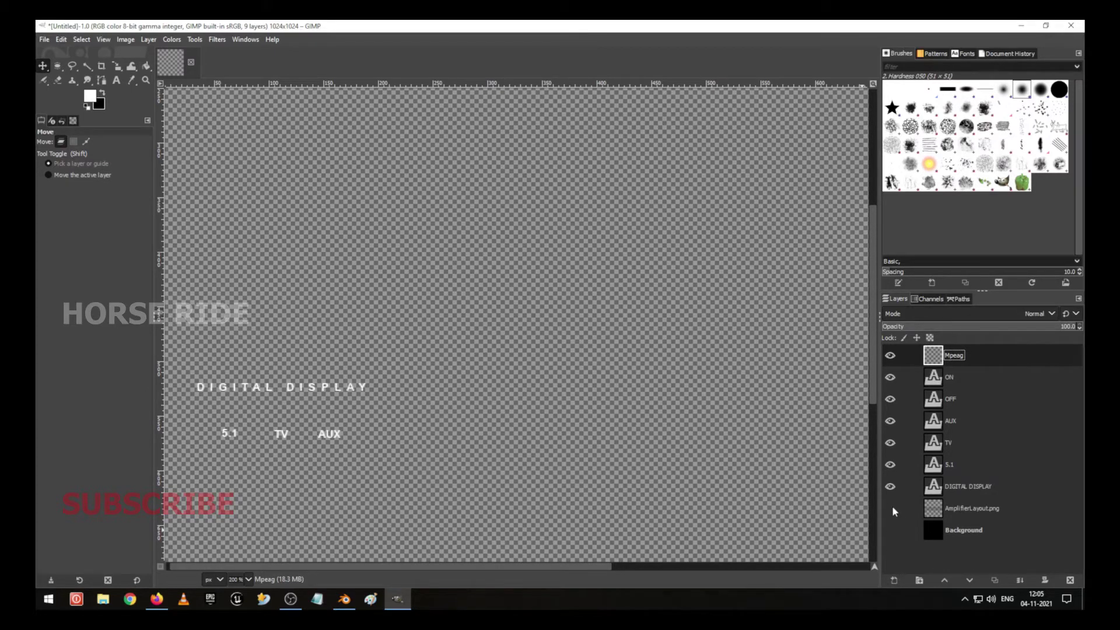
Open the file browser for importing images as layers and bookmark the RefImage folder inside Process.
{"action": "left_click", "coordinate": [45, 39]}
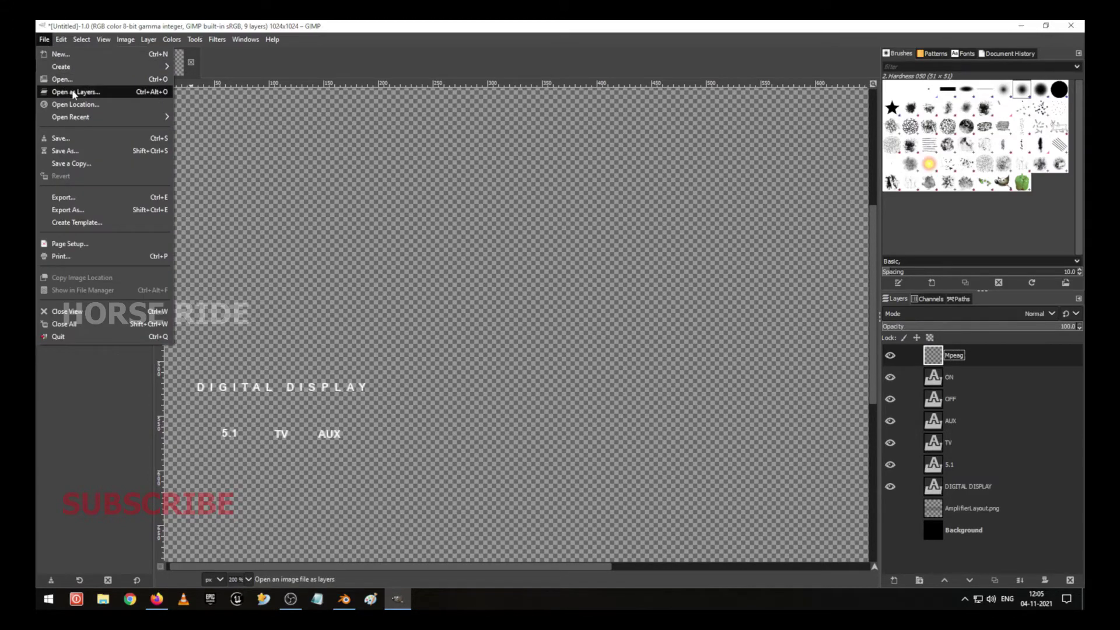
{"action": "left_click", "coordinate": [72, 91]}
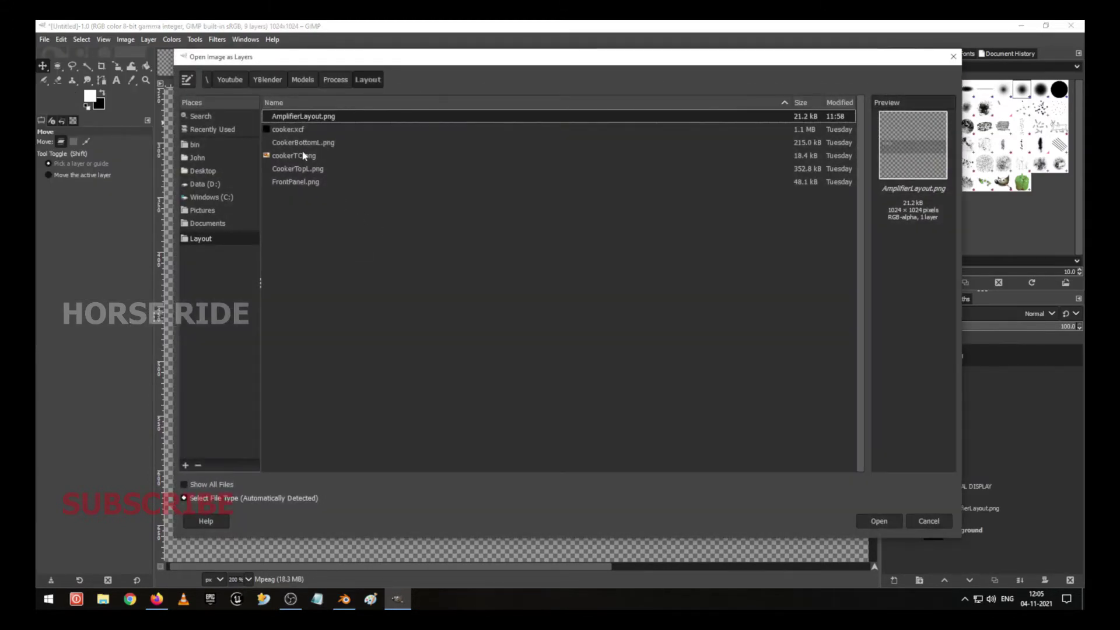
{"action": "left_click", "coordinate": [333, 82]}
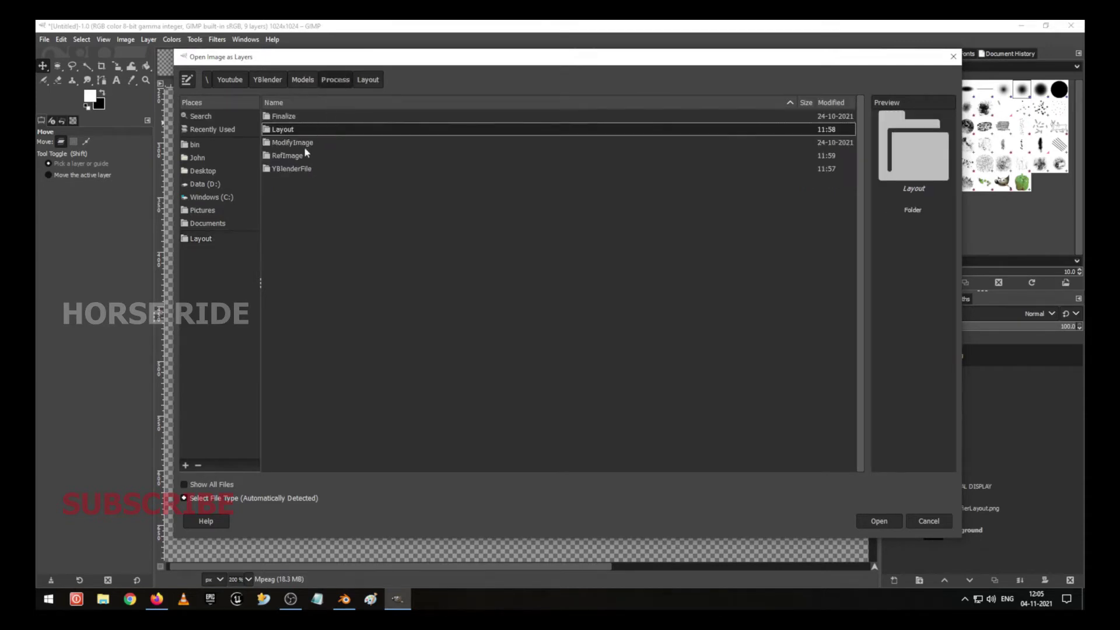
{"action": "right_click", "coordinate": [295, 158]}
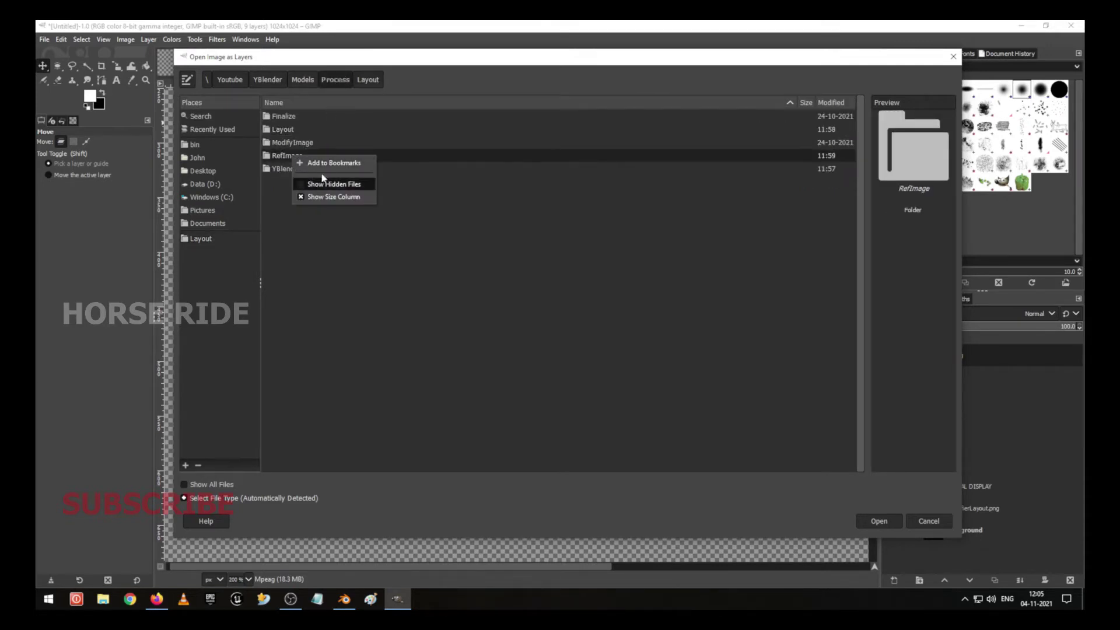
{"action": "left_click", "coordinate": [326, 163]}
Import BT.png and mpeg.jpg from the RefImage folder as new layers.
{"action": "double_click", "coordinate": [308, 155]}
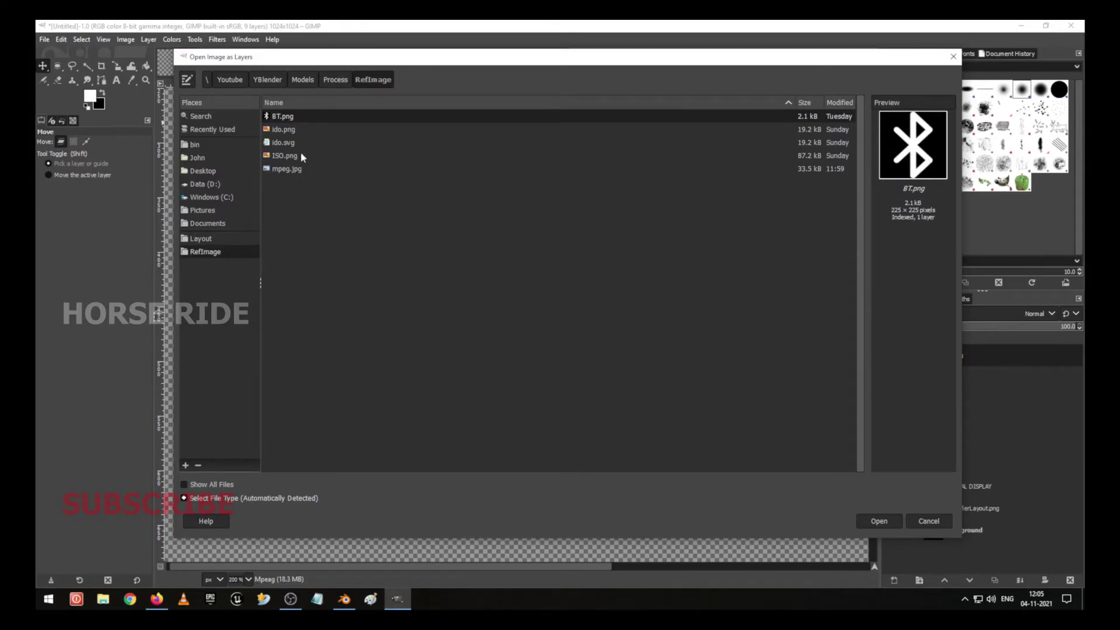
{"action": "left_click", "coordinate": [301, 168]}
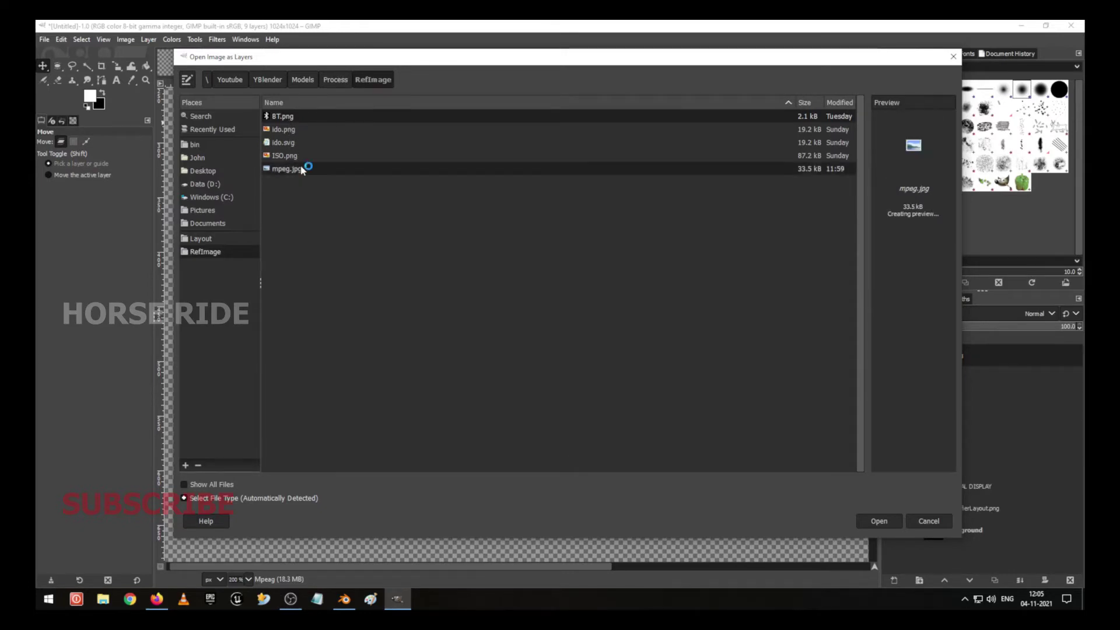
{"action": "left_click", "coordinate": [879, 521]}
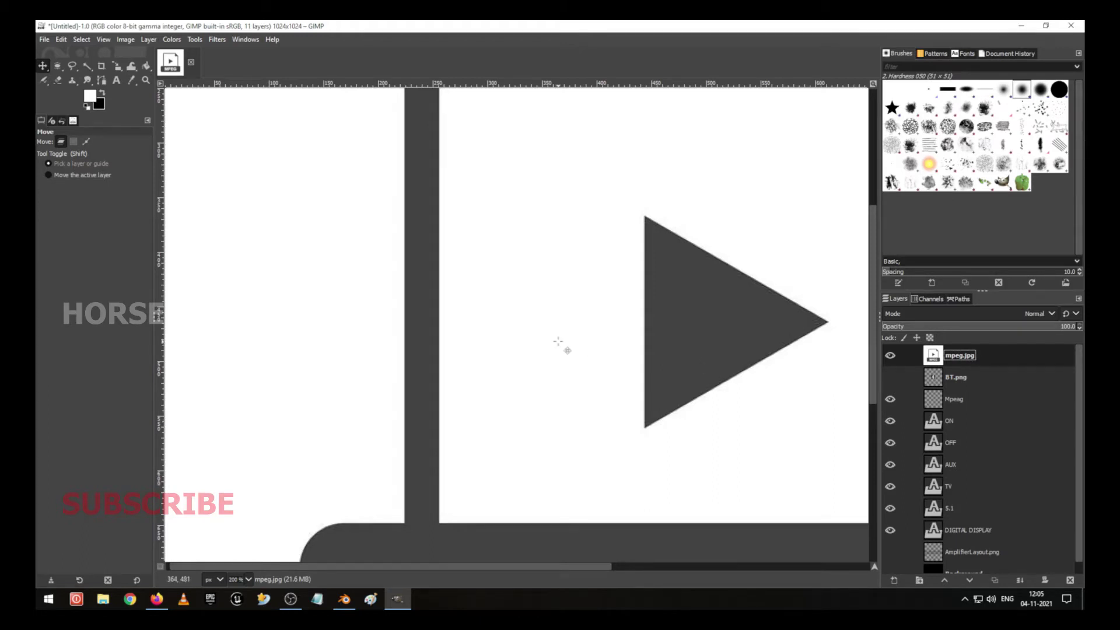
Select the dark grey parts of the MPEG logo by color and fill them with black.
{"action": "scroll", "coordinate": [560, 344], "scroll_direction": "down", "scroll_amount": 5}
{"action": "scroll", "coordinate": [558, 342], "scroll_direction": "up", "scroll_amount": 1}
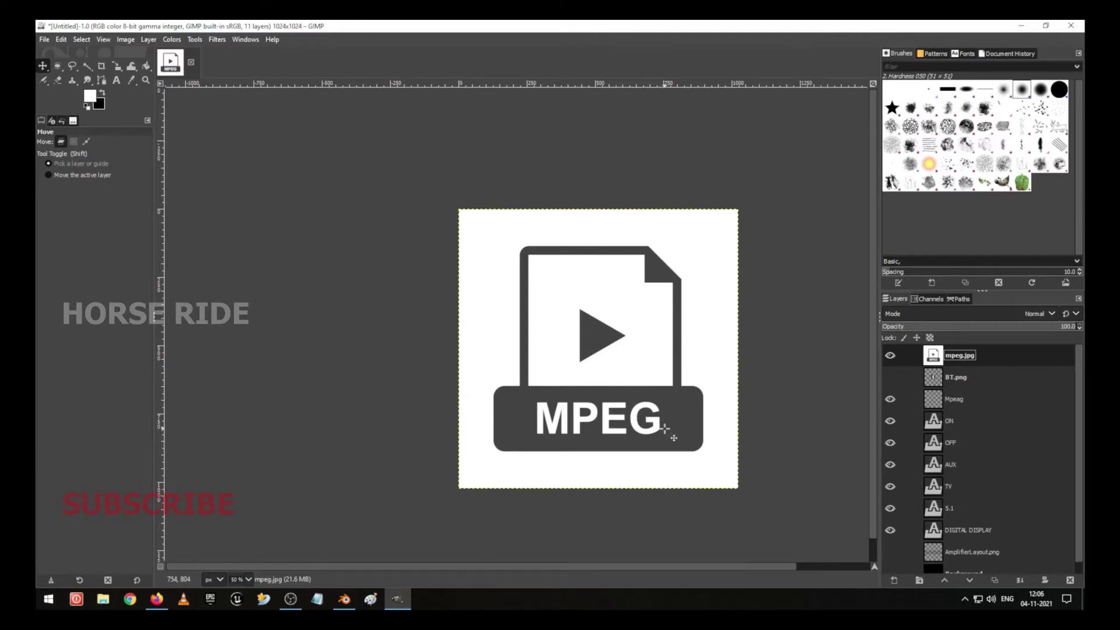
{"action": "left_click", "coordinate": [82, 41]}
{"action": "left_click", "coordinate": [99, 104]}
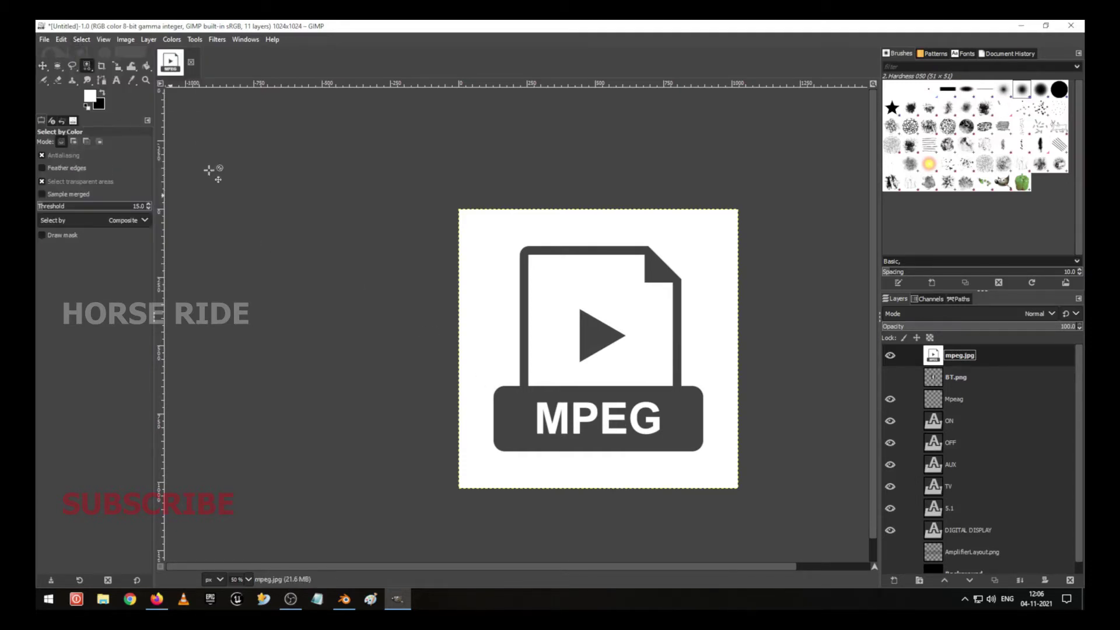
{"action": "left_click", "coordinate": [520, 398]}
{"action": "left_click", "coordinate": [102, 92]}
{"action": "left_click", "coordinate": [61, 39]}
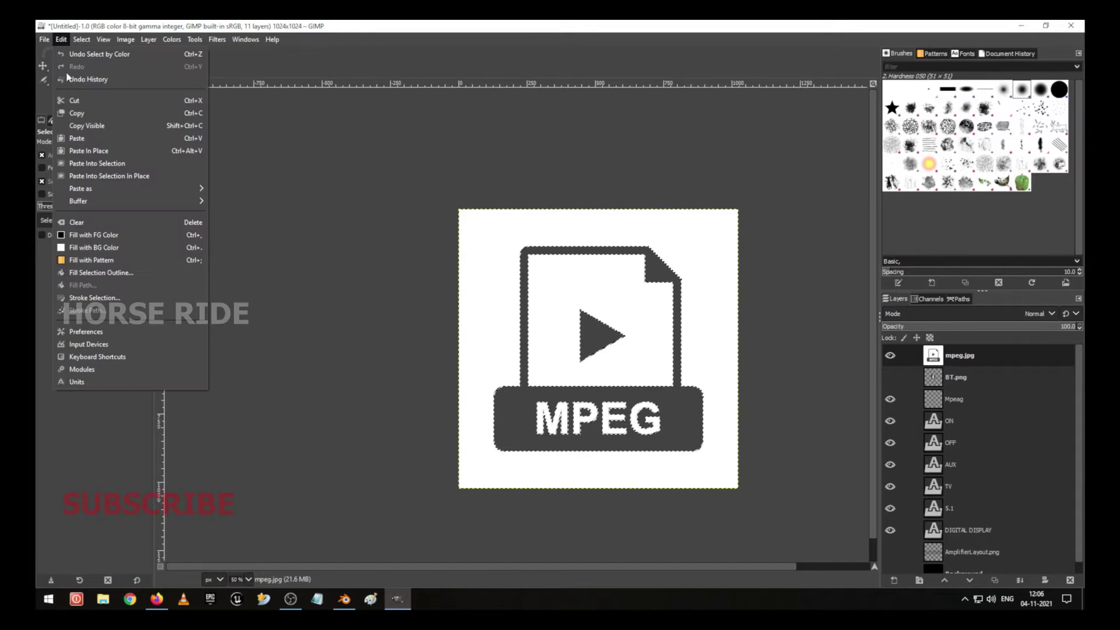
{"action": "left_click", "coordinate": [128, 234]}
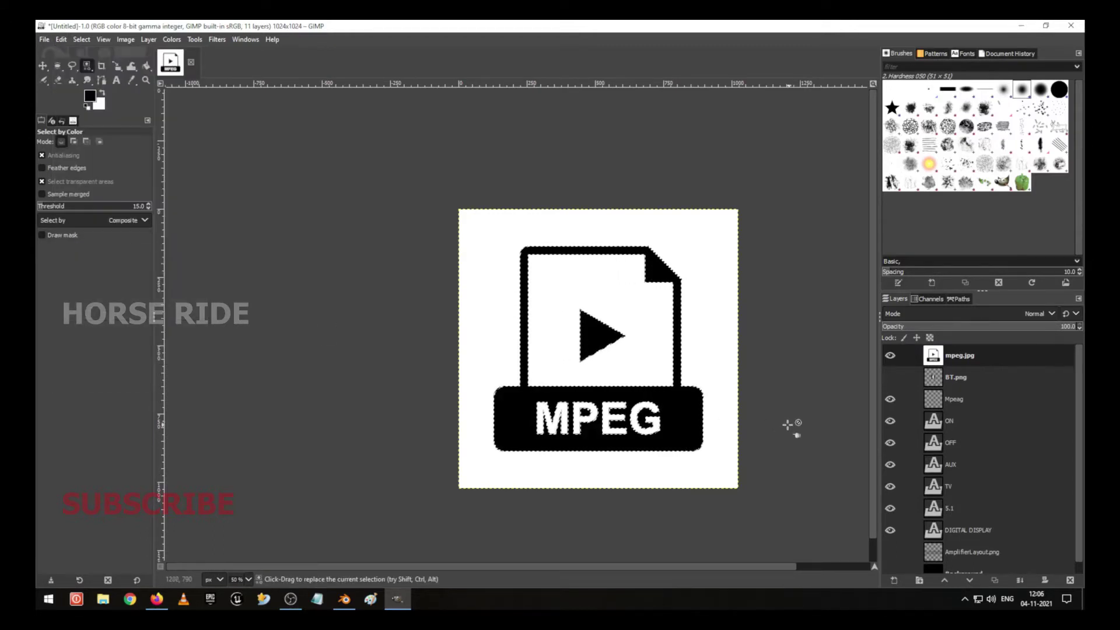
Save the image as Amplifier.xcf in the Layout folder.
{"action": "left_click", "coordinate": [45, 68]}
{"action": "key", "text": "ctrl+s"}
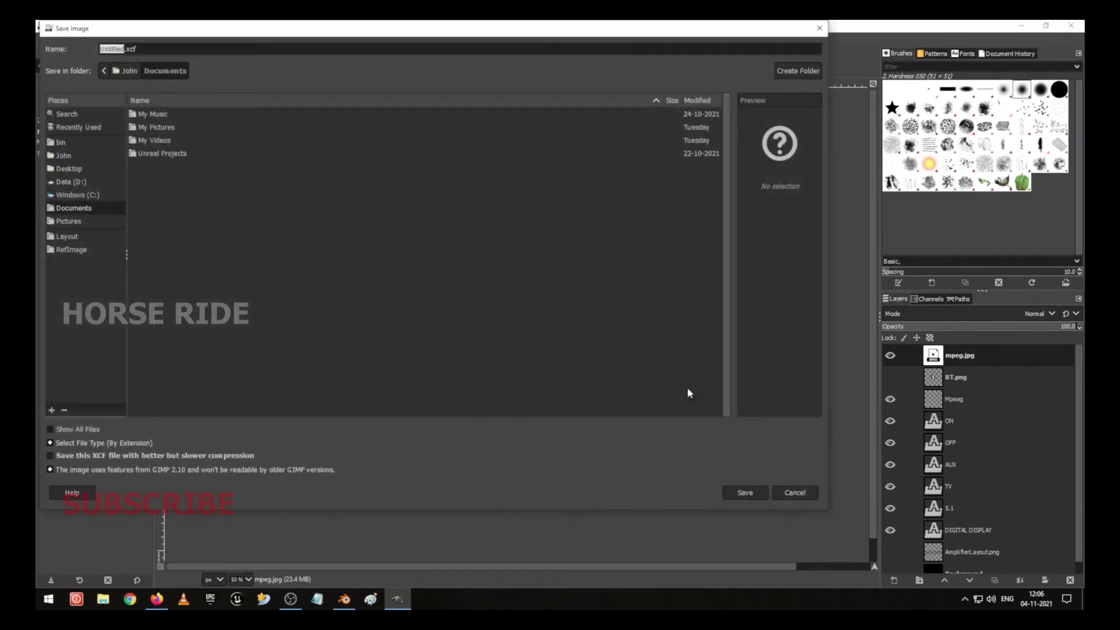
{"action": "left_click", "coordinate": [85, 237]}
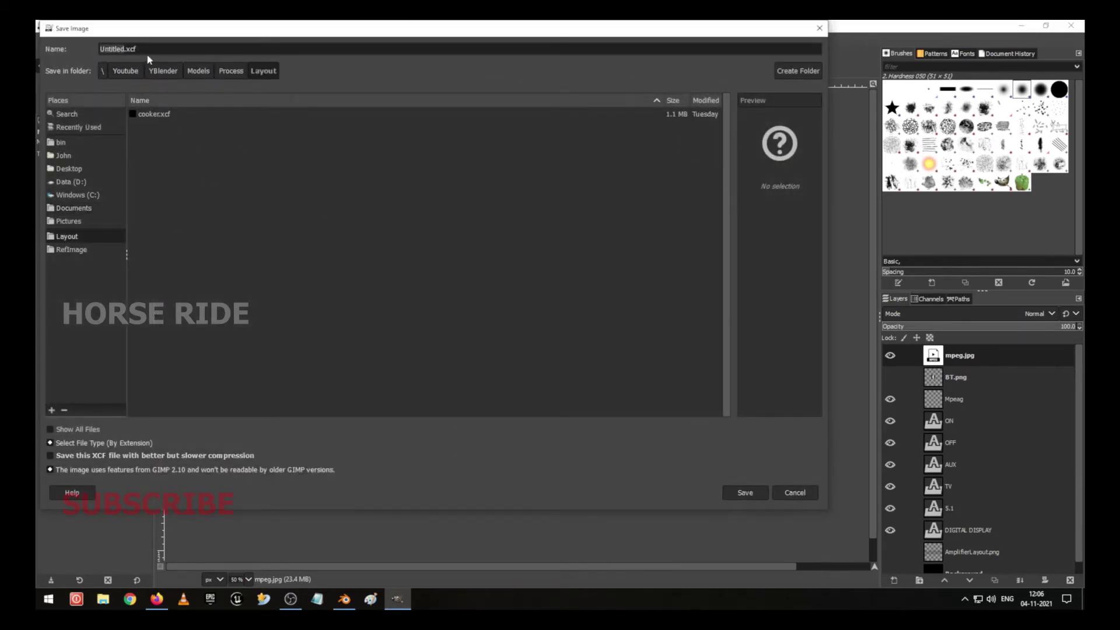
{"action": "type", "text": "Am"}
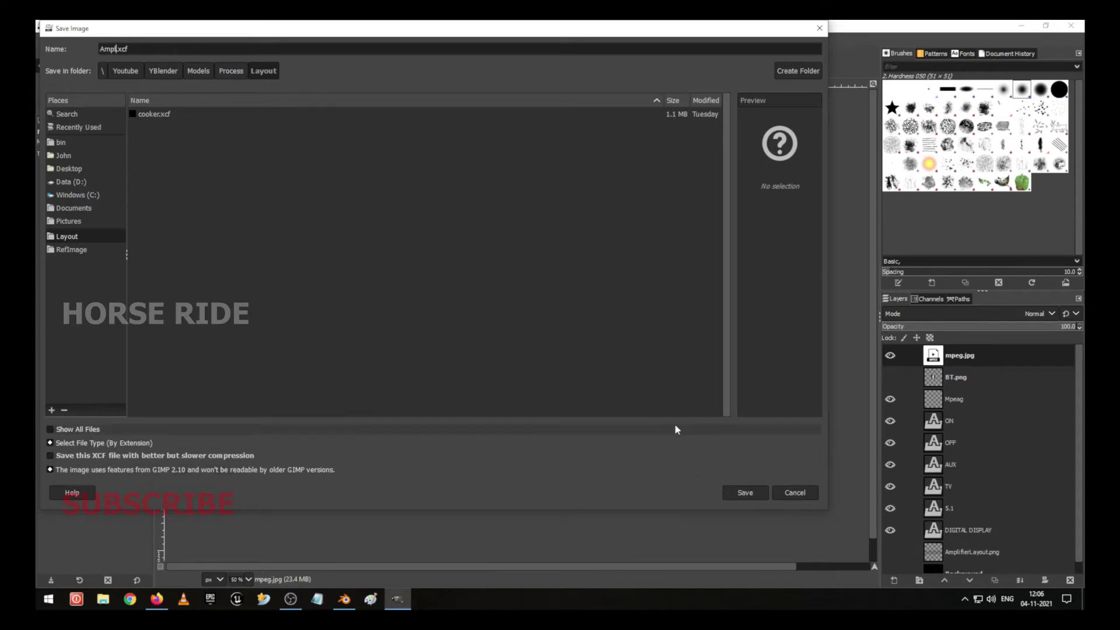
{"action": "type", "text": "plifier"}
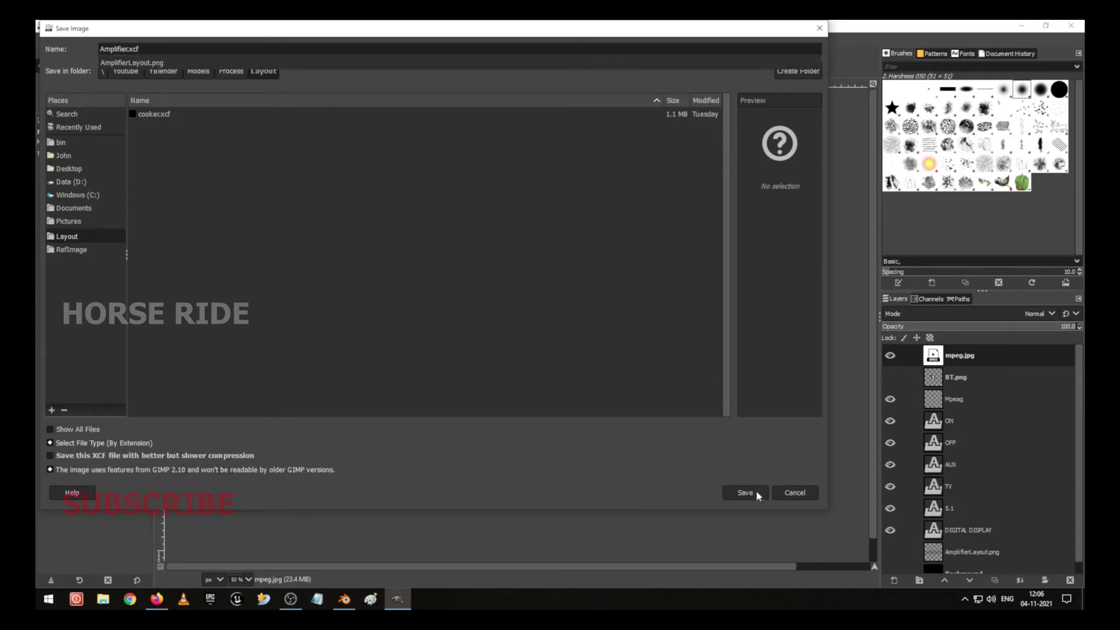
{"action": "left_click", "coordinate": [755, 490]}
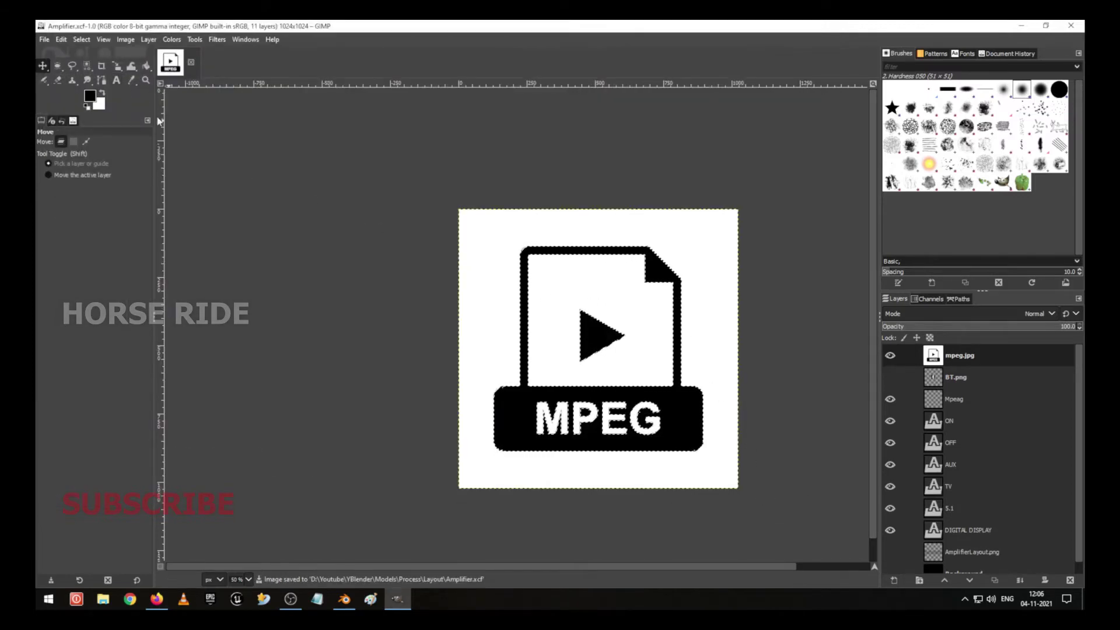
Clear the selection around the MPEG logo's black parts.
{"action": "left_click", "coordinate": [86, 141]}
{"action": "key", "text": "ctrl+shift+a"}
{"action": "key", "text": "m"}
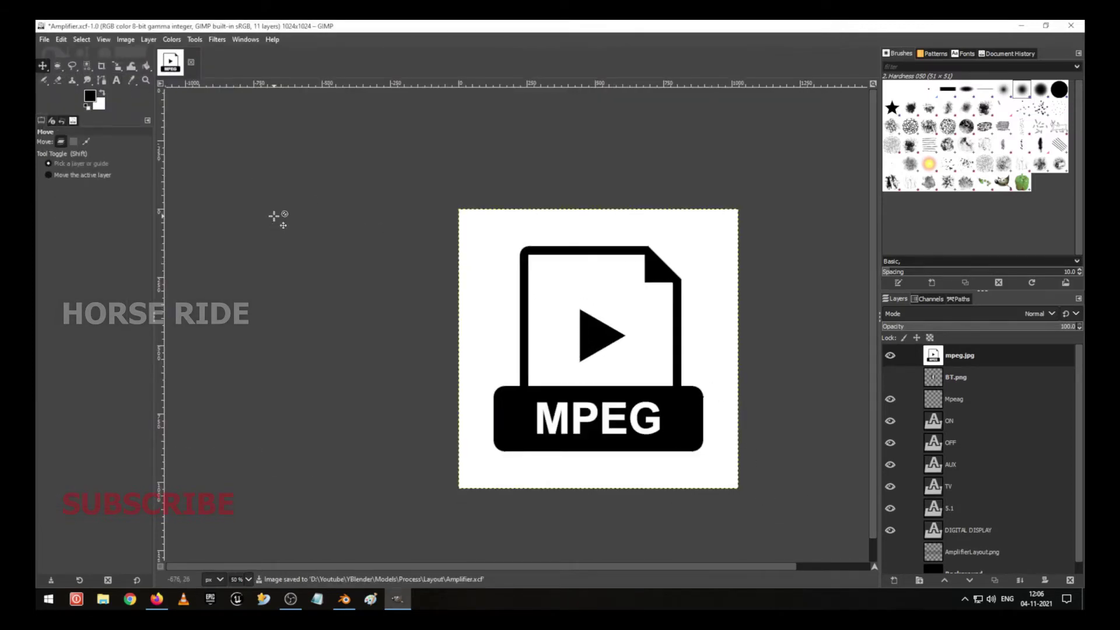
{"action": "key", "text": "shift+s"}
{"action": "left_click", "coordinate": [729, 483]}
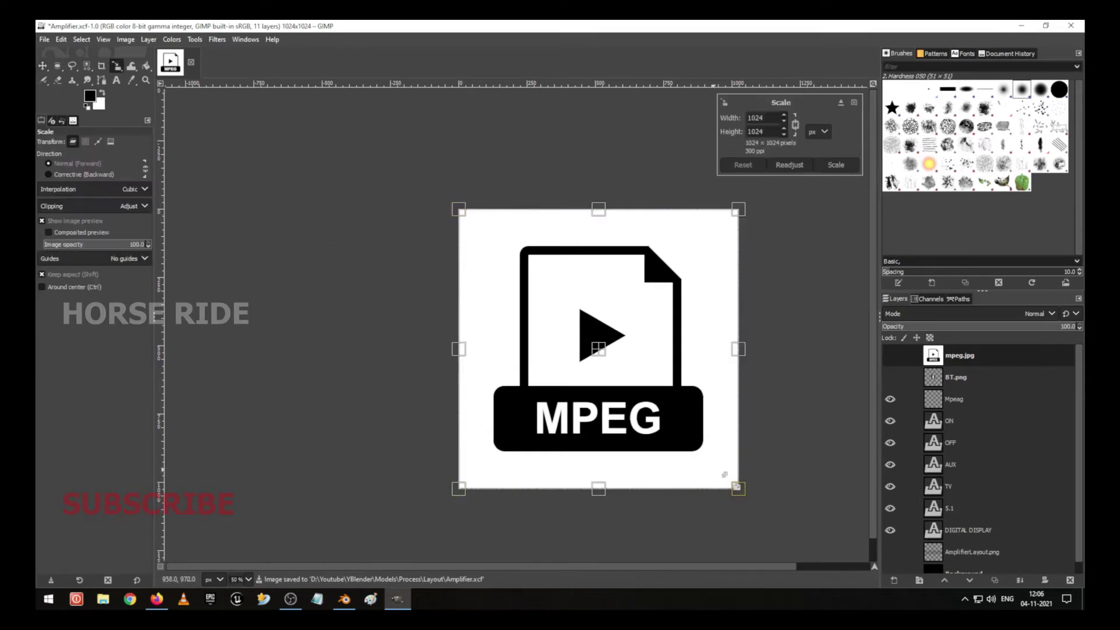
{"action": "left_click_drag", "start_coordinate": [729, 483], "coordinate": [502, 245]}
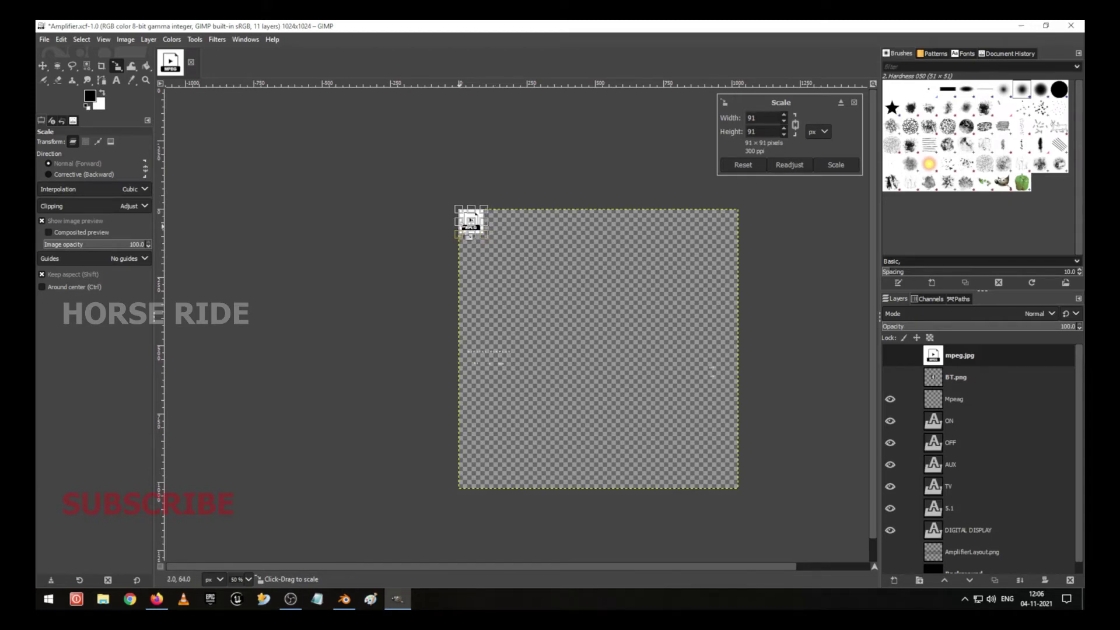
{"action": "key", "text": "ctrl"}
{"action": "key", "text": "ctrl+z"}
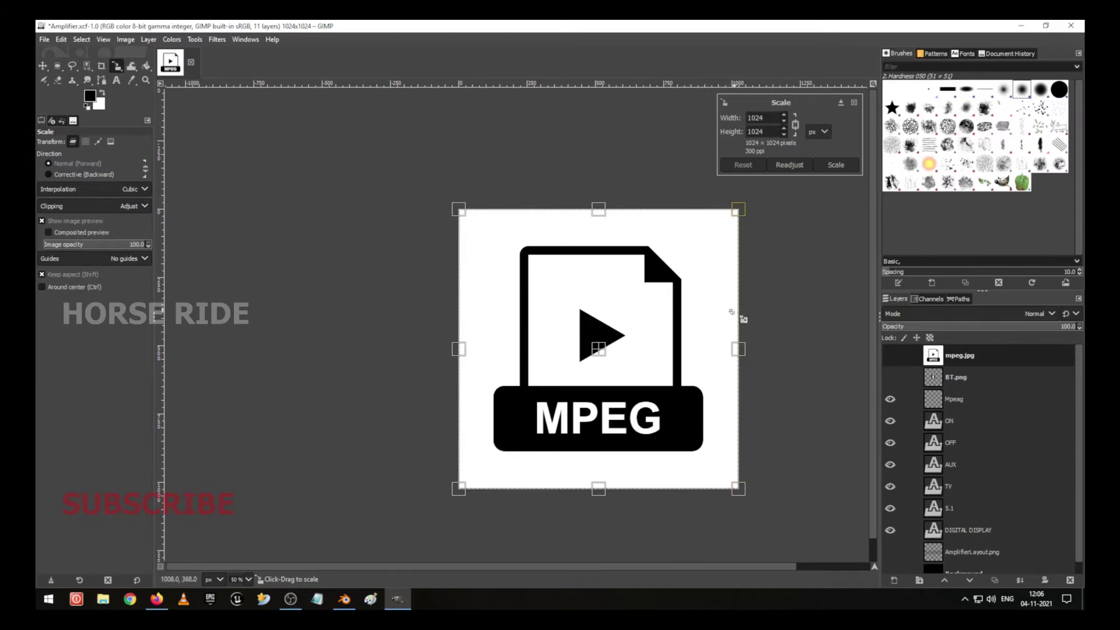
{"action": "left_click", "coordinate": [827, 168]}
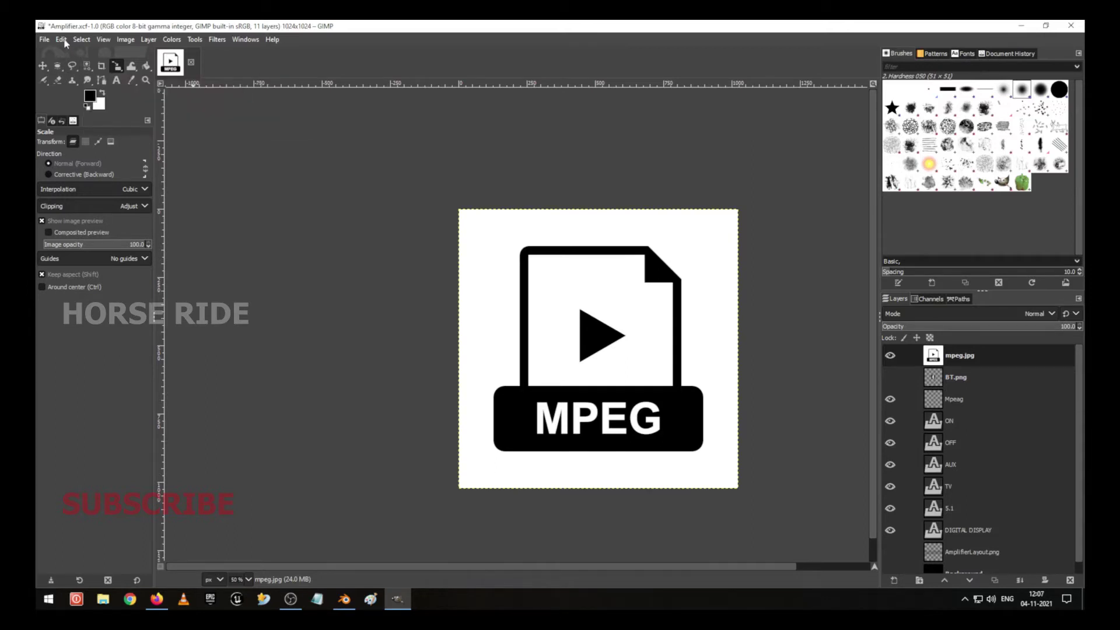
{"action": "left_click", "coordinate": [356, 239]}
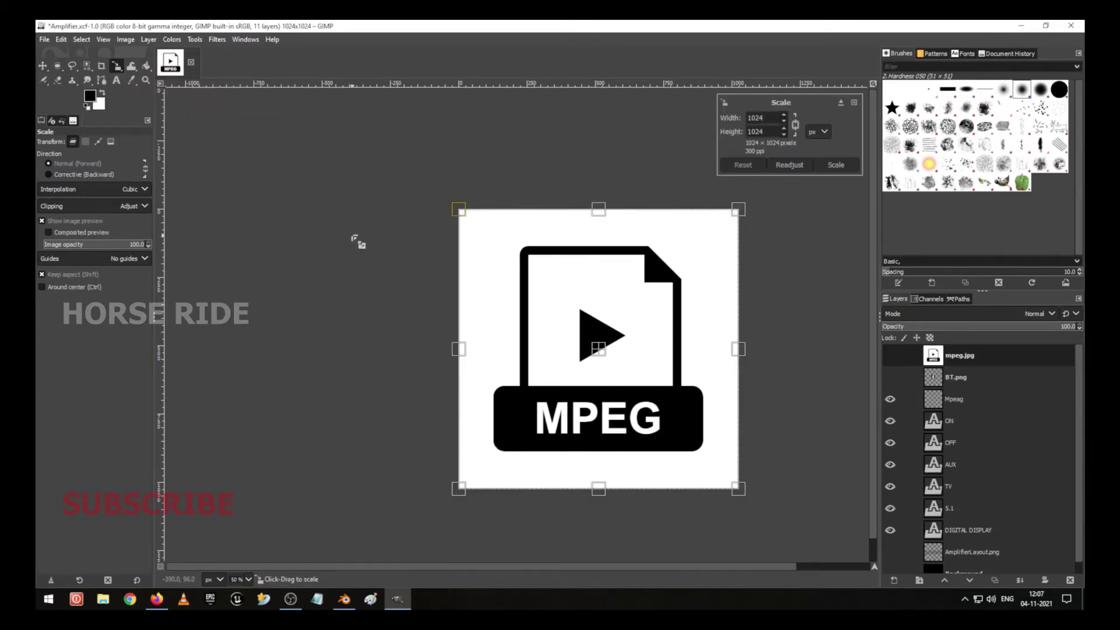
{"action": "key", "text": "Escape"}
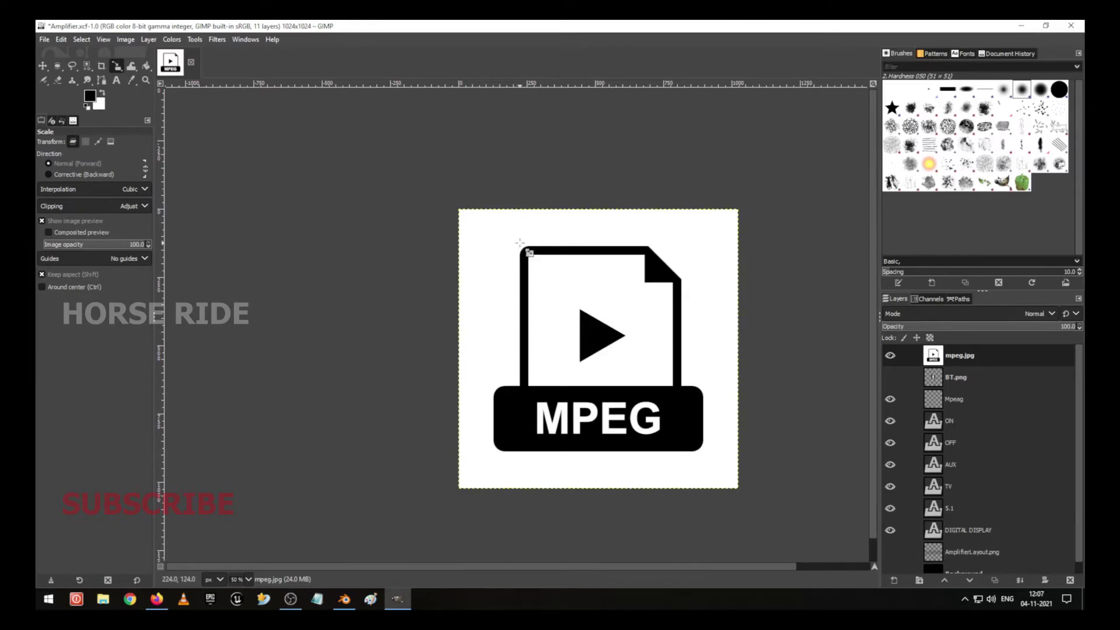
Select the white areas of the mpeg.jpg layer by color and bucket-fill them with black.
{"action": "key", "text": "shift+o"}
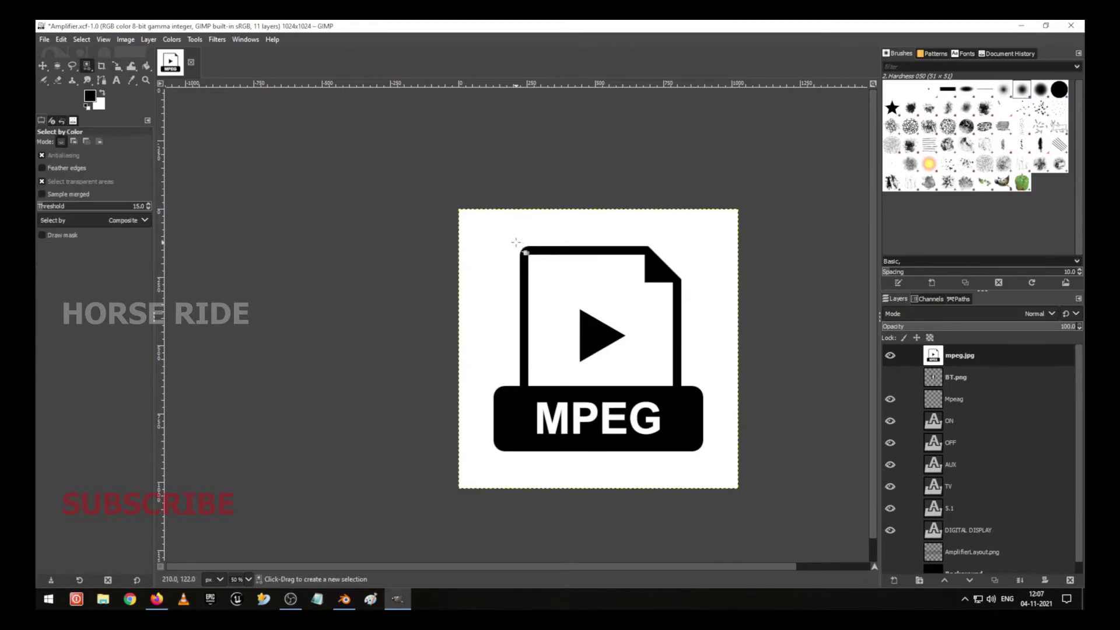
{"action": "left_click", "coordinate": [508, 234]}
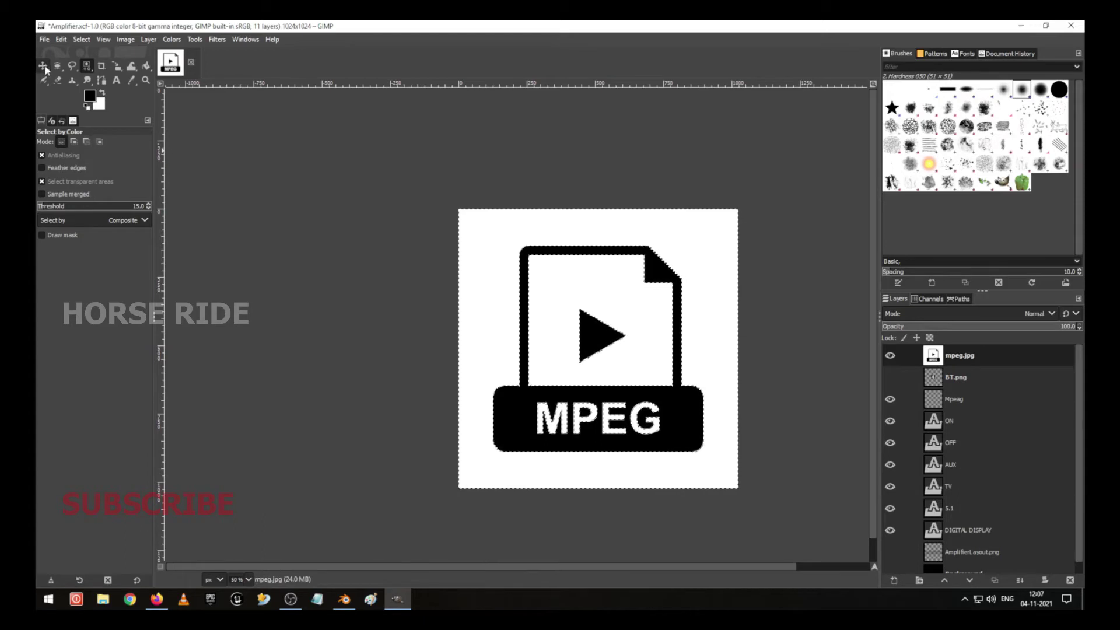
{"action": "left_click", "coordinate": [146, 66]}
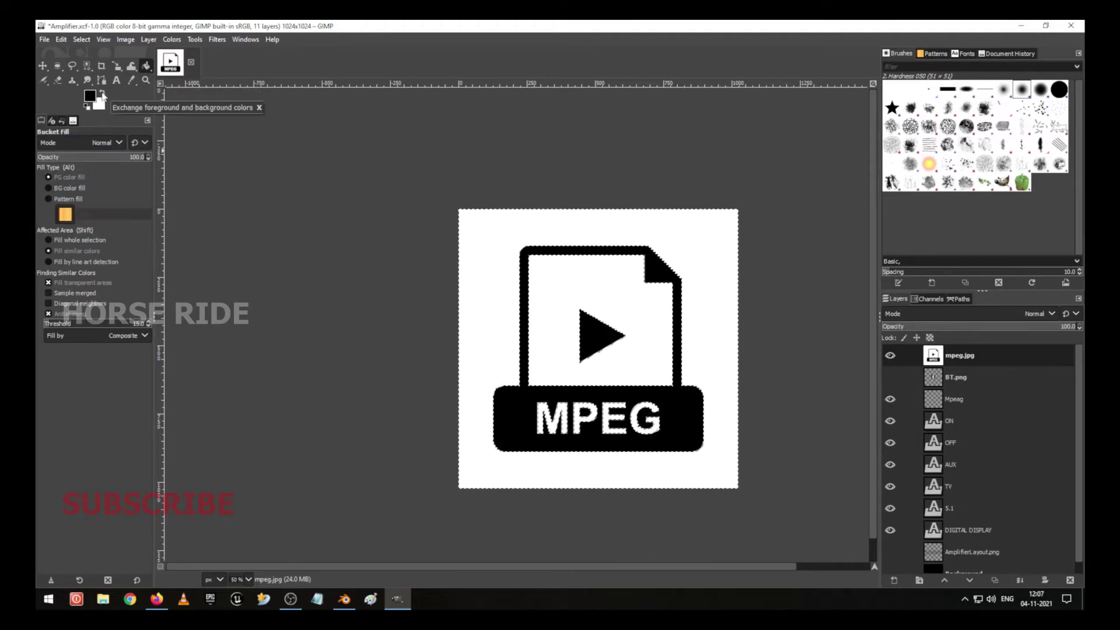
{"action": "left_click", "coordinate": [508, 312]}
{"action": "left_click", "coordinate": [565, 298]}
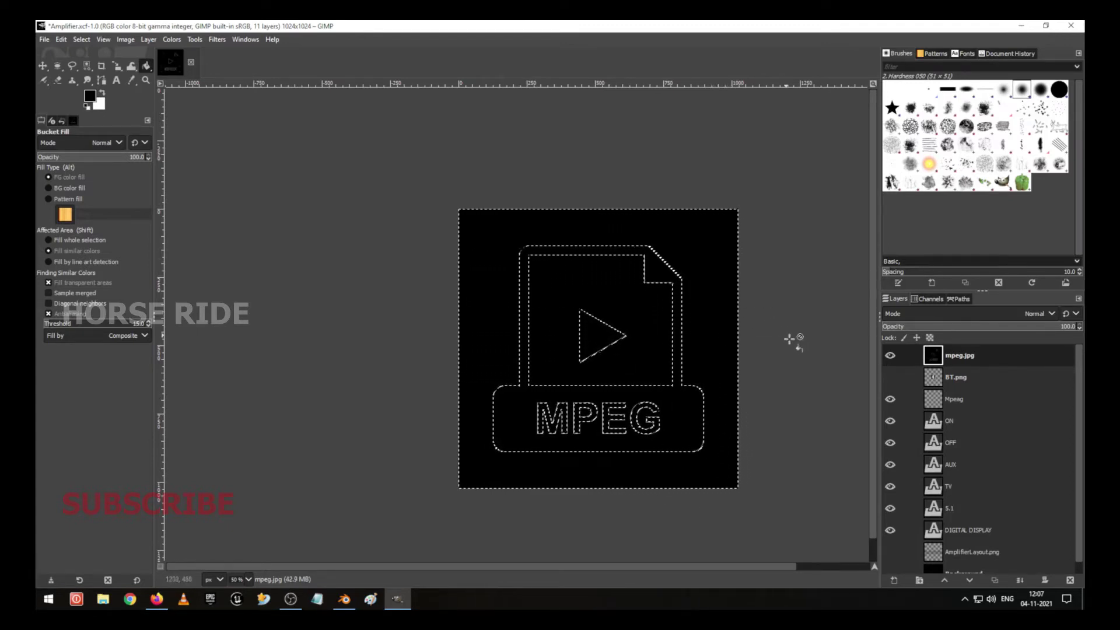
Invert the selection and bucket-fill the MPEG logo's shapes with white.
{"action": "key", "text": "ctrl"}
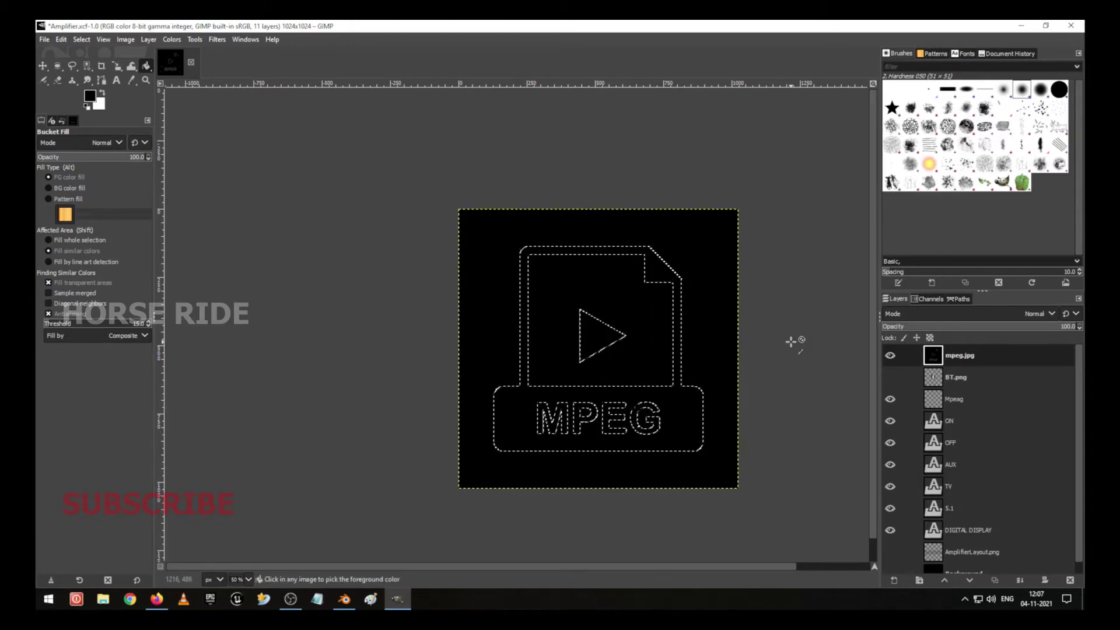
{"action": "left_click", "coordinate": [105, 92]}
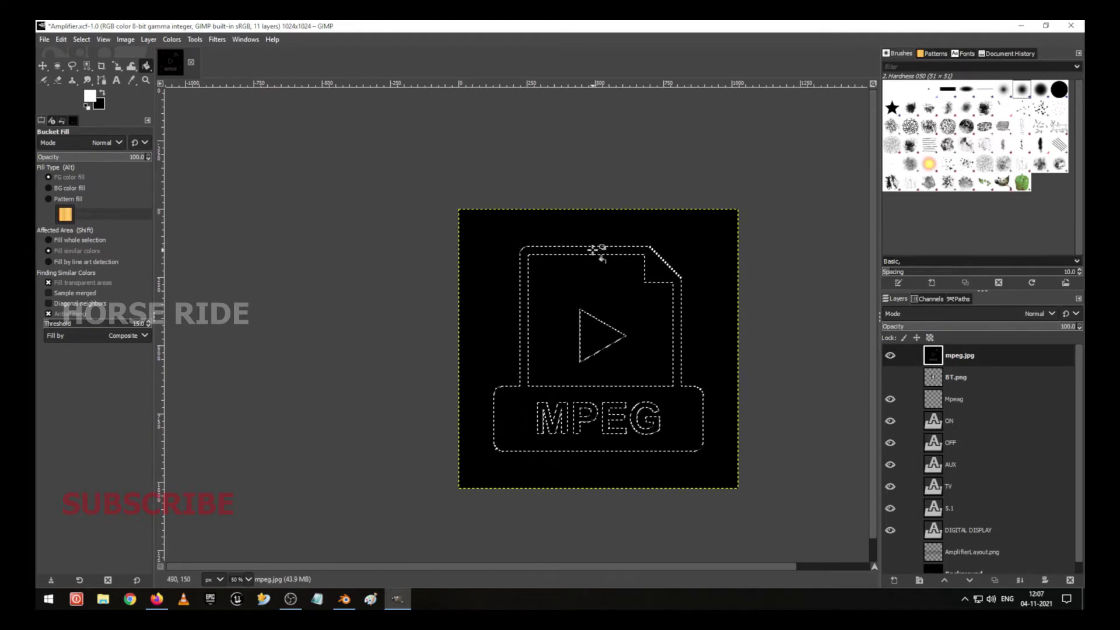
{"action": "left_click", "coordinate": [620, 313]}
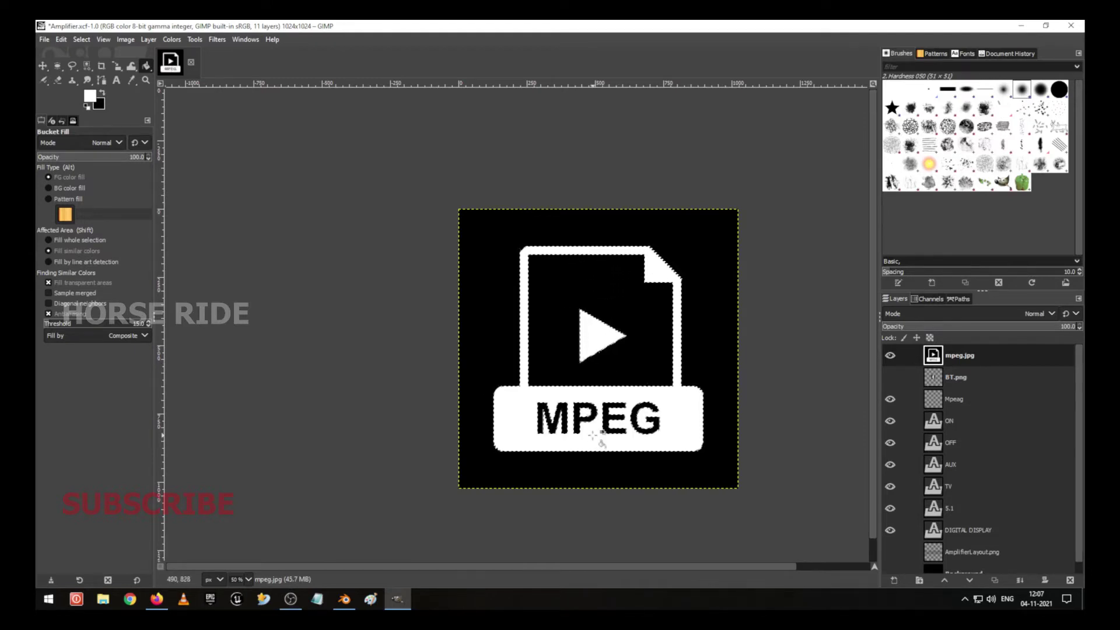
Remove the selection and save the image.
{"action": "key", "text": "m"}
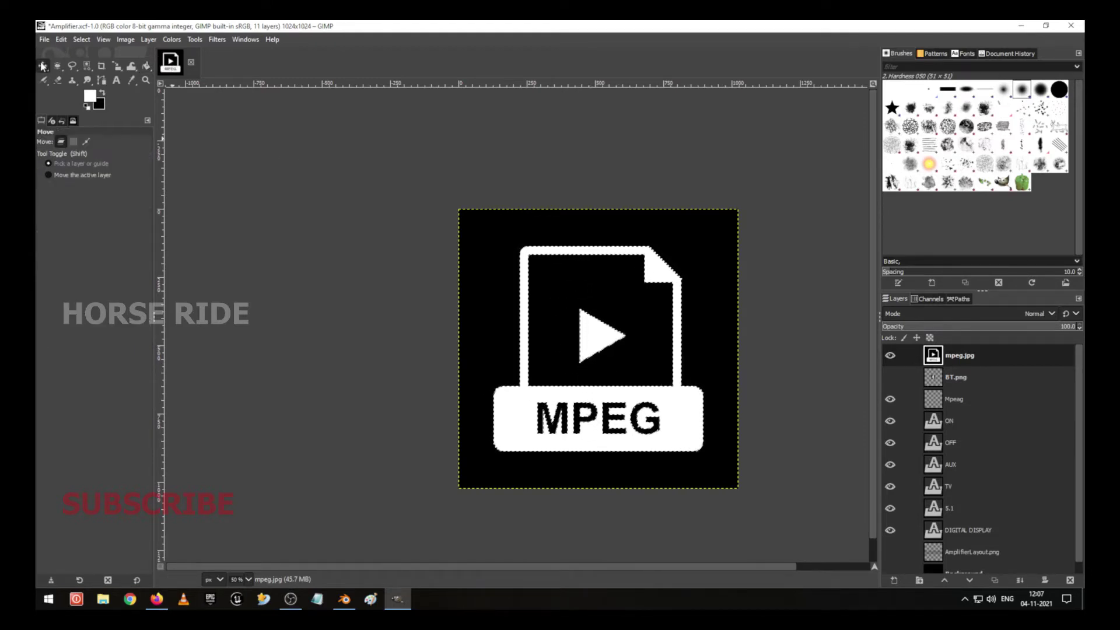
{"action": "key", "text": "ctrl+shift"}
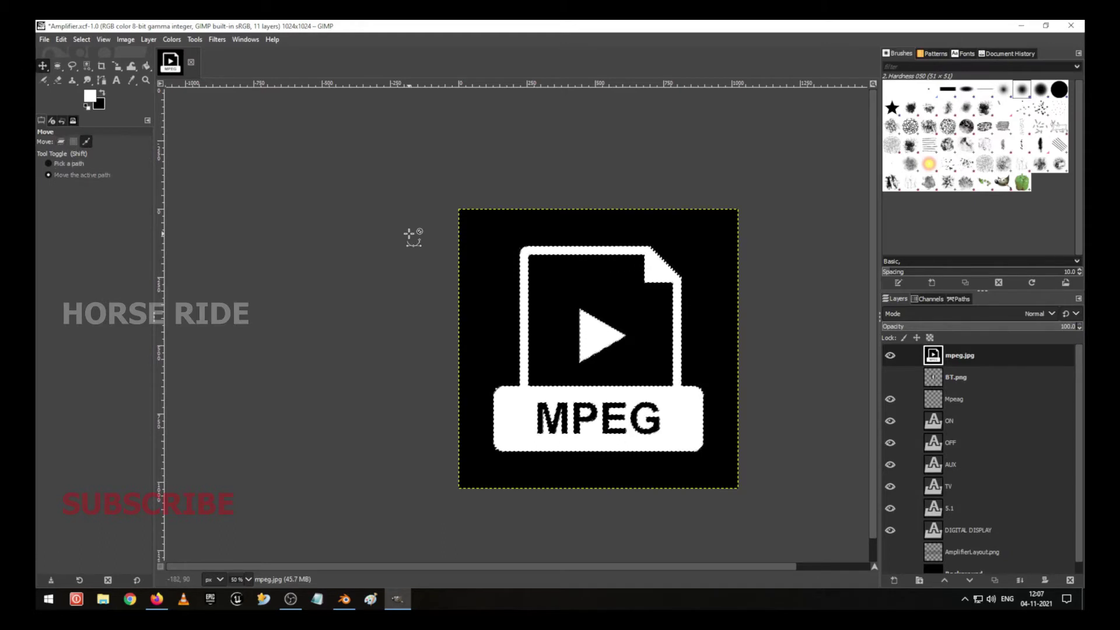
{"action": "key", "text": "ctrl+s"}
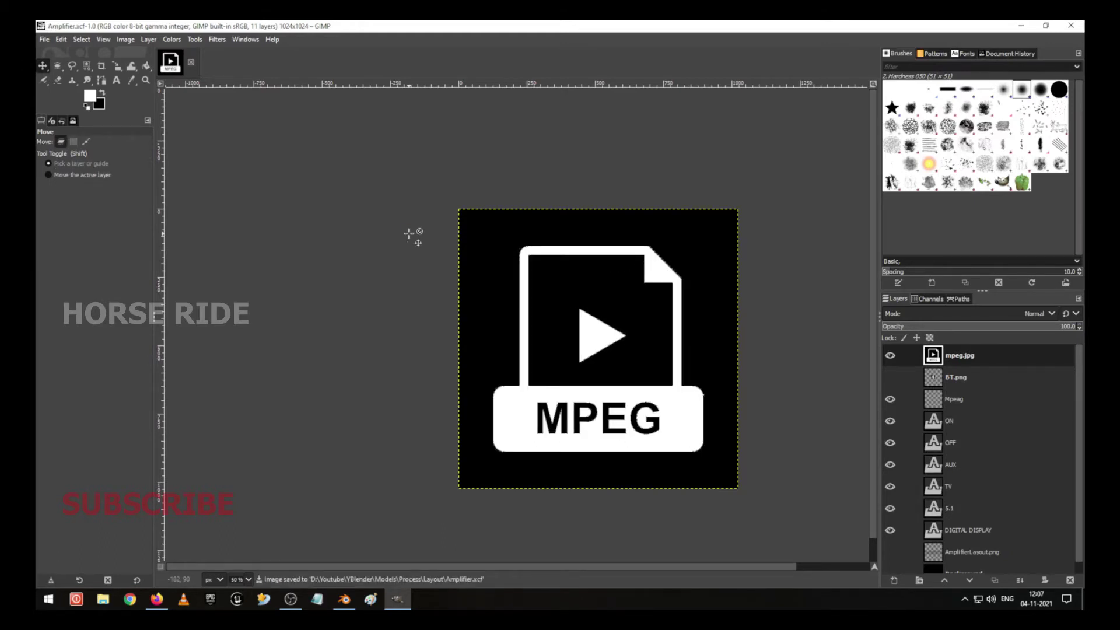
Scale the mpeg.jpg layer down proportionally to about 240 × 240 px.
{"action": "key", "text": "shift+s"}
{"action": "left_click", "coordinate": [718, 415]}
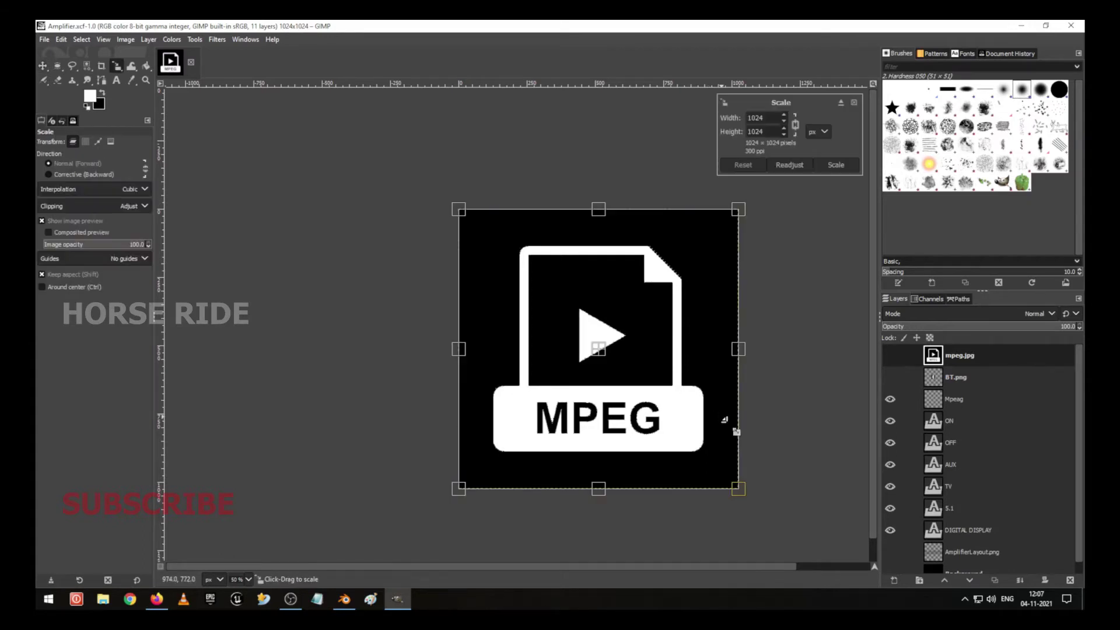
{"action": "left_click_drag", "start_coordinate": [738, 490], "coordinate": [525, 276]}
{"action": "left_click", "coordinate": [843, 168]}
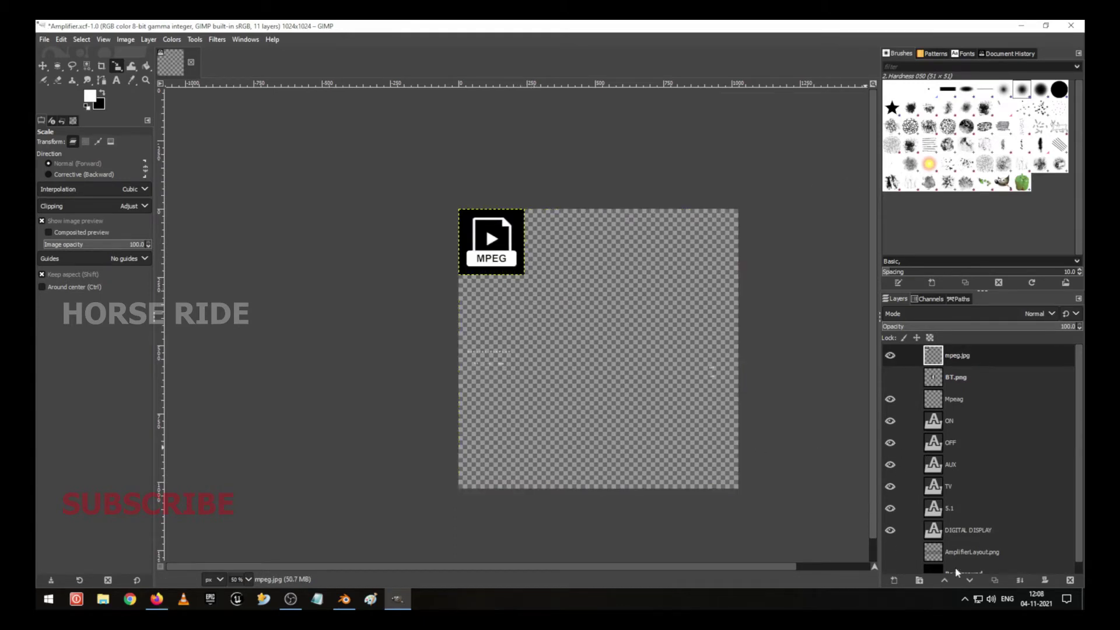
Show the AmplifierLayout.png layer and move the MPEG logo onto the panel layout beside the digital display.
{"action": "left_click", "coordinate": [899, 554]}
{"action": "left_click", "coordinate": [895, 552]}
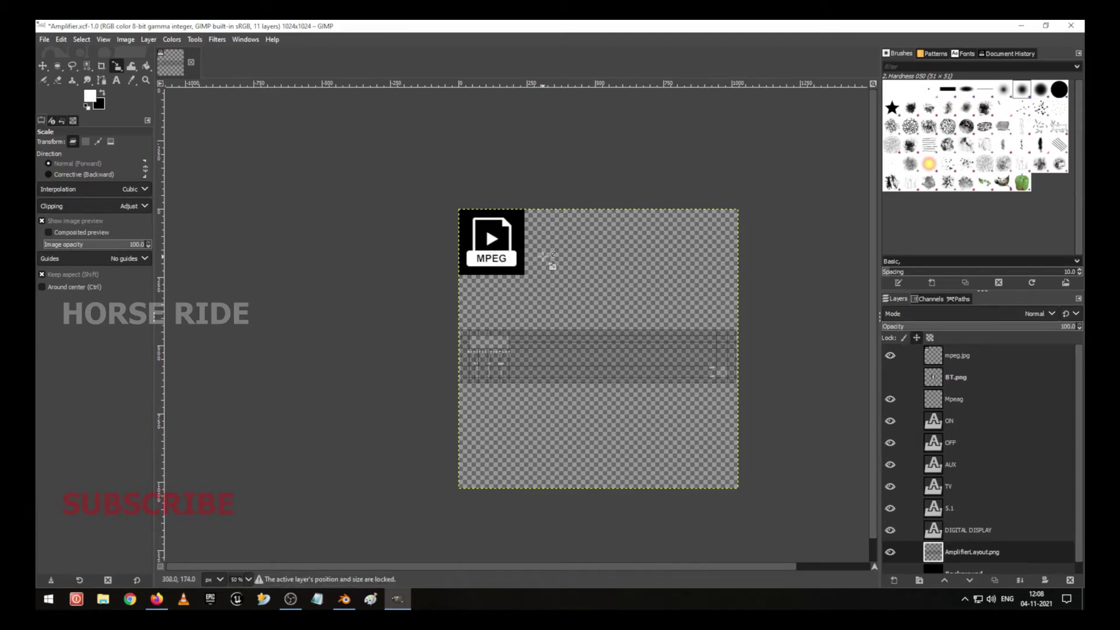
{"action": "left_click", "coordinate": [986, 359]}
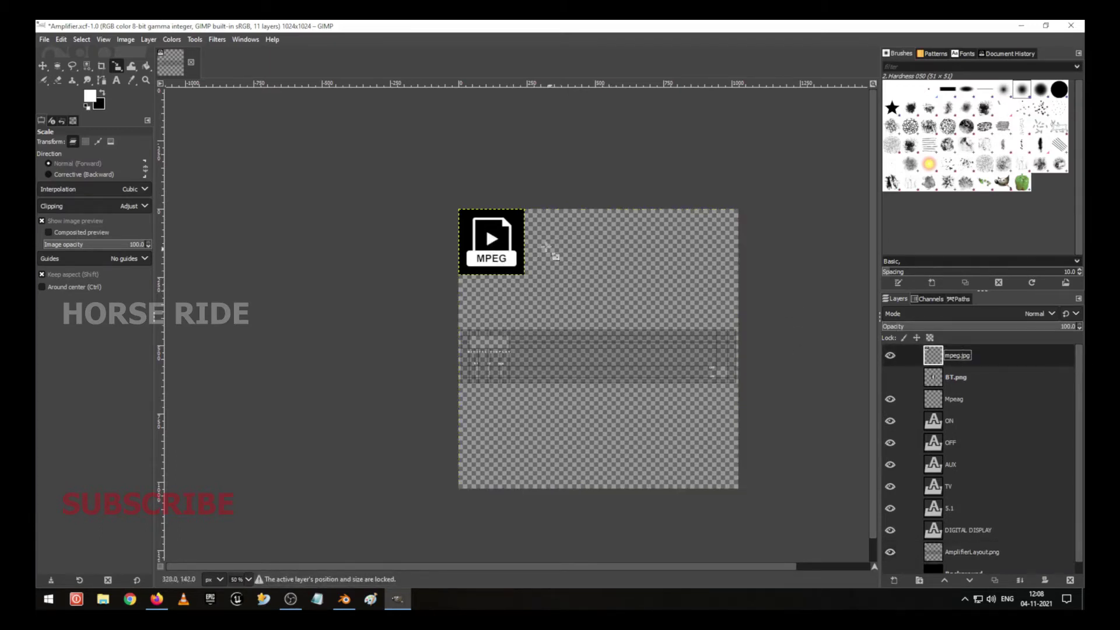
{"action": "key", "text": "m"}
{"action": "left_click_drag", "start_coordinate": [485, 221], "coordinate": [546, 320]}
Scale the MPEG logo down to about 44 × 44 px and place it level with the display cutout, just beside it.
{"action": "scroll", "coordinate": [547, 373], "scroll_direction": "up", "scroll_amount": 1}
{"action": "scroll", "coordinate": [547, 371], "scroll_direction": "up", "scroll_amount": 3}
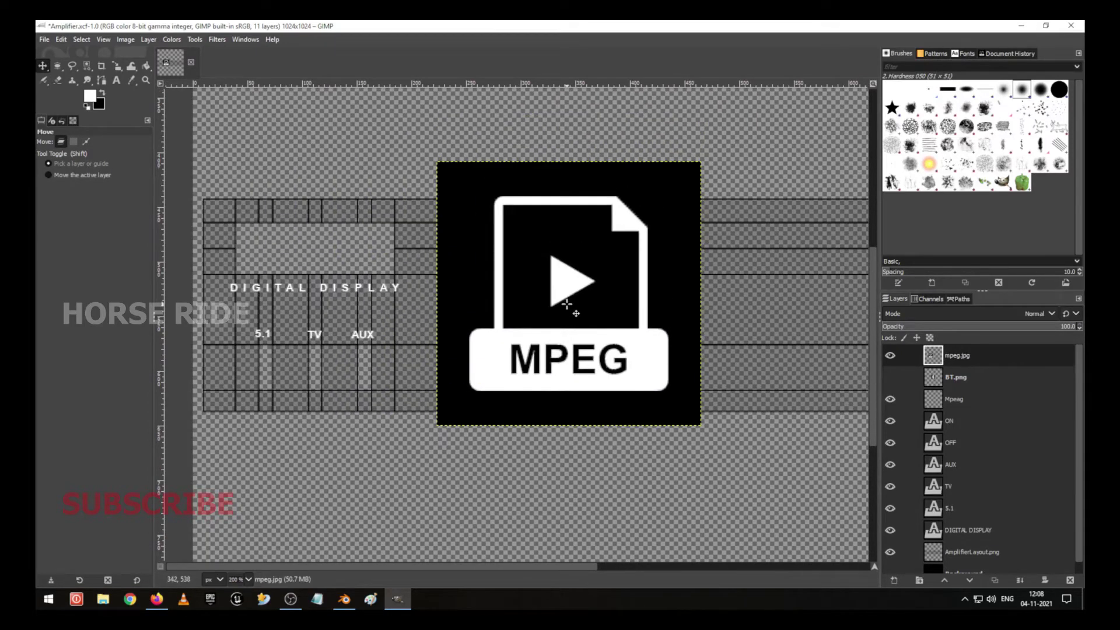
{"action": "key", "text": "shift+s"}
{"action": "left_click", "coordinate": [642, 368]}
{"action": "left_click_drag", "start_coordinate": [703, 428], "coordinate": [525, 248]}
{"action": "left_click_drag", "start_coordinate": [474, 197], "coordinate": [478, 241]}
{"action": "left_click_drag", "start_coordinate": [526, 295], "coordinate": [470, 245]}
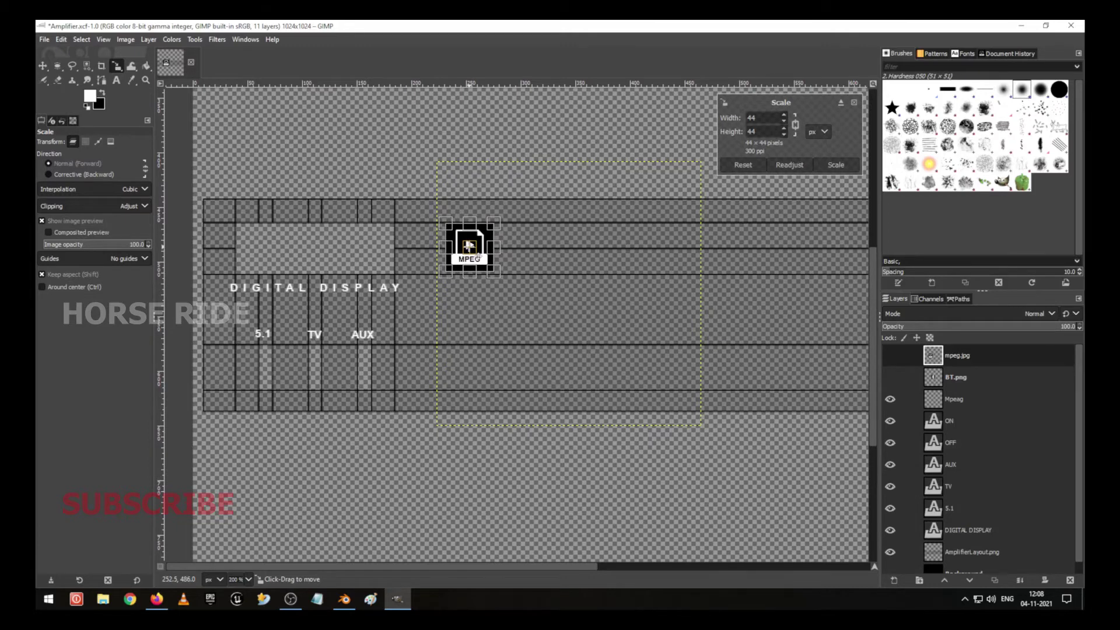
{"action": "left_click", "coordinate": [834, 165]}
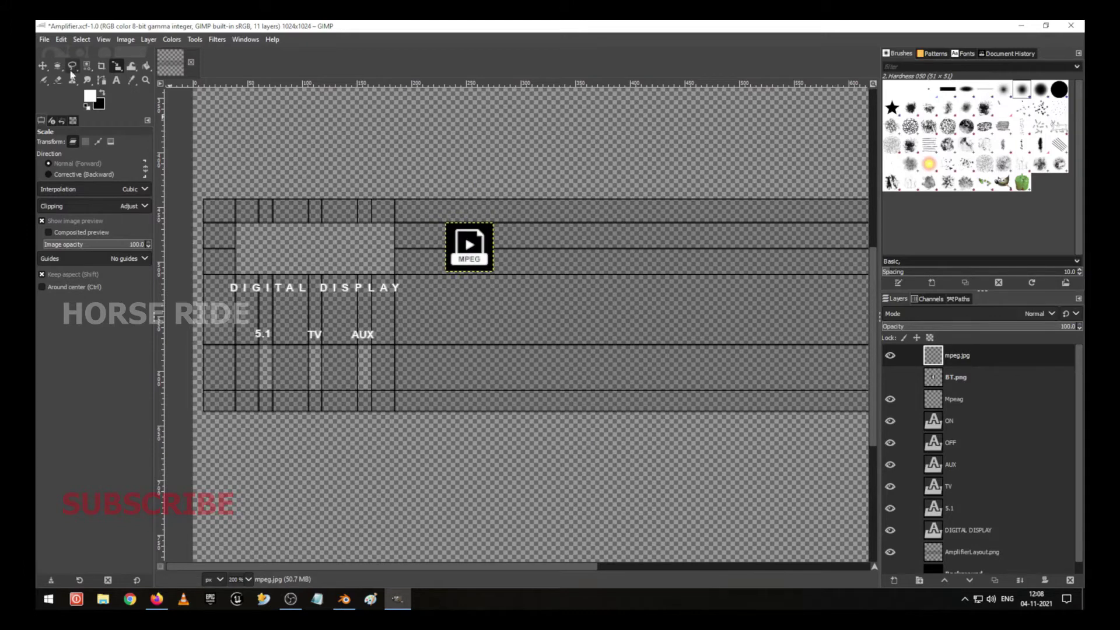
Show the BT.png layer and move the Bluetooth logo over so it starts just beside the MPEG logo.
{"action": "left_click", "coordinate": [890, 377]}
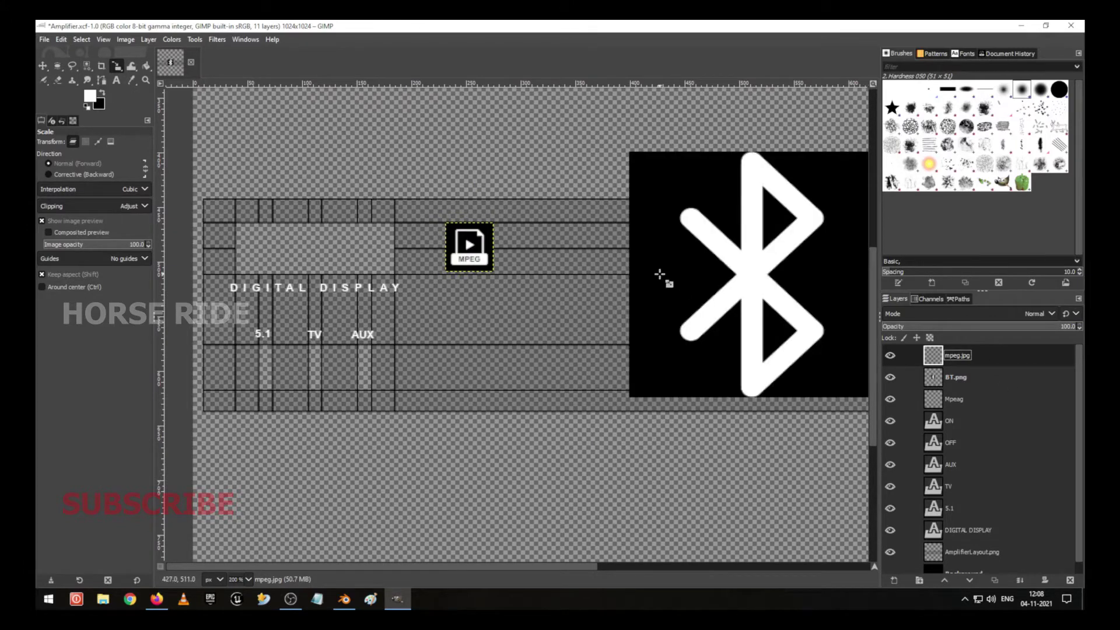
{"action": "left_click", "coordinate": [680, 278]}
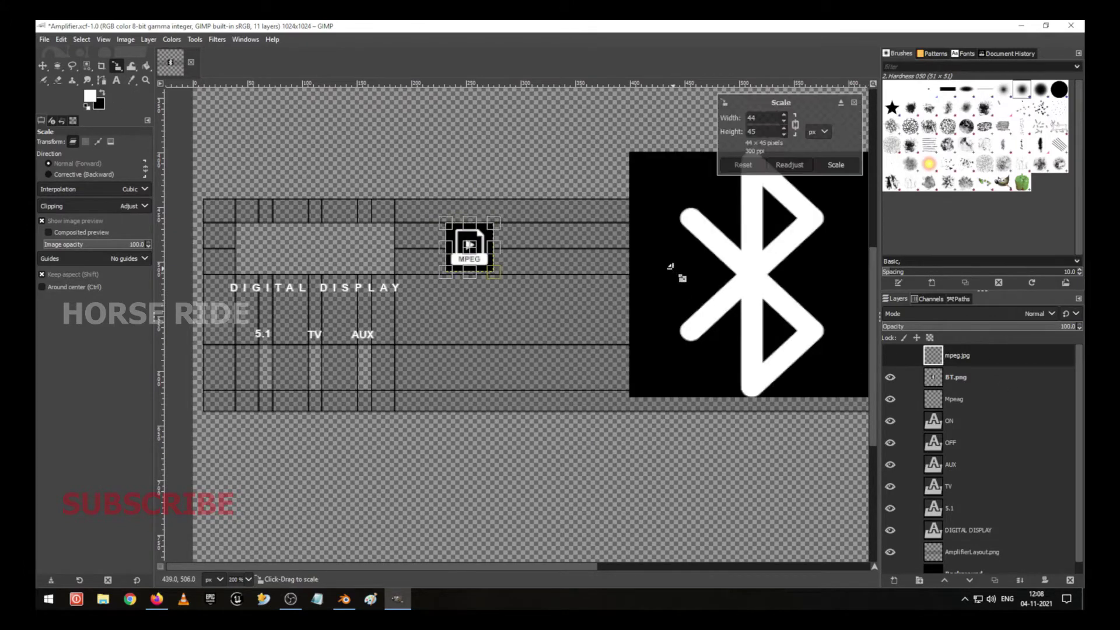
{"action": "left_click", "coordinate": [962, 378]}
{"action": "left_click", "coordinate": [746, 297]}
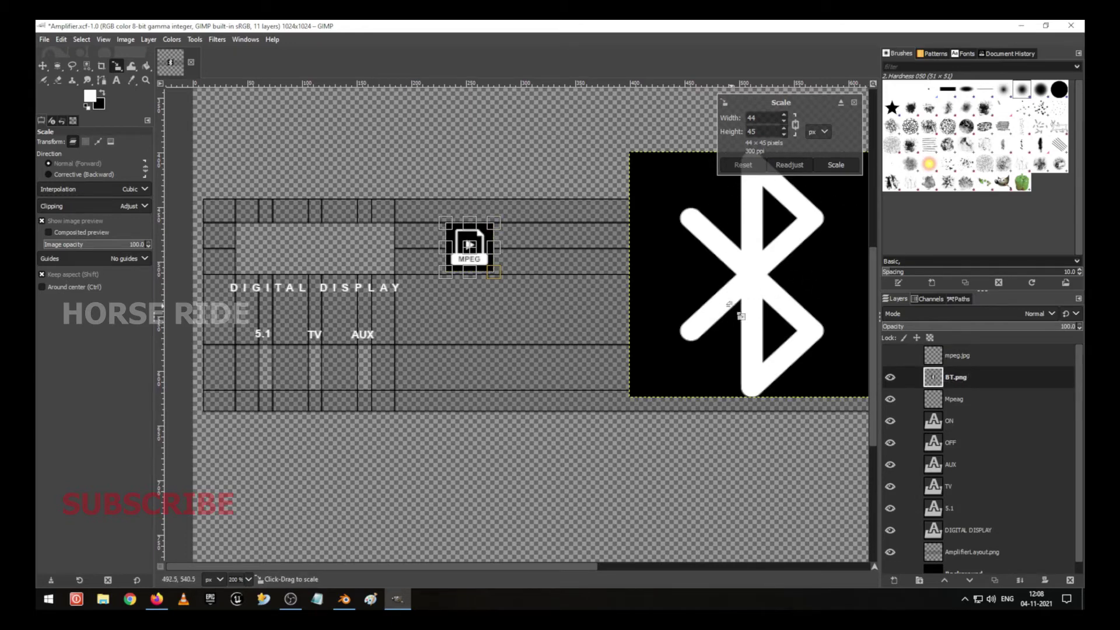
{"action": "left_click", "coordinate": [57, 75]}
{"action": "left_click", "coordinate": [43, 65]}
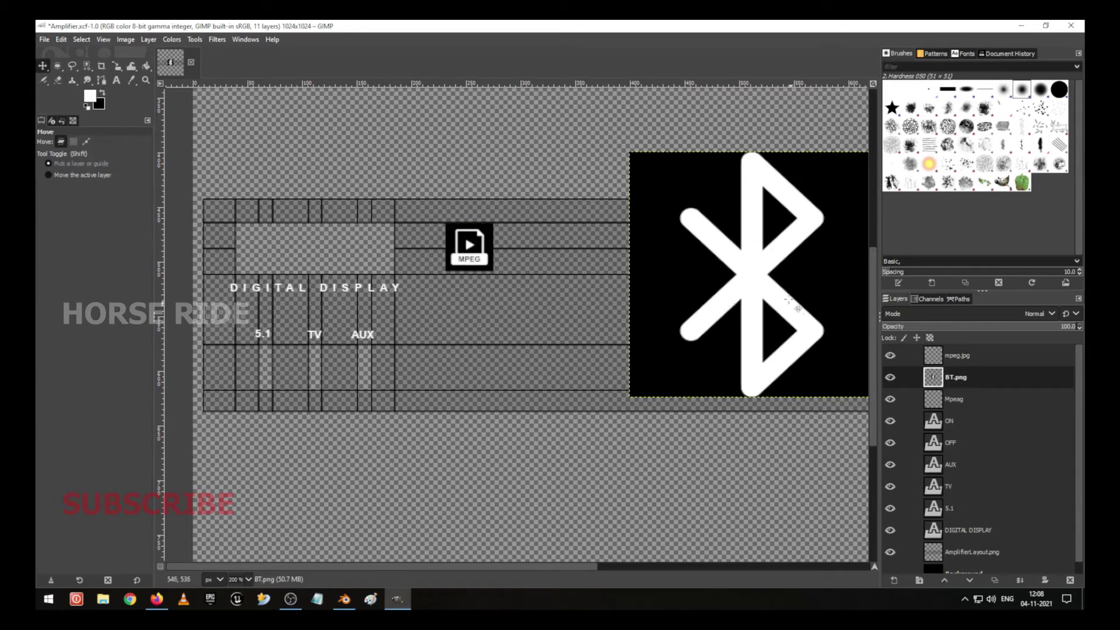
{"action": "left_click_drag", "start_coordinate": [787, 285], "coordinate": [659, 286]}
Scale the Bluetooth logo down to about 45 × 45 px and apply it level with the MPEG logo.
{"action": "key", "text": "shift+s"}
{"action": "left_click", "coordinate": [688, 344]}
{"action": "left_click_drag", "start_coordinate": [767, 414], "coordinate": [540, 267]}
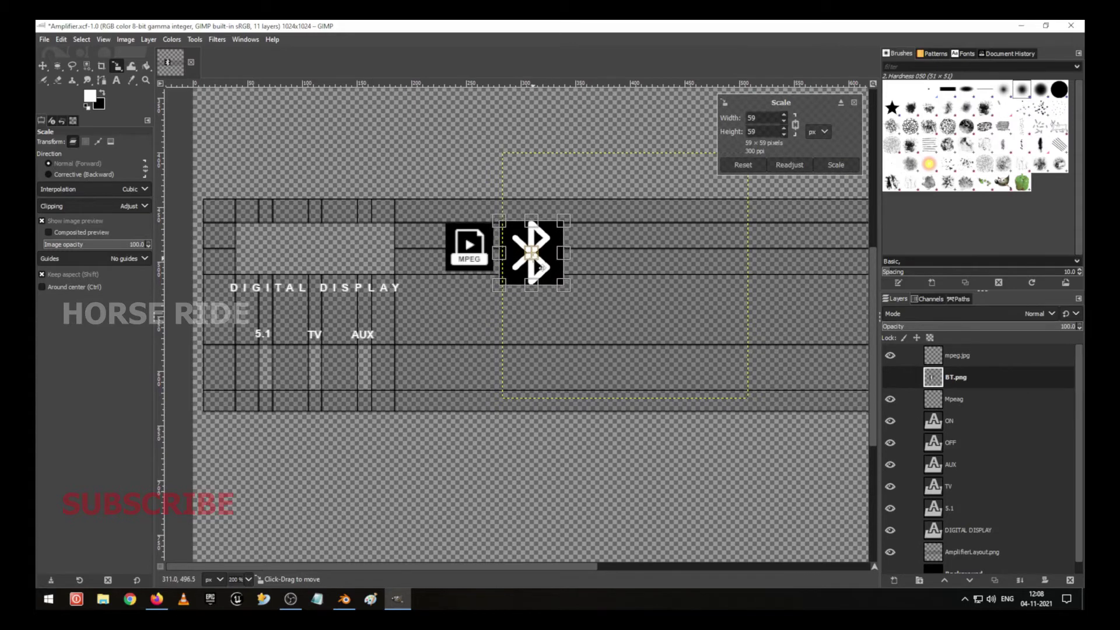
{"action": "left_click_drag", "start_coordinate": [575, 301], "coordinate": [563, 281]}
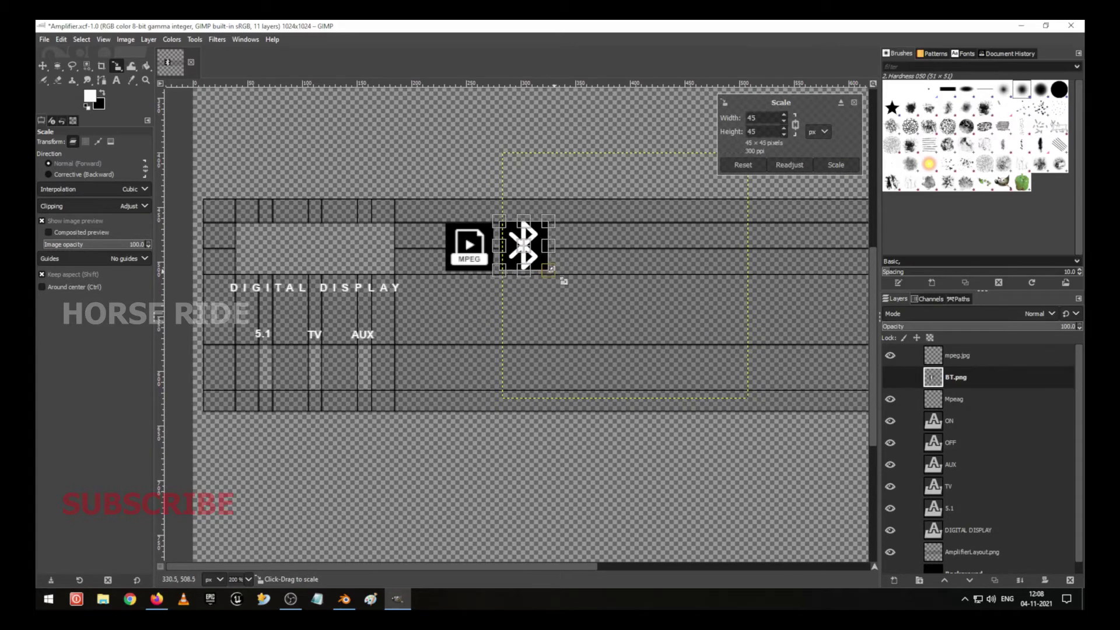
{"action": "left_click", "coordinate": [836, 165]}
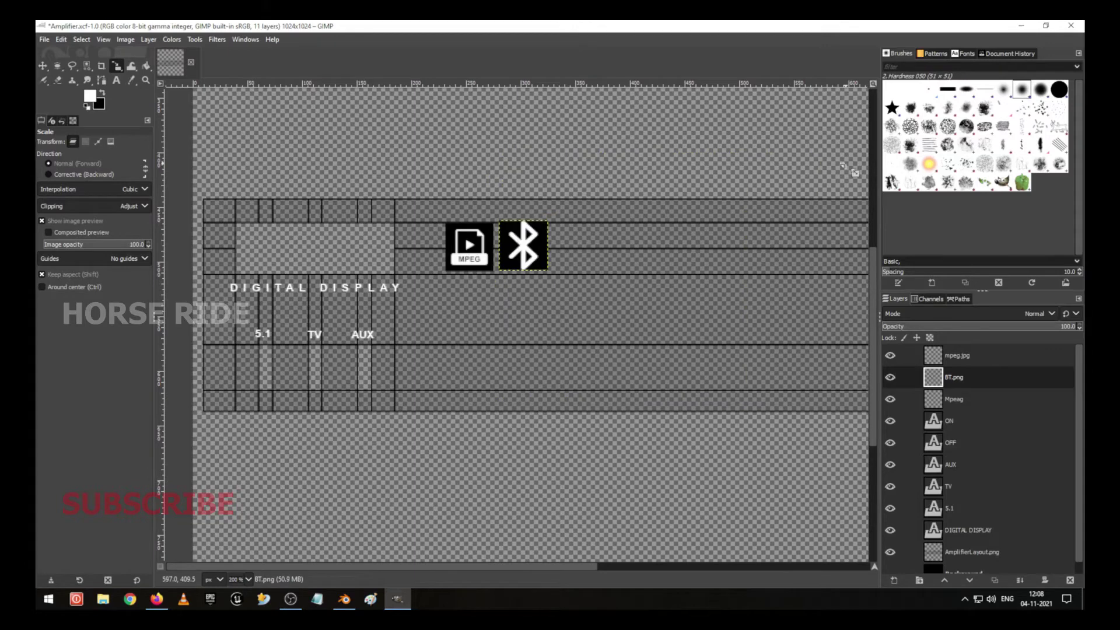
Enlarge the Bluetooth logo slightly to about 46 × 47 px.
{"action": "left_click", "coordinate": [532, 257]}
{"action": "left_click_drag", "start_coordinate": [557, 278], "coordinate": [556, 281]}
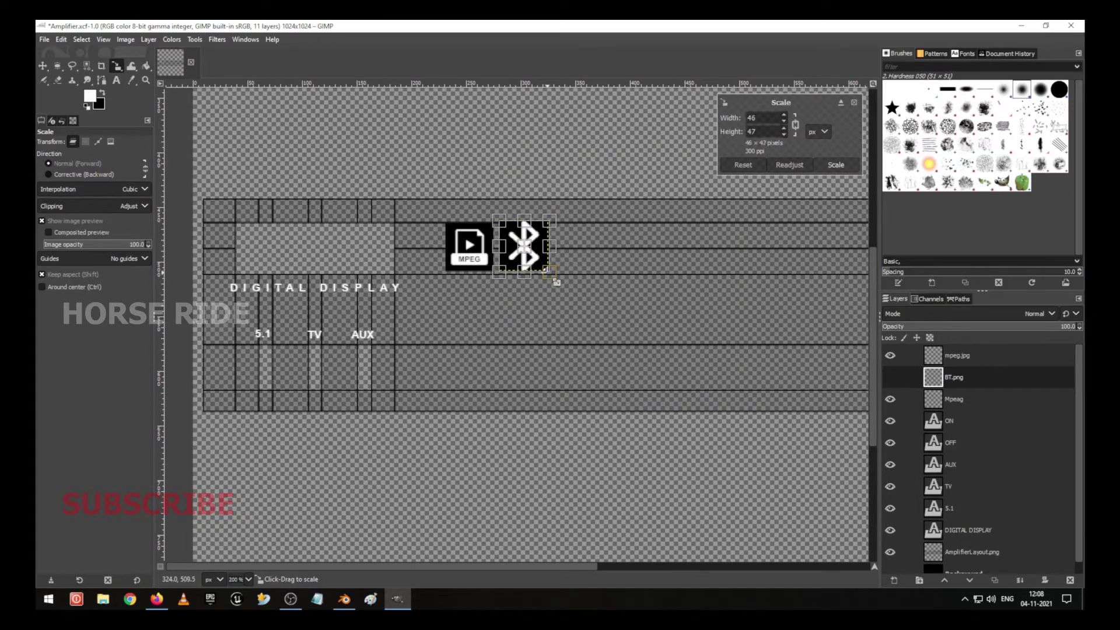
{"action": "left_click", "coordinate": [836, 165]}
{"action": "scroll", "coordinate": [649, 275], "scroll_direction": "down", "scroll_amount": 2, "text": "ctrl"}
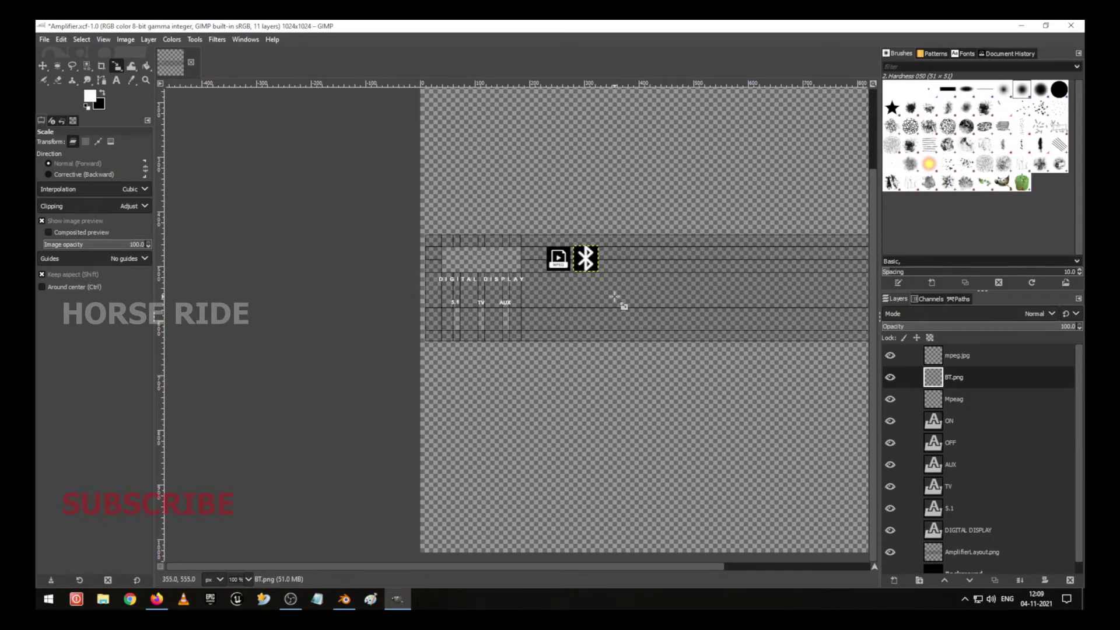
{"action": "left_click", "coordinate": [43, 67]}
{"action": "left_click", "coordinate": [717, 268]}
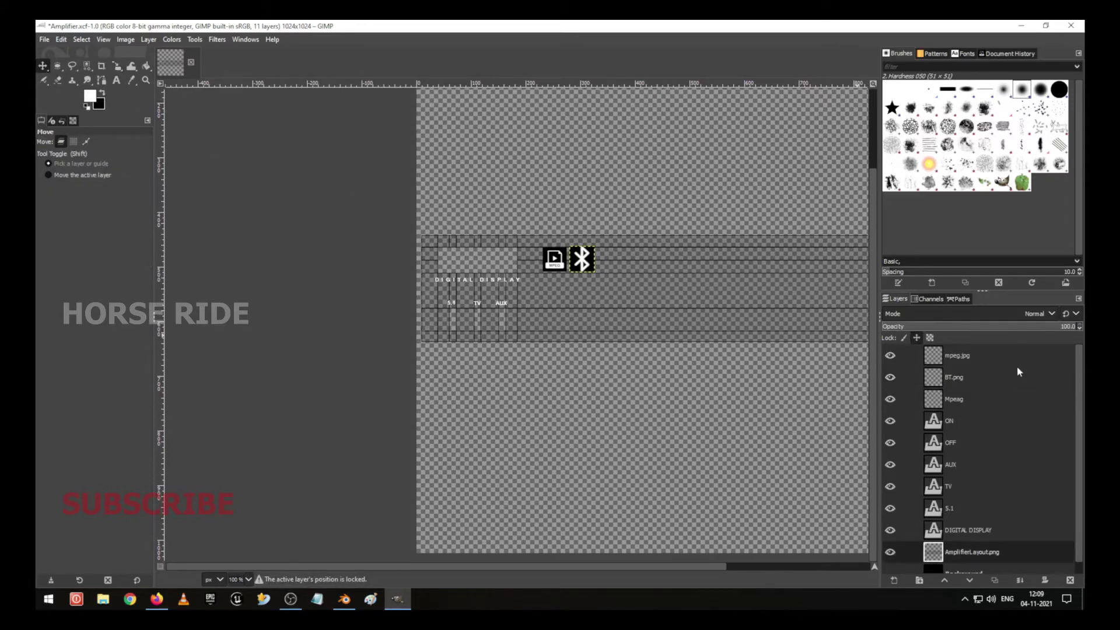
{"action": "double_click", "coordinate": [1004, 359]}
{"action": "key", "text": "BackSpace"}
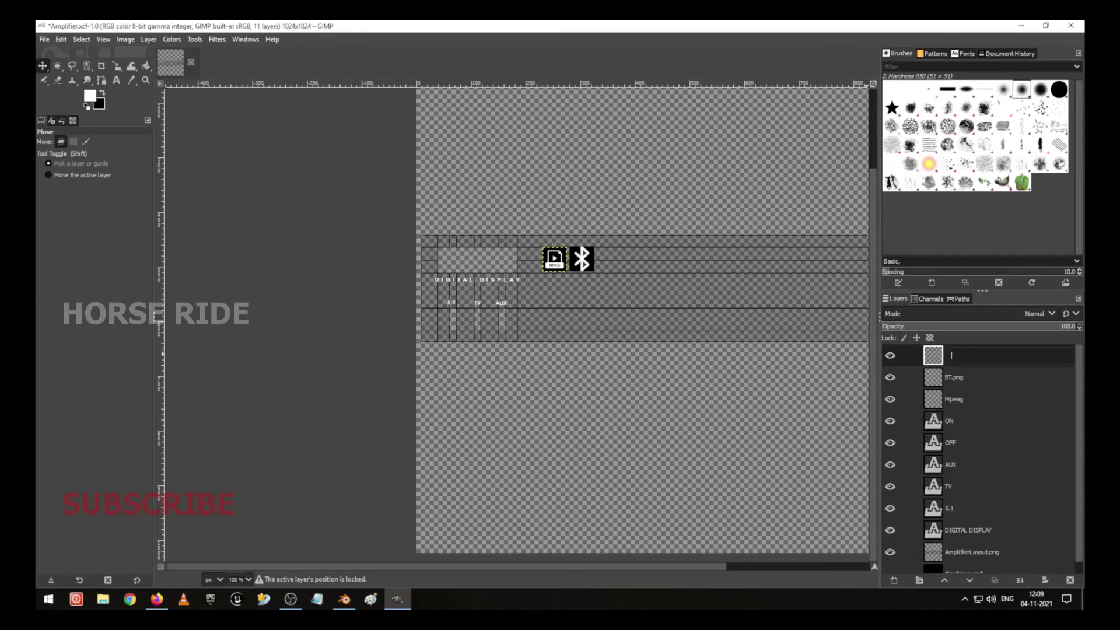
{"action": "key", "text": "Escape"}
Add the text DIGIT in 25 px Arial Bold near the panel's upper right end and nudge it up between the layout lines.
{"action": "left_click_drag", "start_coordinate": [808, 359], "coordinate": [646, 389]}
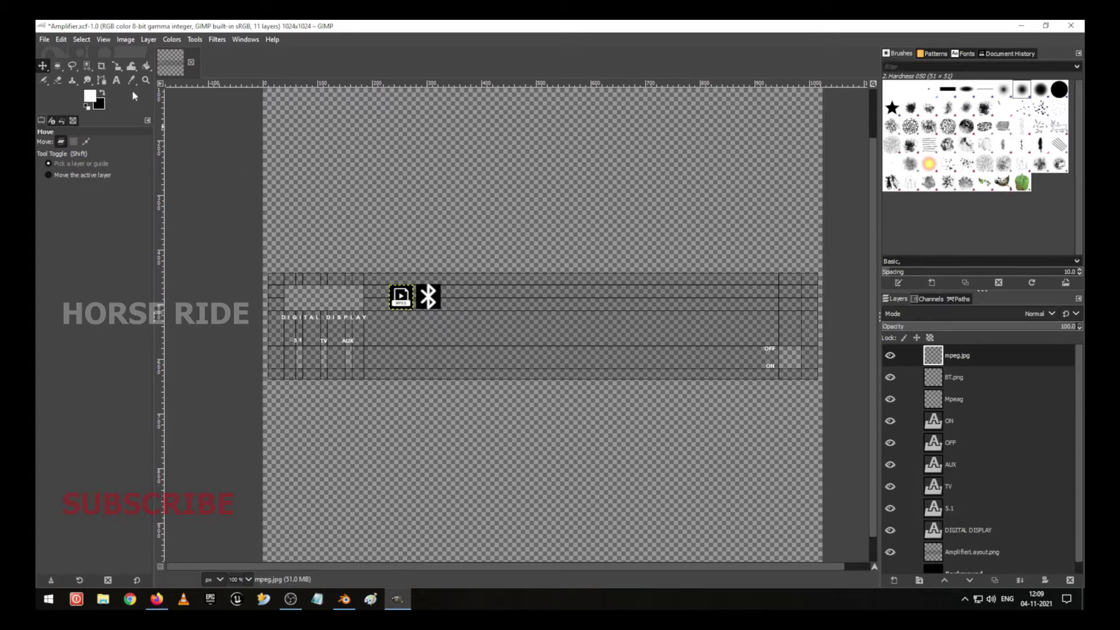
{"action": "left_click", "coordinate": [116, 80]}
{"action": "scroll", "coordinate": [719, 307], "scroll_direction": "up", "scroll_amount": 1}
{"action": "scroll", "coordinate": [719, 308], "scroll_direction": "up", "scroll_amount": 1}
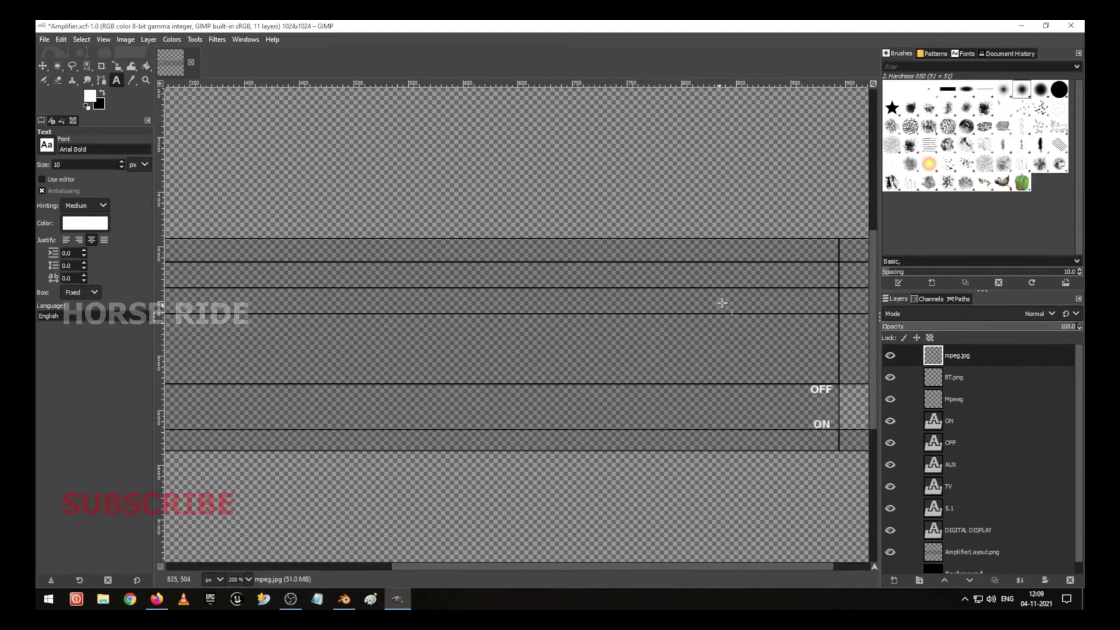
{"action": "left_click_drag", "start_coordinate": [738, 287], "coordinate": [706, 316]}
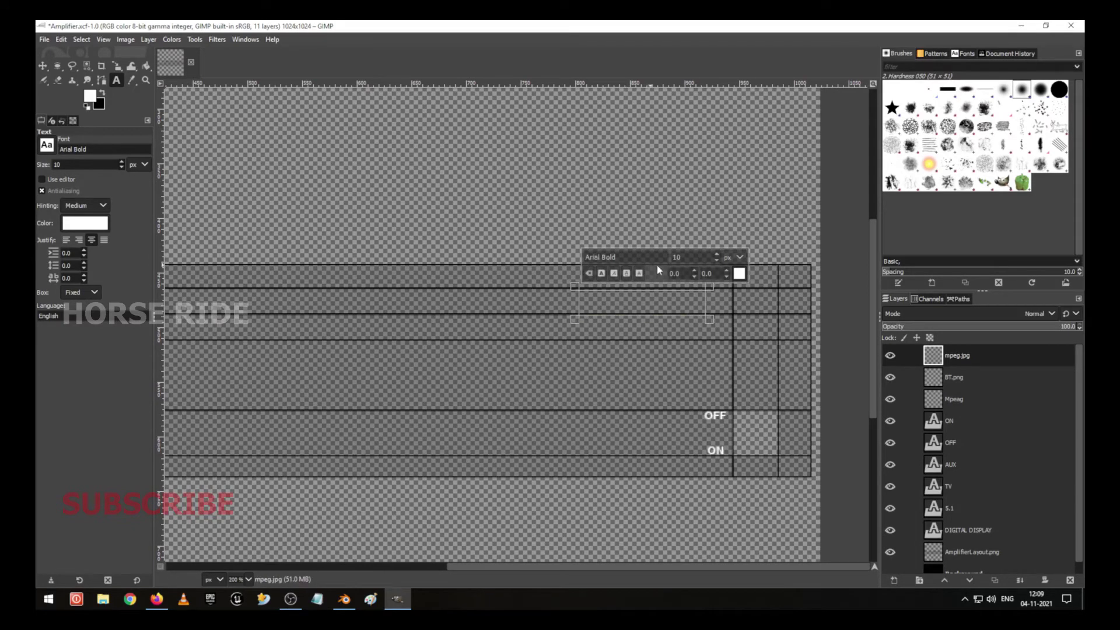
{"action": "type", "text": "DIGIT"}
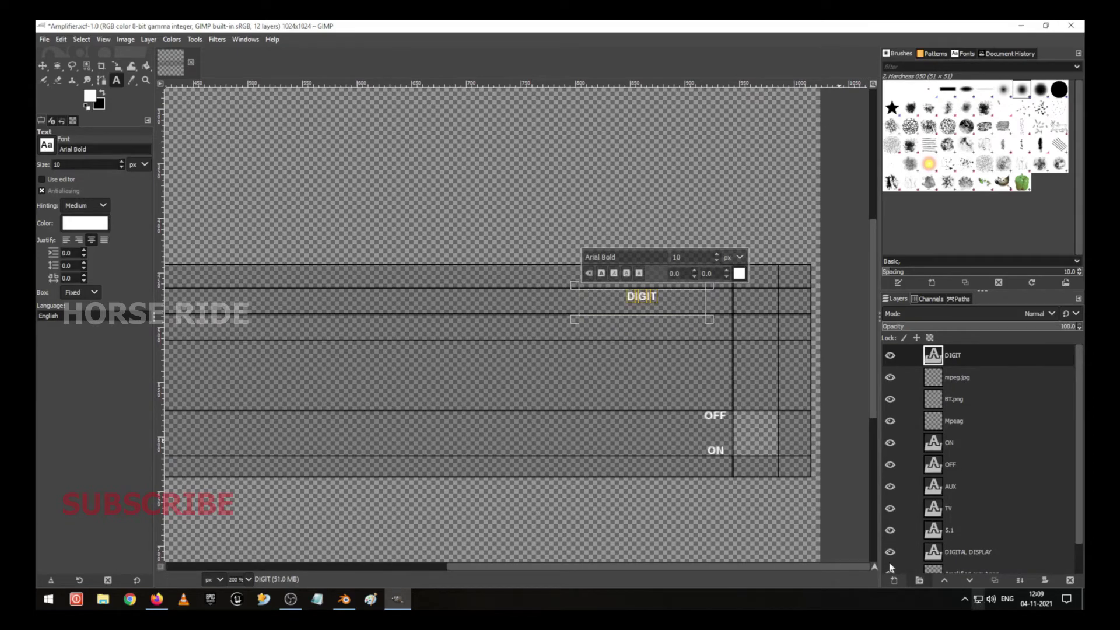
{"action": "scroll", "coordinate": [717, 257], "scroll_direction": "up", "scroll_amount": 11}
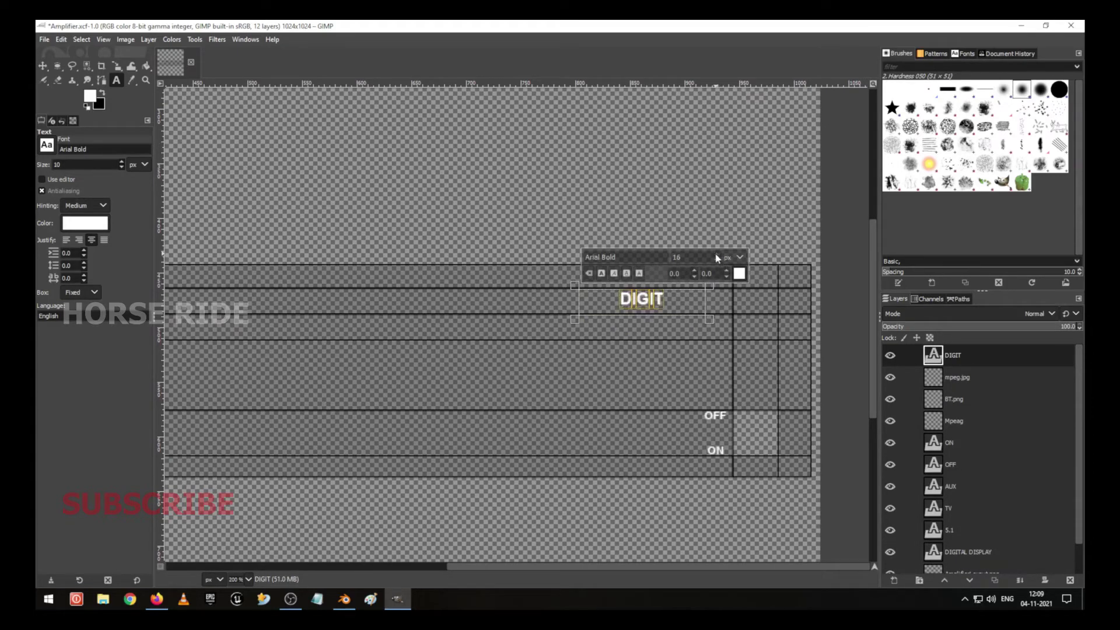
{"action": "scroll", "coordinate": [717, 258], "scroll_direction": "up", "scroll_amount": 4}
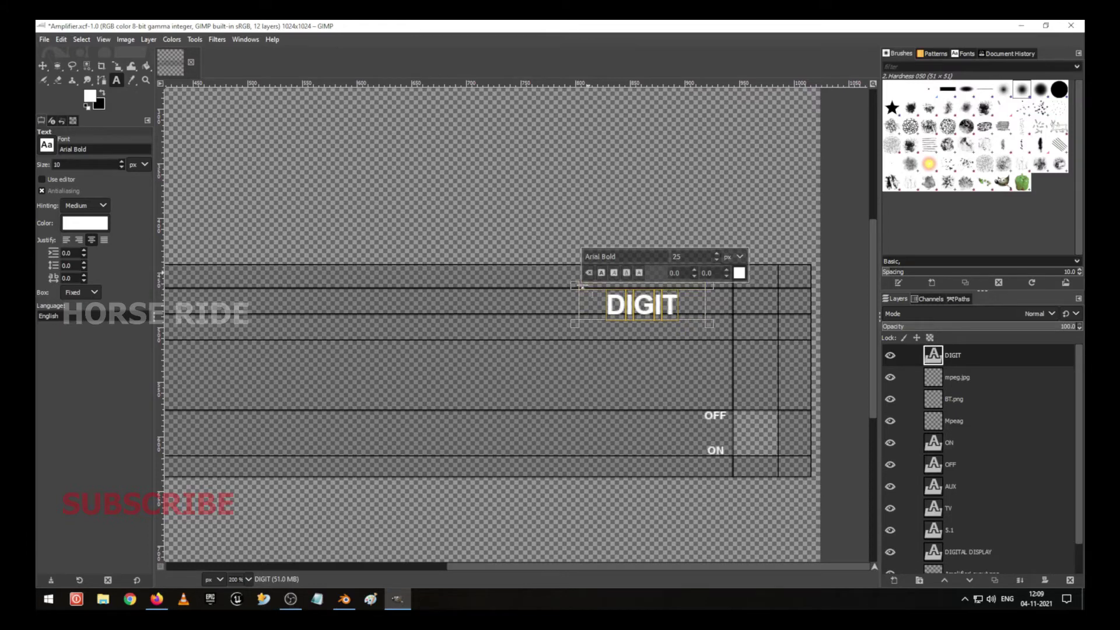
{"action": "left_click", "coordinate": [44, 66]}
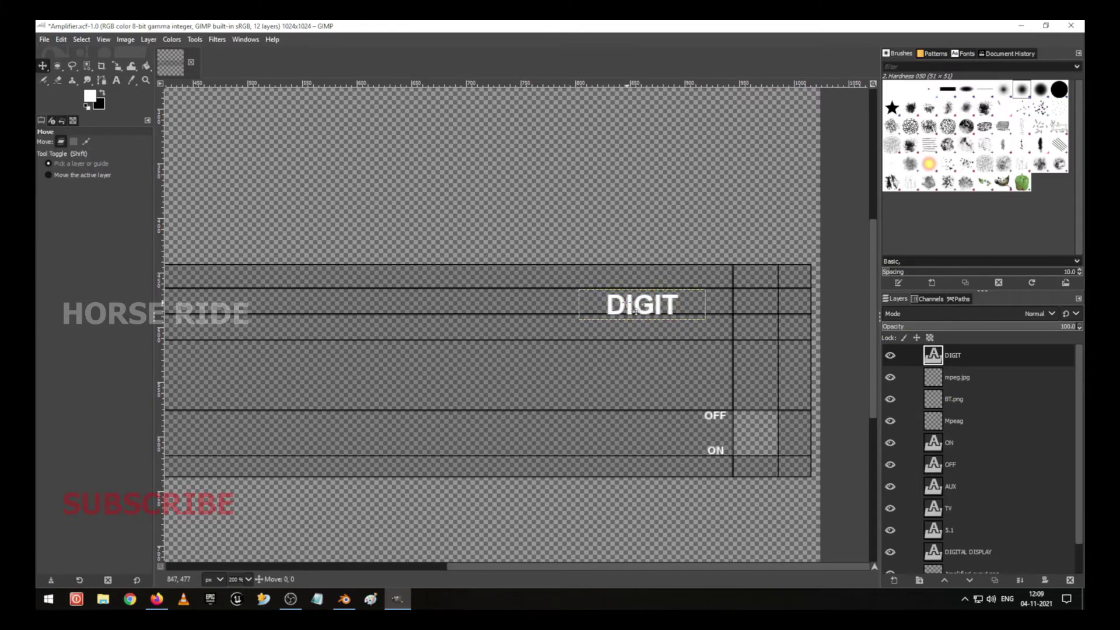
{"action": "left_click_drag", "start_coordinate": [633, 311], "coordinate": [636, 308]}
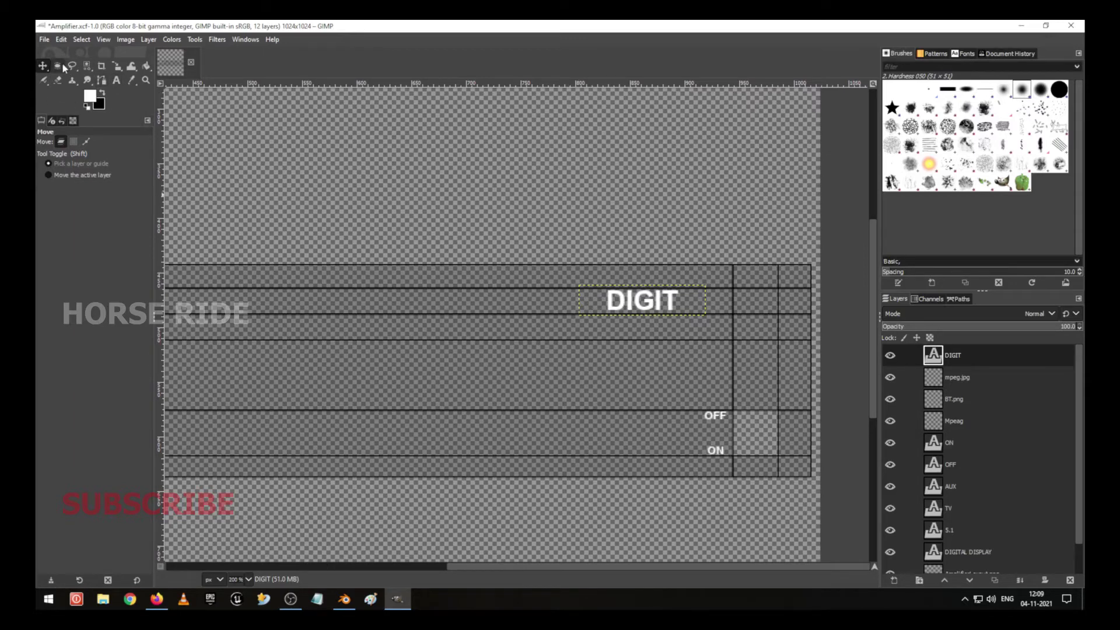
Make a rectangular selection about 23 × 8 px in the panel's upper strip, a little left of the DIGIT text.
{"action": "left_click", "coordinate": [58, 66]}
{"action": "mouse_move", "coordinate": [58, 67]}
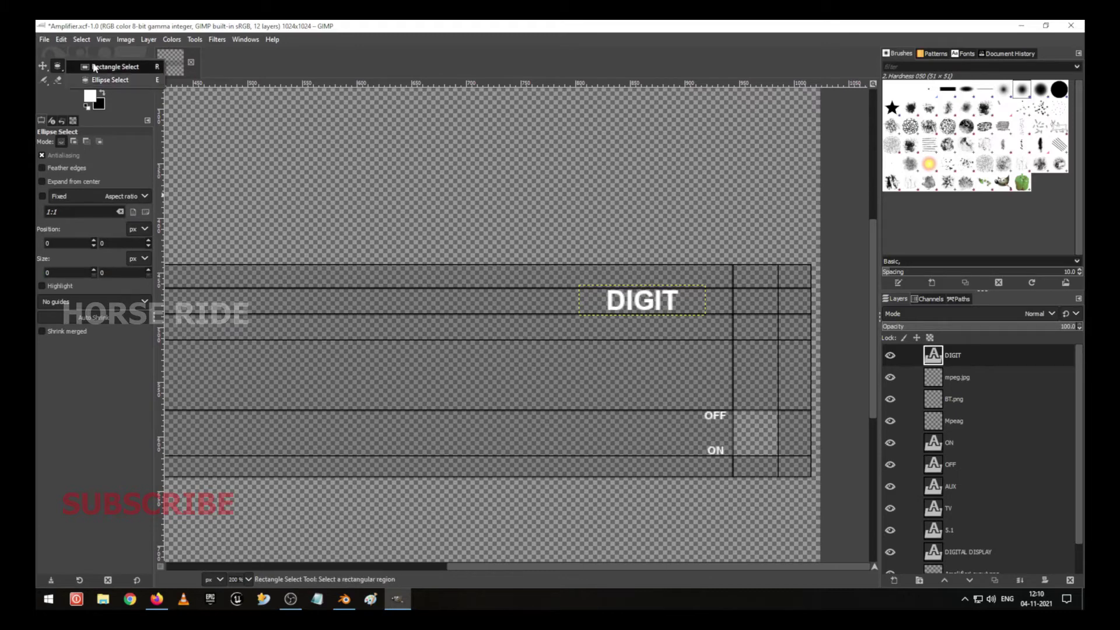
{"action": "left_click", "coordinate": [114, 67]}
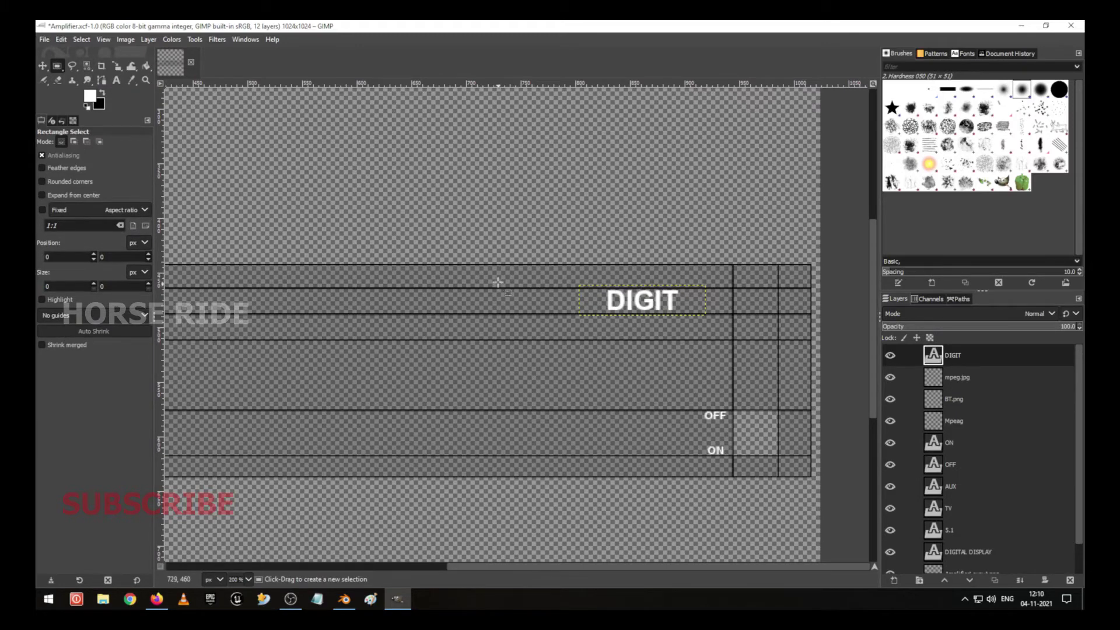
{"action": "left_click_drag", "start_coordinate": [495, 276], "coordinate": [521, 284]}
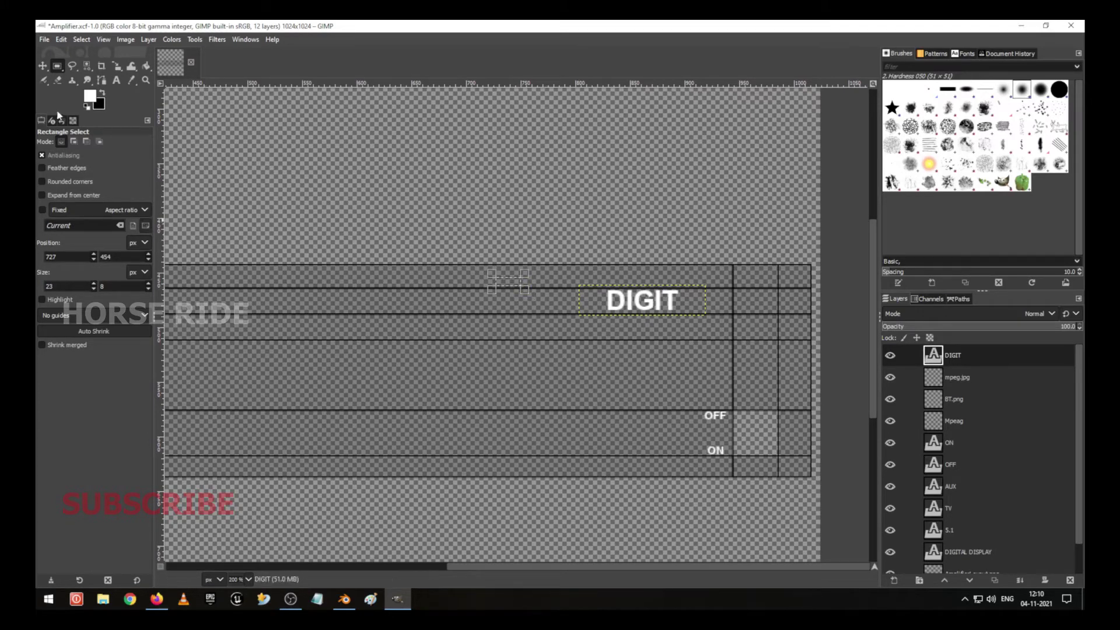
Try to fill the small rectangular selection with the foreground color while the DIGIT text layer is active.
{"action": "left_click", "coordinate": [61, 39]}
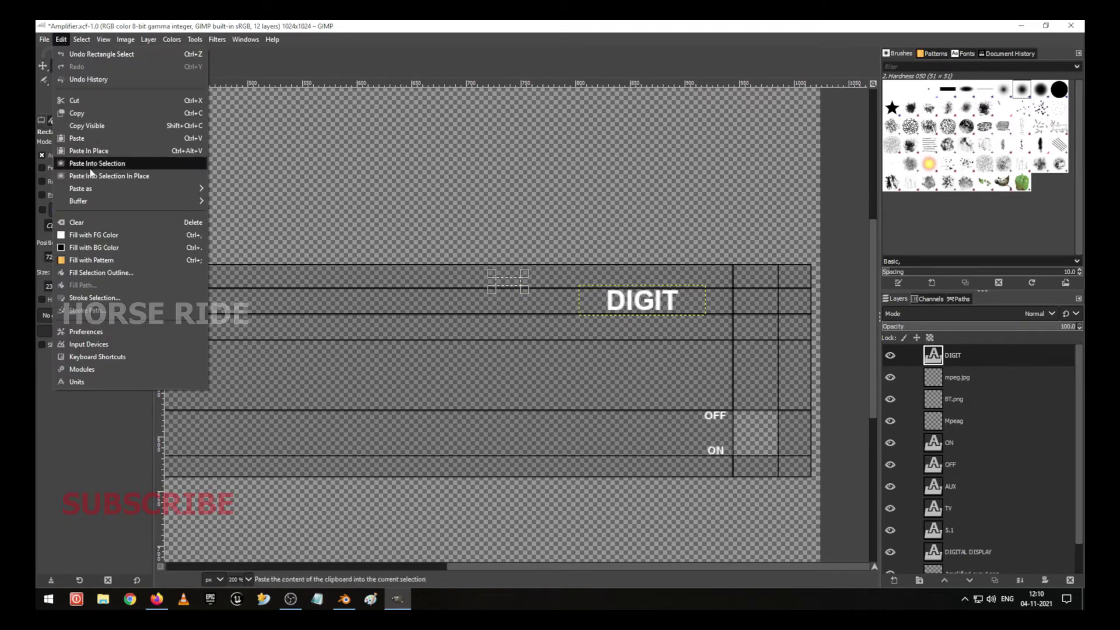
{"action": "left_click", "coordinate": [115, 235]}
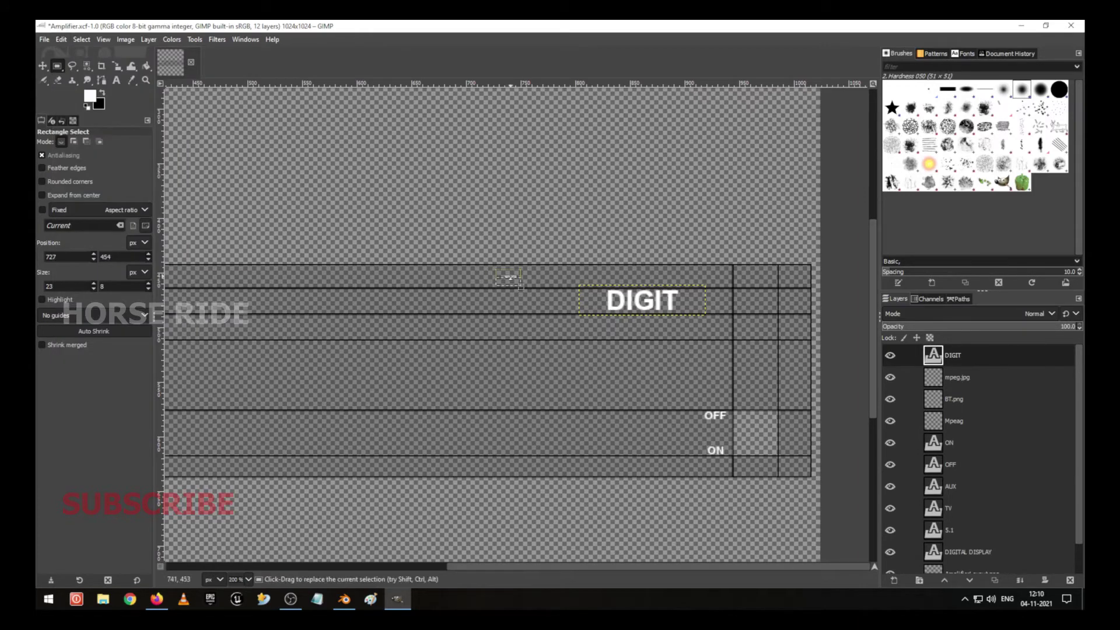
{"action": "left_click", "coordinate": [511, 283]}
{"action": "left_click", "coordinate": [61, 39]}
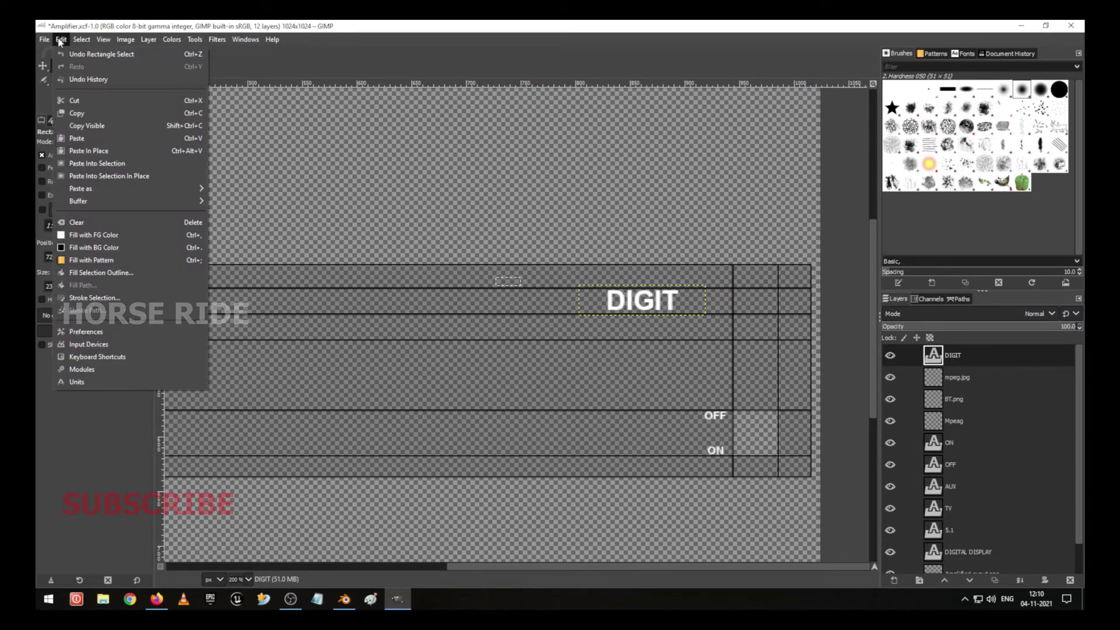
{"action": "left_click", "coordinate": [132, 232]}
{"action": "left_click", "coordinate": [43, 66]}
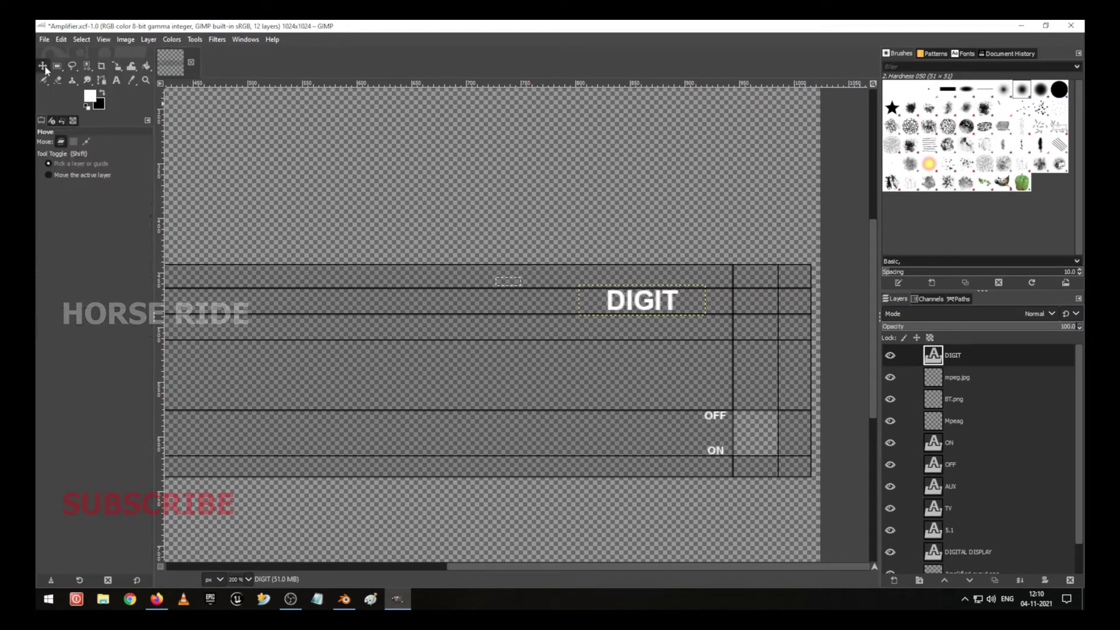
{"action": "left_click", "coordinate": [63, 39]}
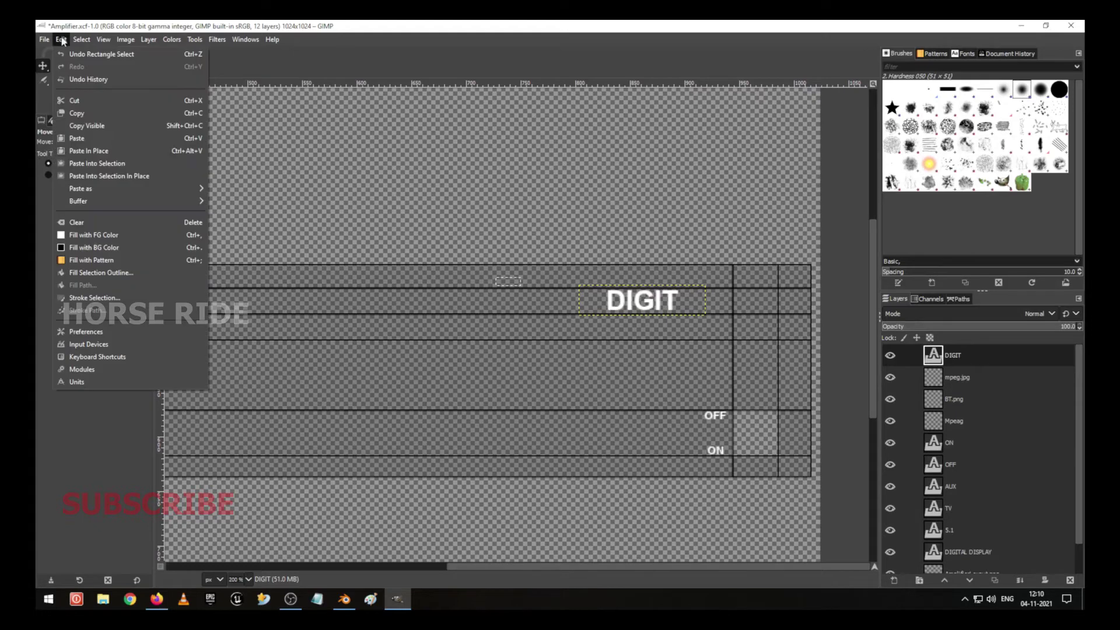
{"action": "left_click", "coordinate": [125, 231]}
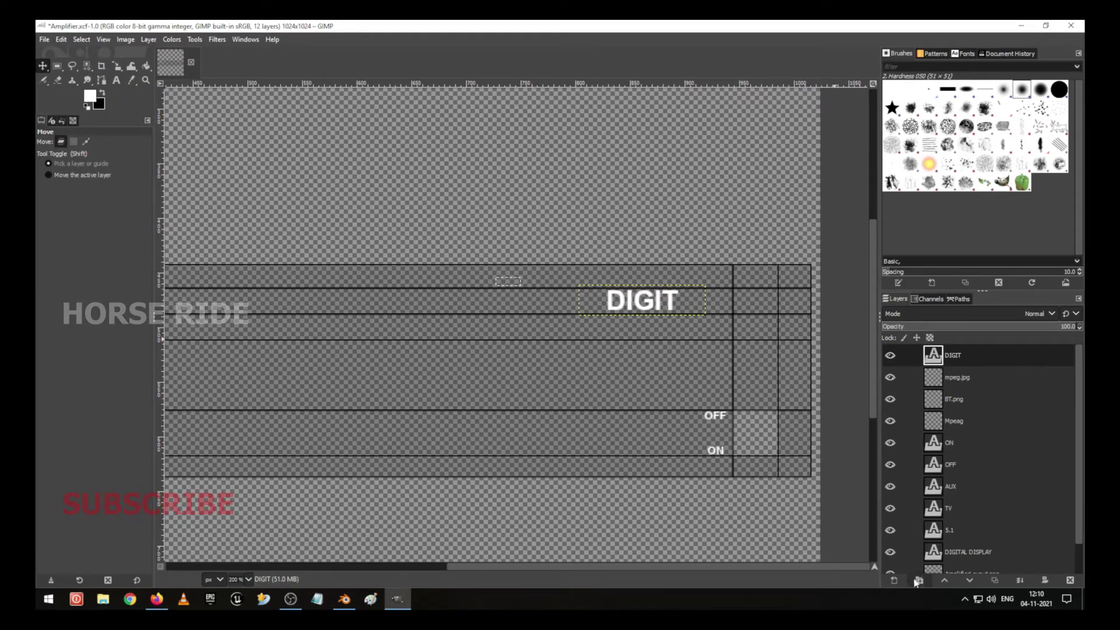
Create a new layer named PR and fill the small rectangular selection on it with the white foreground color.
{"action": "left_click", "coordinate": [894, 580]}
{"action": "left_click", "coordinate": [963, 569]}
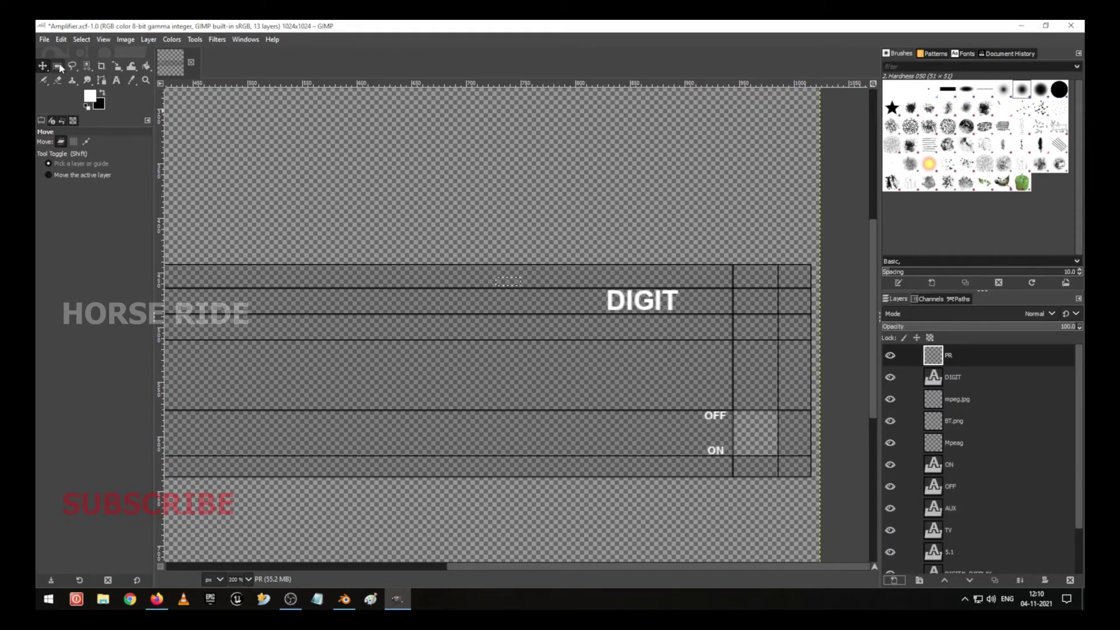
{"action": "left_click", "coordinate": [60, 39]}
{"action": "left_click", "coordinate": [97, 235]}
{"action": "scroll", "coordinate": [531, 289], "scroll_direction": "up", "scroll_amount": 2}
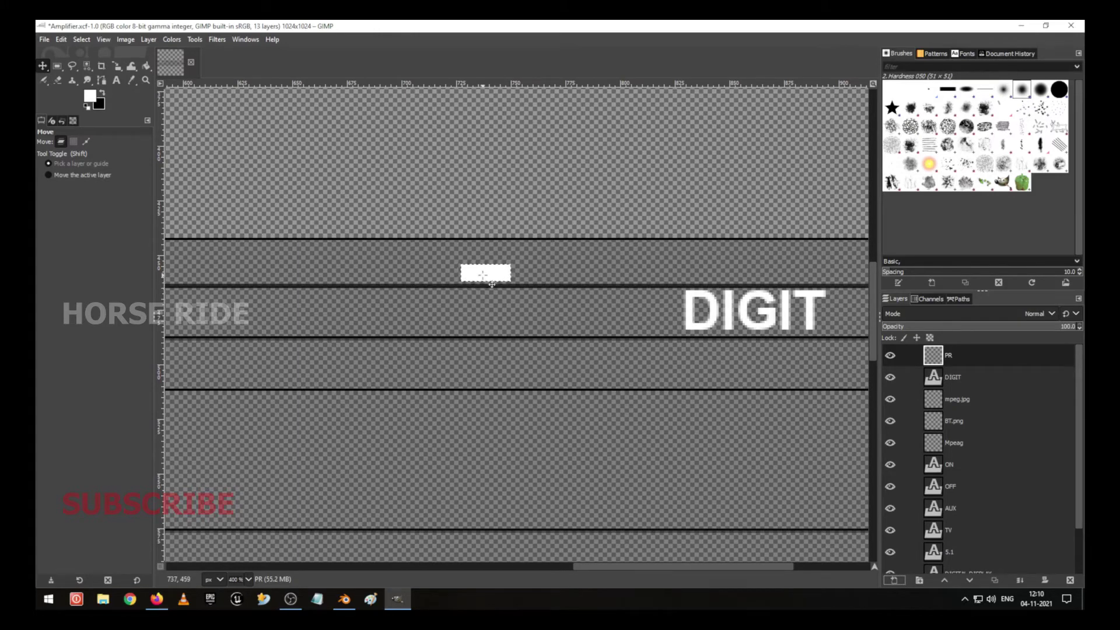
{"action": "key", "text": "shift+d"}
{"action": "right_click", "coordinate": [491, 331]}
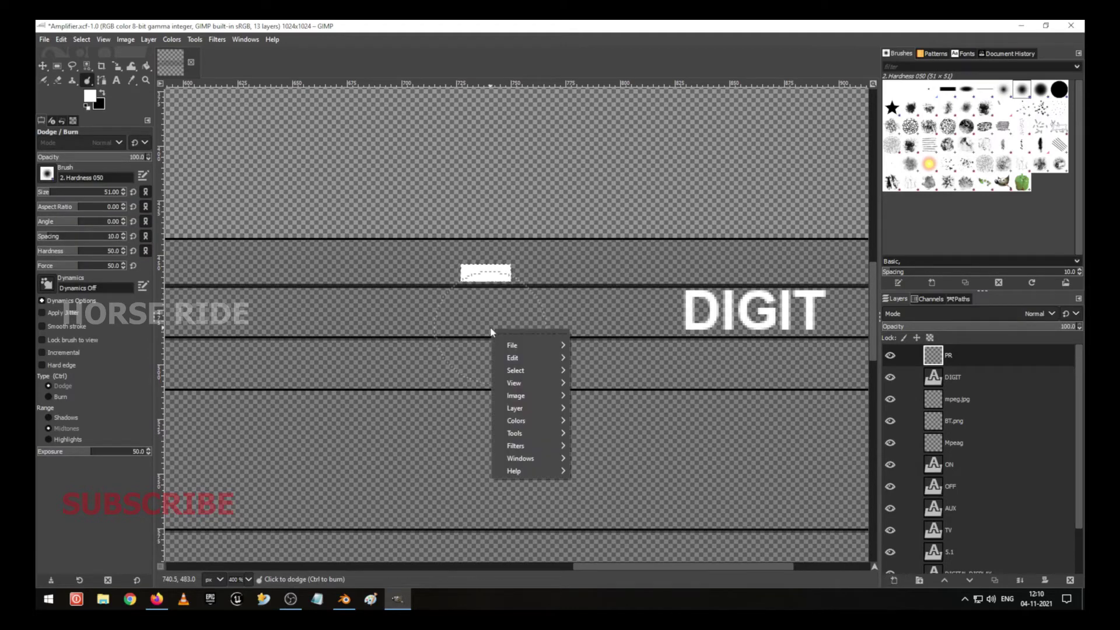
{"action": "left_click", "coordinate": [48, 61]}
{"action": "left_click", "coordinate": [47, 61]}
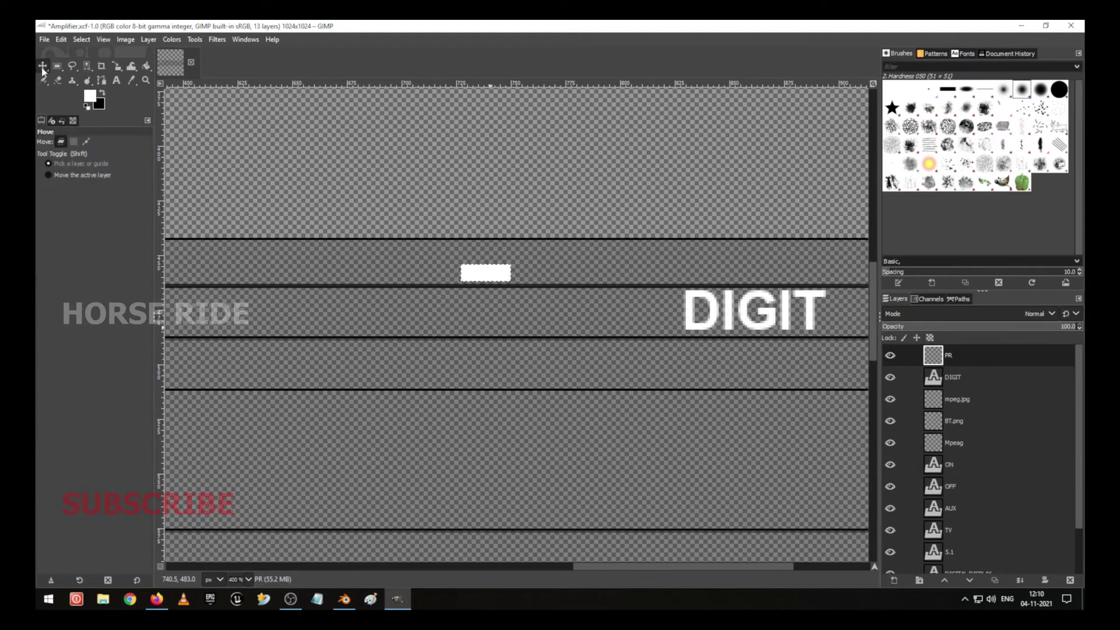
{"action": "left_click", "coordinate": [61, 40]}
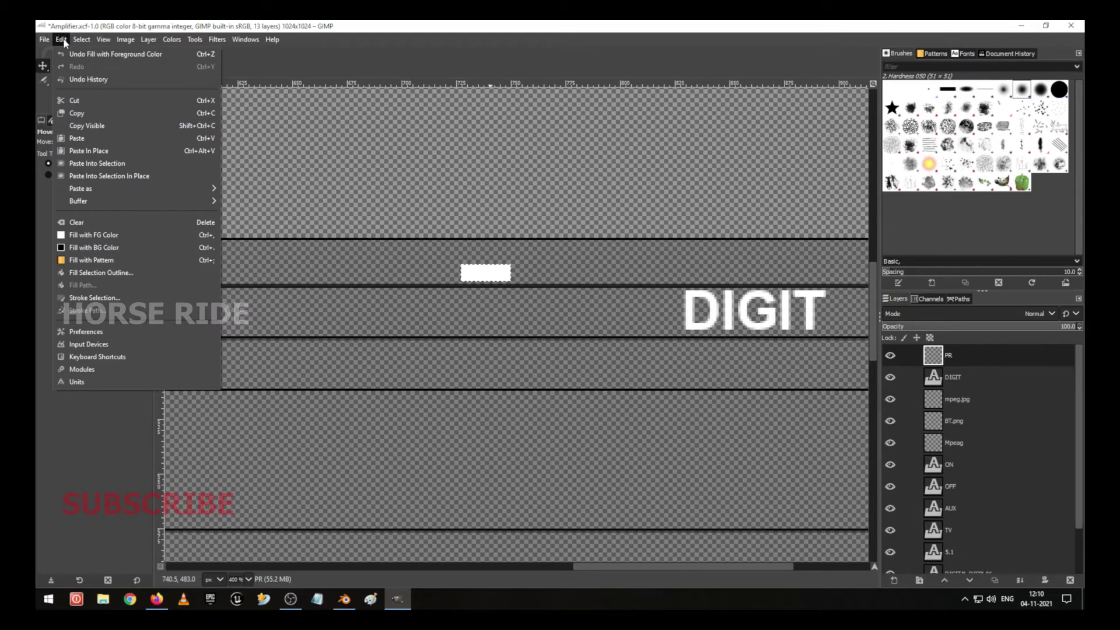
Copy the white rectangle from the PR layer and paste it as a floating selection.
{"action": "mouse_move", "coordinate": [76, 41]}
{"action": "left_click", "coordinate": [943, 357]}
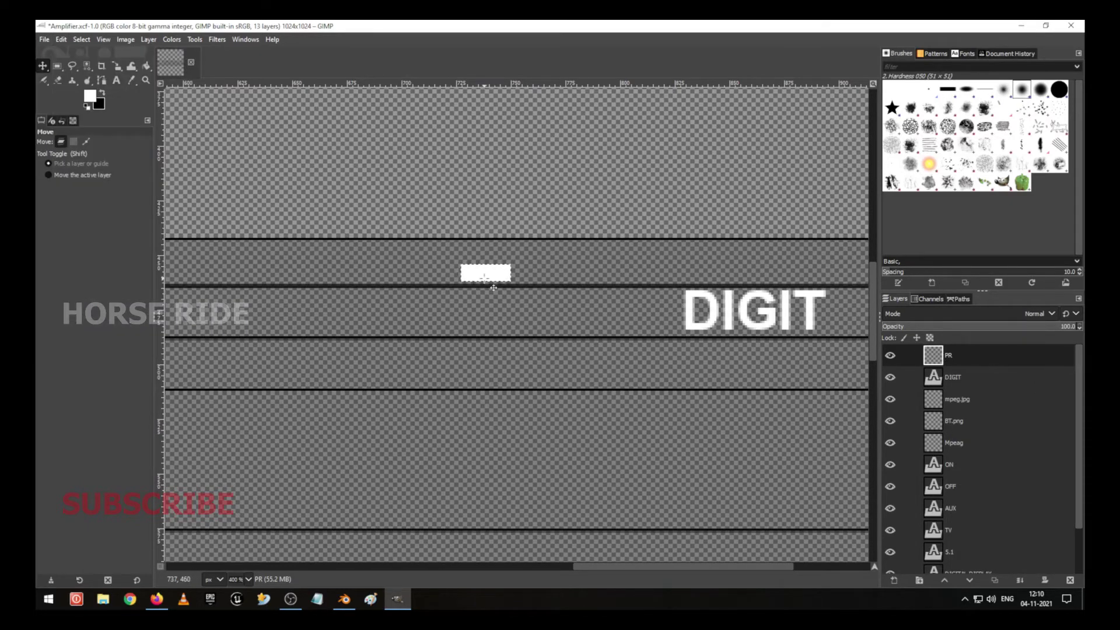
{"action": "key", "text": "ctrl+c"}
{"action": "key", "text": "ctrl+v"}
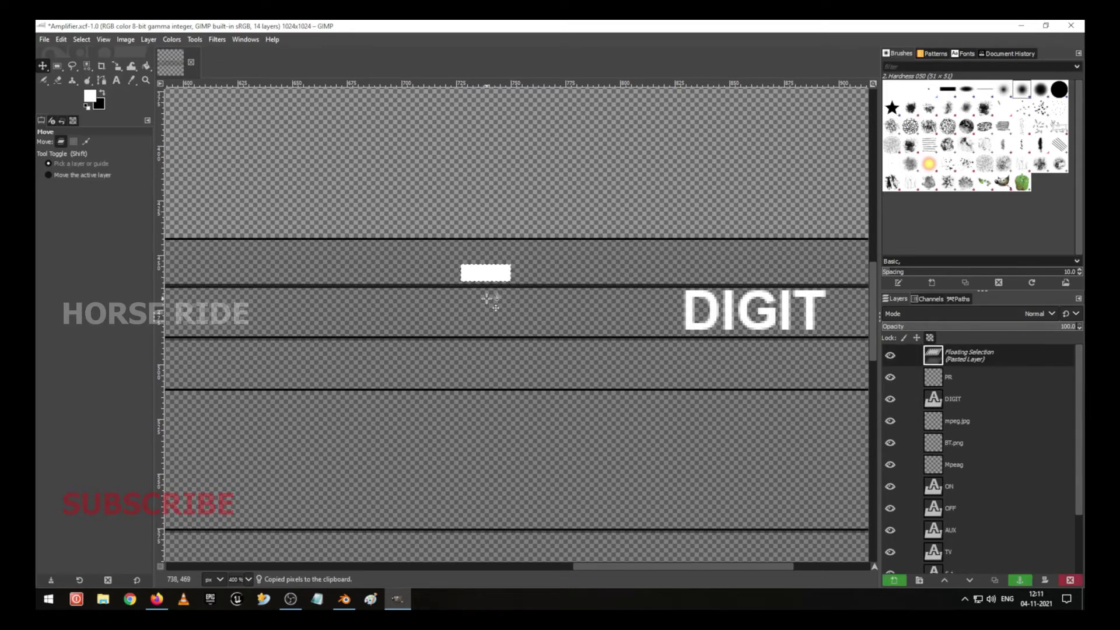
Stack two copies of the white rectangle below the original with narrow gaps and anchor them onto the PR layer.
{"action": "left_click_drag", "start_coordinate": [497, 286], "coordinate": [495, 331]}
{"action": "key", "text": "ctrl+c"}
{"action": "key", "text": "ctrl+v"}
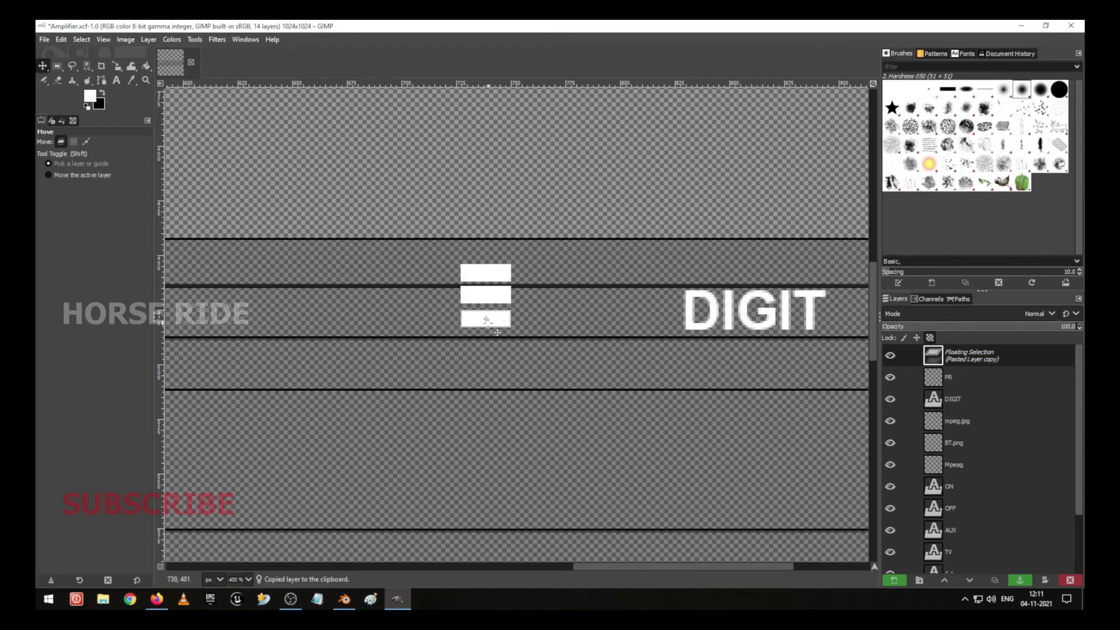
{"action": "key", "text": "ctrl"}
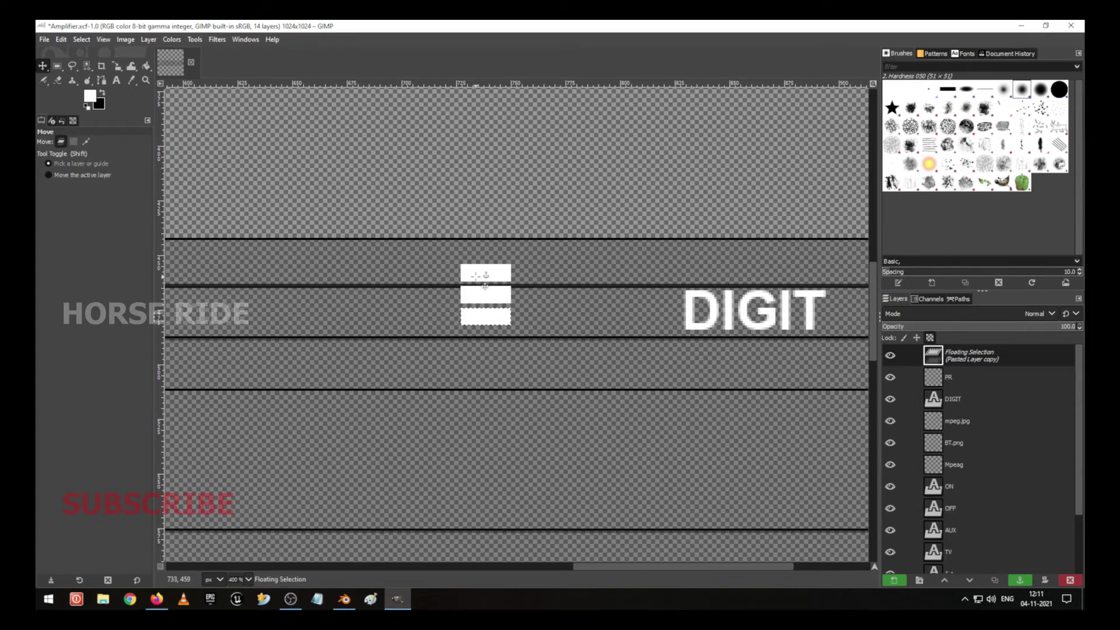
{"action": "key", "text": "shift"}
{"action": "key", "text": "shift"}
{"action": "key", "text": "ctrl+h"}
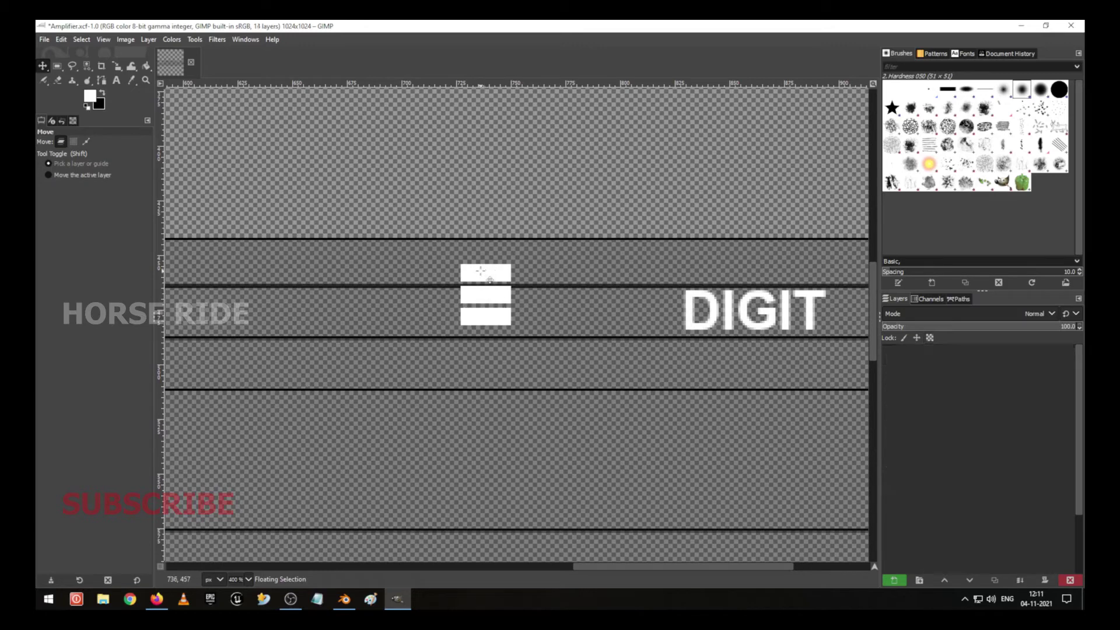
Move the three stacked white bars on the PR layer close beside the start of the DIGIT text, slightly above its baseline.
{"action": "left_click", "coordinate": [498, 291]}
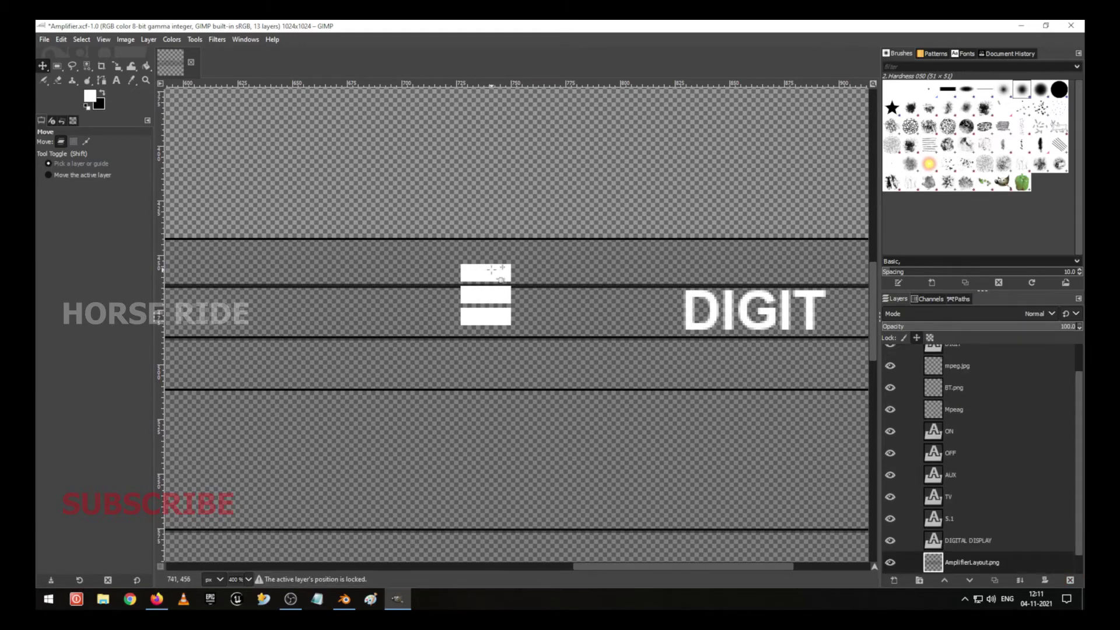
{"action": "left_click_drag", "start_coordinate": [492, 270], "coordinate": [641, 288]}
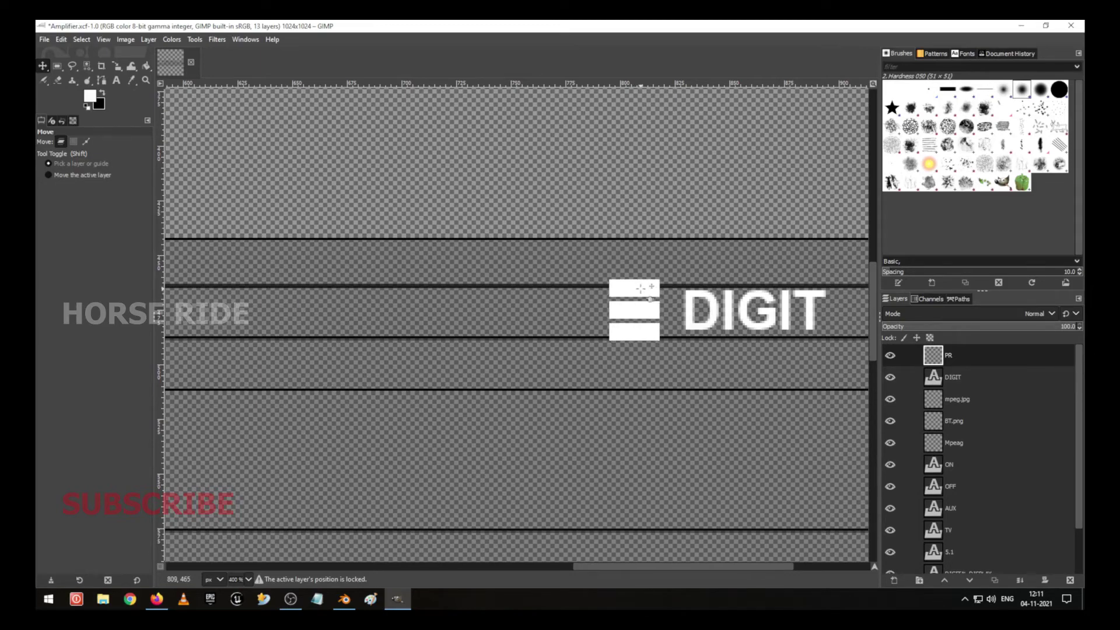
{"action": "left_click", "coordinate": [742, 368]}
{"action": "scroll", "coordinate": [732, 366], "scroll_direction": "down", "scroll_amount": 4}
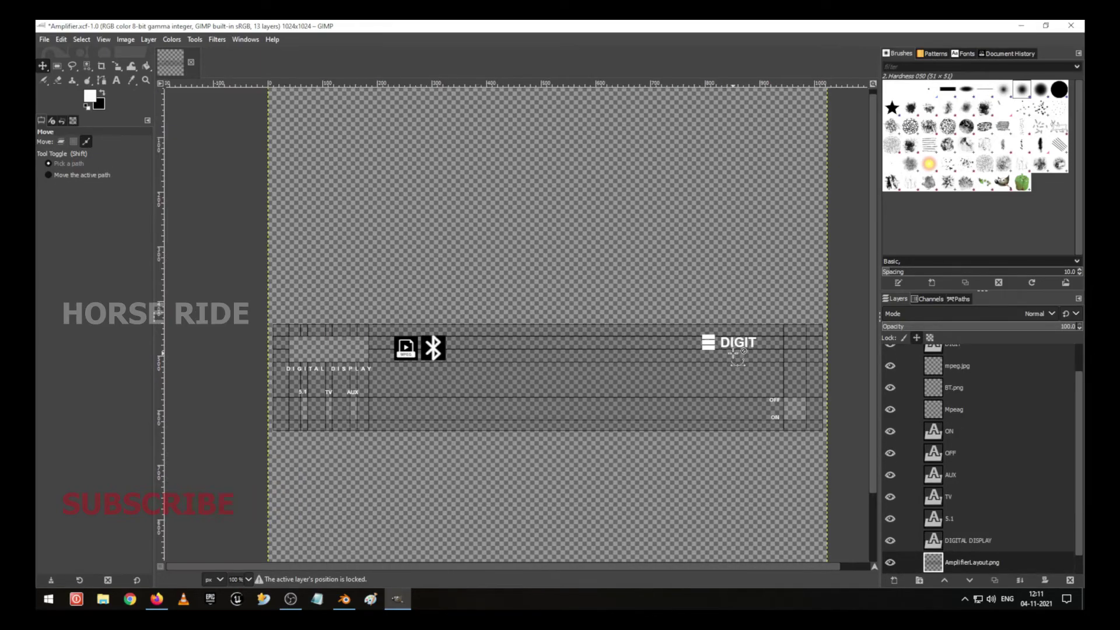
{"action": "scroll", "coordinate": [728, 366], "scroll_direction": "up", "scroll_amount": 3}
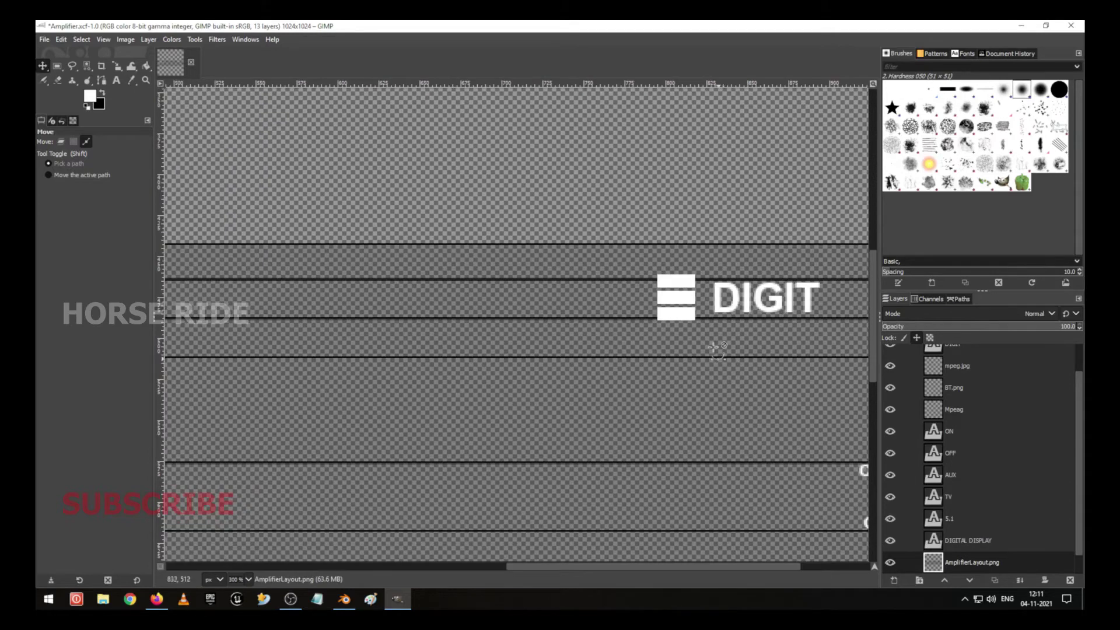
{"action": "left_click_drag", "start_coordinate": [677, 295], "coordinate": [684, 286]}
Add the centered text "POWERED SYSTEM" in white Arial Bold, 10 px, in the strip below the DIGIT logo.
{"action": "scroll", "coordinate": [698, 338], "scroll_direction": "right", "scroll_amount": 5}
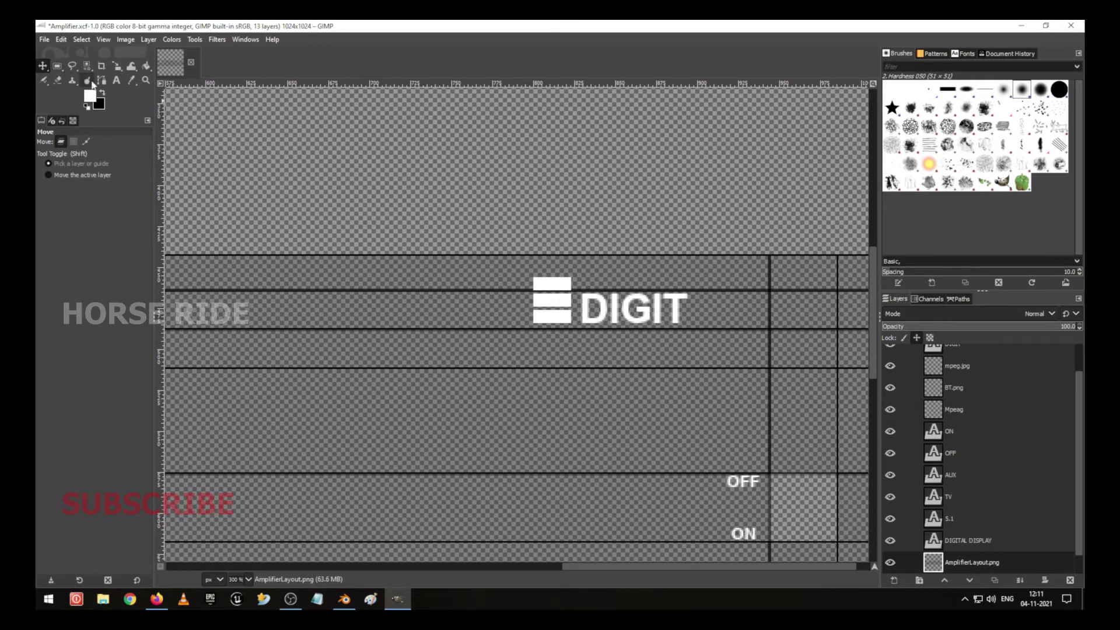
{"action": "left_click", "coordinate": [116, 80]}
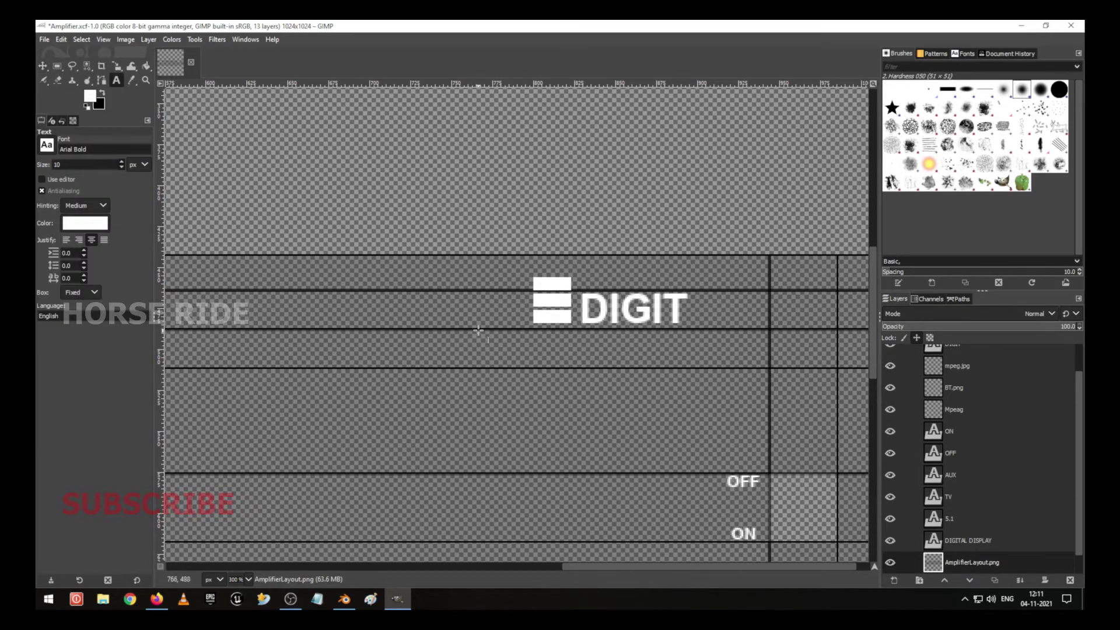
{"action": "left_click_drag", "start_coordinate": [512, 329], "coordinate": [716, 367]}
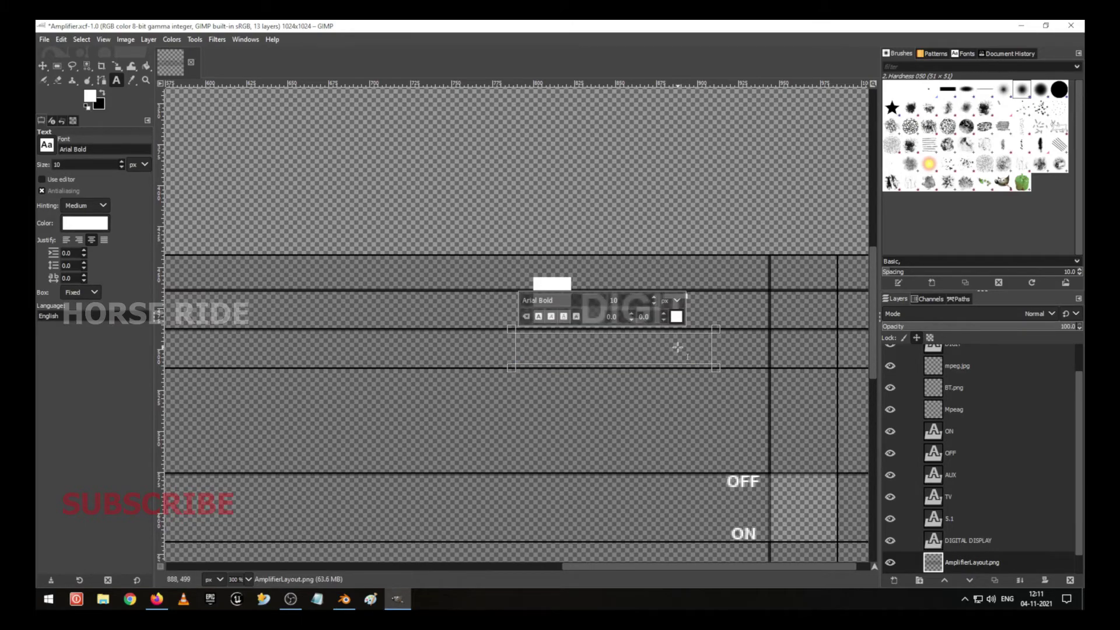
{"action": "type", "text": "POWERS"}
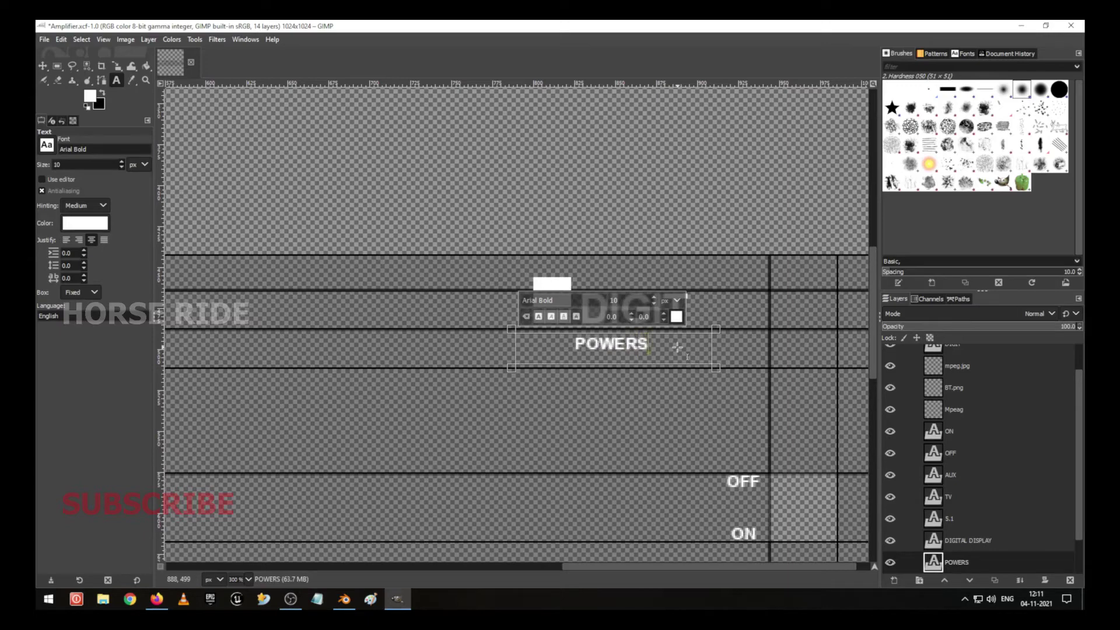
{"action": "key", "text": "BackSpace"}
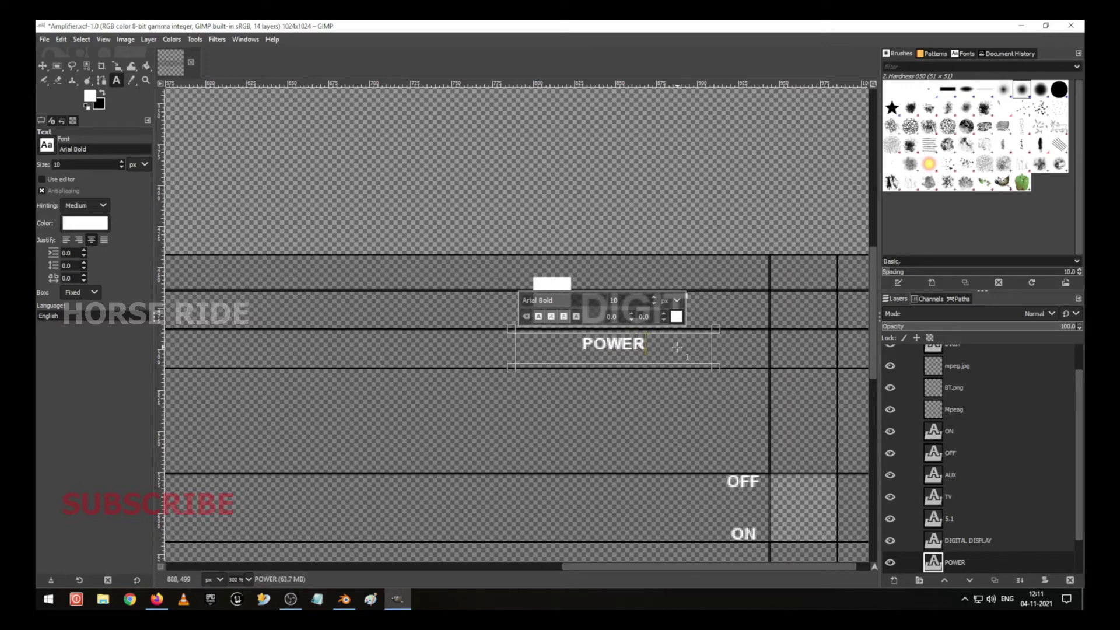
{"action": "type", "text": "ED "}
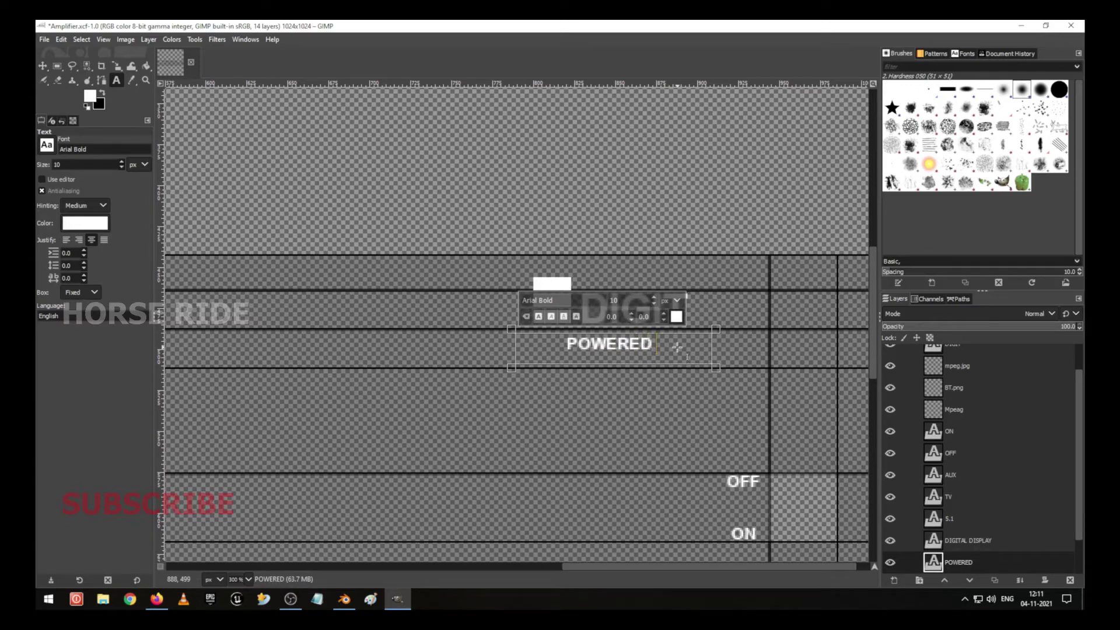
{"action": "type", "text": "SYSTEMS"}
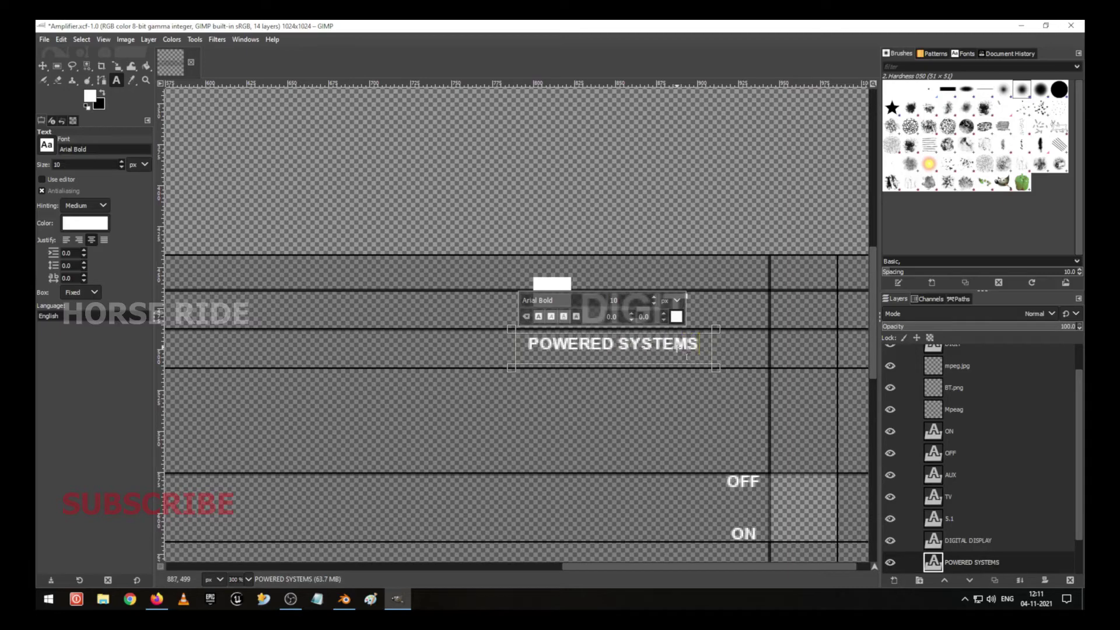
{"action": "key", "text": "BackSpace"}
{"action": "key", "text": "Return"}
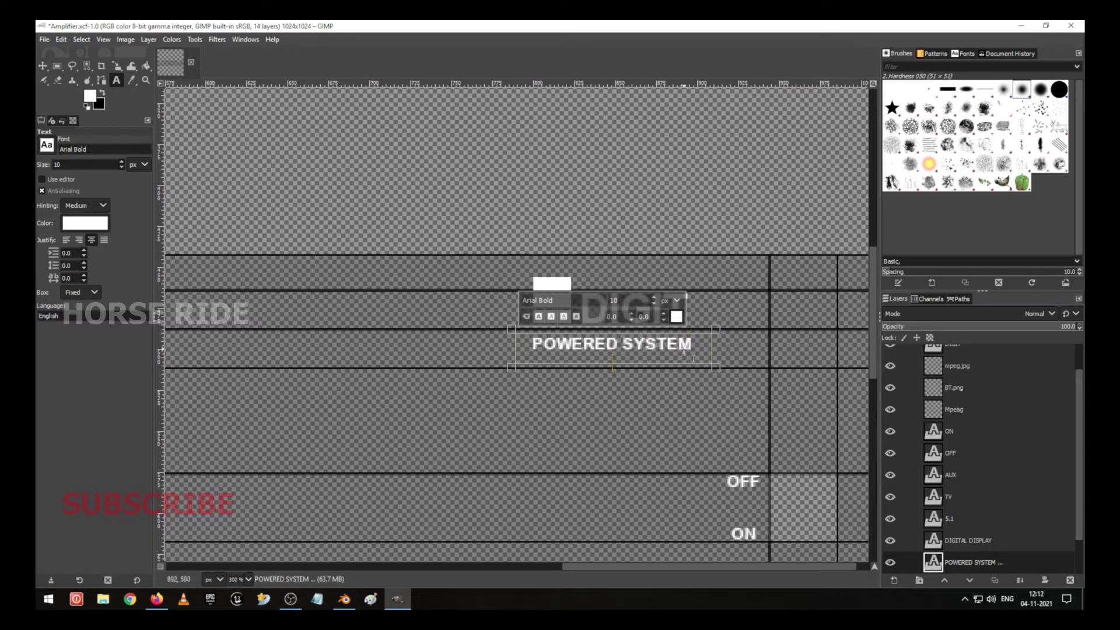
Select all characters of the POWERED SYSTEM text.
{"action": "left_click_drag", "start_coordinate": [685, 351], "coordinate": [510, 341]}
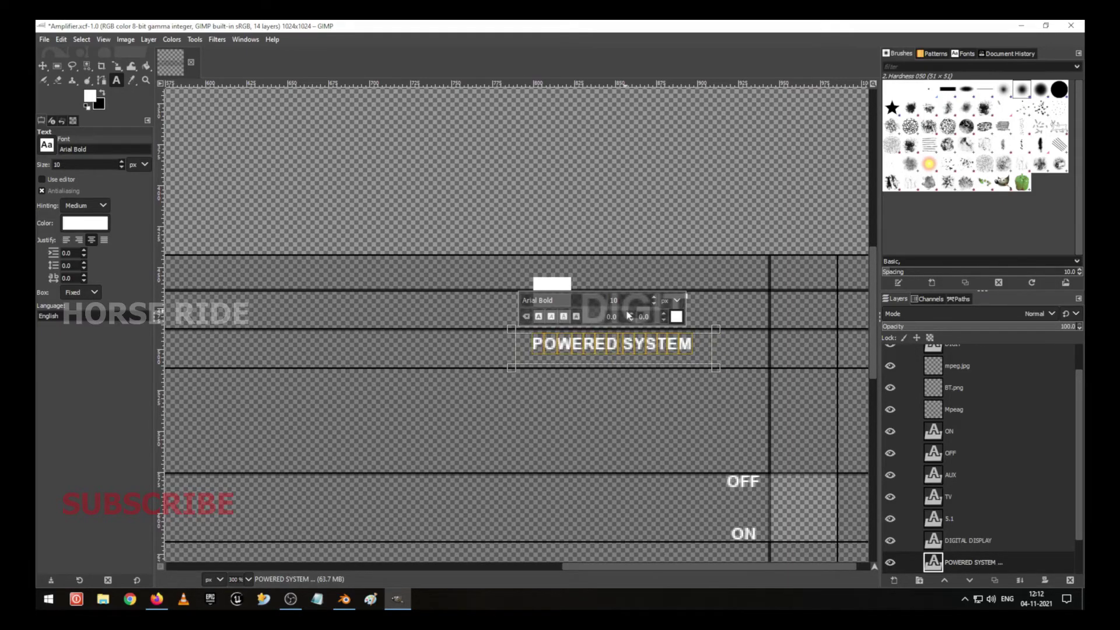
Set the font size of the POWERED SYSTEM text to 12 px.
{"action": "left_click", "coordinate": [654, 298]}
{"action": "left_click", "coordinate": [654, 299]}
{"action": "left_click", "coordinate": [653, 298]}
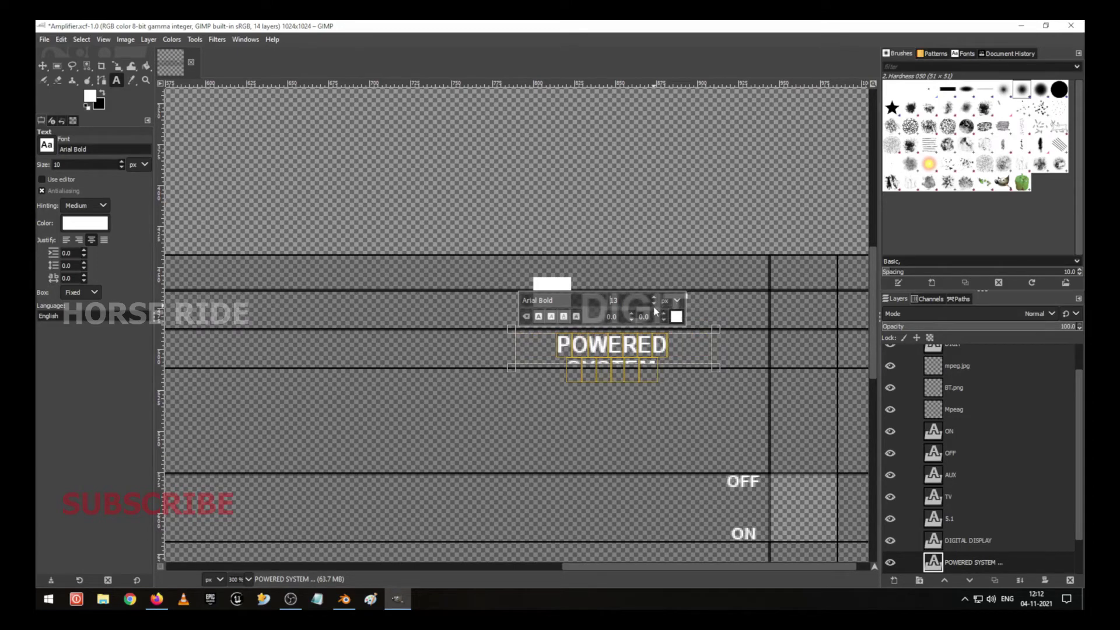
{"action": "left_click", "coordinate": [654, 304]}
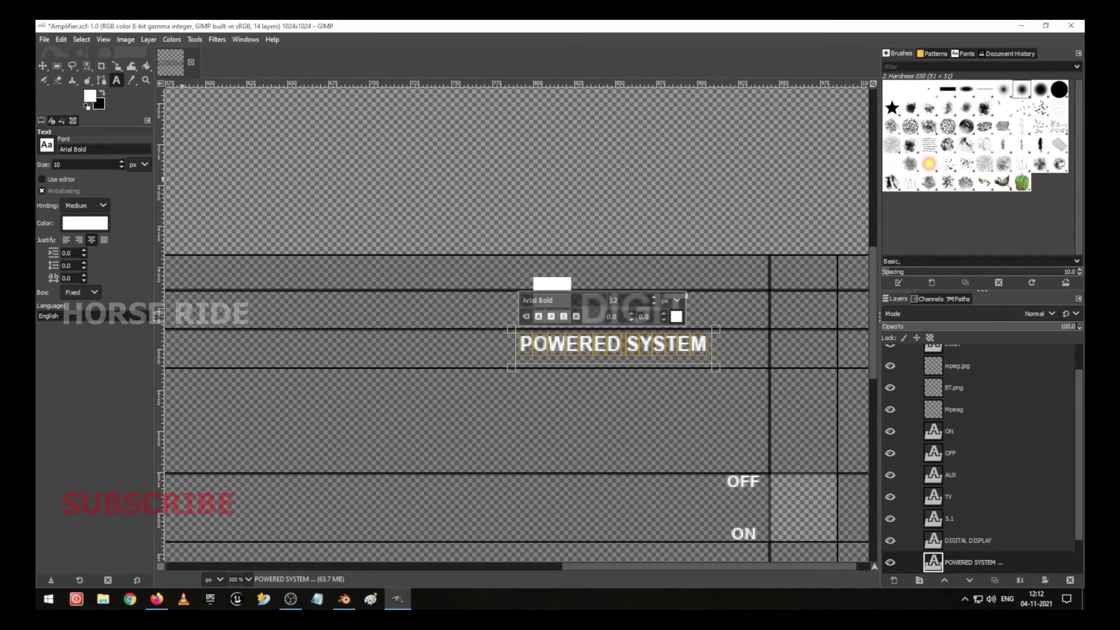
Move the POWERED SYSTEM text slightly left to sit beneath the DIGIT logo, and save the image.
{"action": "left_click", "coordinate": [42, 66]}
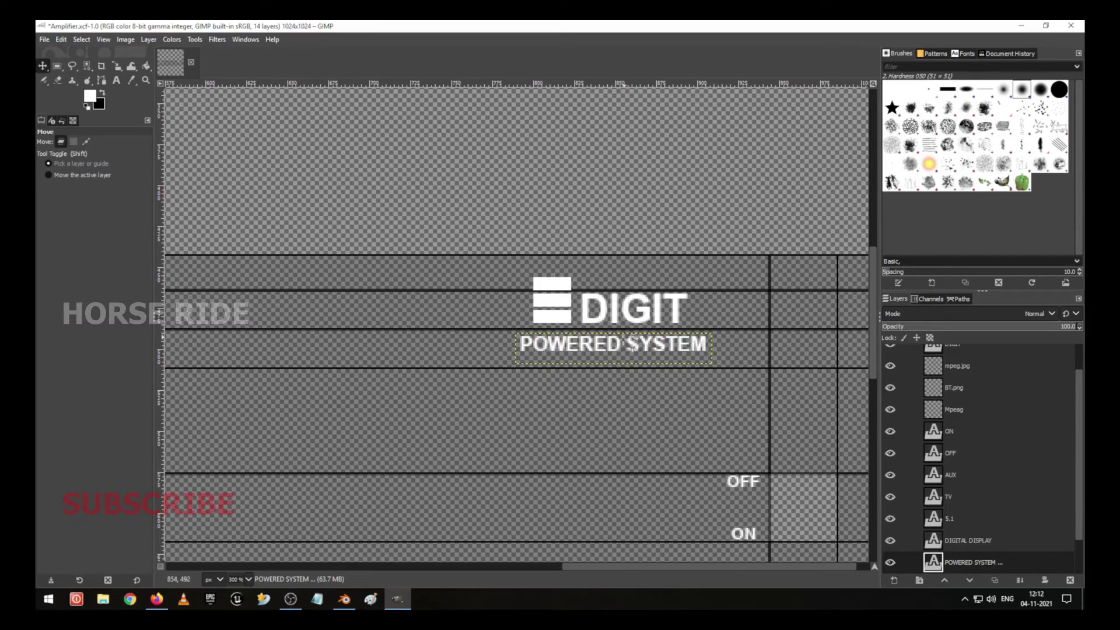
{"action": "left_click_drag", "start_coordinate": [645, 358], "coordinate": [638, 356]}
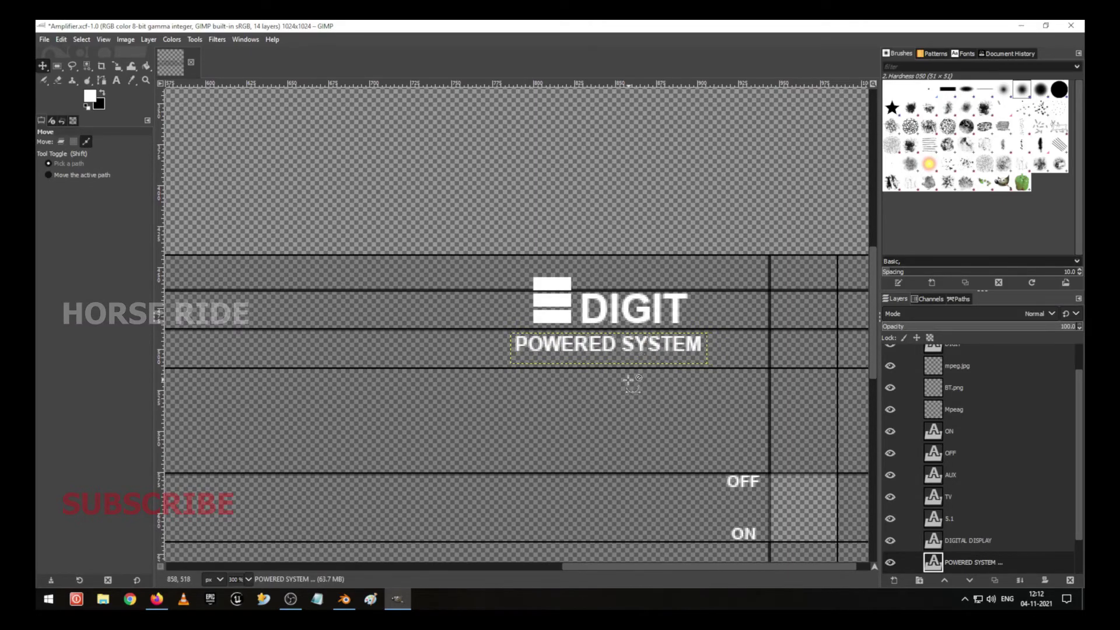
{"action": "scroll", "coordinate": [629, 384], "scroll_direction": "down", "scroll_amount": 4, "text": "ctrl"}
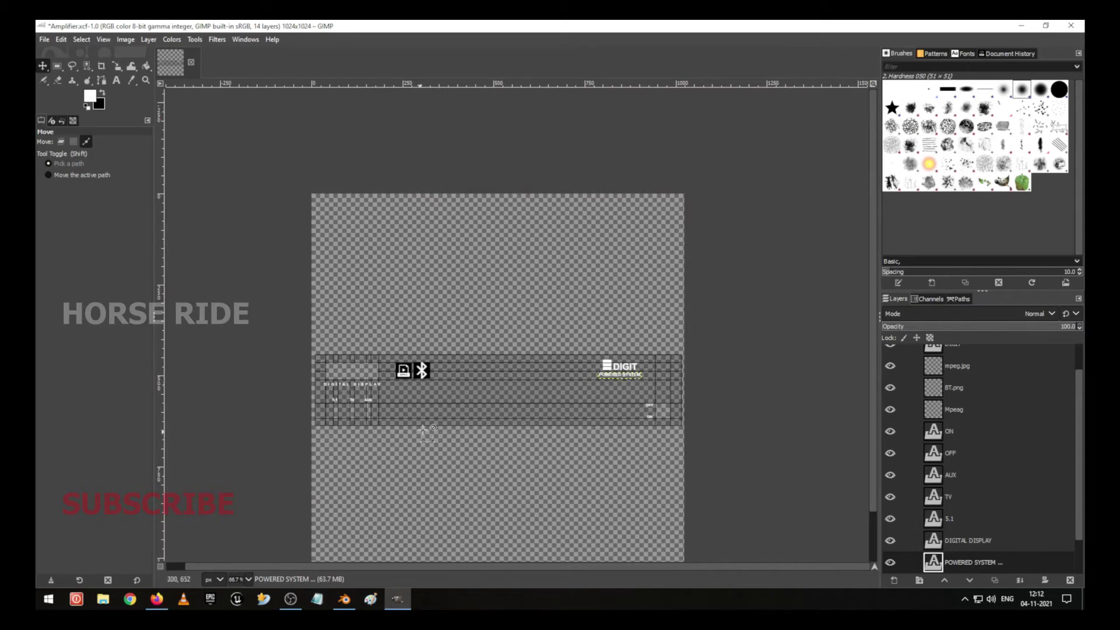
{"action": "scroll", "coordinate": [464, 401], "scroll_direction": "up", "scroll_amount": 1, "text": "ctrl"}
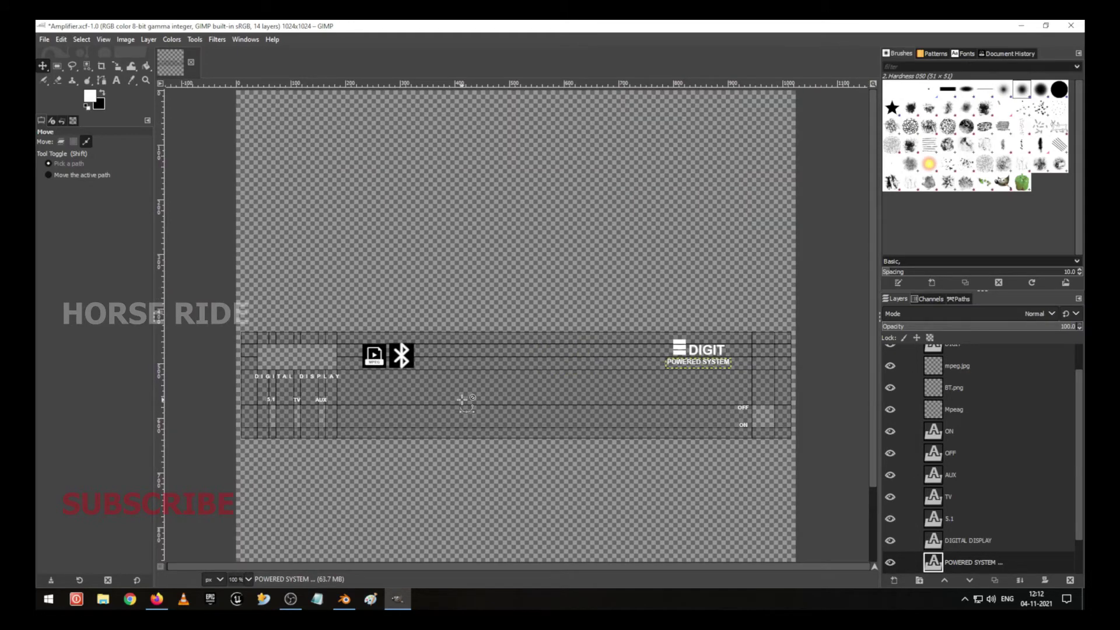
{"action": "key", "text": "ctrl+s"}
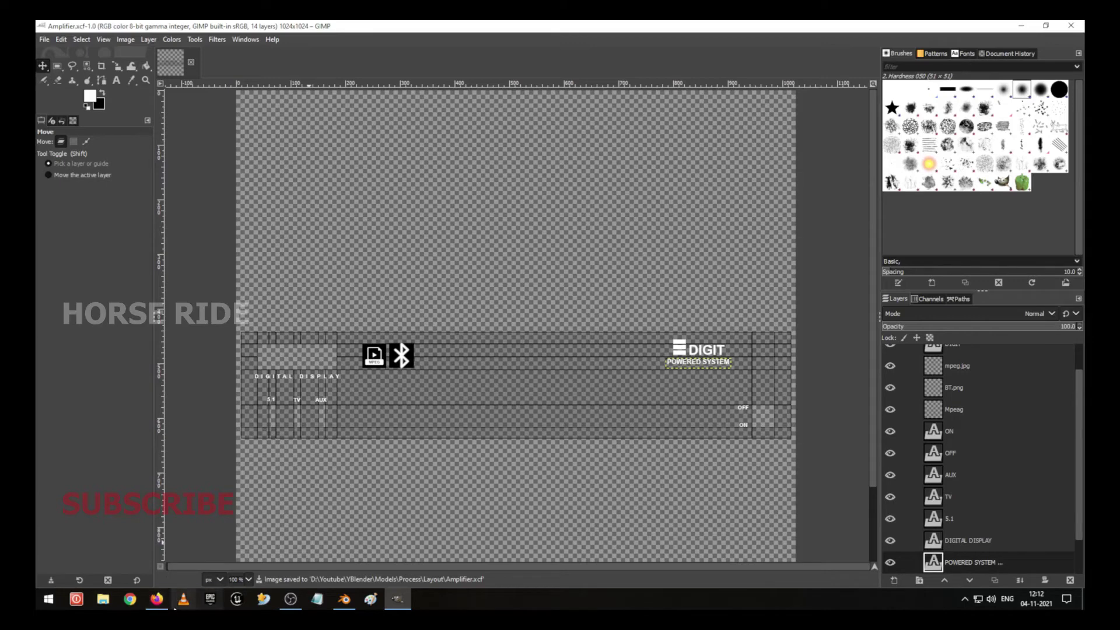
Switch to Firefox and search Google Images for "volume logo".
{"action": "left_click", "coordinate": [157, 599]}
{"action": "triple_click", "coordinate": [258, 85]}
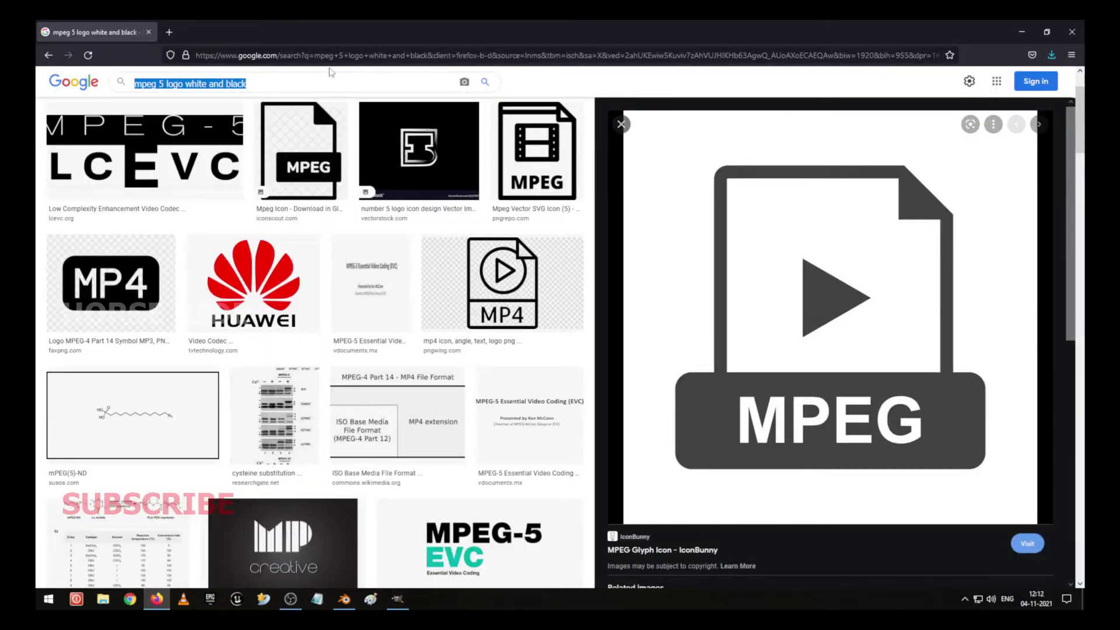
{"action": "type", "text": "volume"}
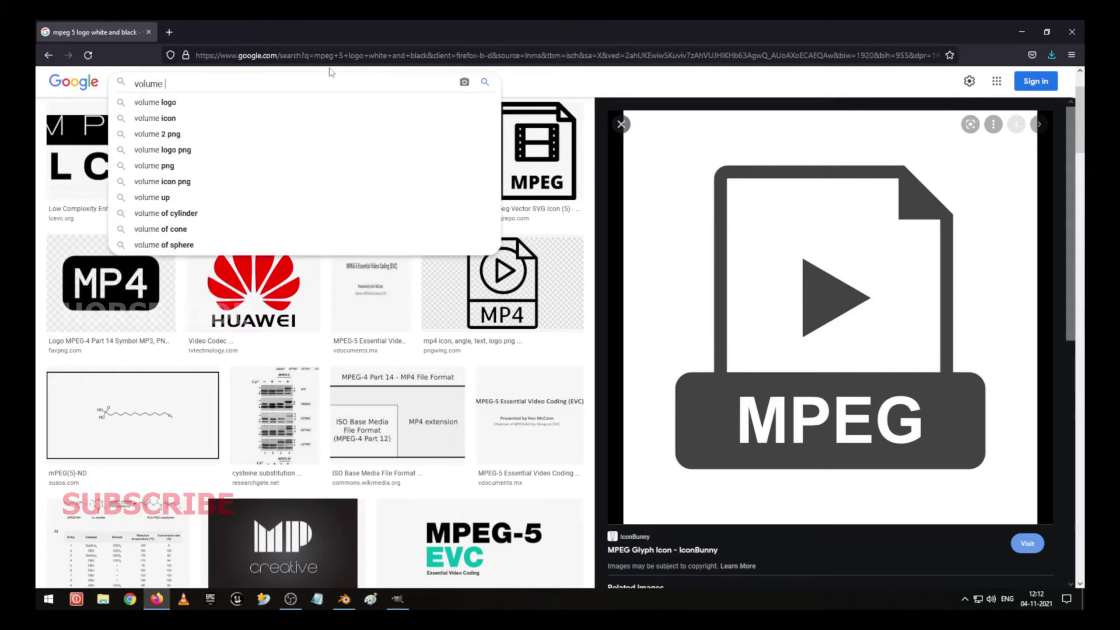
{"action": "key", "text": "Down"}
{"action": "key", "text": "Return"}
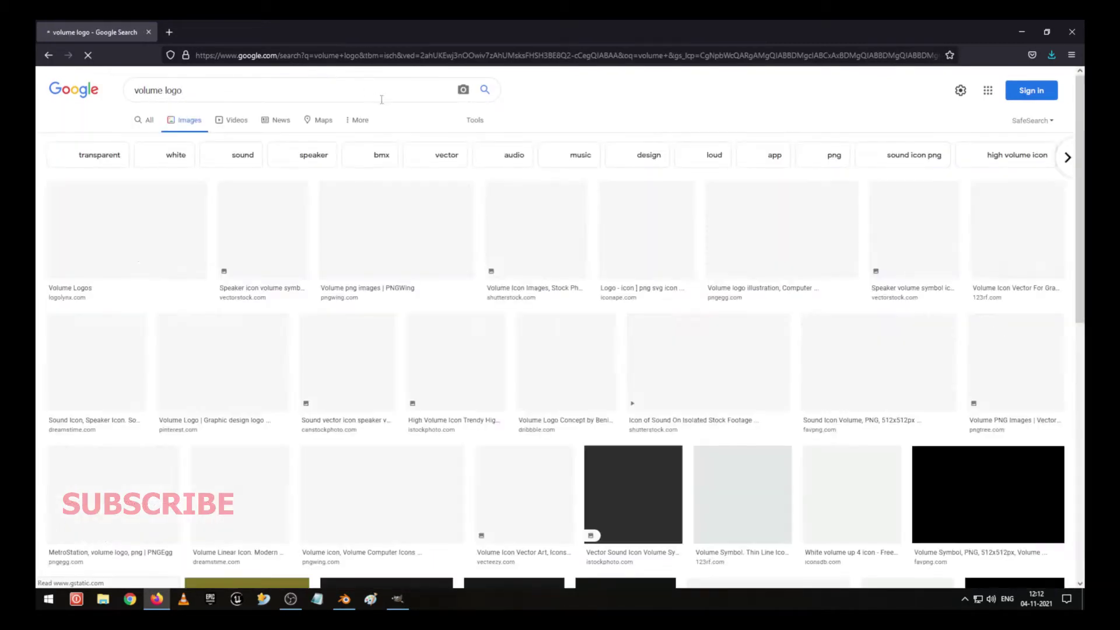
Change the image search to "volume increase less circle icon" and look through the results.
{"action": "left_click", "coordinate": [235, 97]}
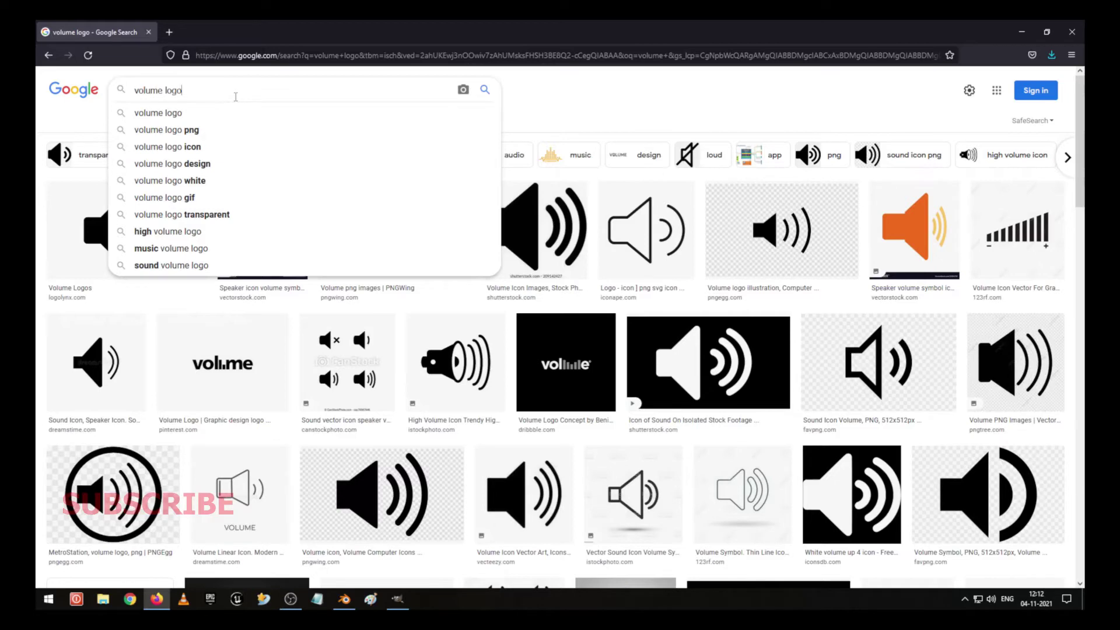
{"action": "key", "text": "BackSpace"}
{"action": "key", "text": "BackSpace"}
{"action": "key", "text": "BackSpace"}
{"action": "type", "text": "in"}
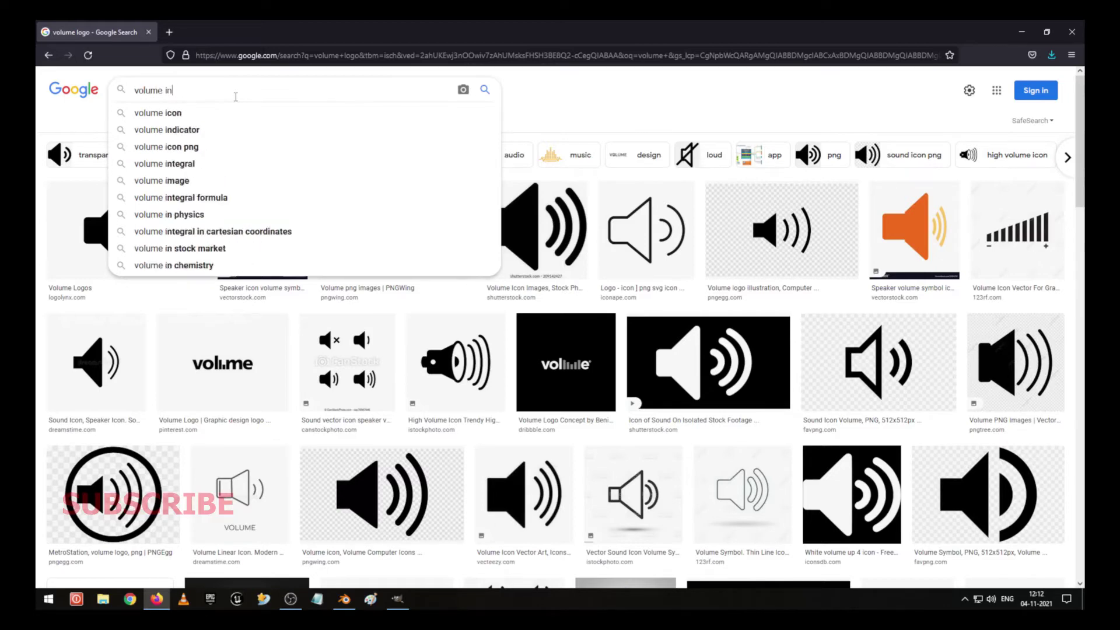
{"action": "type", "text": "cre"}
{"action": "key", "text": "Down"}
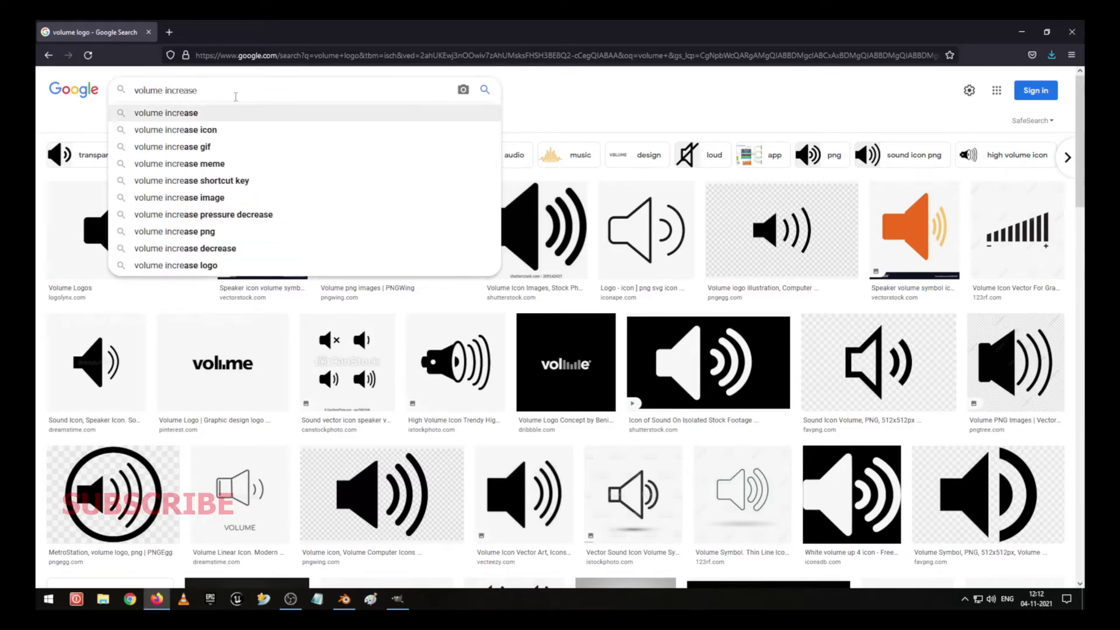
{"action": "type", "text": "l"}
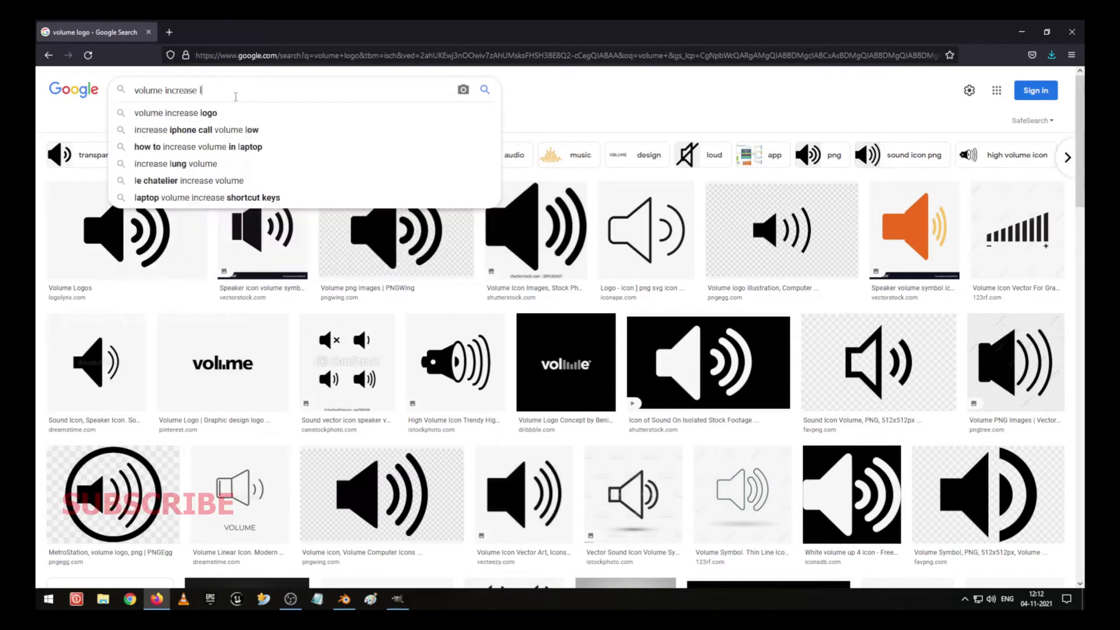
{"action": "type", "text": "ess cir"}
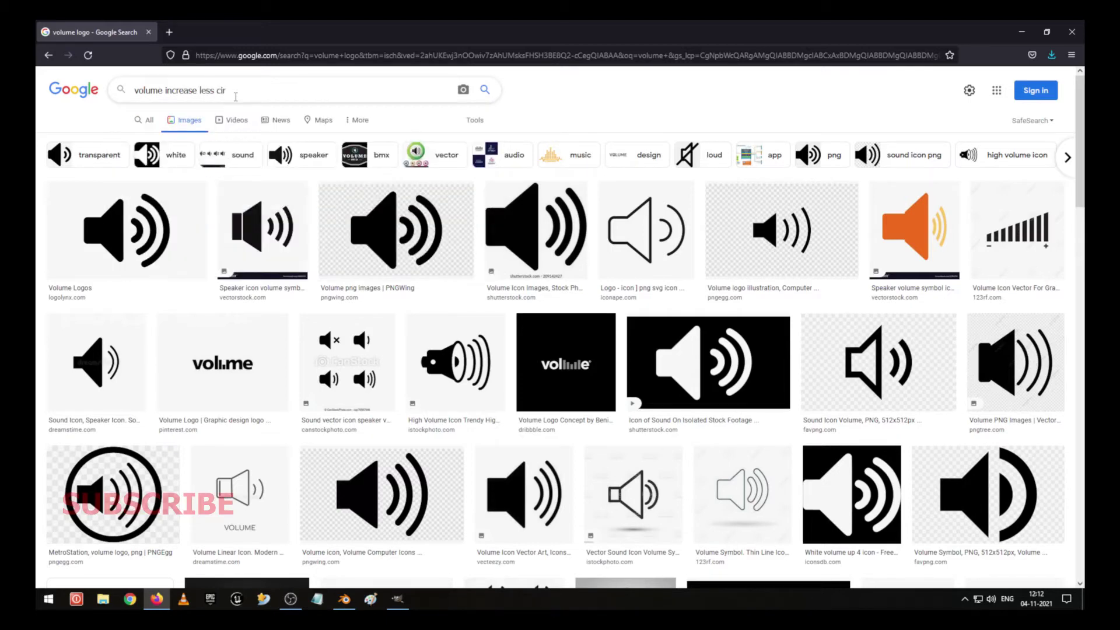
{"action": "type", "text": "cle icon"}
{"action": "left_click", "coordinate": [485, 90]}
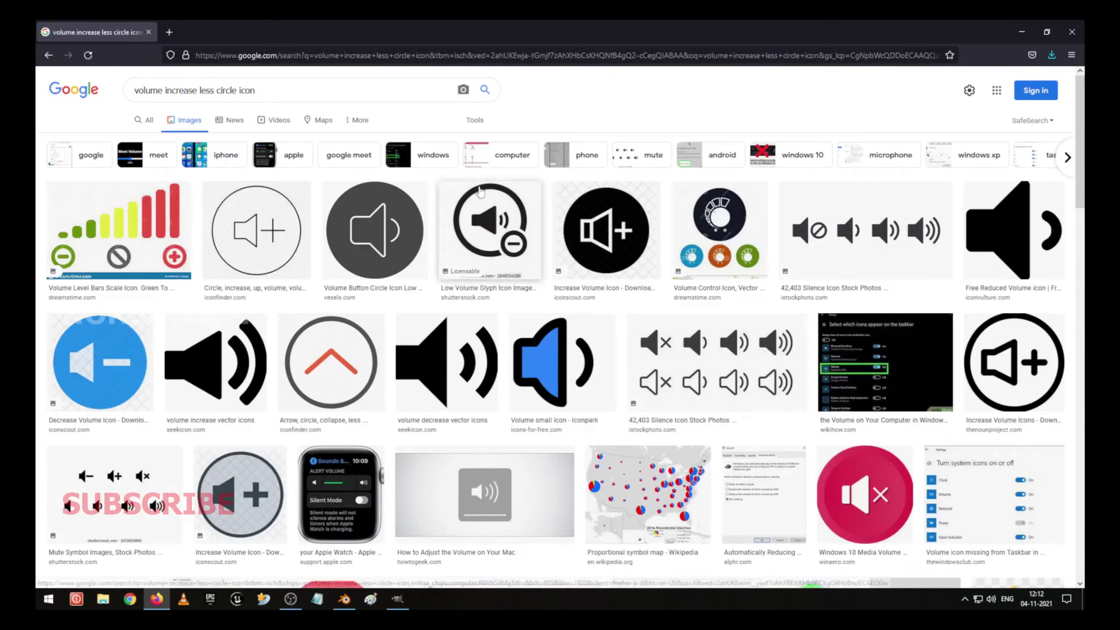
{"action": "scroll", "coordinate": [459, 353], "scroll_direction": "down", "scroll_amount": 3}
{"action": "scroll", "coordinate": [459, 353], "scroll_direction": "down", "scroll_amount": 15}
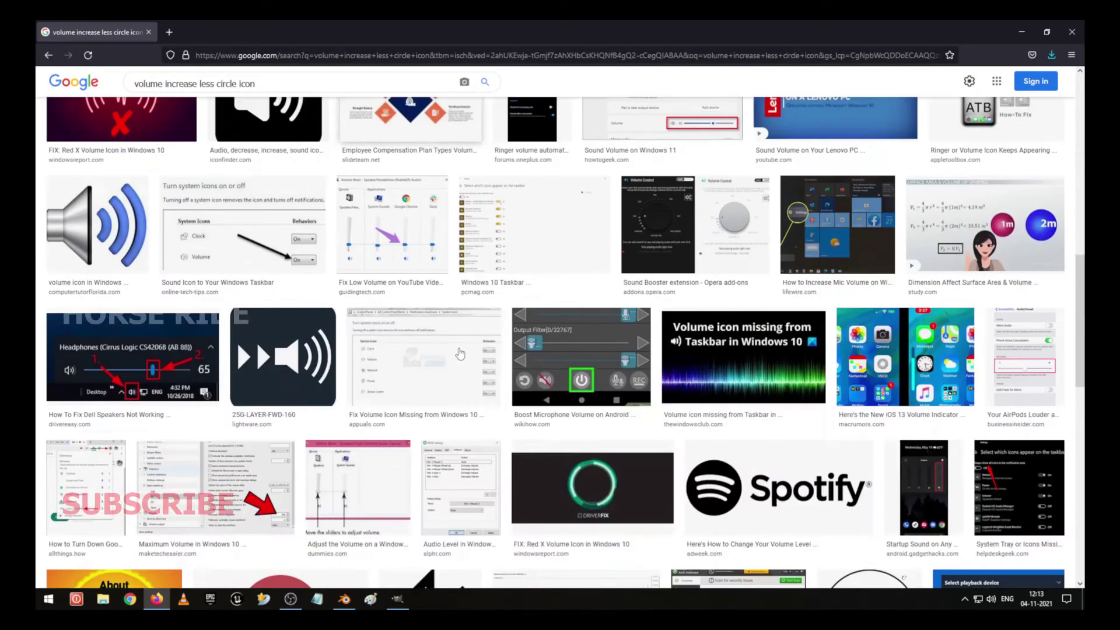
{"action": "scroll", "coordinate": [459, 353], "scroll_direction": "down", "scroll_amount": 5}
{"action": "scroll", "coordinate": [459, 353], "scroll_direction": "up", "scroll_amount": 20}
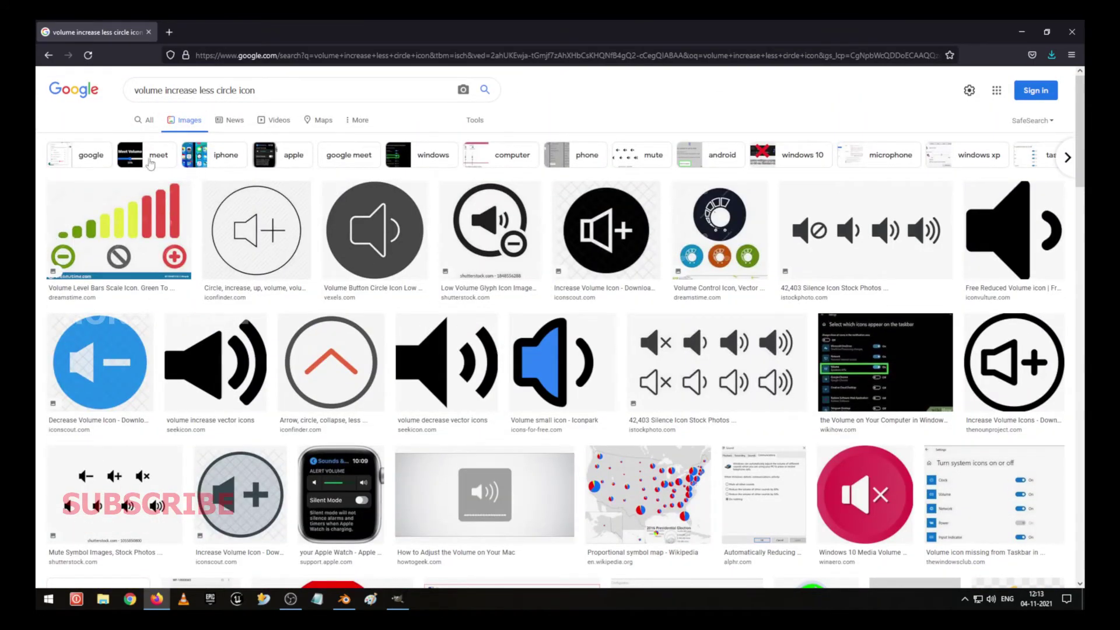
Change the image search to "Amplifier volume circle icon".
{"action": "double_click", "coordinate": [182, 91]}
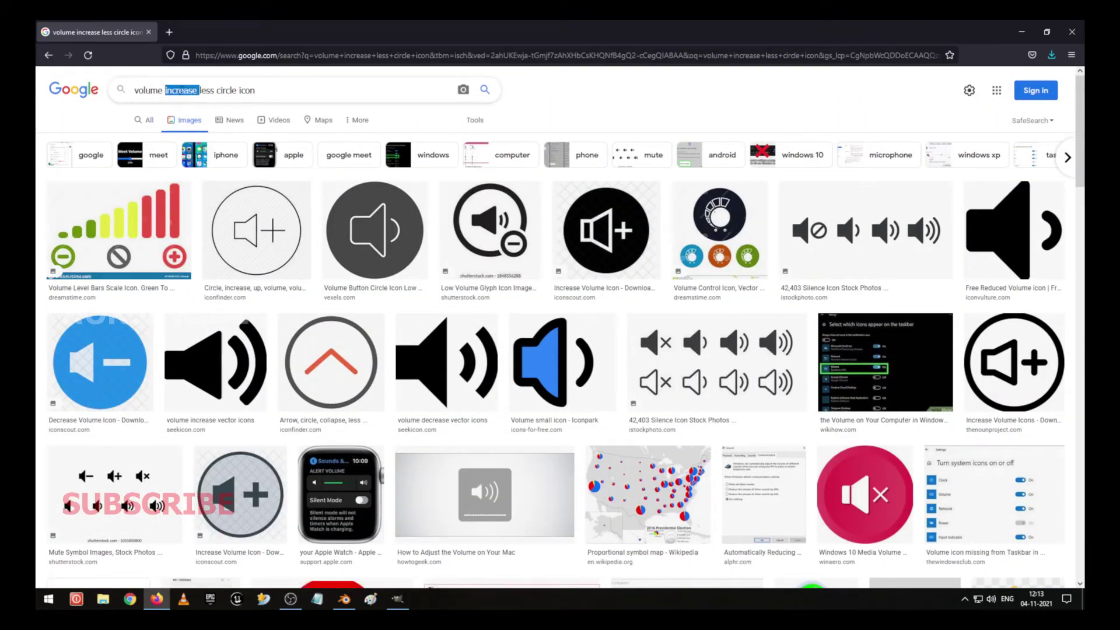
{"action": "key", "text": "Delete"}
{"action": "key", "text": "Delete"}
{"action": "key", "text": "Delete"}
{"action": "key", "text": "Delete"}
{"action": "key", "text": "Delete"}
{"action": "key", "text": "Delete"}
{"action": "key", "text": "Delete"}
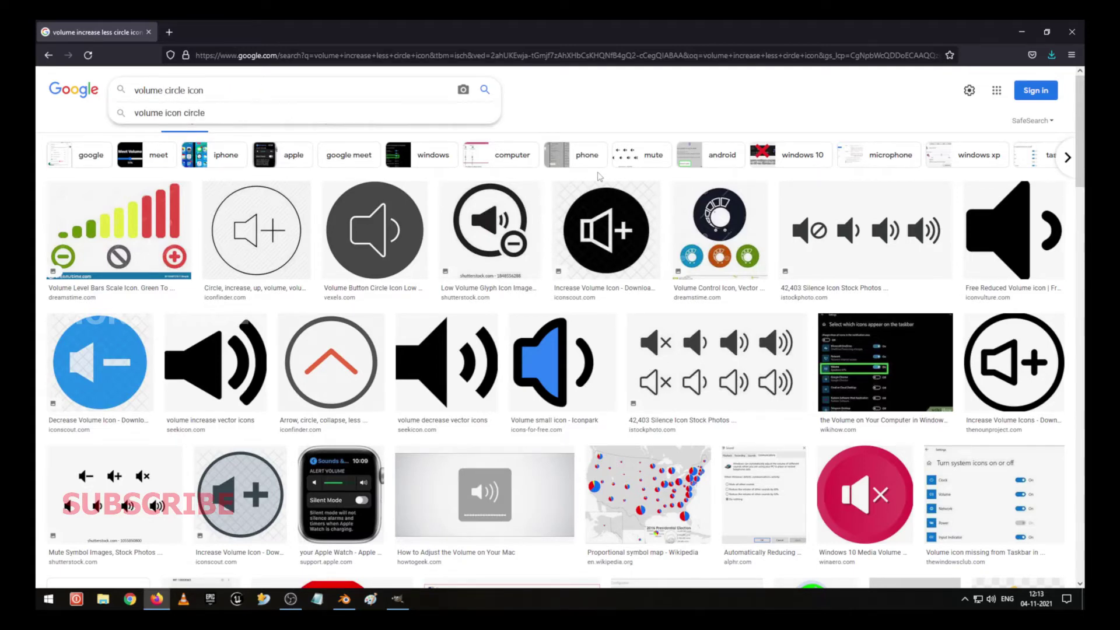
{"action": "type", "text": "Amplifier"}
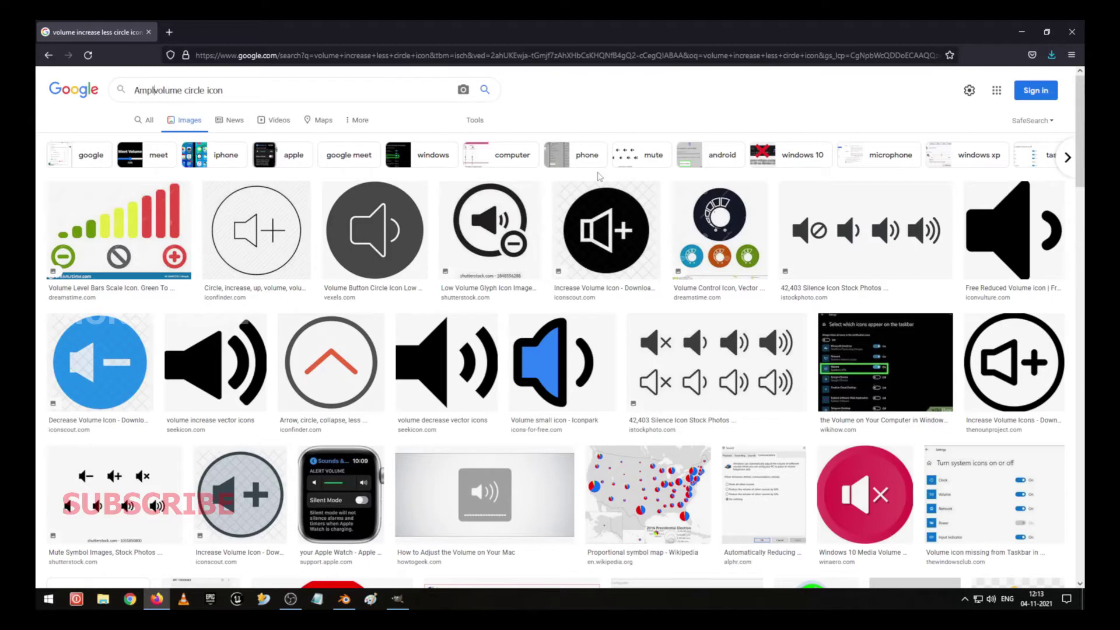
{"action": "key", "text": "Return"}
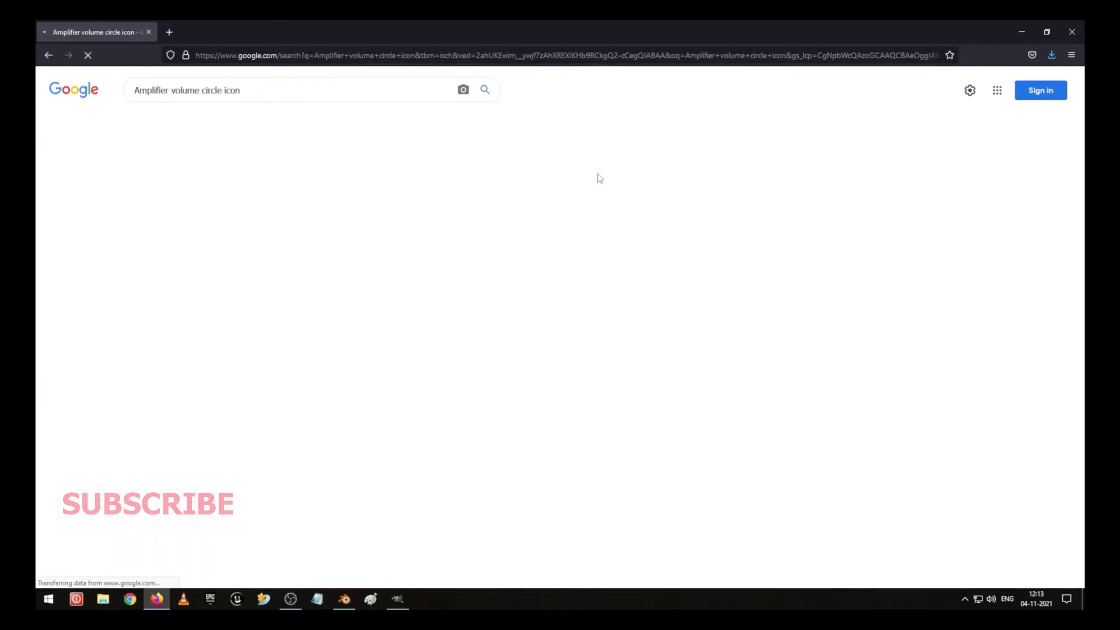
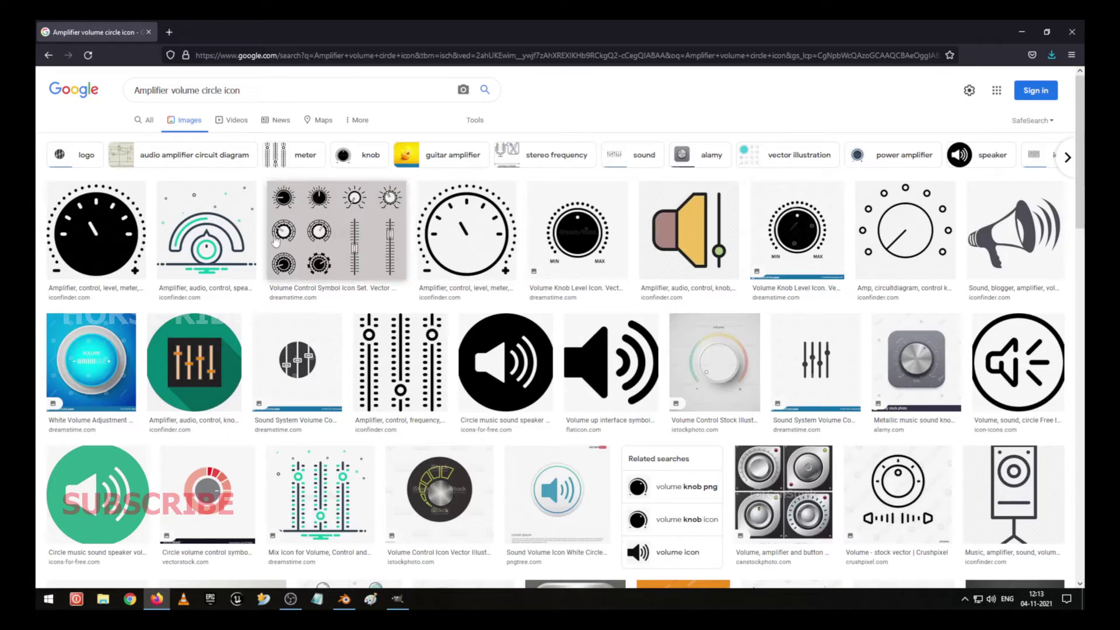
Preview the filled and outlined volume dial icons and their related Dreamstime versions to compare them.
{"action": "left_click", "coordinate": [120, 229]}
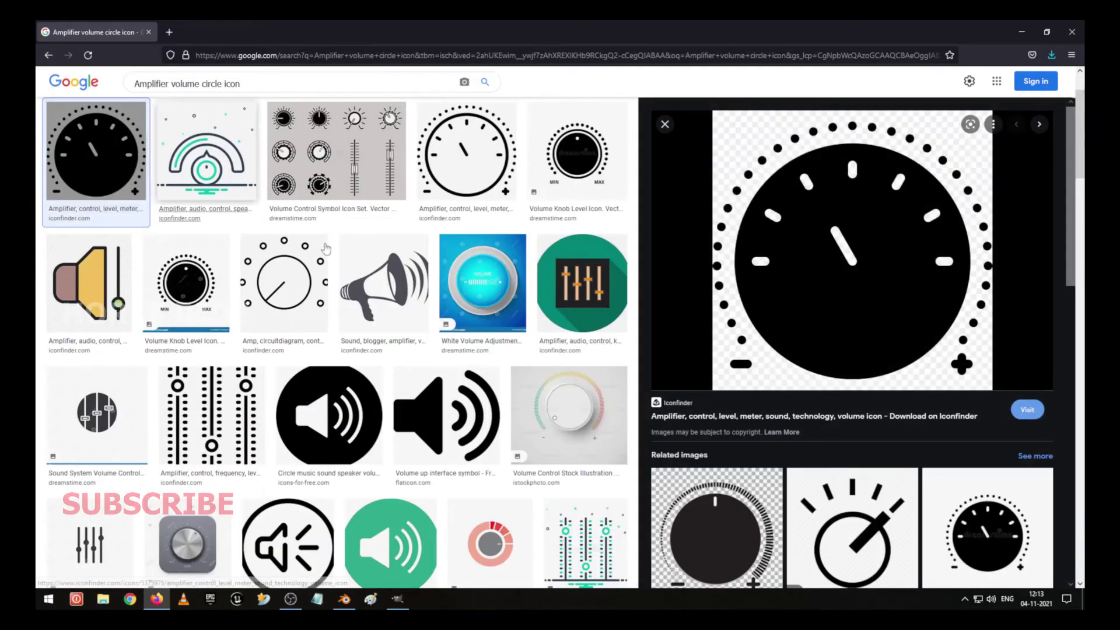
{"action": "left_click", "coordinate": [986, 518]}
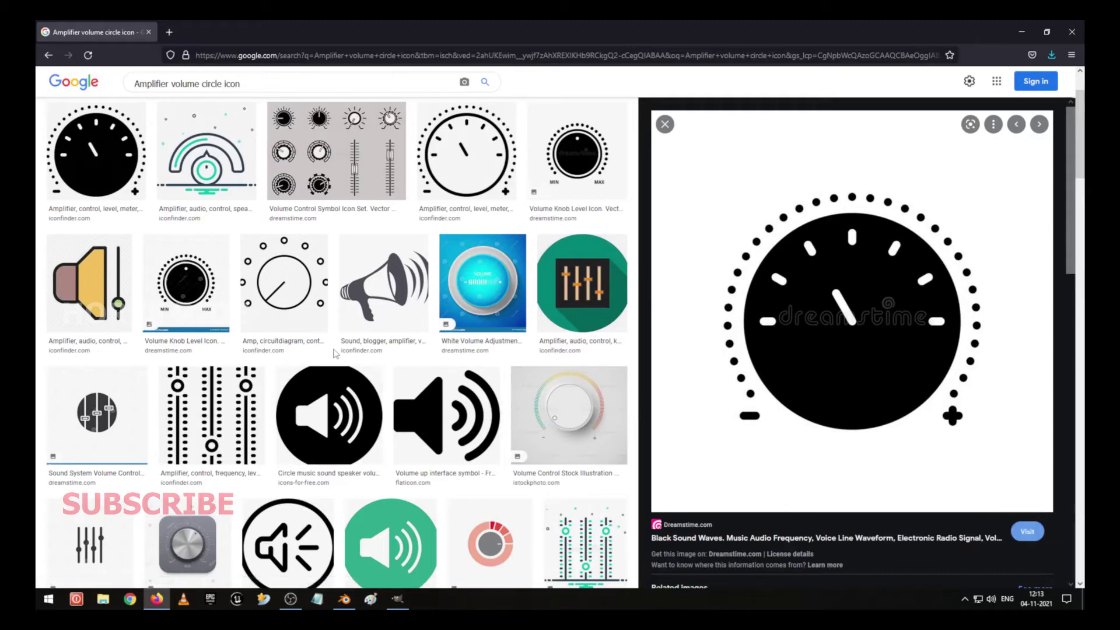
{"action": "left_click", "coordinate": [492, 170]}
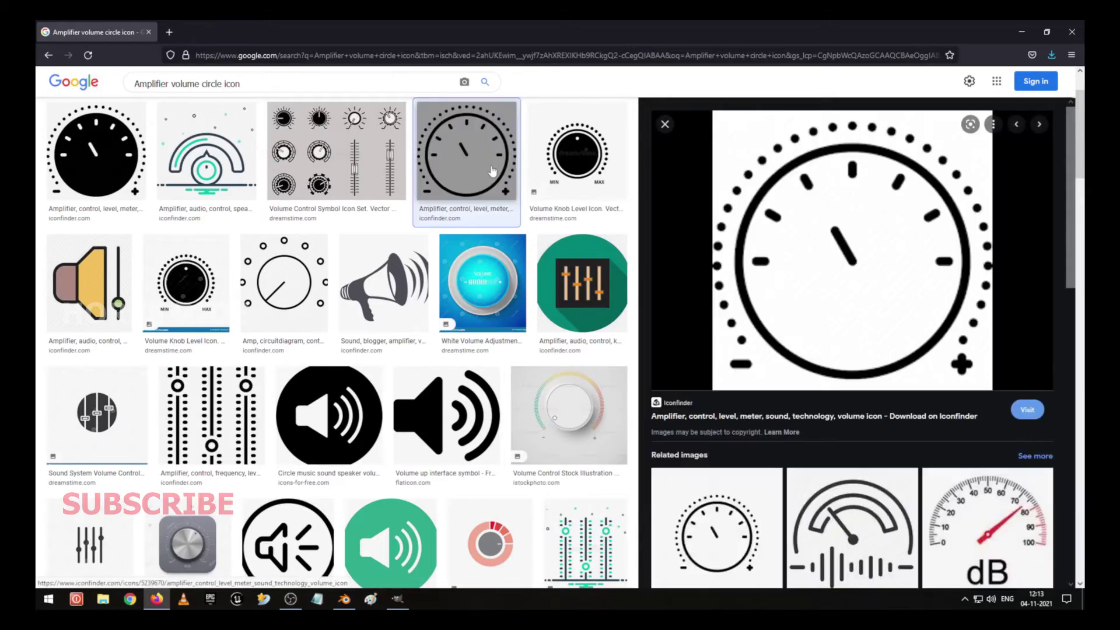
{"action": "scroll", "coordinate": [729, 466], "scroll_direction": "down", "scroll_amount": 1}
{"action": "left_click", "coordinate": [728, 470]}
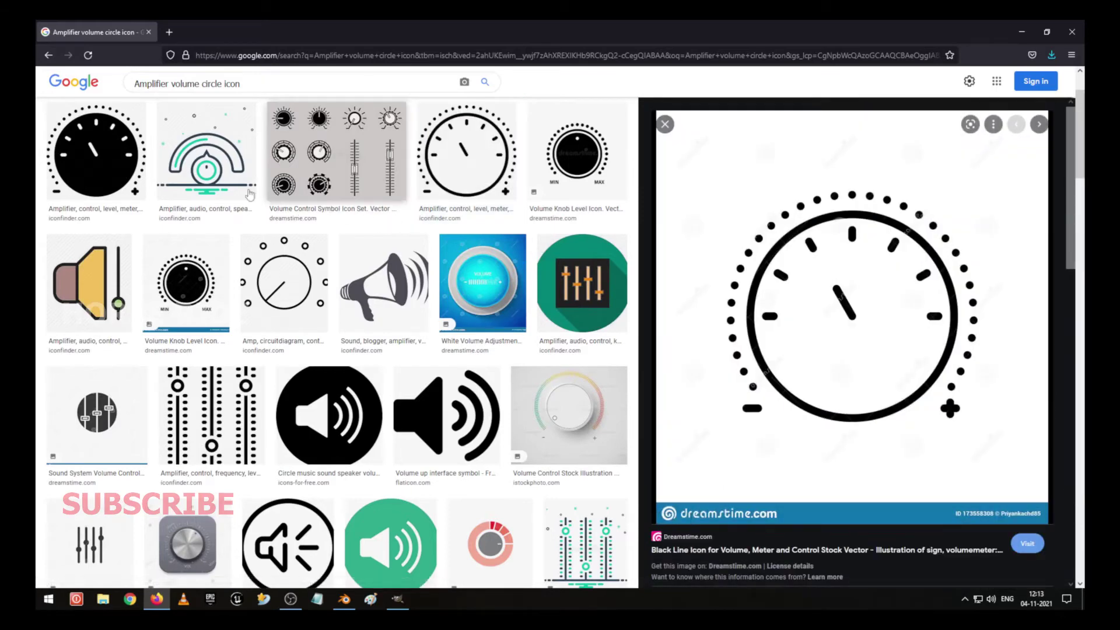
{"action": "scroll", "coordinate": [388, 272], "scroll_direction": "up", "scroll_amount": 2}
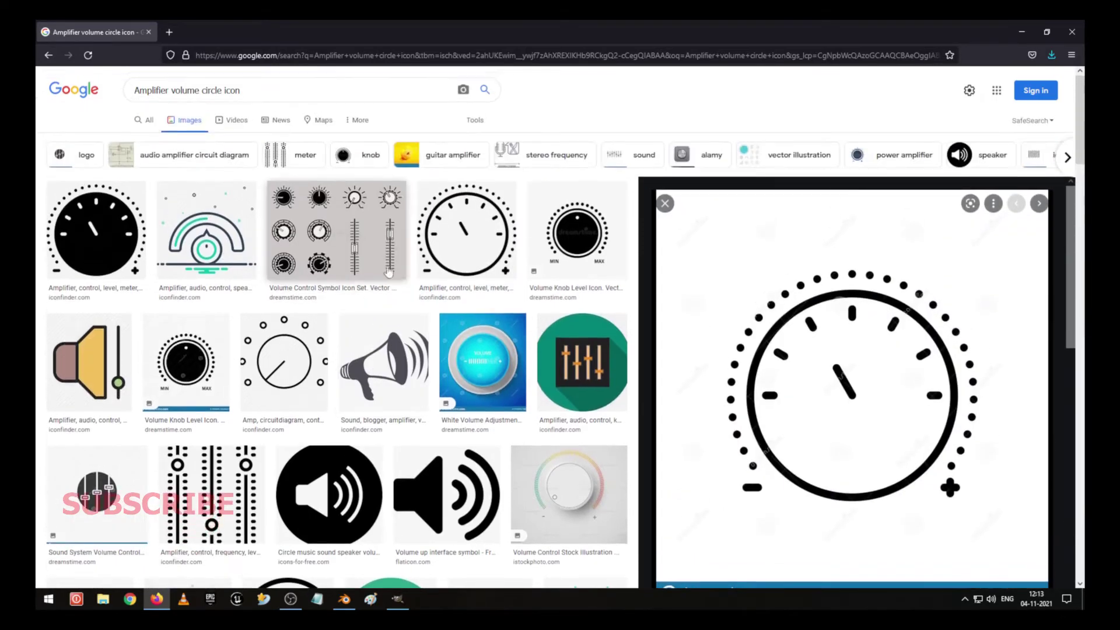
Preview the filled black volume dial and open its related Dreamstime version.
{"action": "left_click", "coordinate": [105, 239]}
{"action": "scroll", "coordinate": [829, 461], "scroll_direction": "down", "scroll_amount": 3}
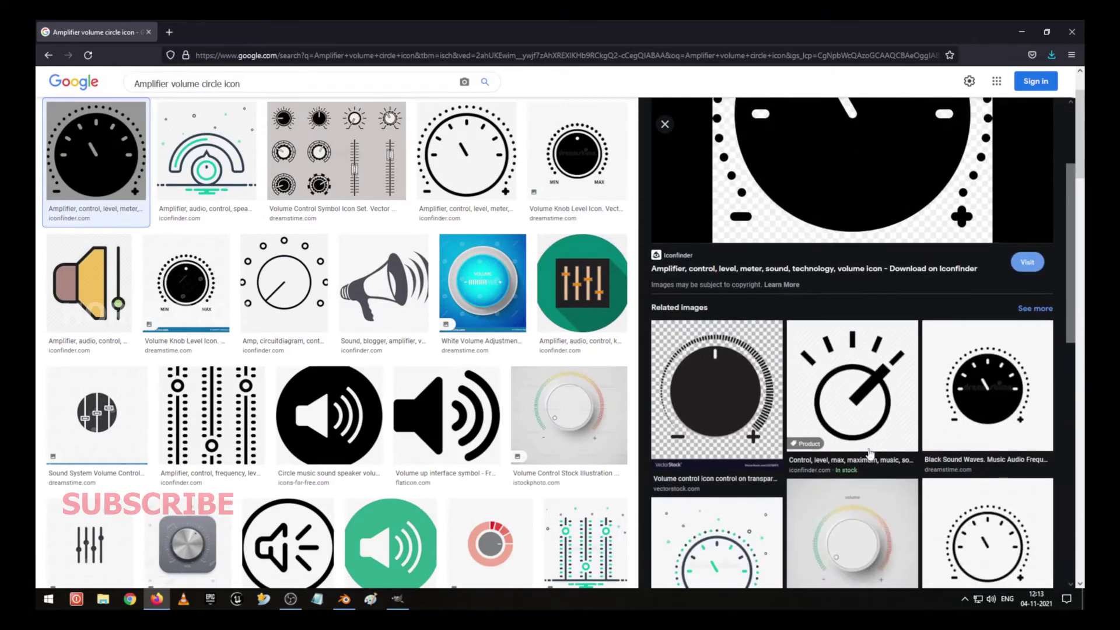
{"action": "left_click", "coordinate": [992, 408]}
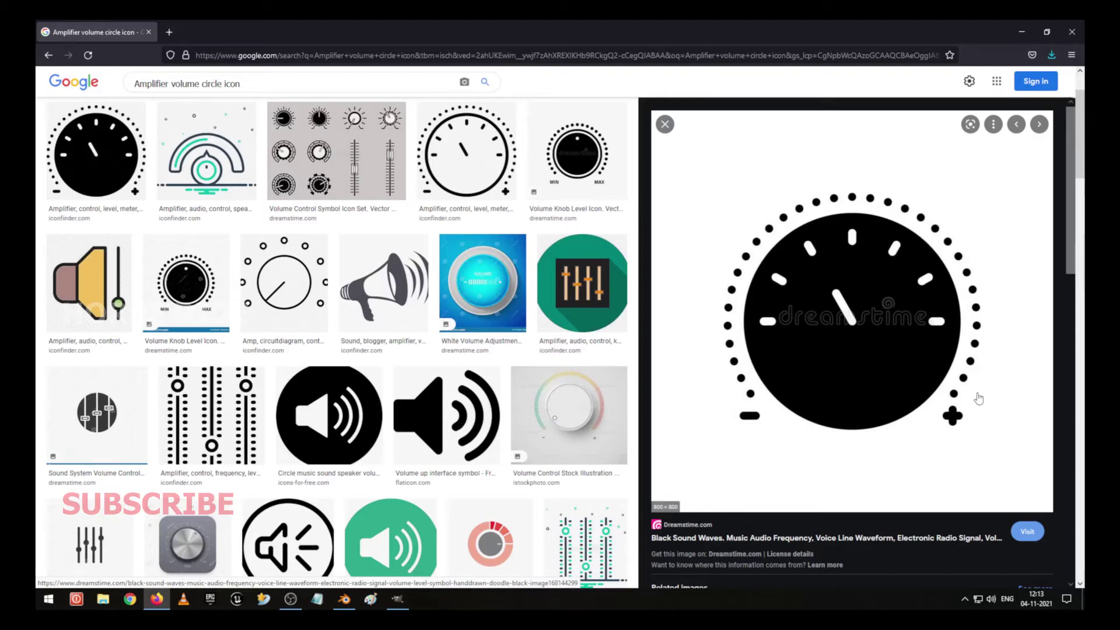
Save the filled volume dial picture as a JPEG image named "volume" in the RefImage folder.
{"action": "right_click", "coordinate": [790, 354]}
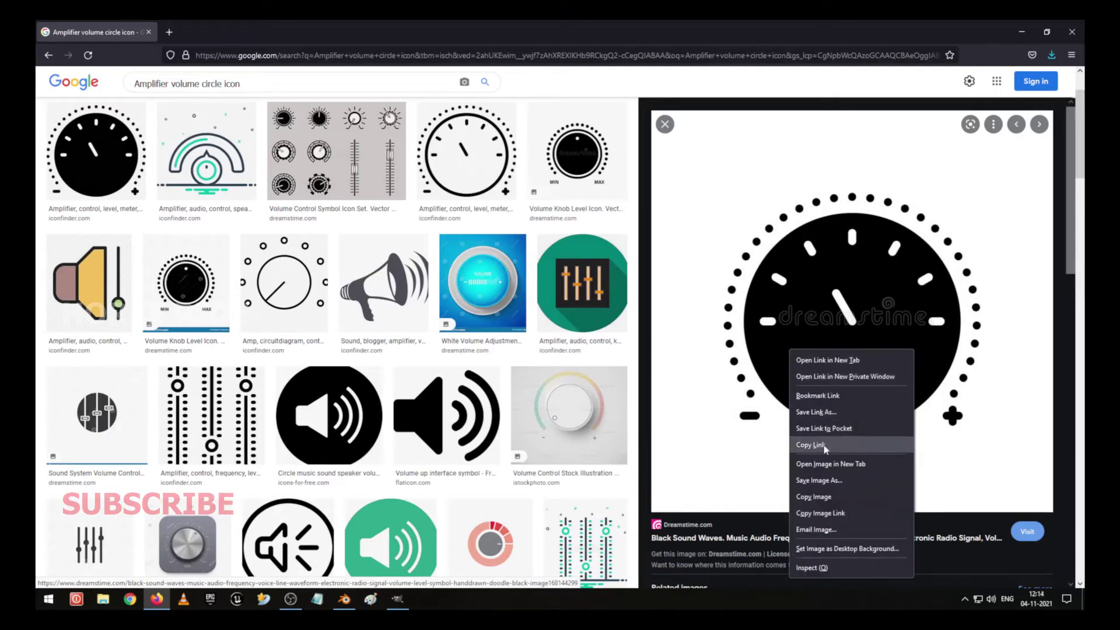
{"action": "left_click", "coordinate": [834, 483]}
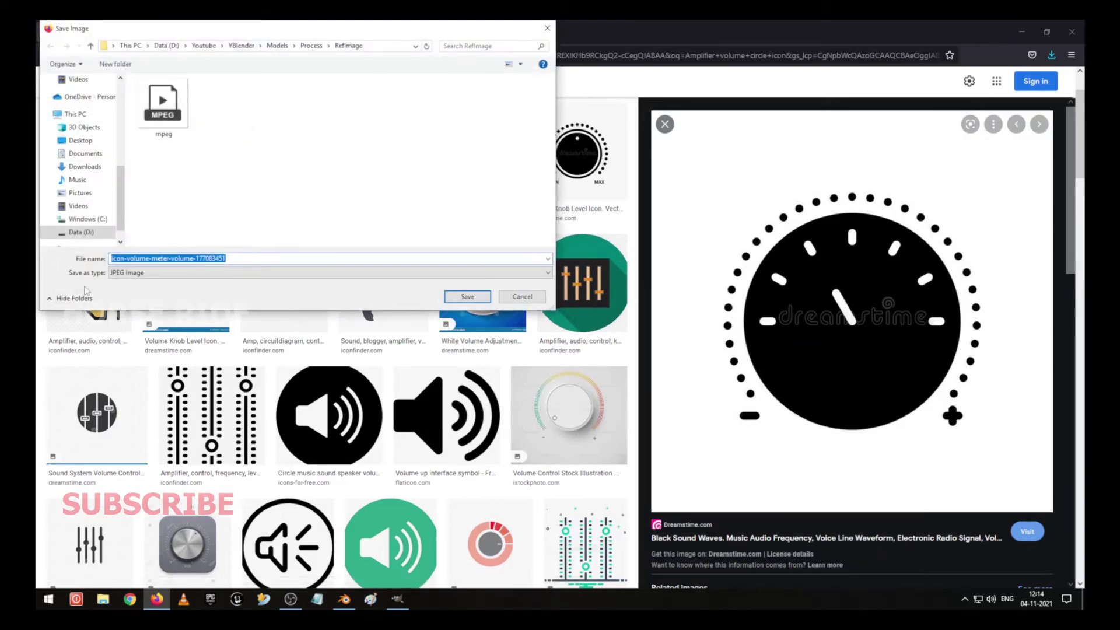
{"action": "left_click", "coordinate": [166, 116]}
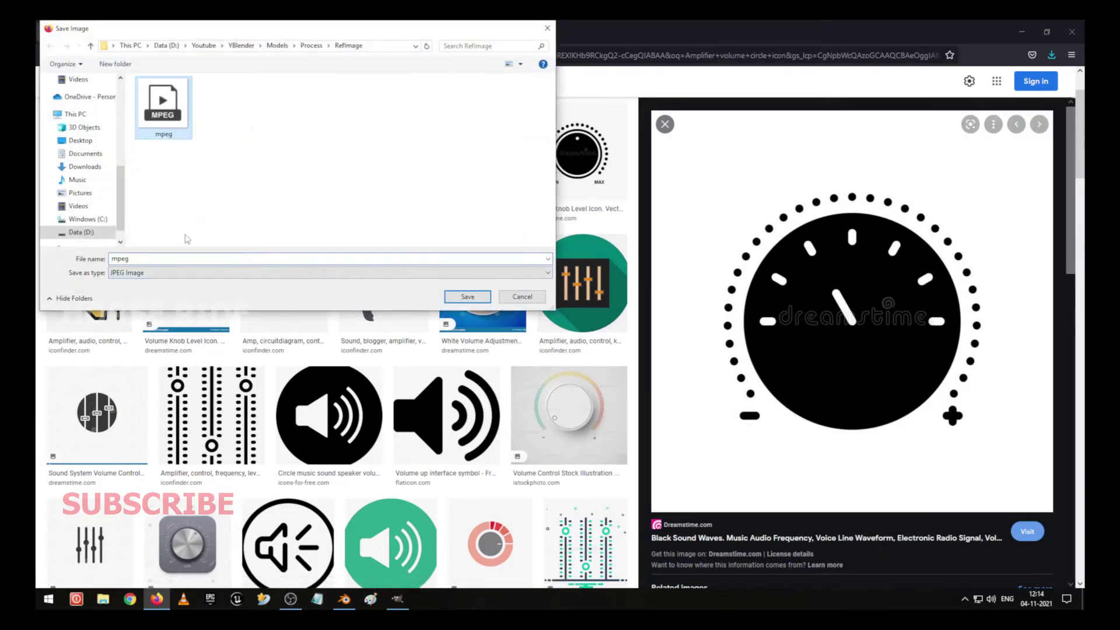
{"action": "double_click", "coordinate": [172, 258]}
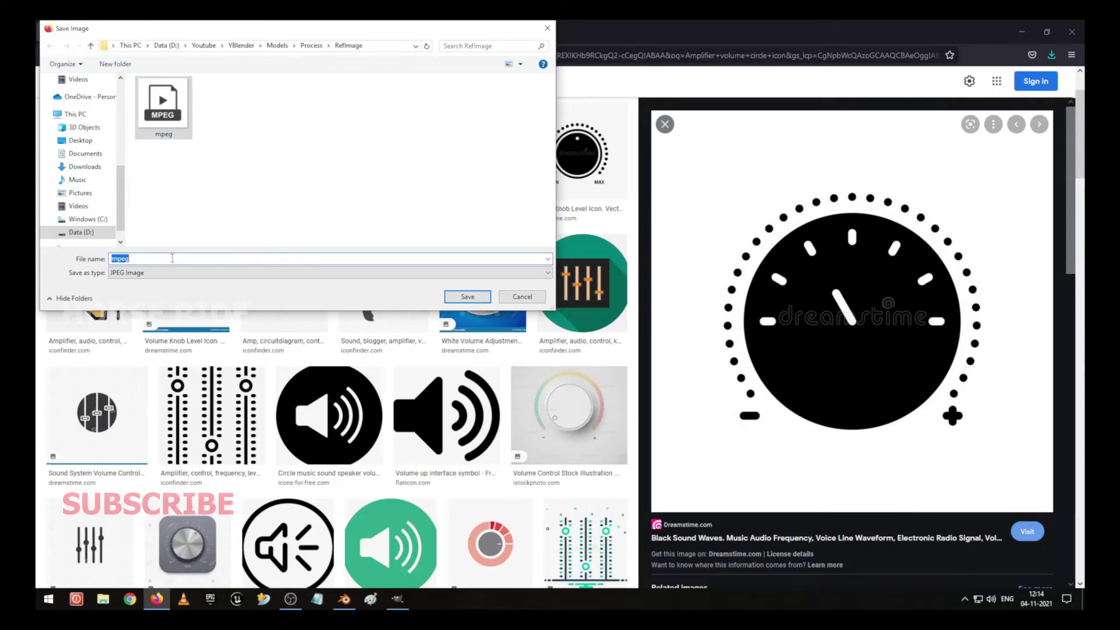
{"action": "type", "text": "volu"}
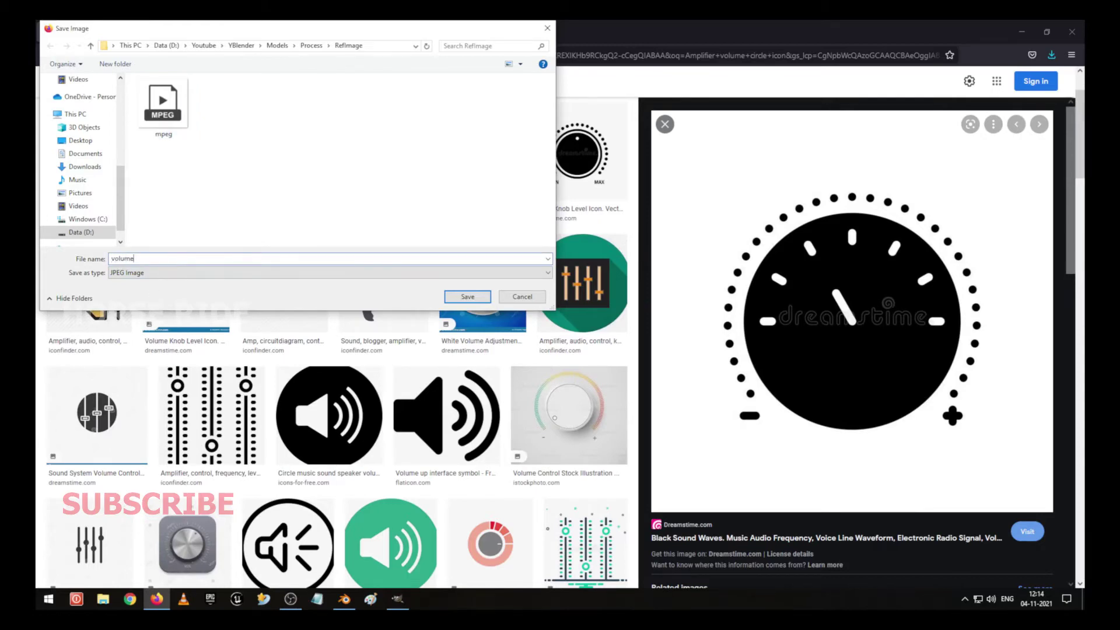
{"action": "key", "text": "Return"}
Switch to GIMP and save the Amplifier.xcf image.
{"action": "key", "text": "alt+Tab"}
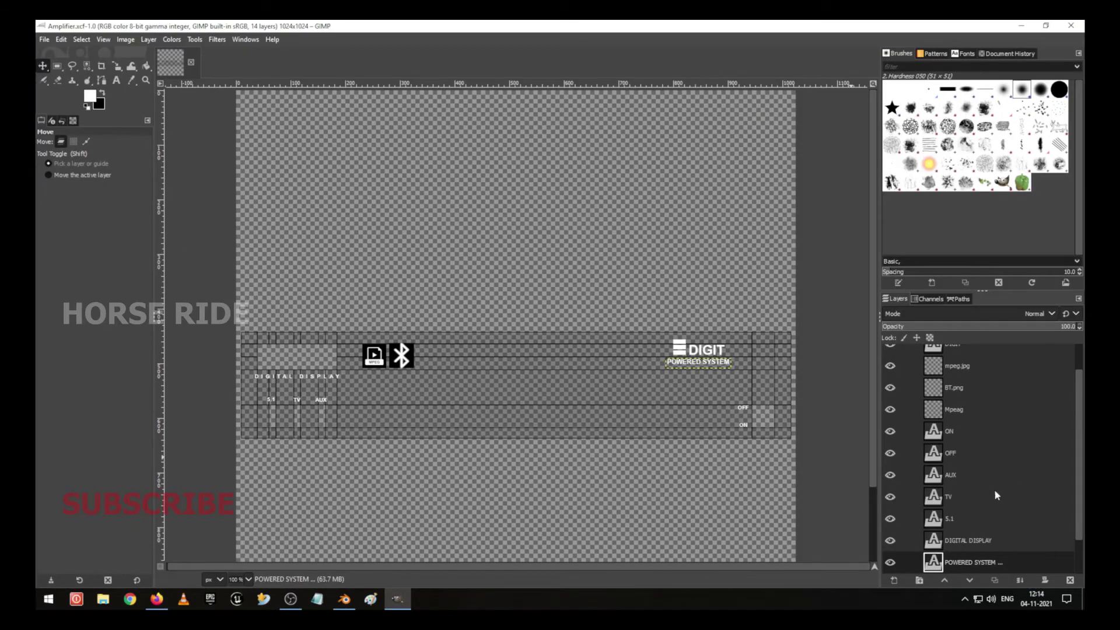
{"action": "scroll", "coordinate": [993, 497], "scroll_direction": "up", "scroll_amount": 2}
{"action": "key", "text": "ctrl+s"}
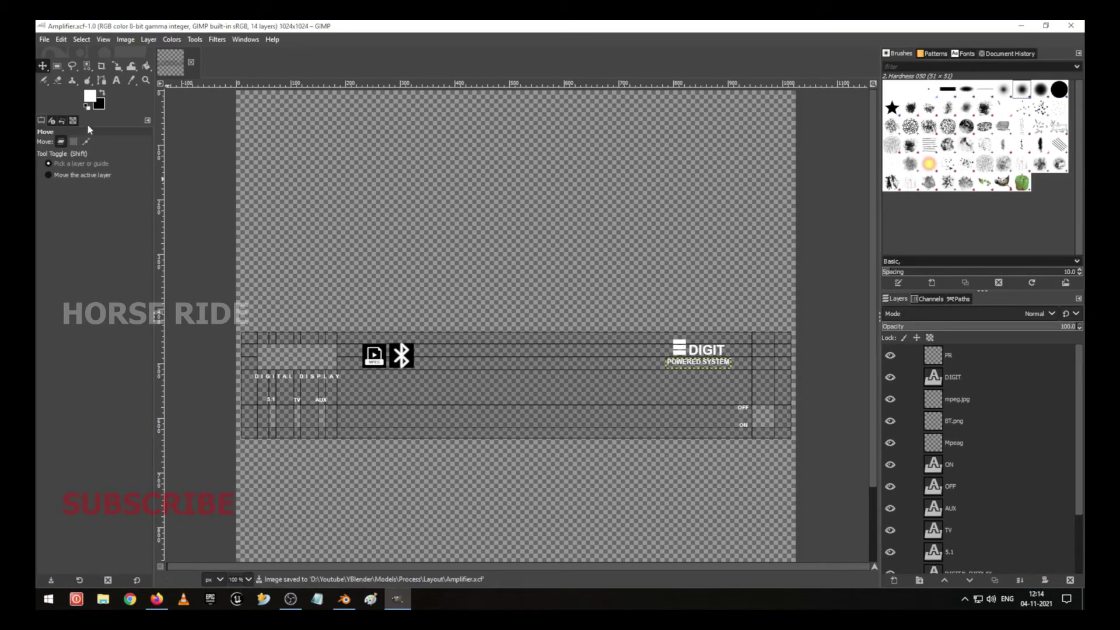
Import volume.jpg from the RefImage folder into the amplifier image as a new layer.
{"action": "left_click", "coordinate": [44, 41]}
{"action": "left_click", "coordinate": [63, 90]}
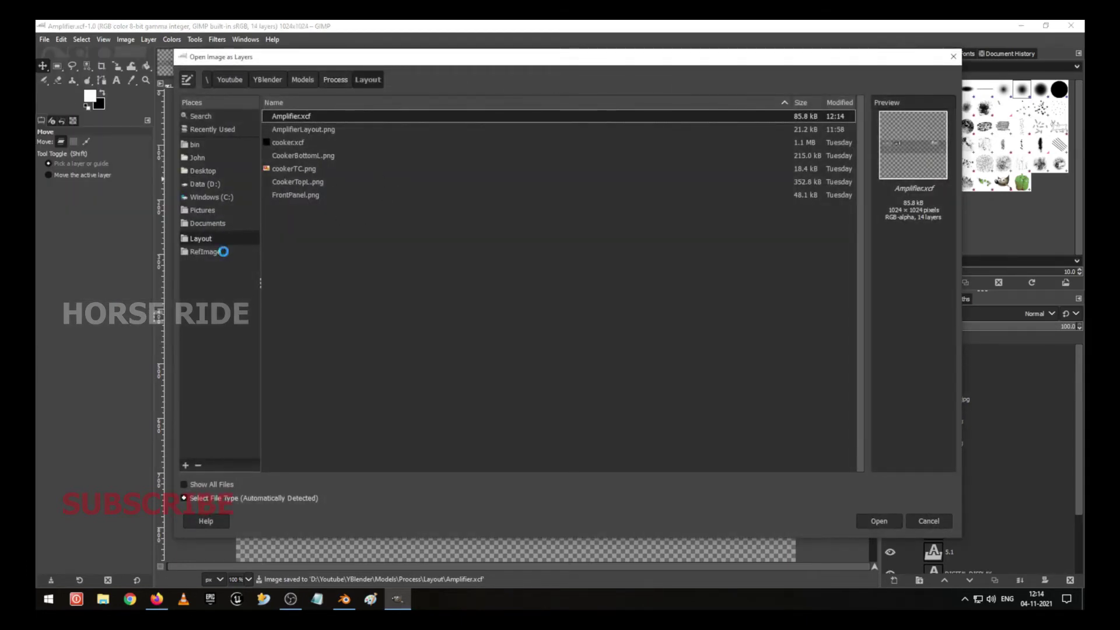
{"action": "double_click", "coordinate": [295, 181]}
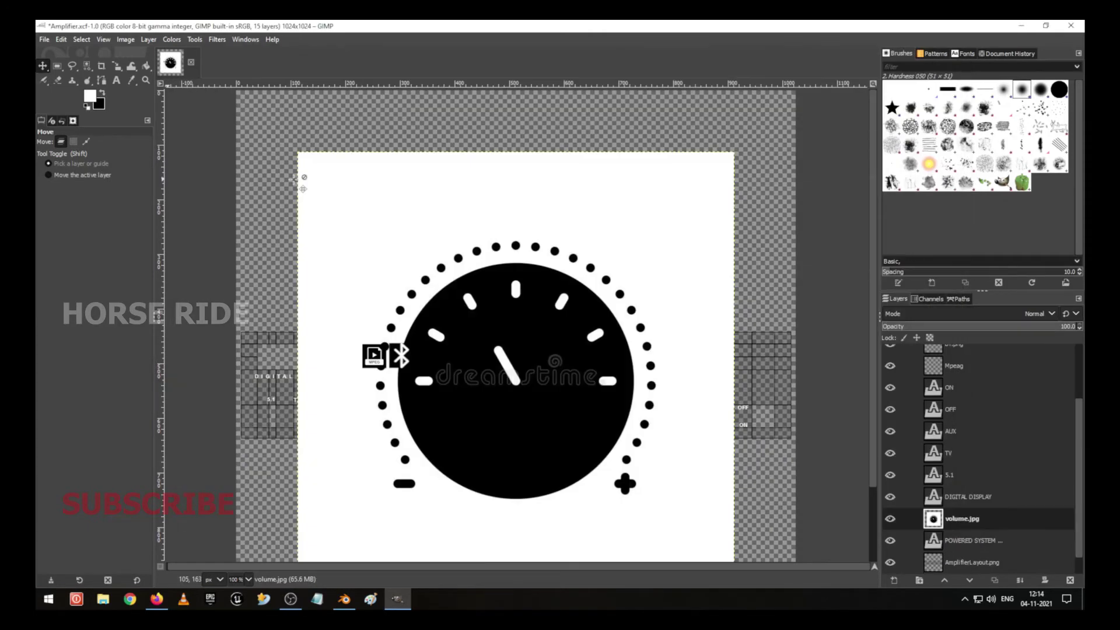
Hide every visible layer except volume.jpg, including the text labels, the logos and AmplifierLayout.png.
{"action": "scroll", "coordinate": [917, 455], "scroll_direction": "up", "scroll_amount": 3}
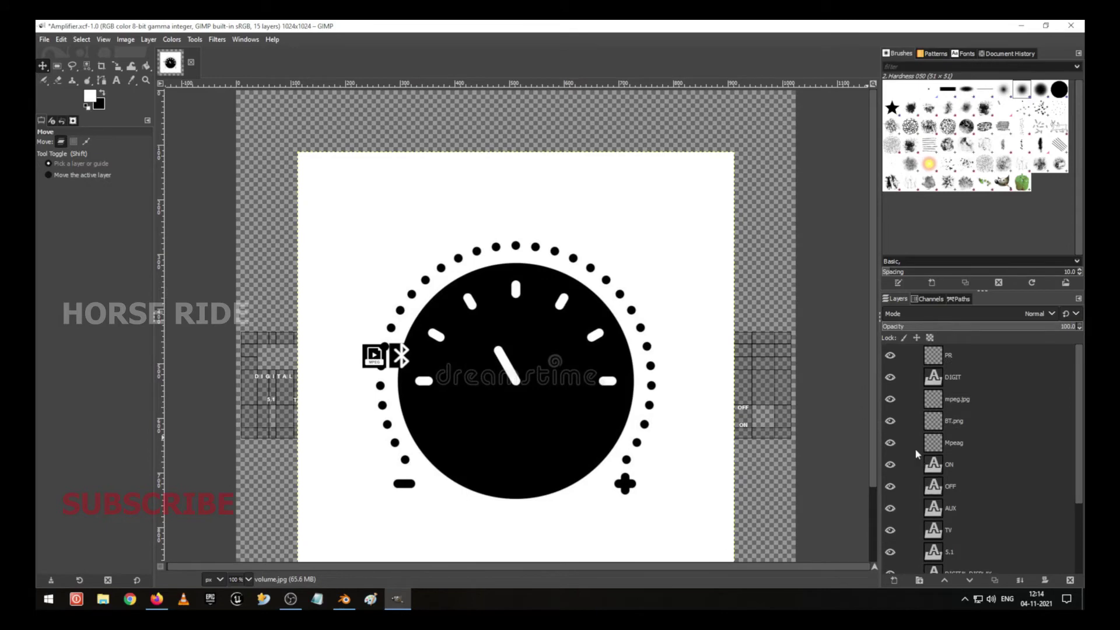
{"action": "scroll", "coordinate": [951, 442], "scroll_direction": "down", "scroll_amount": 3}
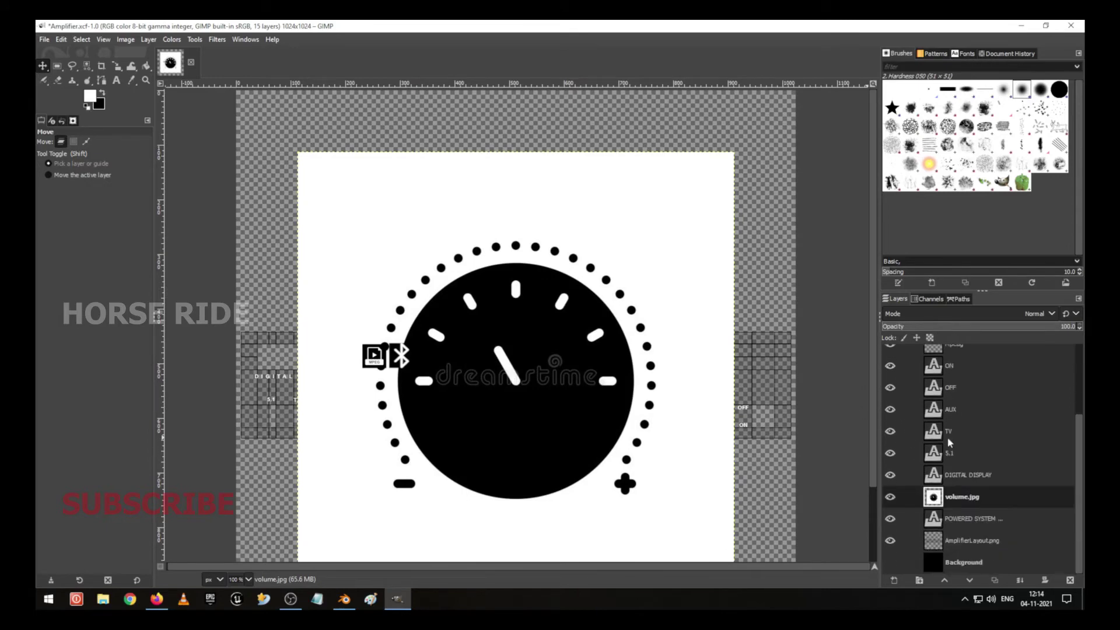
{"action": "left_click", "coordinate": [891, 519]}
{"action": "left_click", "coordinate": [889, 539]}
{"action": "left_click", "coordinate": [890, 475]}
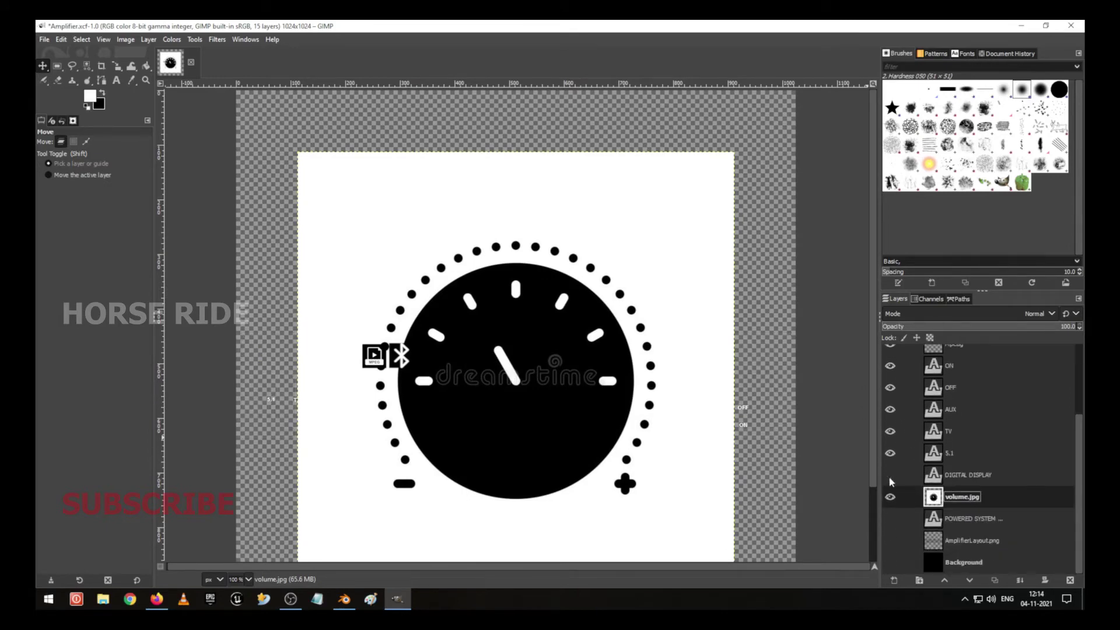
{"action": "left_click", "coordinate": [890, 388]}
{"action": "scroll", "coordinate": [908, 426], "scroll_direction": "up", "scroll_amount": 1}
{"action": "left_click", "coordinate": [891, 409]}
{"action": "scroll", "coordinate": [894, 409], "scroll_direction": "up", "scroll_amount": 2}
{"action": "left_click", "coordinate": [890, 420]}
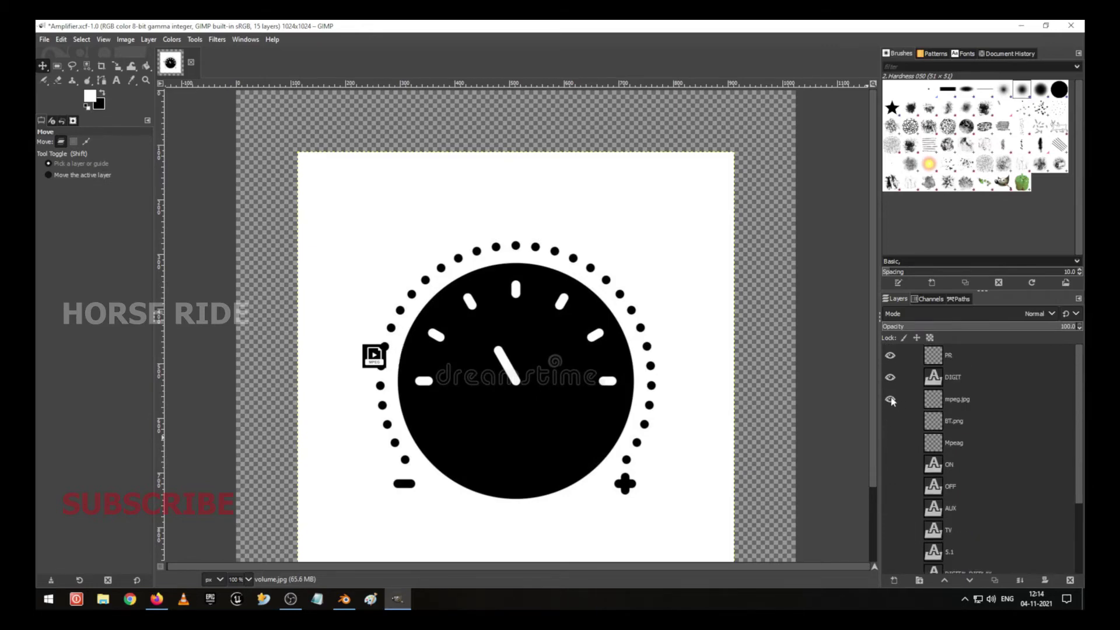
{"action": "left_click", "coordinate": [891, 399]}
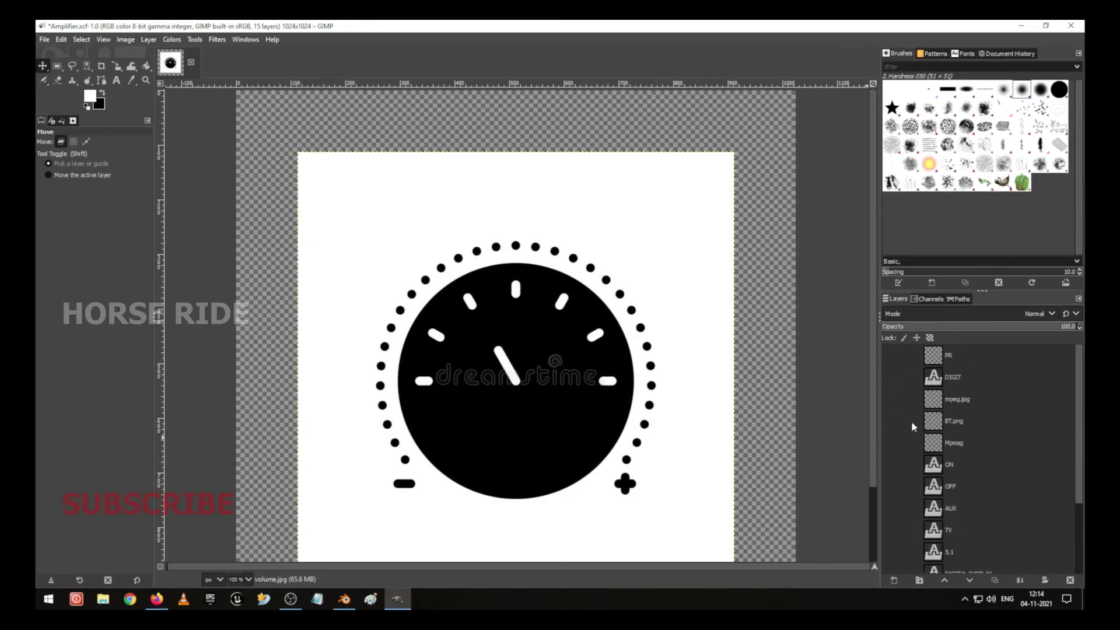
{"action": "scroll", "coordinate": [901, 459], "scroll_direction": "down", "scroll_amount": 3}
{"action": "scroll", "coordinate": [891, 467], "scroll_direction": "up", "scroll_amount": 3}
{"action": "left_click", "coordinate": [57, 66]}
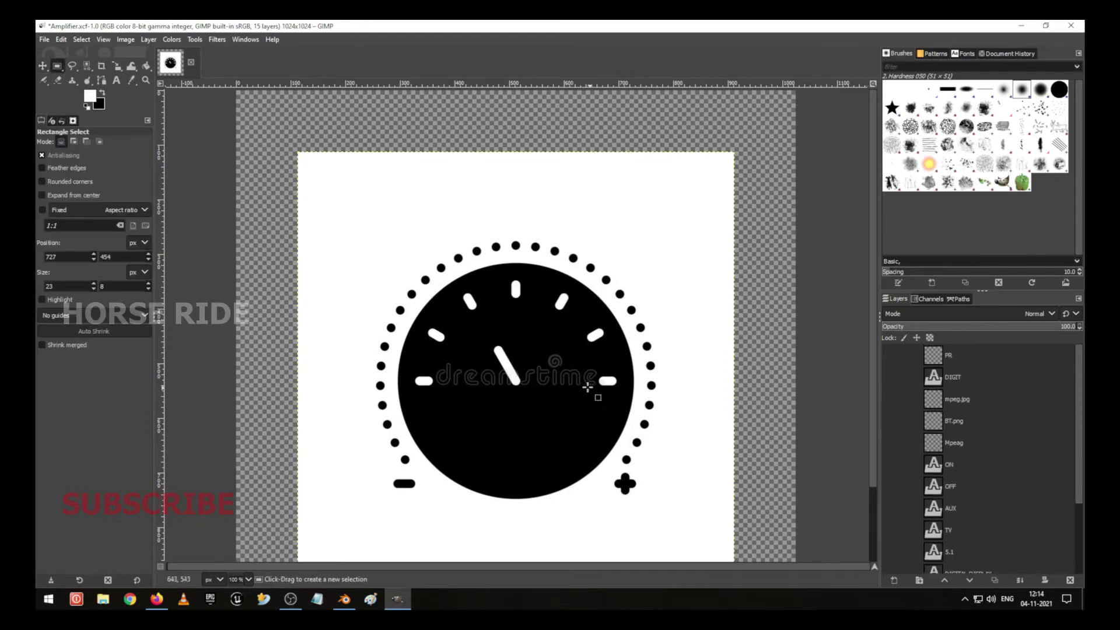
{"action": "key", "text": "m"}
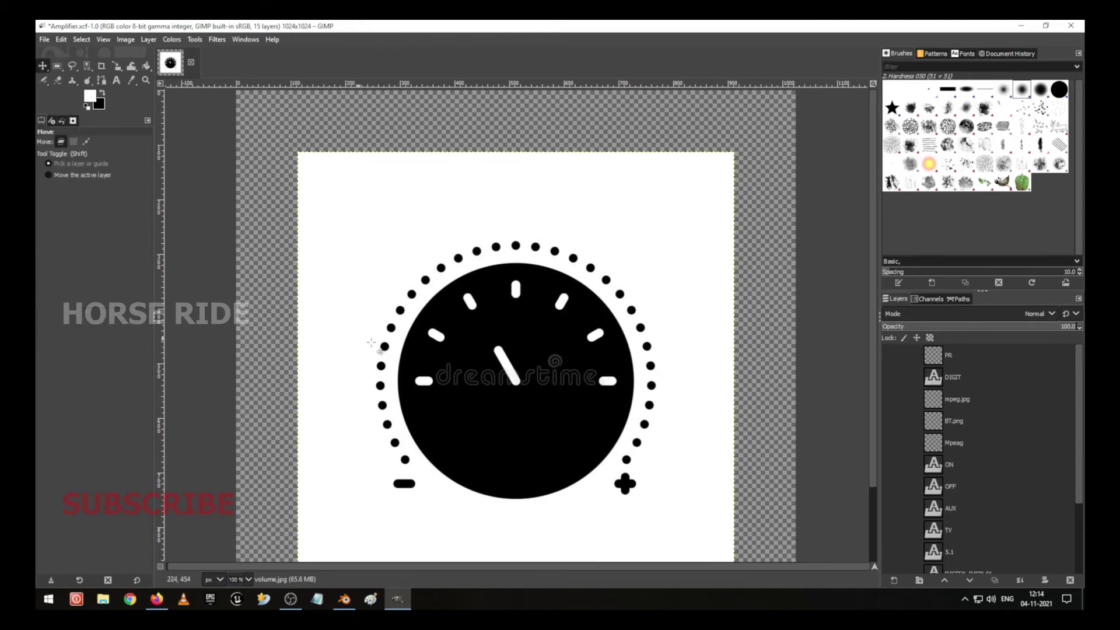
{"action": "left_click_drag", "start_coordinate": [408, 352], "coordinate": [495, 395]}
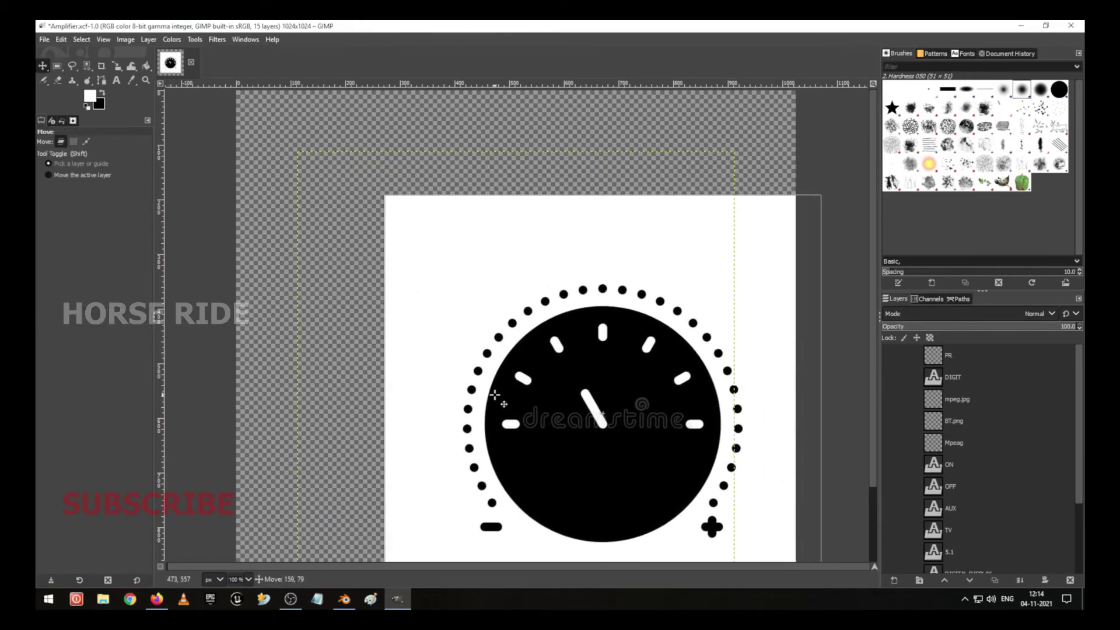
{"action": "key", "text": "ctrl+z"}
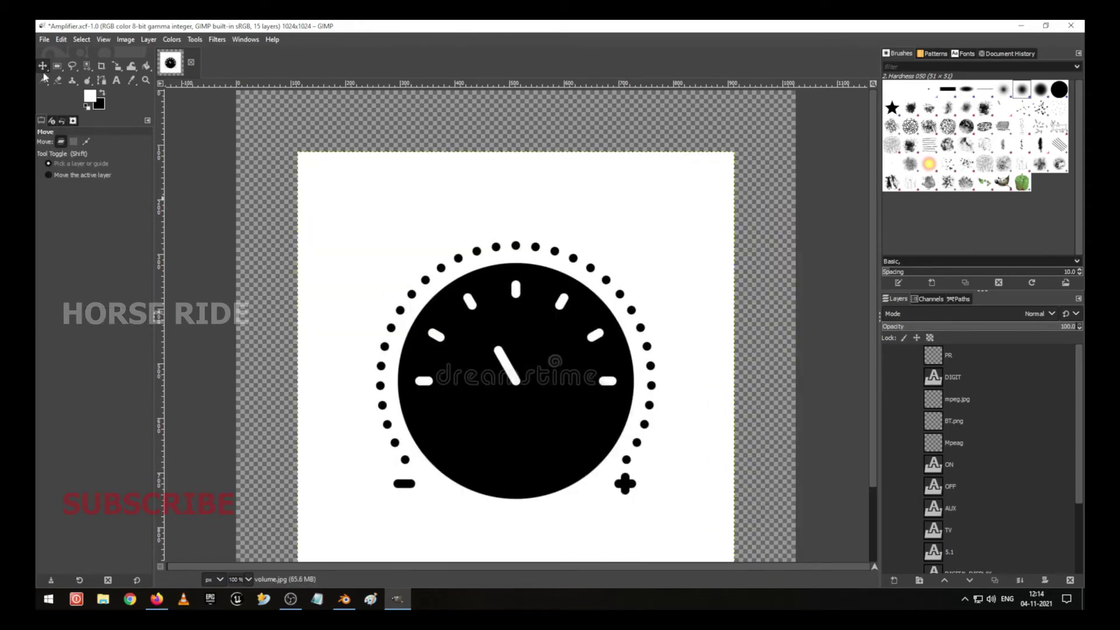
{"action": "left_click_drag", "start_coordinate": [328, 170], "coordinate": [358, 210]}
{"action": "key", "text": "ctrl+z"}
Select a rectangle of about 397 × 103 px around the dial's watermark, pointer and two horizontal tick marks.
{"action": "left_click", "coordinate": [57, 66]}
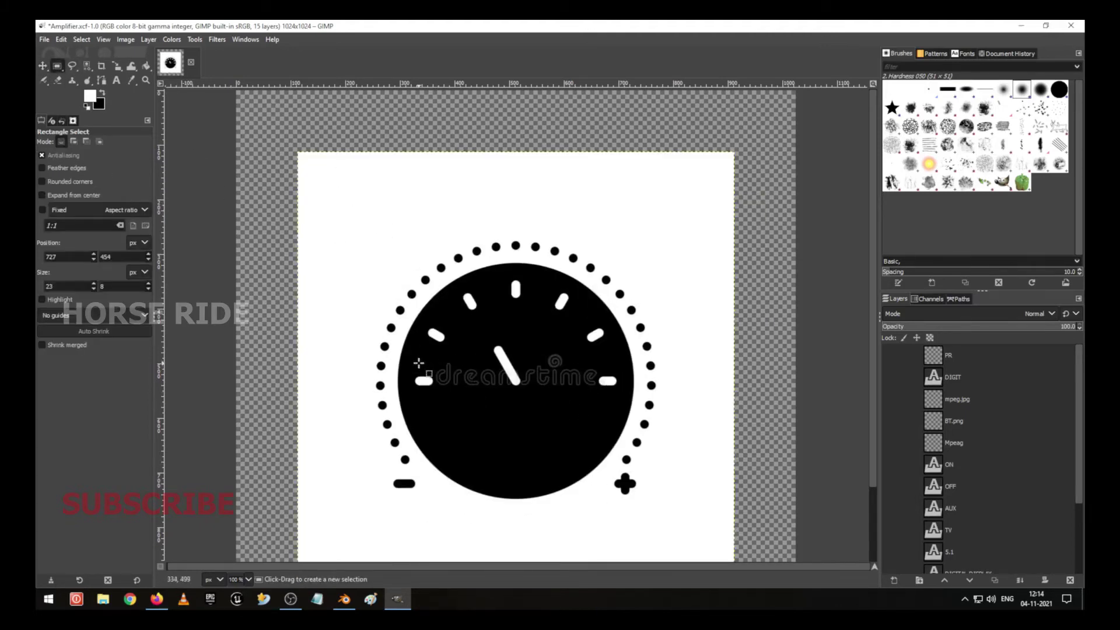
{"action": "left_click_drag", "start_coordinate": [408, 352], "coordinate": [622, 397]}
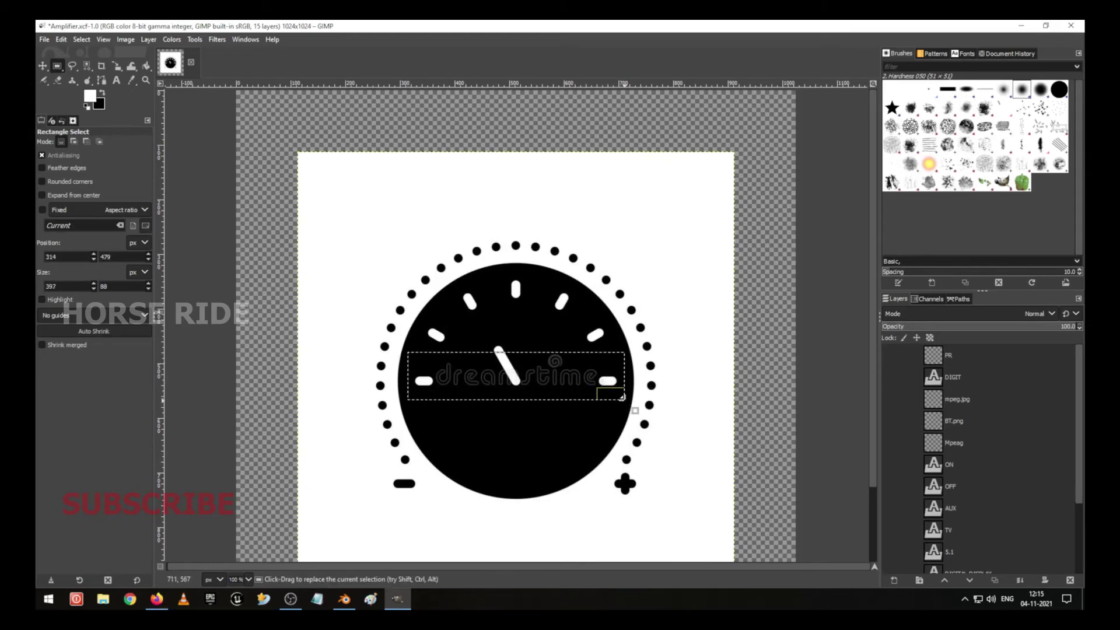
{"action": "left_click", "coordinate": [531, 369]}
{"action": "left_click_drag", "start_coordinate": [518, 354], "coordinate": [518, 352]}
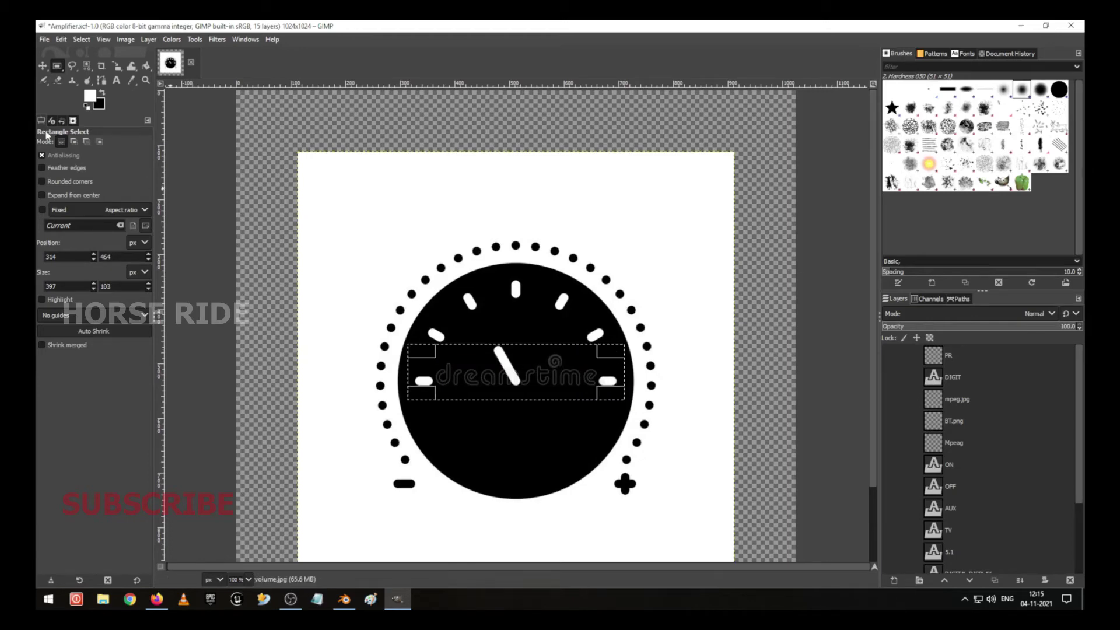
Fill the selected band of the dial with black as the foreground colour and clear the selection.
{"action": "left_click", "coordinate": [43, 67]}
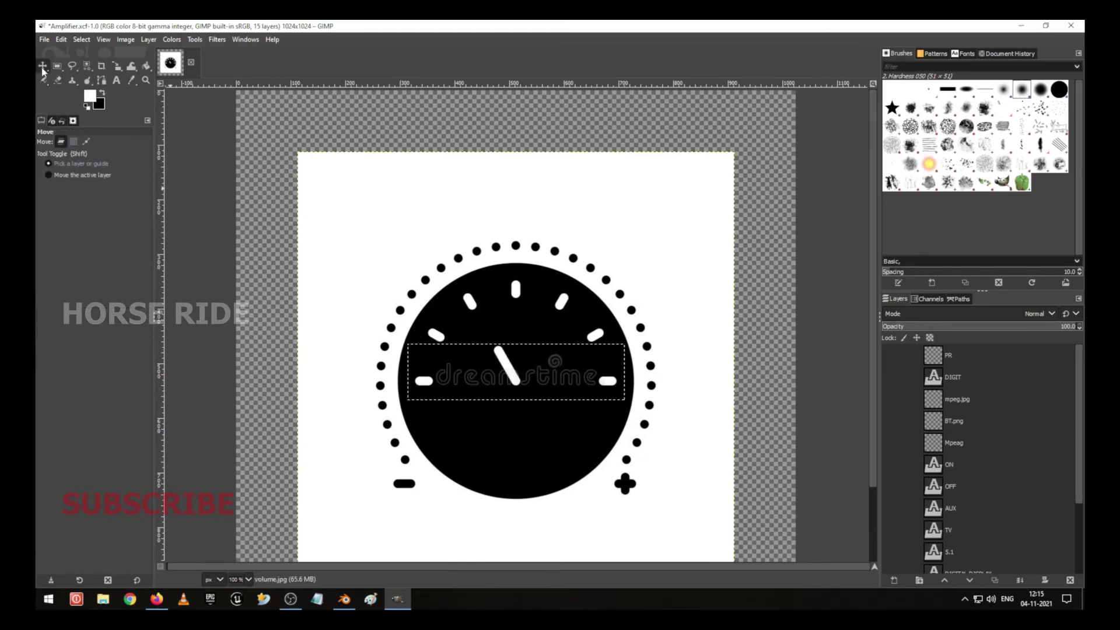
{"action": "left_click", "coordinate": [62, 40]}
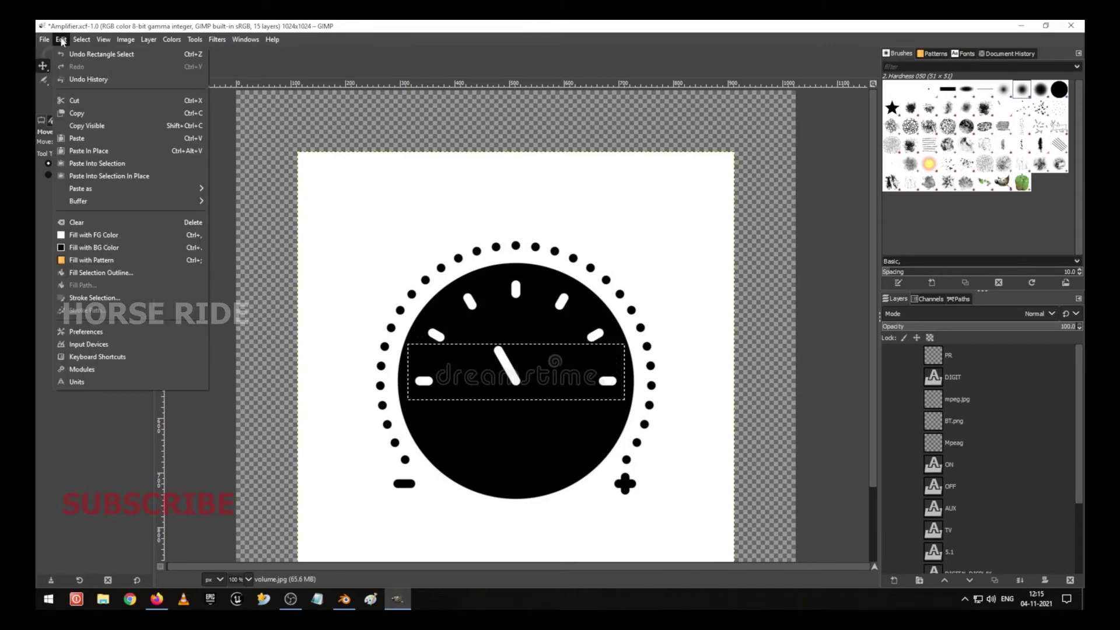
{"action": "left_click", "coordinate": [106, 114]}
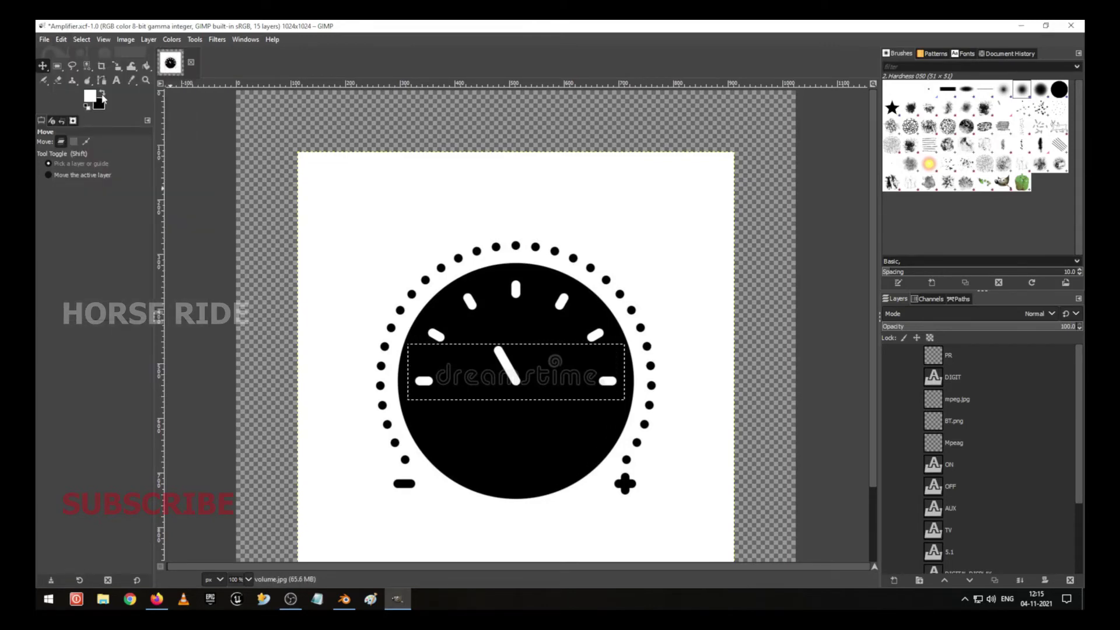
{"action": "left_click", "coordinate": [61, 40]}
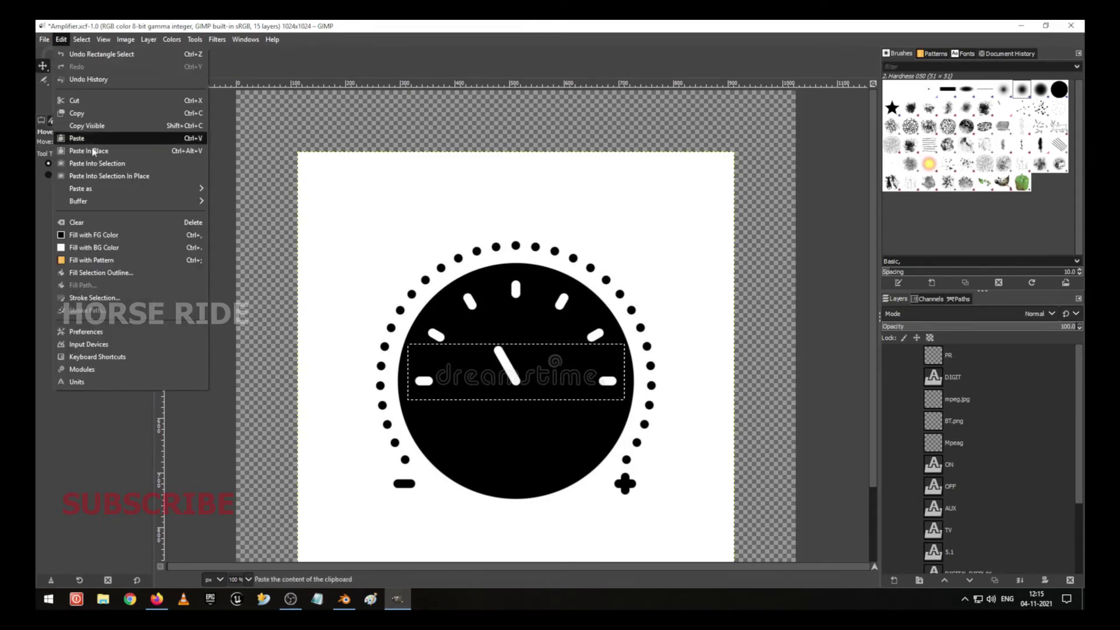
{"action": "left_click", "coordinate": [110, 233]}
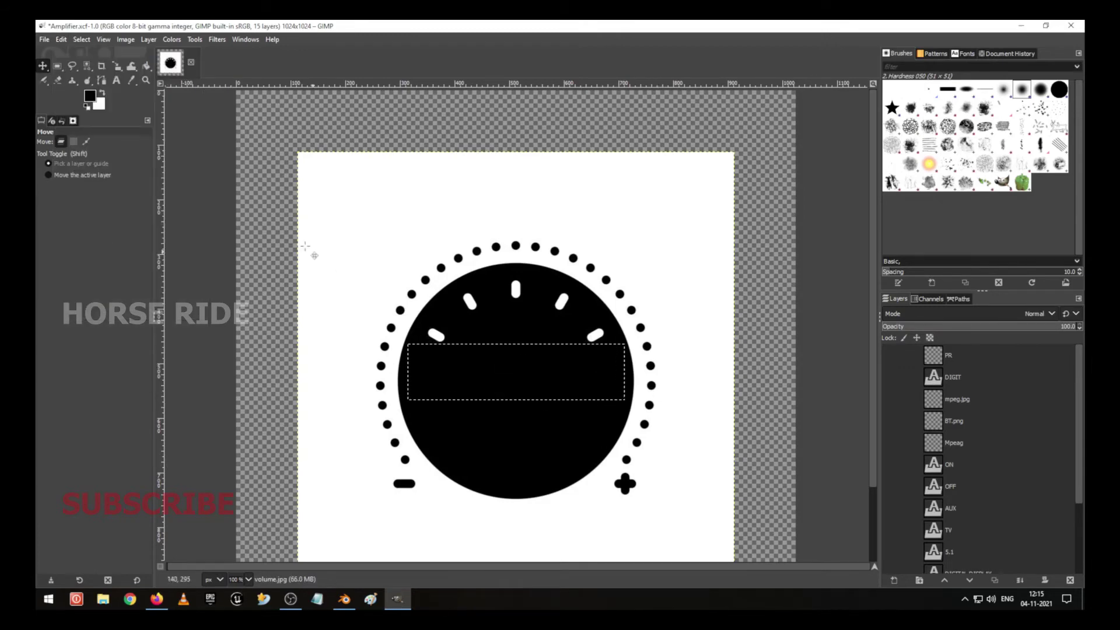
{"action": "key", "text": "ctrl+shift+a"}
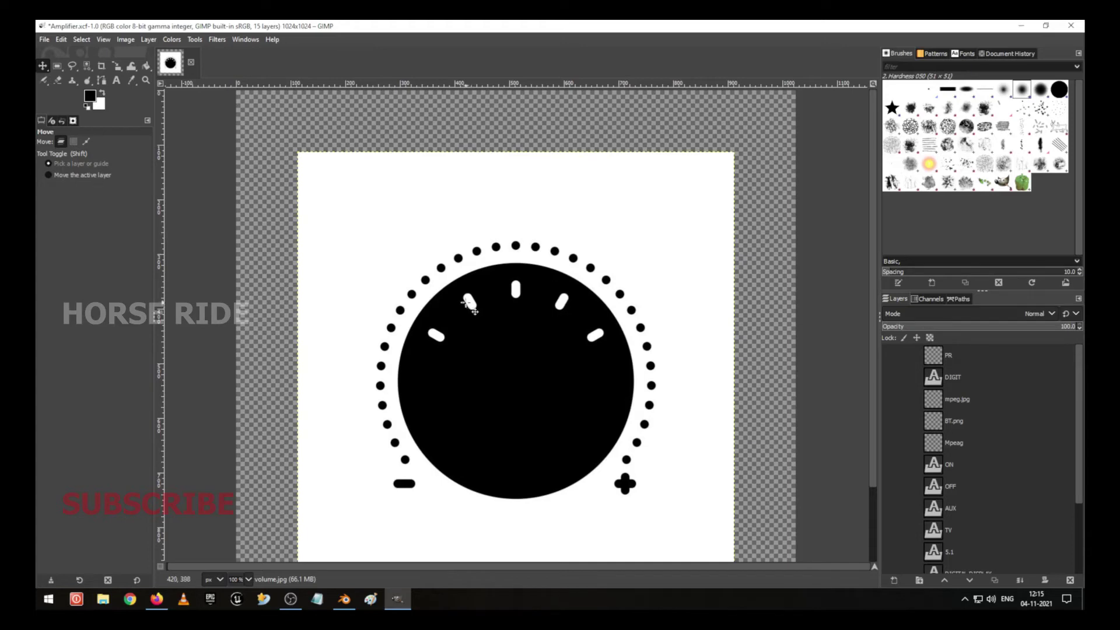
{"action": "left_click", "coordinate": [55, 66]}
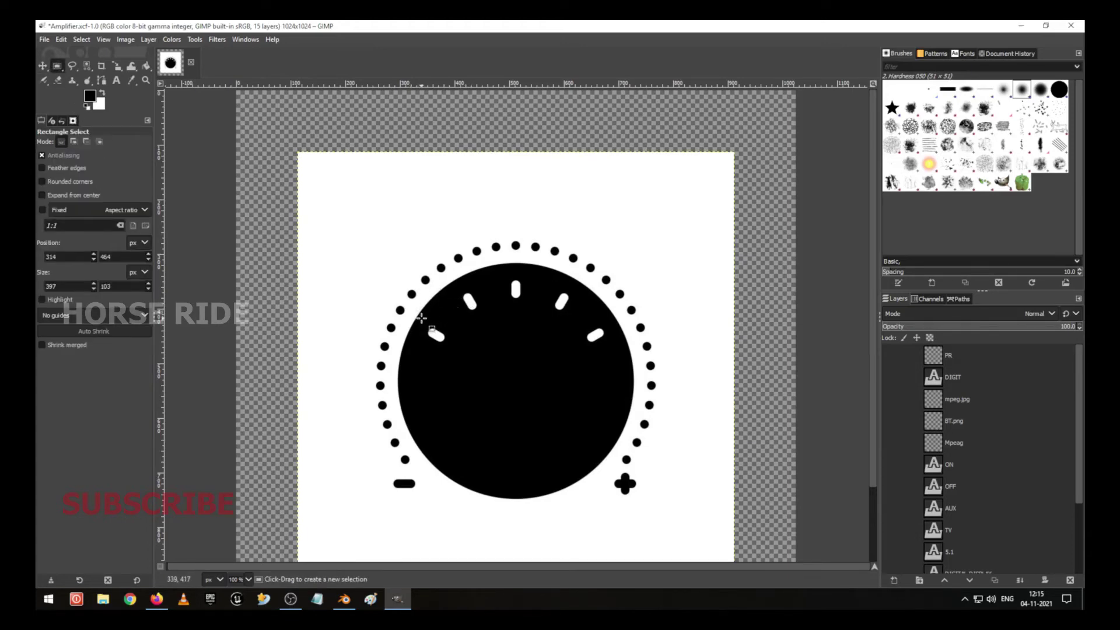
{"action": "left_click_drag", "start_coordinate": [422, 318], "coordinate": [458, 354]}
{"action": "left_click", "coordinate": [520, 349]}
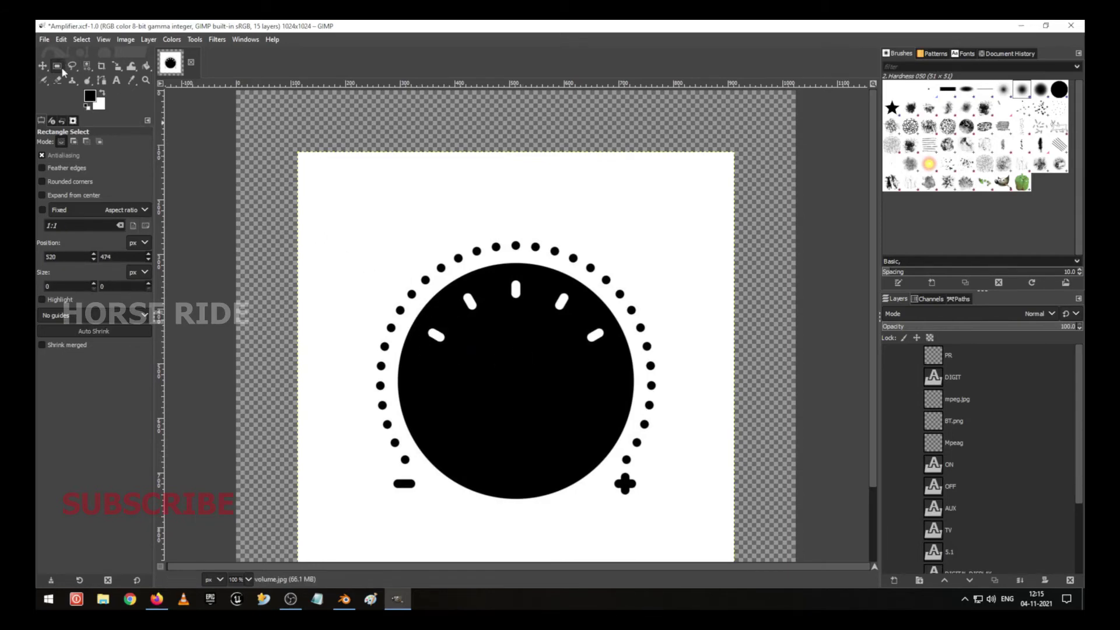
Draw an elliptical selection of about 370 × 320 px inside the dial, enclosing its remaining white tick marks.
{"action": "left_click_drag", "start_coordinate": [63, 71], "coordinate": [93, 86]}
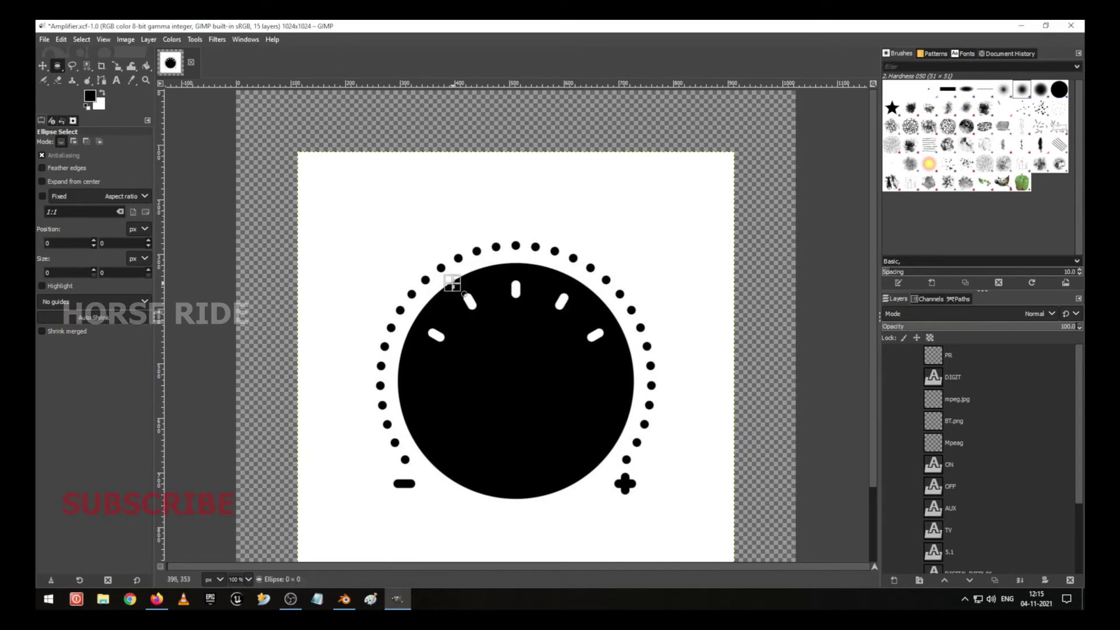
{"action": "left_click_drag", "start_coordinate": [453, 283], "coordinate": [634, 458]}
{"action": "left_click_drag", "start_coordinate": [555, 365], "coordinate": [512, 350]}
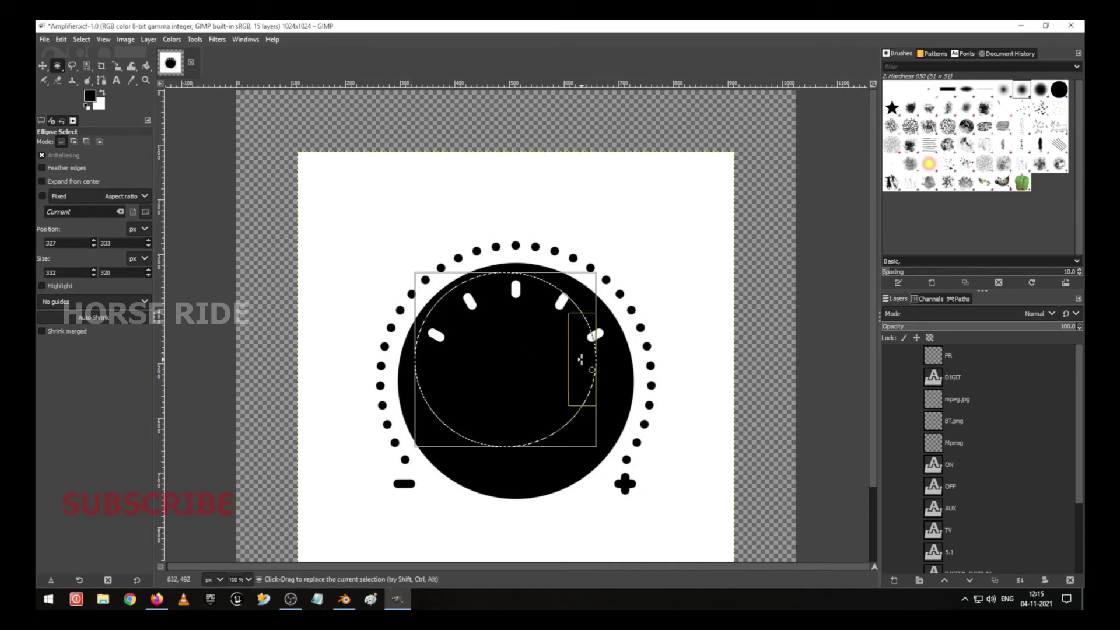
{"action": "left_click_drag", "start_coordinate": [581, 360], "coordinate": [602, 360]}
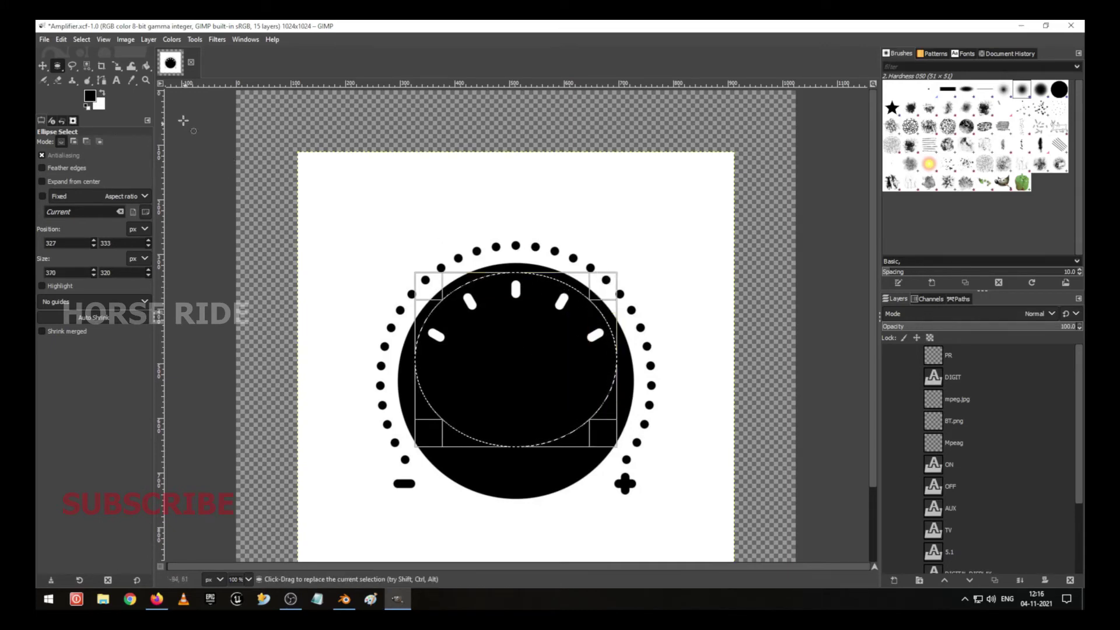
{"action": "left_click", "coordinate": [44, 66]}
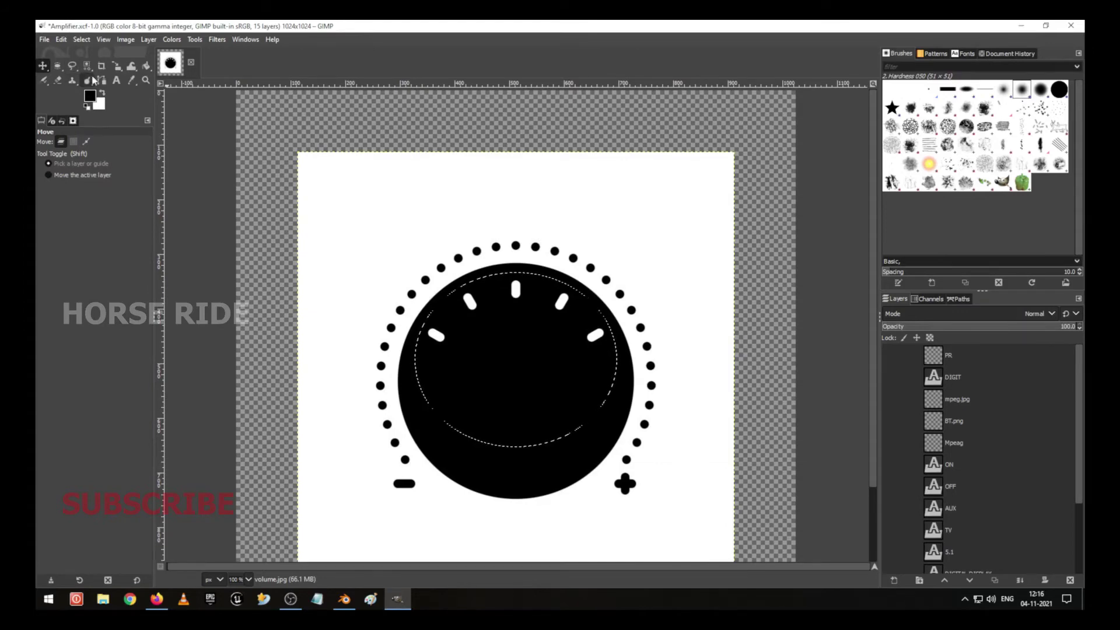
Fill the elliptical selection inside the dial with the black foreground colour and clear the selection.
{"action": "left_click", "coordinate": [60, 40]}
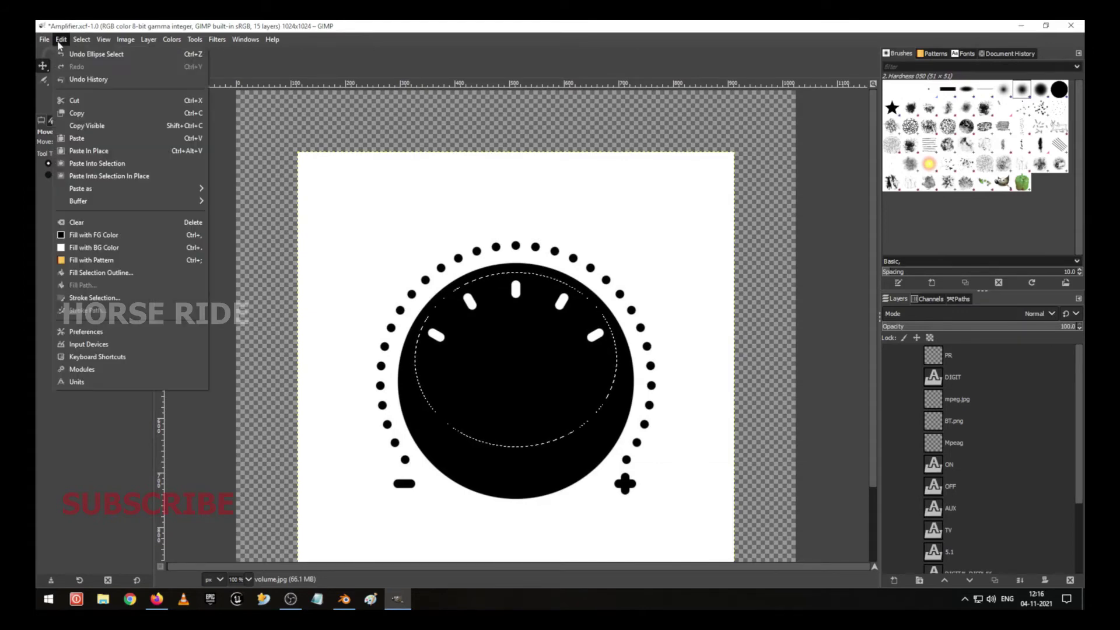
{"action": "left_click", "coordinate": [96, 234]}
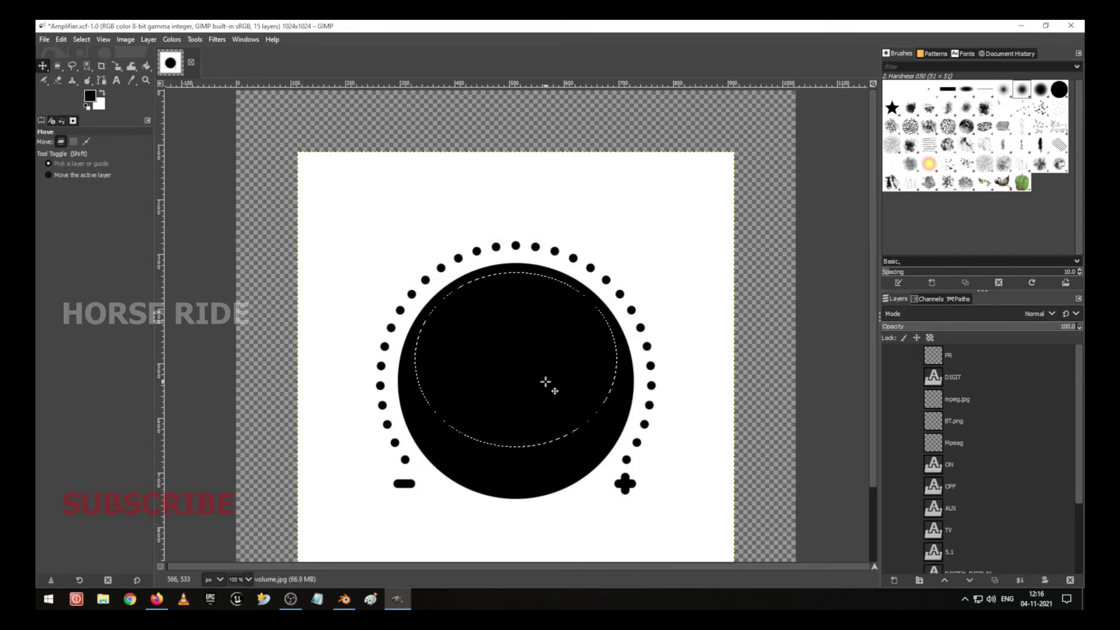
{"action": "key", "text": "ctrl+shift+a"}
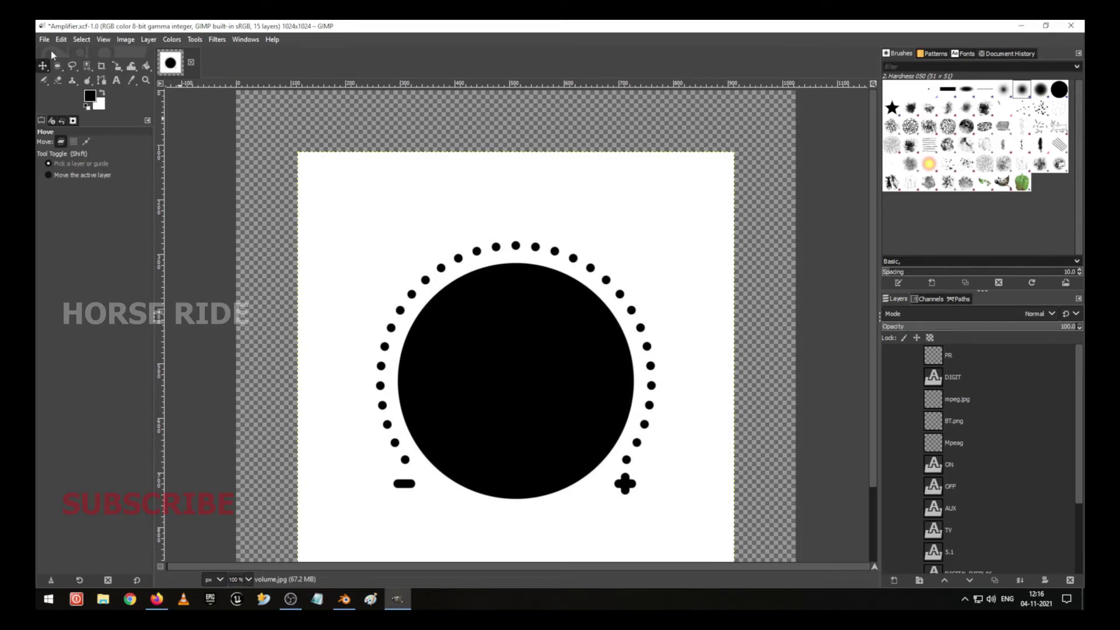
{"action": "left_click", "coordinate": [80, 39]}
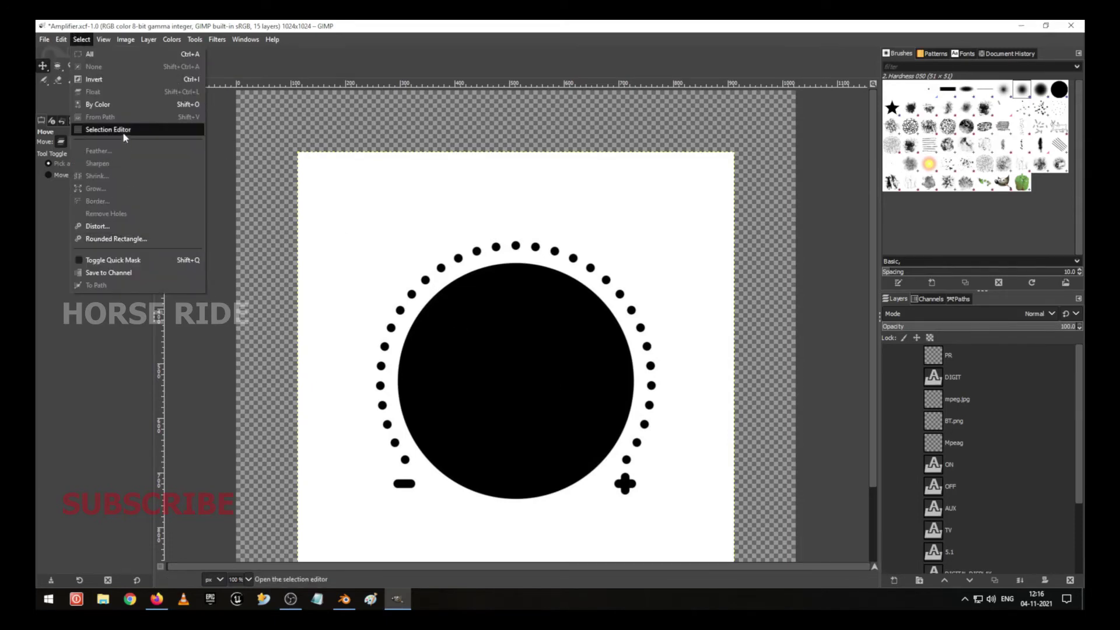
{"action": "left_click", "coordinate": [97, 105]}
{"action": "left_click", "coordinate": [552, 405]}
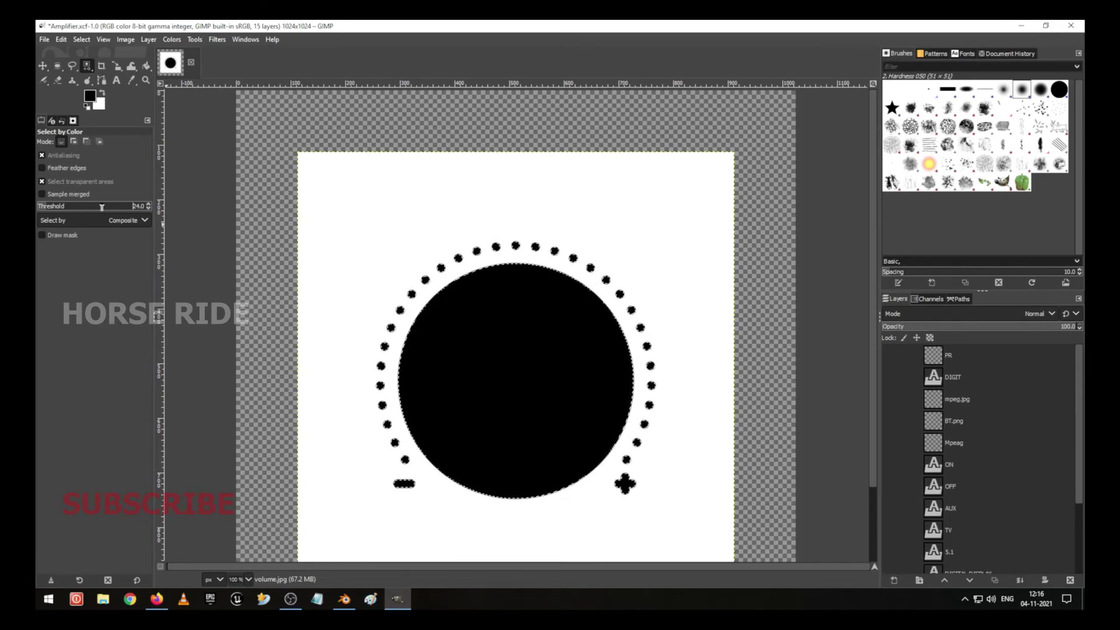
{"action": "left_click_drag", "start_coordinate": [135, 208], "coordinate": [168, 220]}
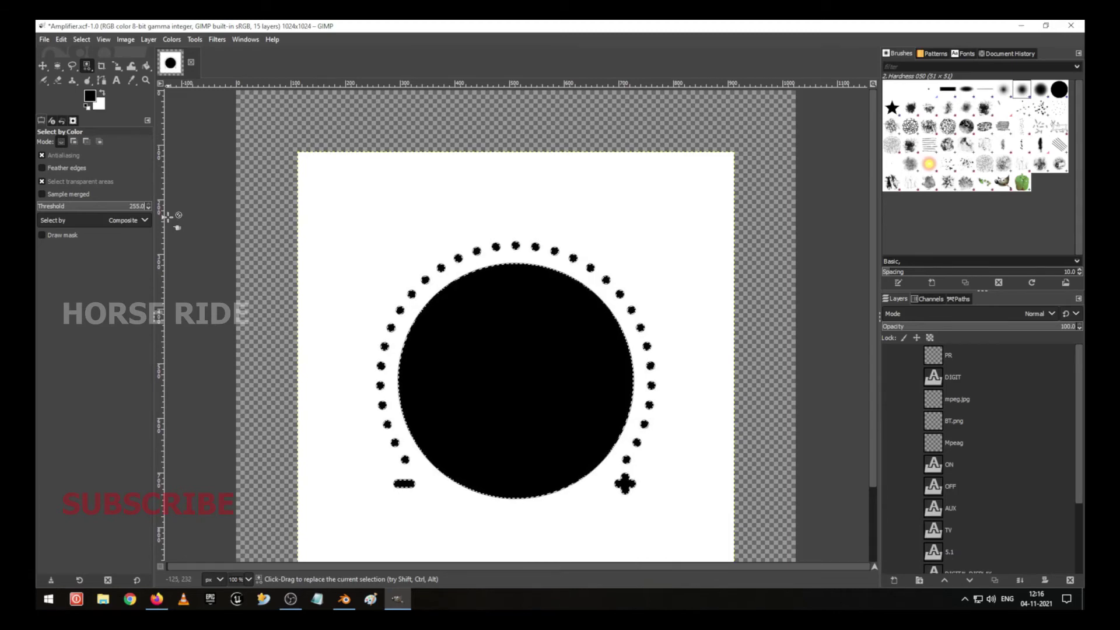
{"action": "key", "text": "ctrl+z"}
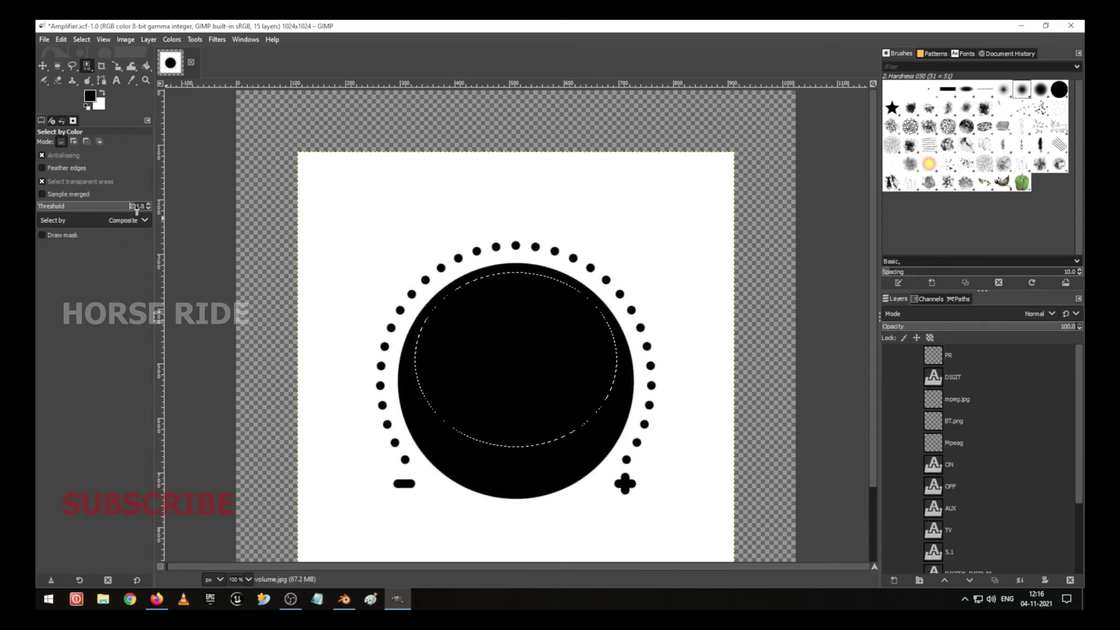
Set the Select by Color threshold to 24.5 and clear the elliptical selection.
{"action": "left_click", "coordinate": [141, 206]}
{"action": "left_click_drag", "start_coordinate": [141, 207], "coordinate": [49, 207]}
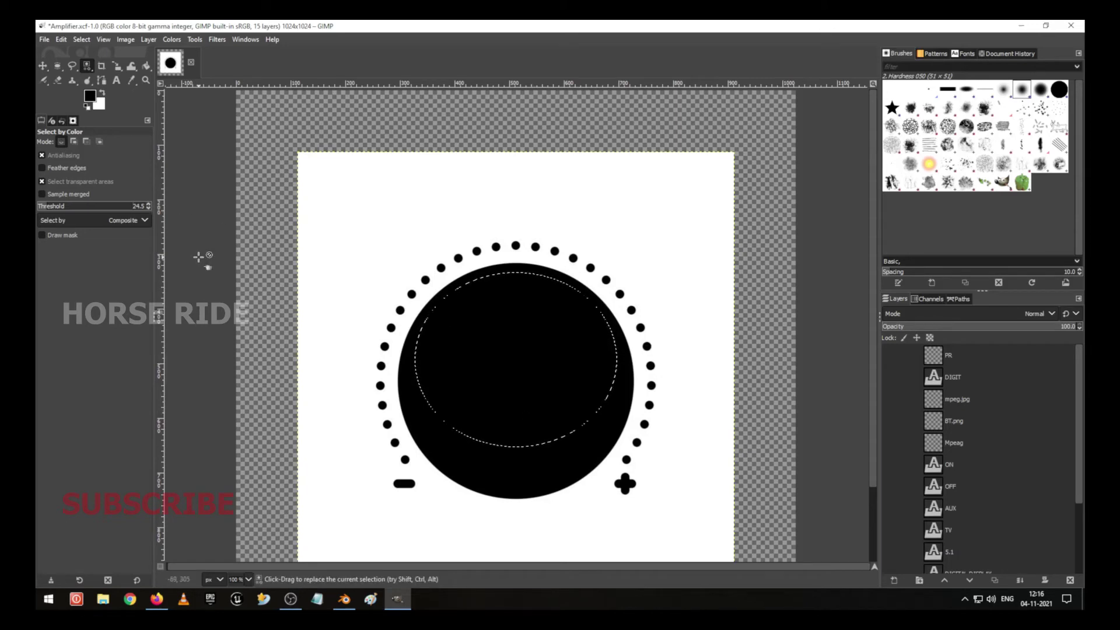
{"action": "key", "text": "ctrl+shift+a"}
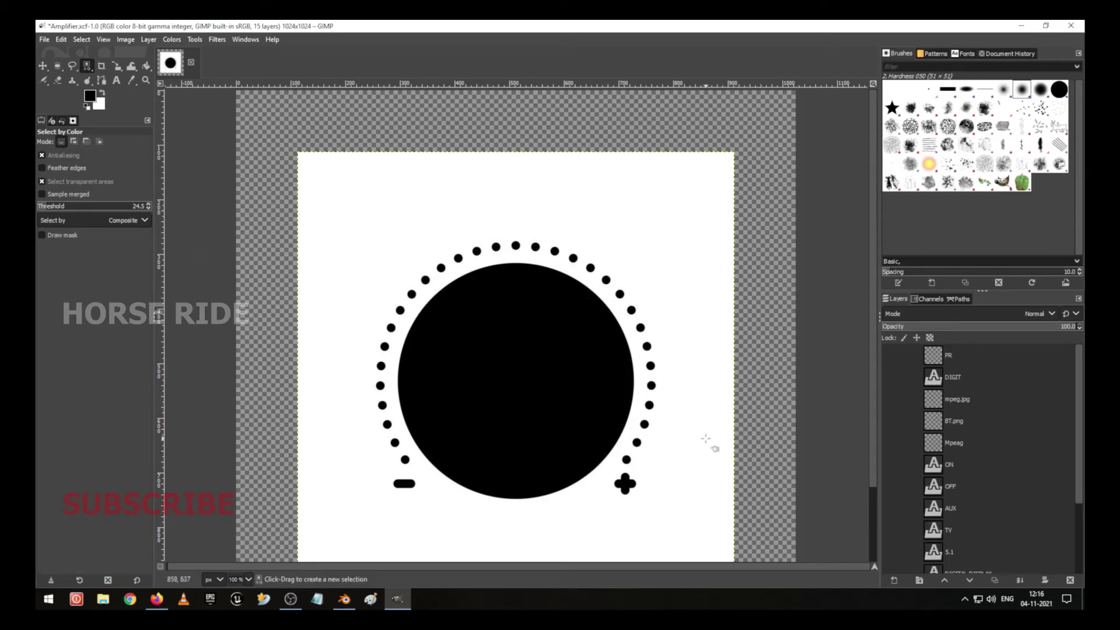
Select the black dial, its ring of dots and the plus and minus signs by colour.
{"action": "left_click", "coordinate": [82, 39]}
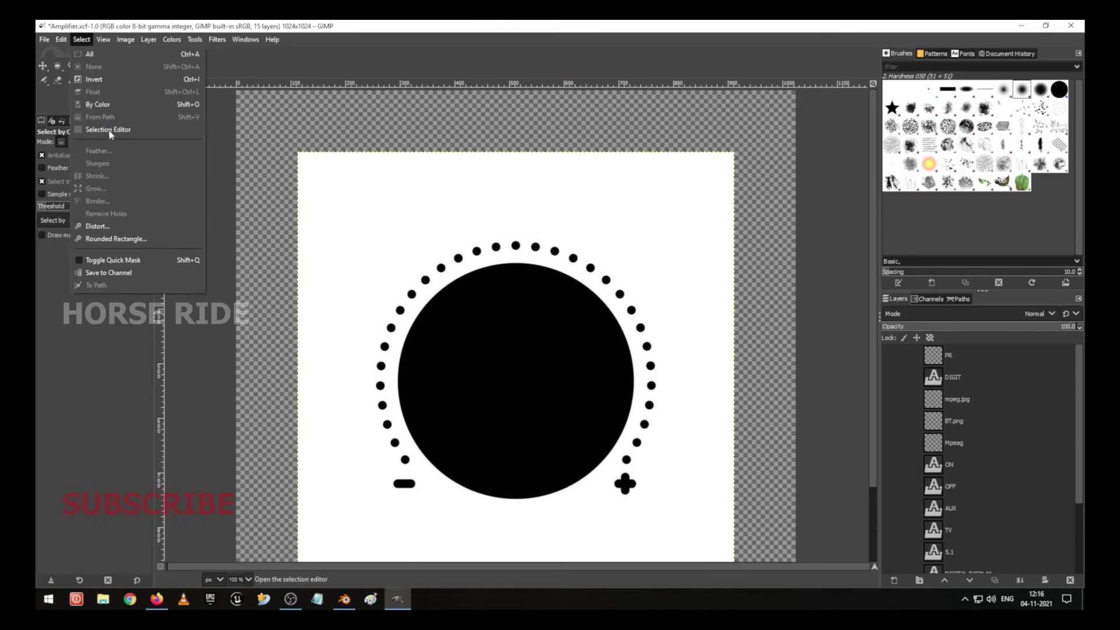
{"action": "left_click", "coordinate": [114, 104]}
{"action": "left_click", "coordinate": [521, 351]}
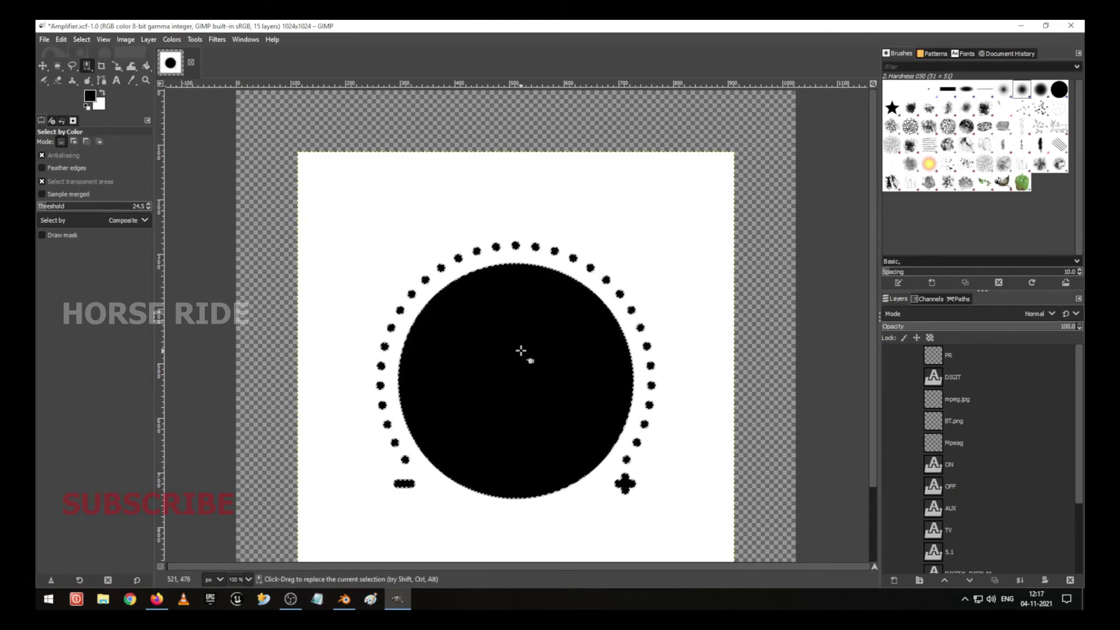
Try deleting the selected black areas of the dial image, and undo the deletion.
{"action": "key", "text": "Delete"}
{"action": "key", "text": "ctrl+shift+a"}
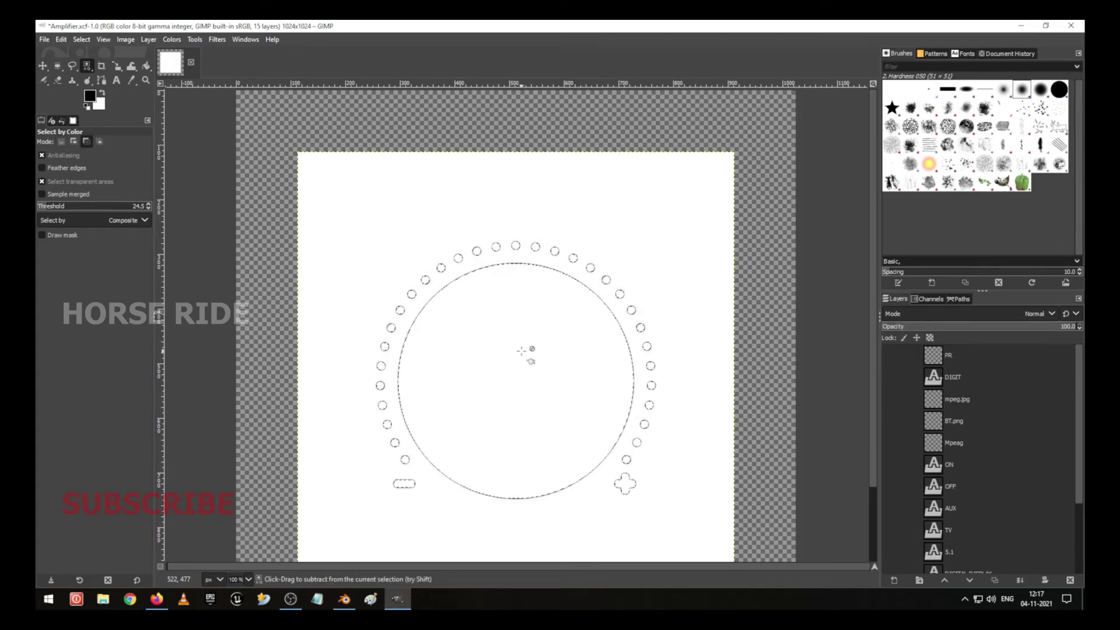
{"action": "key", "text": "ctrl+z"}
{"action": "key", "text": "ctrl+z"}
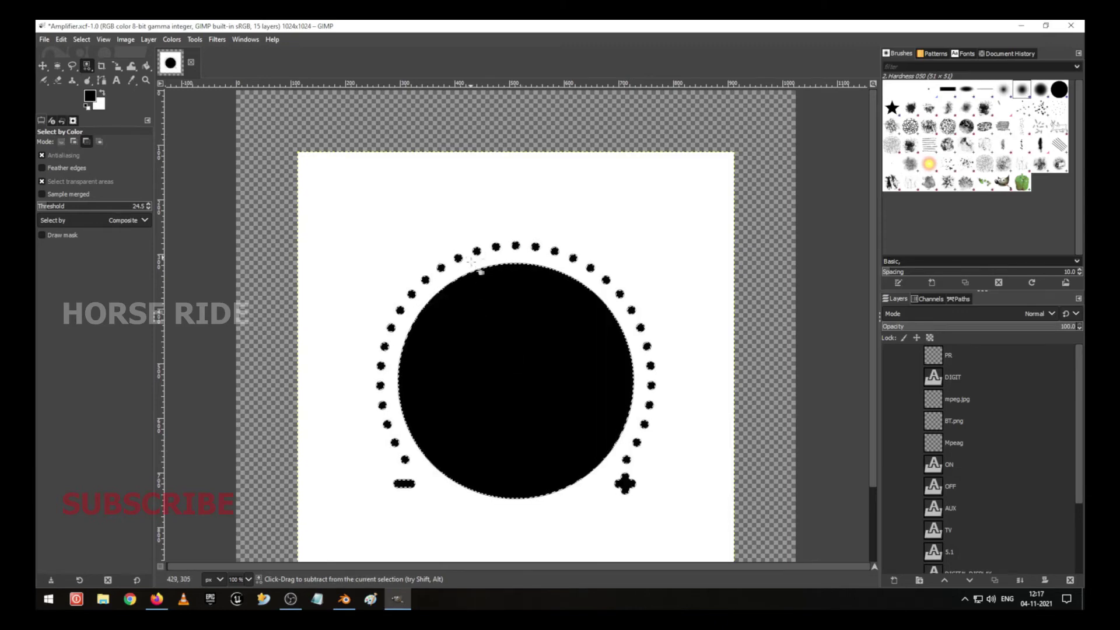
Add the dark edge pixels along the dial's upper rim to the colour selection.
{"action": "scroll", "coordinate": [472, 301], "scroll_direction": "up", "scroll_amount": 7}
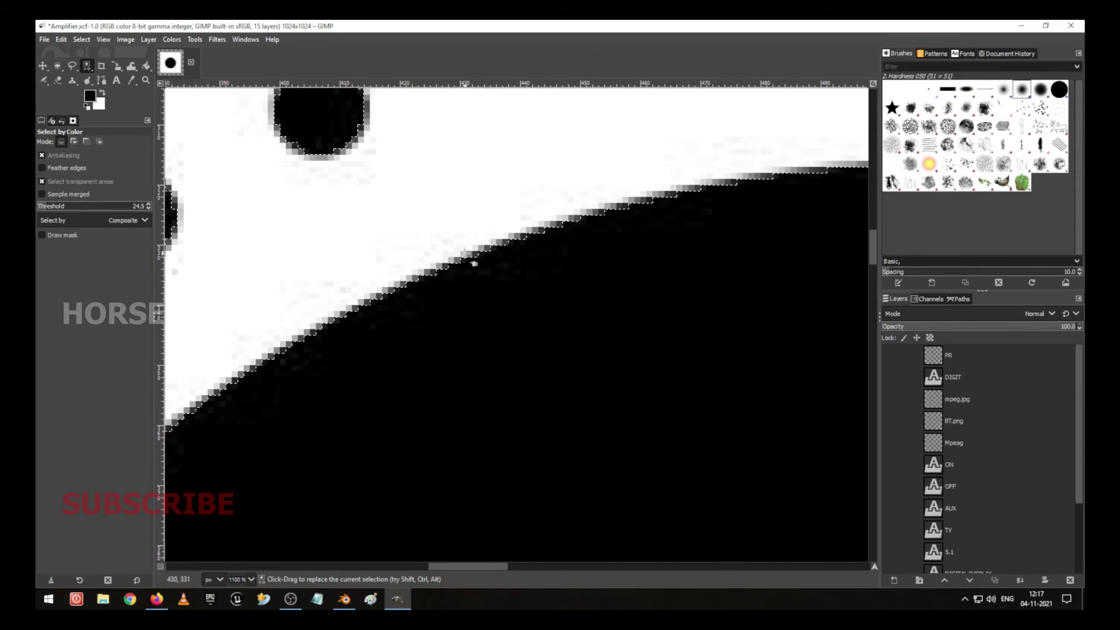
{"action": "key", "text": "shift"}
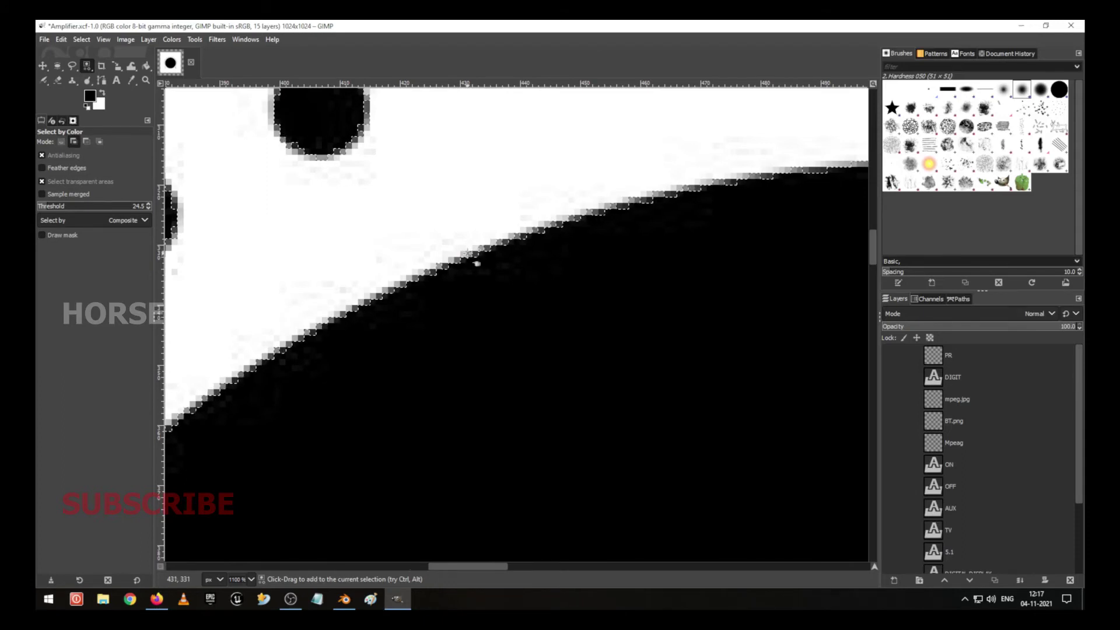
{"action": "left_click", "coordinate": [471, 276], "text": "shift"}
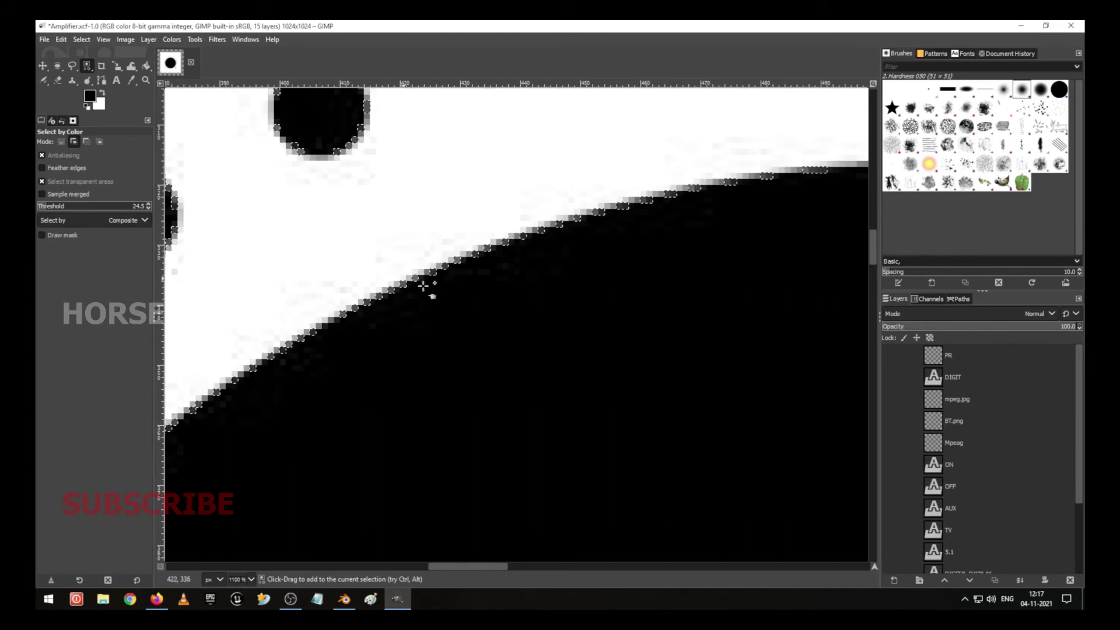
{"action": "scroll", "coordinate": [516, 307], "scroll_direction": "down", "scroll_amount": 1, "text": "ctrl"}
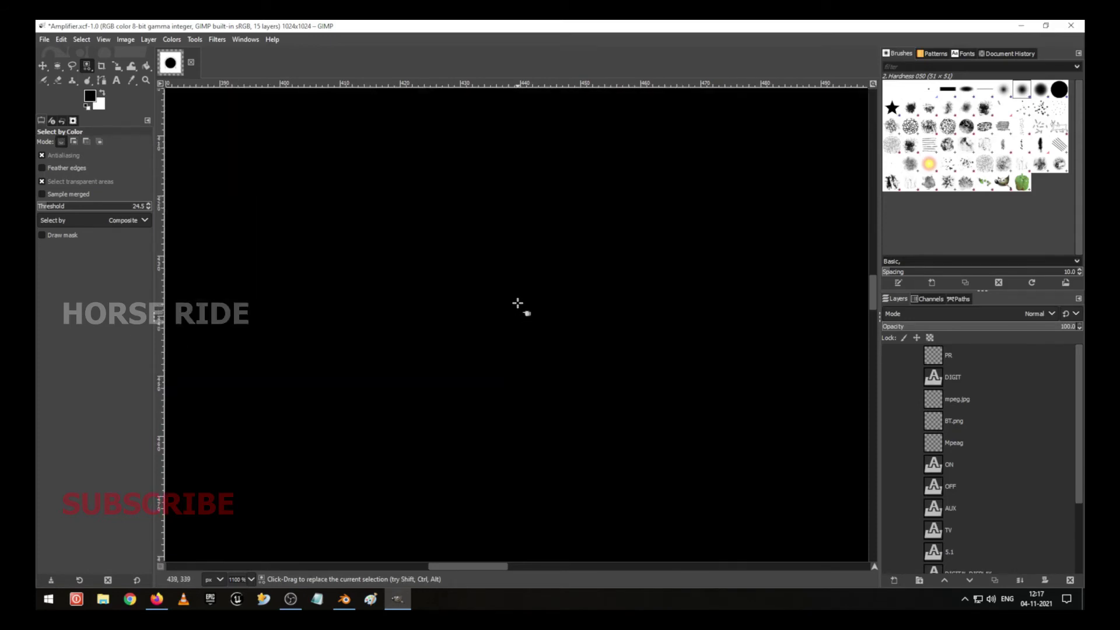
{"action": "scroll", "coordinate": [519, 304], "scroll_direction": "down", "scroll_amount": 7, "text": "ctrl"}
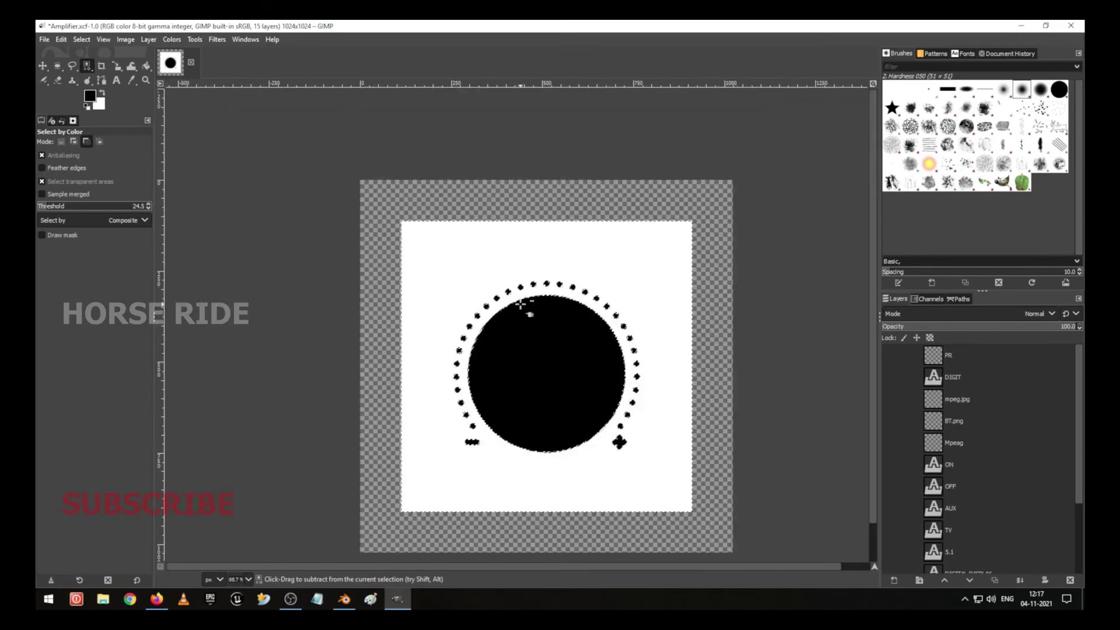
{"action": "scroll", "coordinate": [523, 351], "scroll_direction": "up", "scroll_amount": 2, "text": "ctrl"}
{"action": "scroll", "coordinate": [525, 352], "scroll_direction": "down", "scroll_amount": 2, "text": "ctrl"}
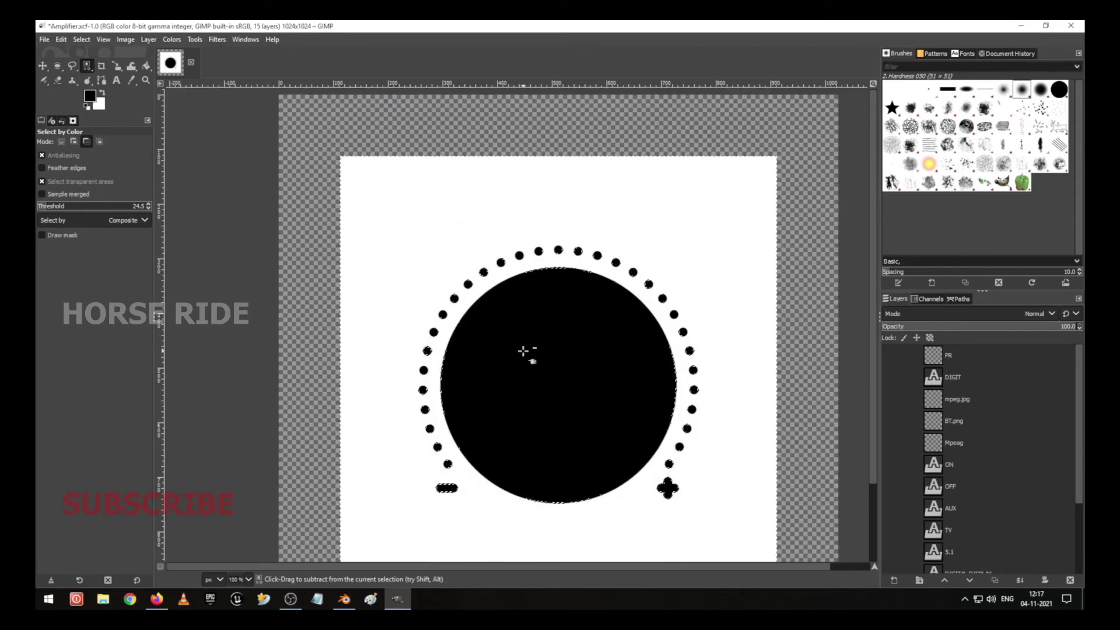
Try to refine the colour selection with the grey edge pixels around the minus sign.
{"action": "scroll", "coordinate": [442, 518], "scroll_direction": "up", "scroll_amount": 3, "text": "ctrl"}
{"action": "scroll", "coordinate": [450, 467], "scroll_direction": "up", "scroll_amount": 4, "text": "ctrl"}
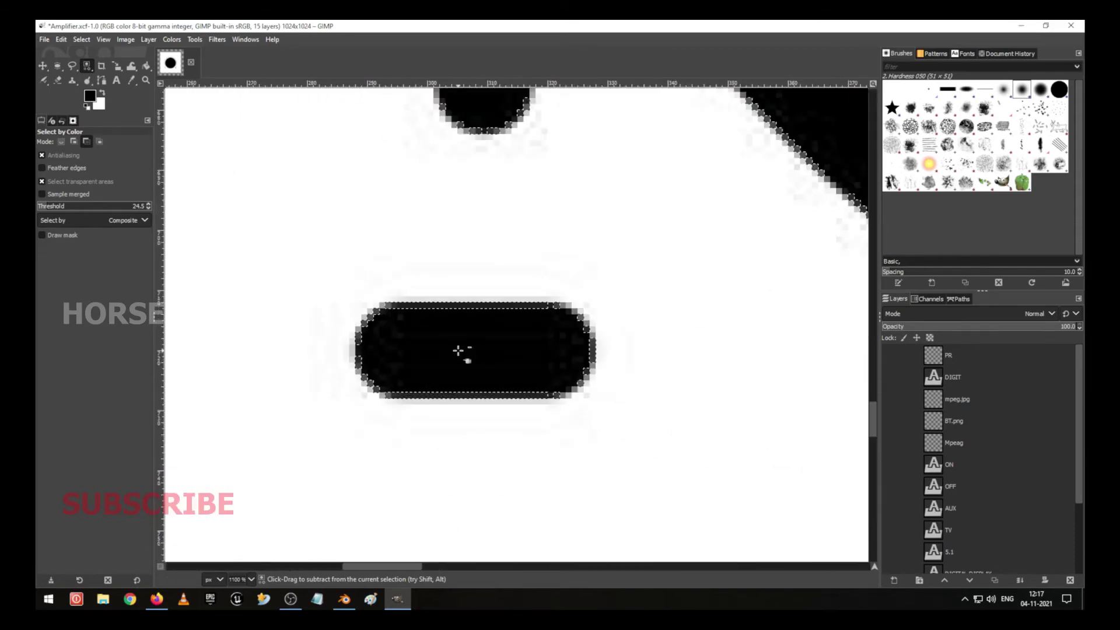
{"action": "scroll", "coordinate": [391, 315], "scroll_direction": "up", "scroll_amount": 2, "text": "ctrl"}
{"action": "key", "text": "shift"}
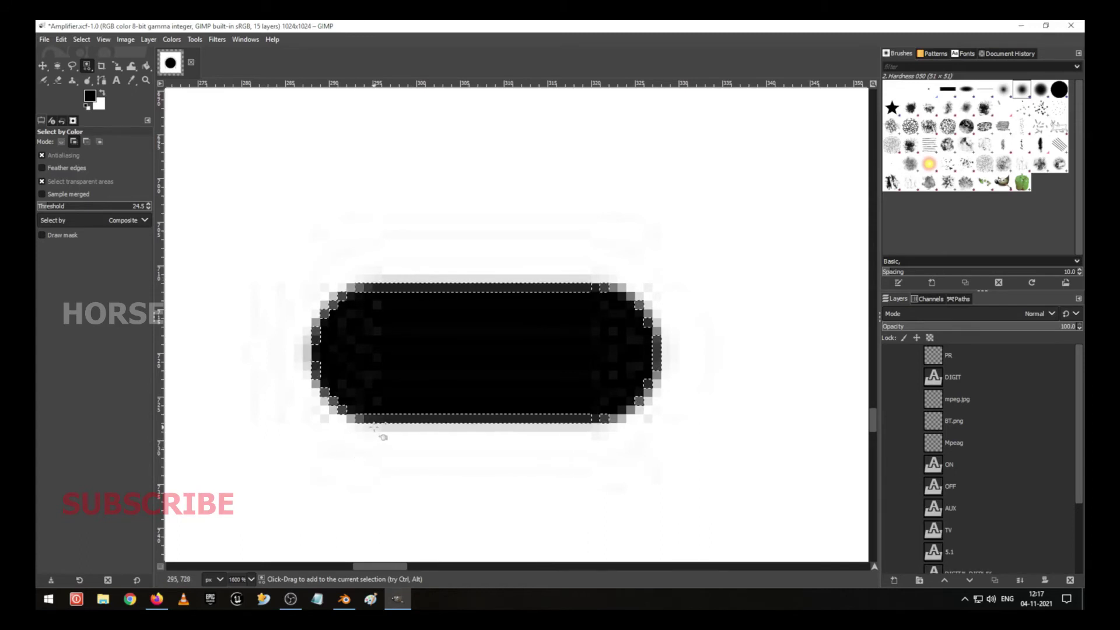
{"action": "left_click", "coordinate": [408, 438]}
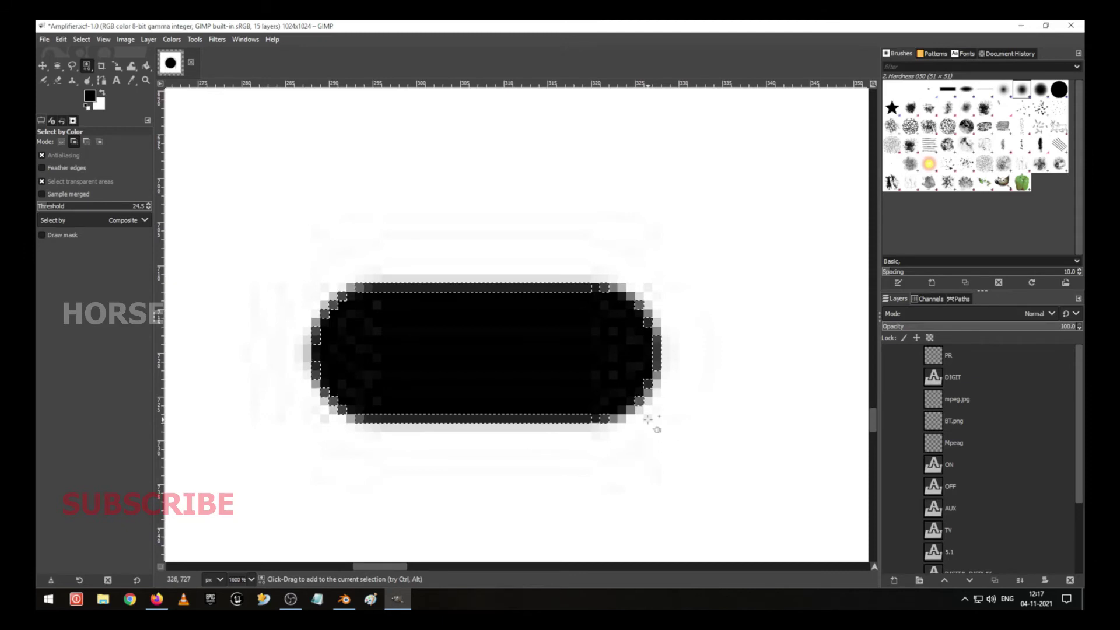
{"action": "scroll", "coordinate": [613, 395], "scroll_direction": "down", "scroll_amount": 2}
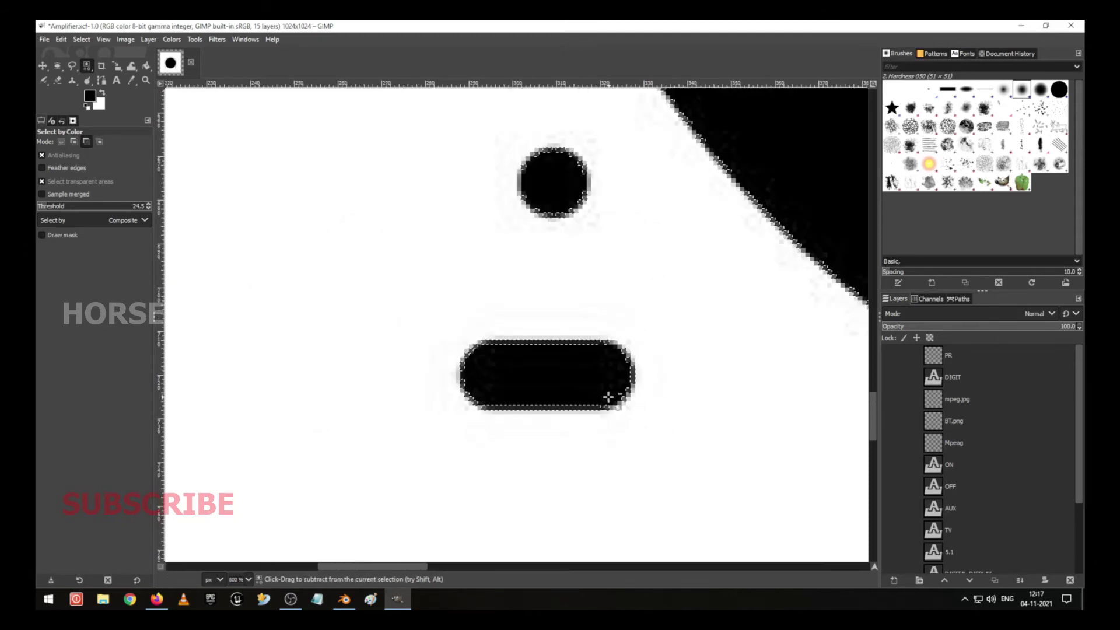
{"action": "scroll", "coordinate": [607, 385], "scroll_direction": "up", "scroll_amount": 1}
{"action": "left_click", "coordinate": [509, 332], "text": "shift"}
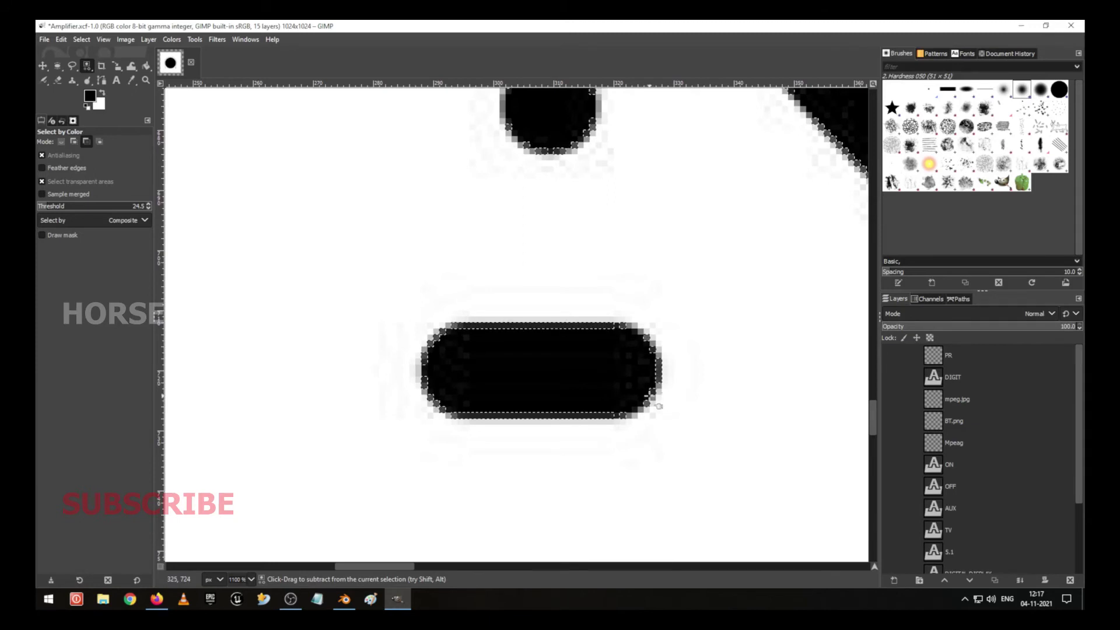
{"action": "left_click", "coordinate": [660, 406], "text": "ctrl"}
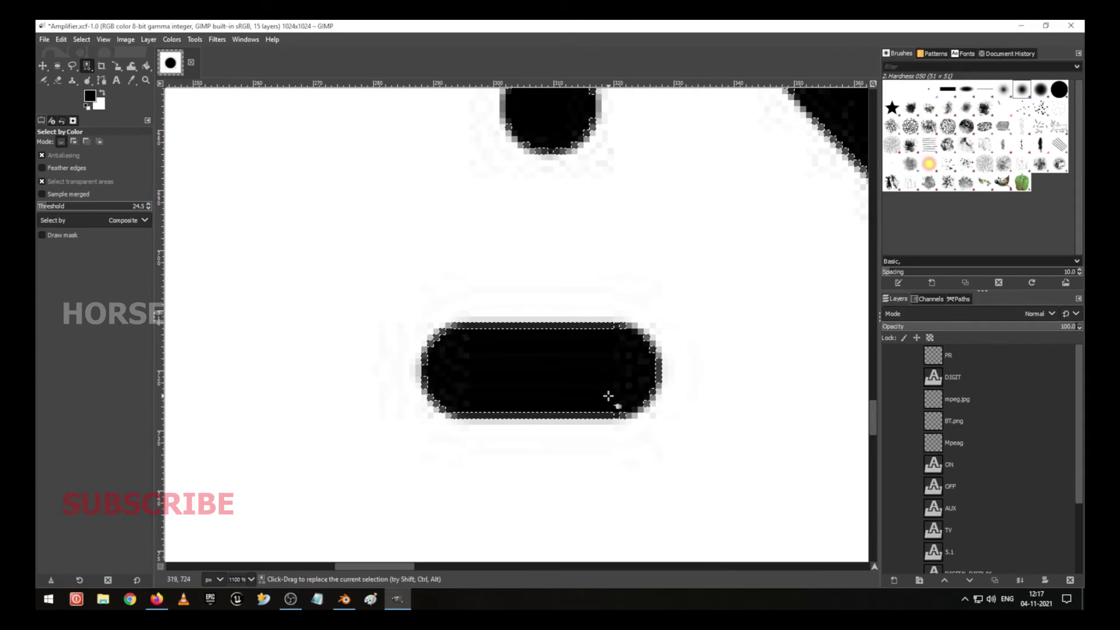
{"action": "scroll", "coordinate": [668, 422], "scroll_direction": "down", "scroll_amount": 1}
{"action": "scroll", "coordinate": [666, 417], "scroll_direction": "down", "scroll_amount": 7}
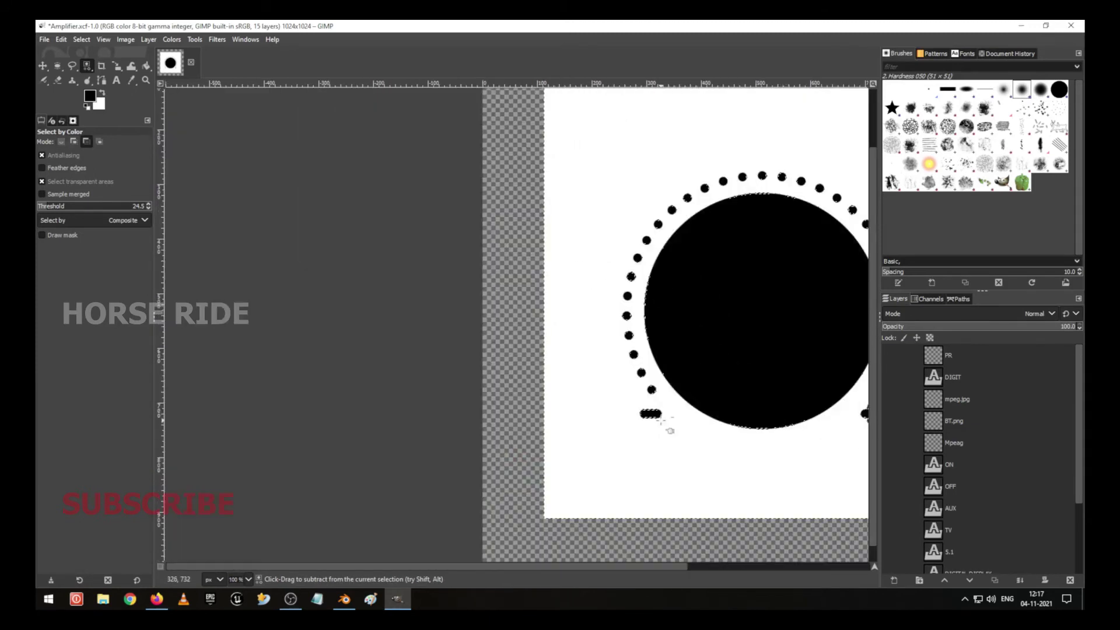
{"action": "left_click_drag", "start_coordinate": [627, 357], "coordinate": [677, 353]}
{"action": "scroll", "coordinate": [678, 352], "scroll_direction": "up", "scroll_amount": 2}
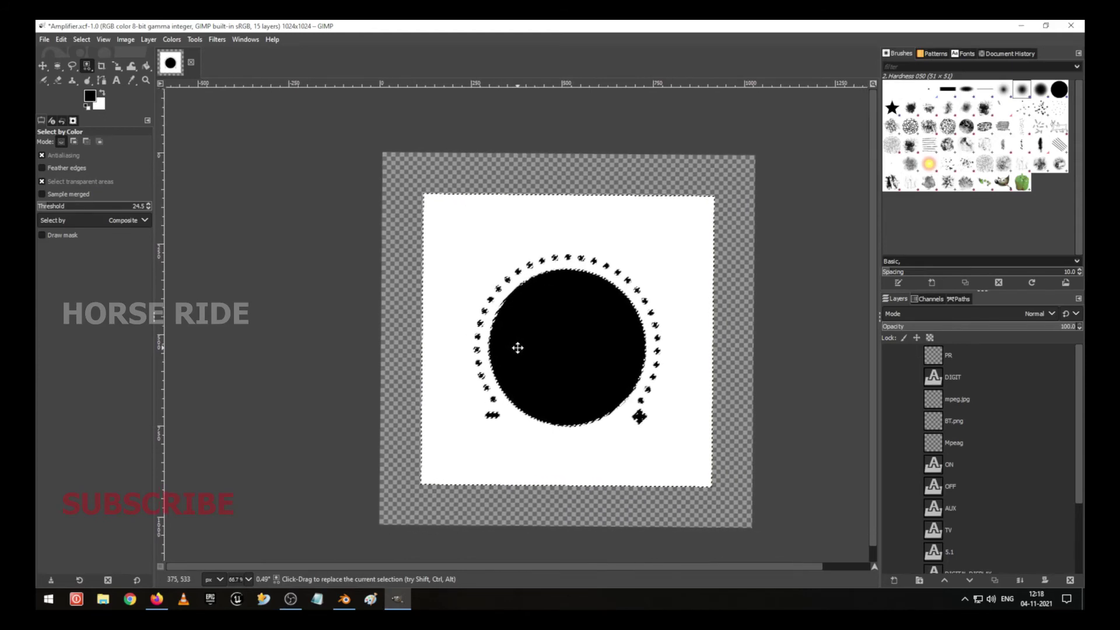
{"action": "scroll", "coordinate": [548, 396], "scroll_direction": "up", "scroll_amount": 1}
{"action": "scroll", "coordinate": [547, 395], "scroll_direction": "down", "scroll_amount": 2}
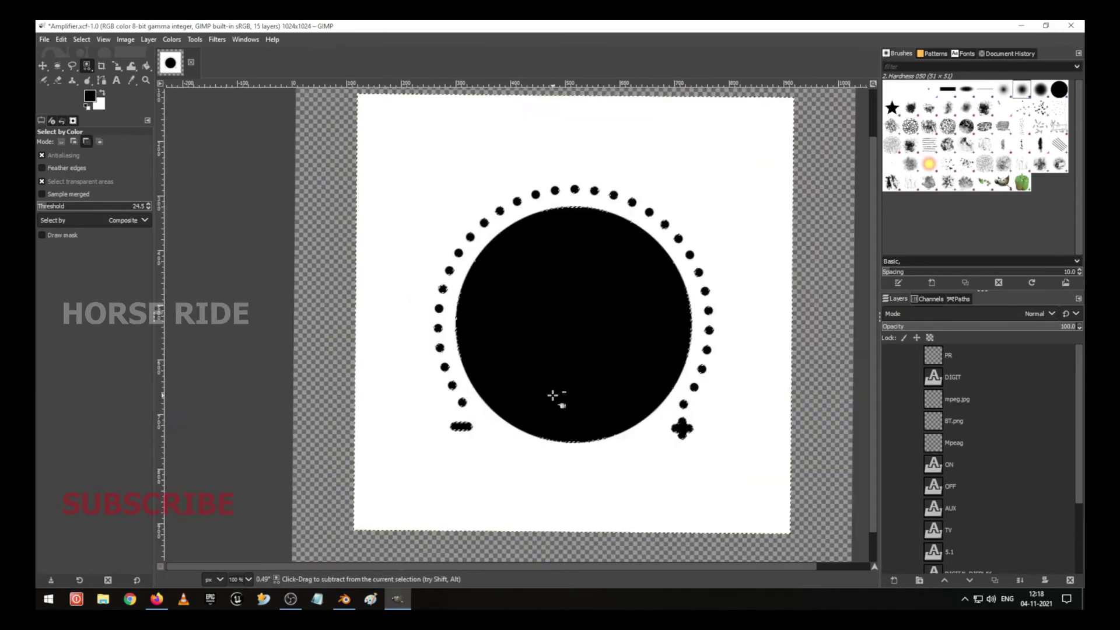
{"action": "left_click_drag", "start_coordinate": [560, 395], "coordinate": [560, 395]}
Invert the selection and fill the dial, dots and plus and minus signs with the black foreground colour.
{"action": "scroll", "coordinate": [563, 388], "scroll_direction": "up", "scroll_amount": 2}
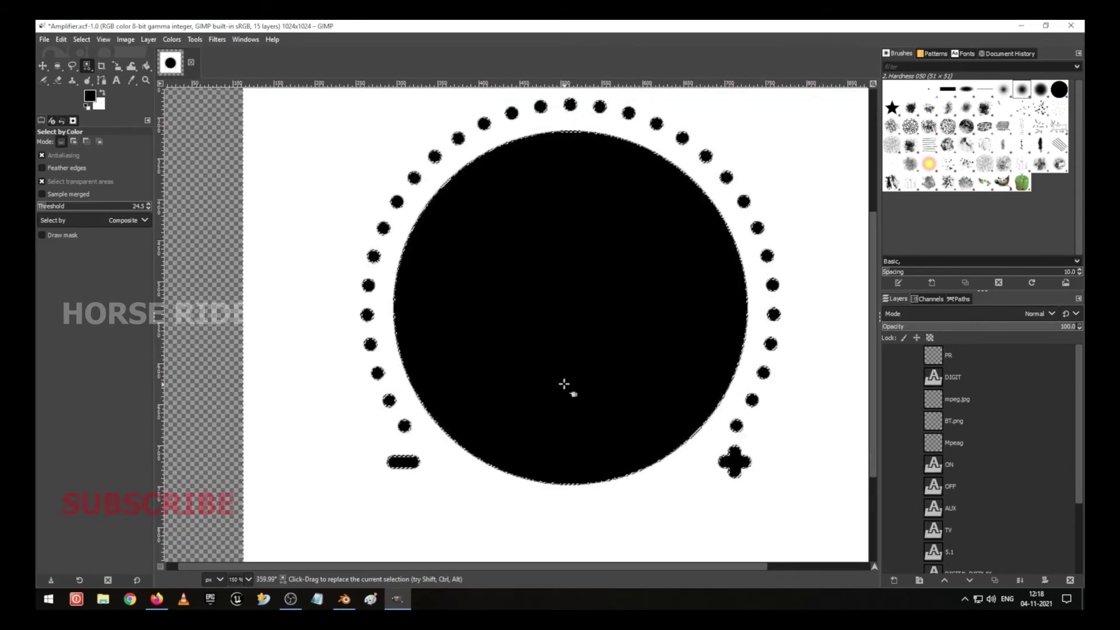
{"action": "scroll", "coordinate": [564, 384], "scroll_direction": "down", "scroll_amount": 3}
{"action": "scroll", "coordinate": [564, 384], "scroll_direction": "up", "scroll_amount": 3}
{"action": "scroll", "coordinate": [565, 384], "scroll_direction": "down", "scroll_amount": 2}
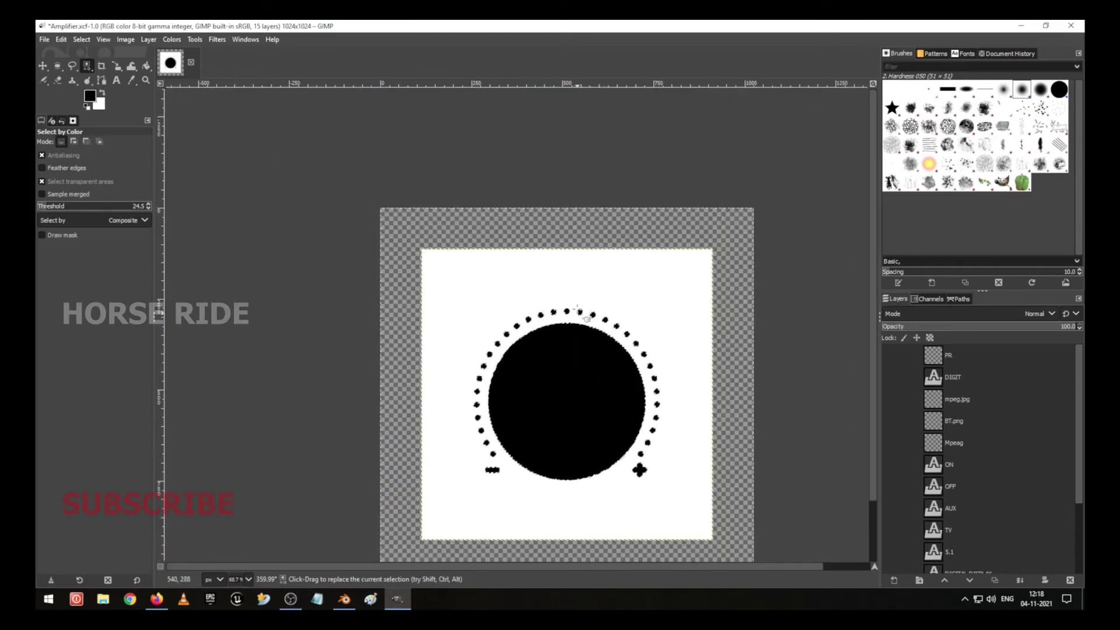
{"action": "left_click", "coordinate": [60, 40]}
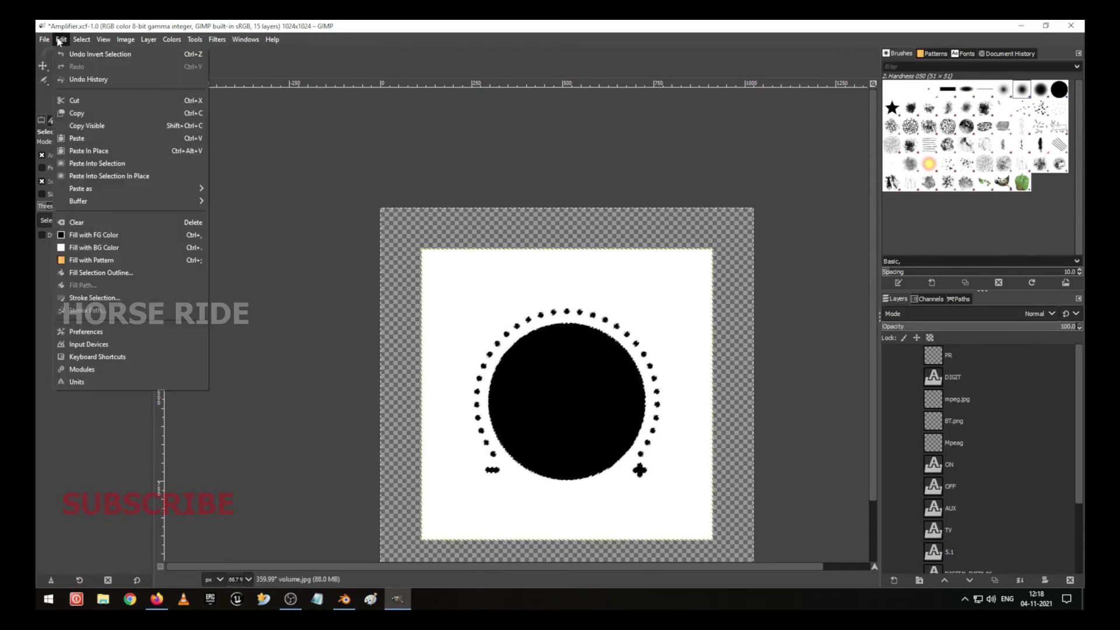
{"action": "left_click", "coordinate": [84, 235]}
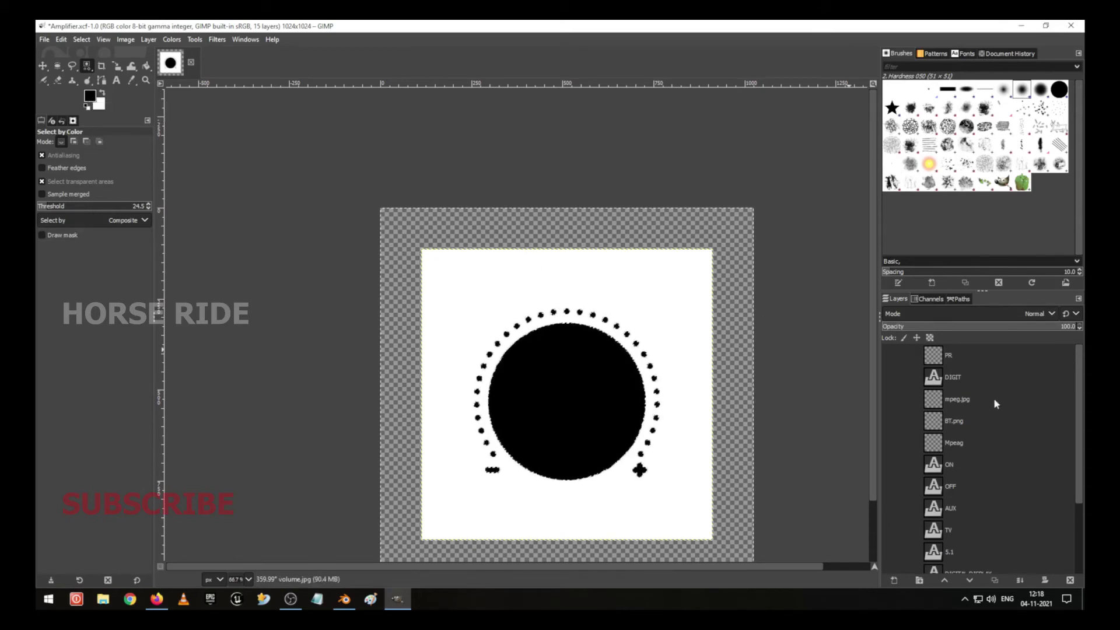
{"action": "scroll", "coordinate": [992, 403], "scroll_direction": "down", "scroll_amount": 3}
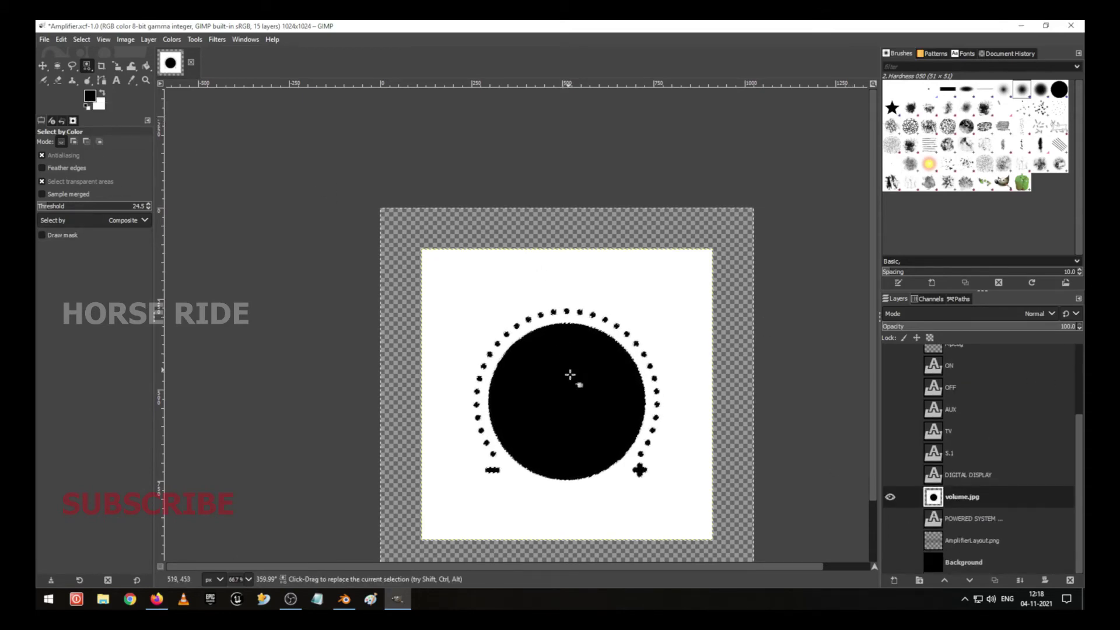
{"action": "scroll", "coordinate": [580, 392], "scroll_direction": "up", "scroll_amount": 3}
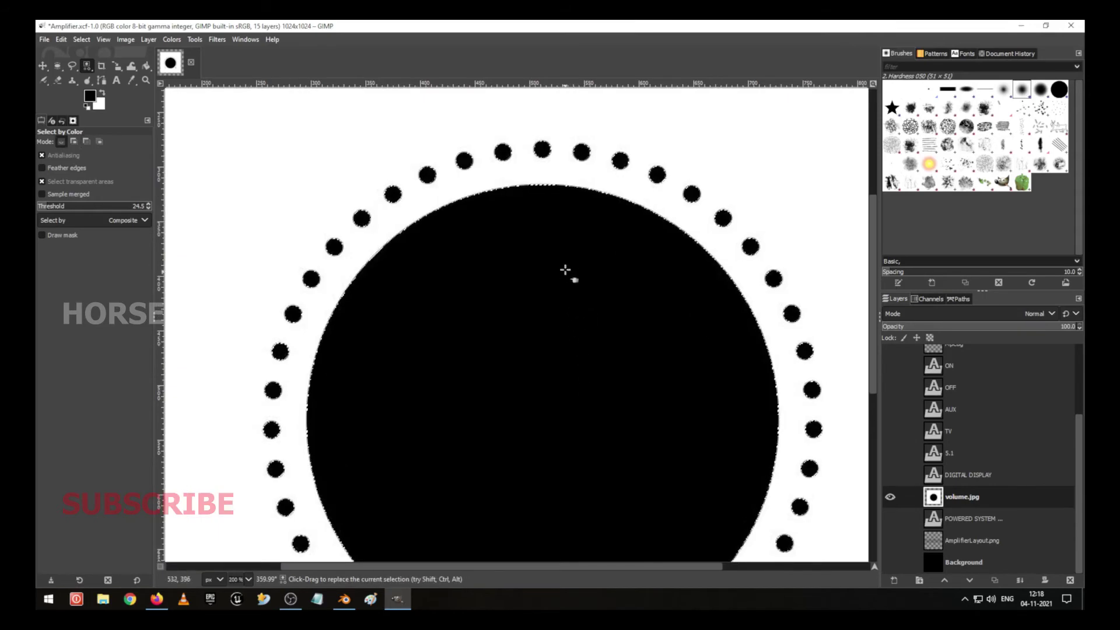
{"action": "scroll", "coordinate": [534, 237], "scroll_direction": "down", "scroll_amount": 3}
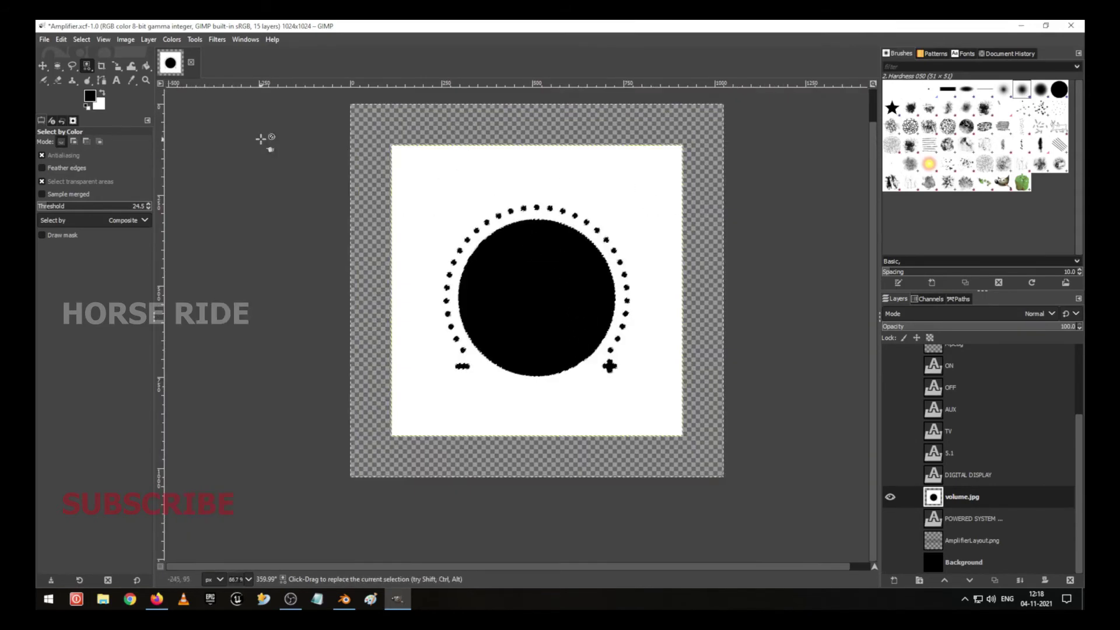
Add a new transparent 1024 × 1024 px layer above the volume.jpg layer.
{"action": "left_click", "coordinate": [147, 66]}
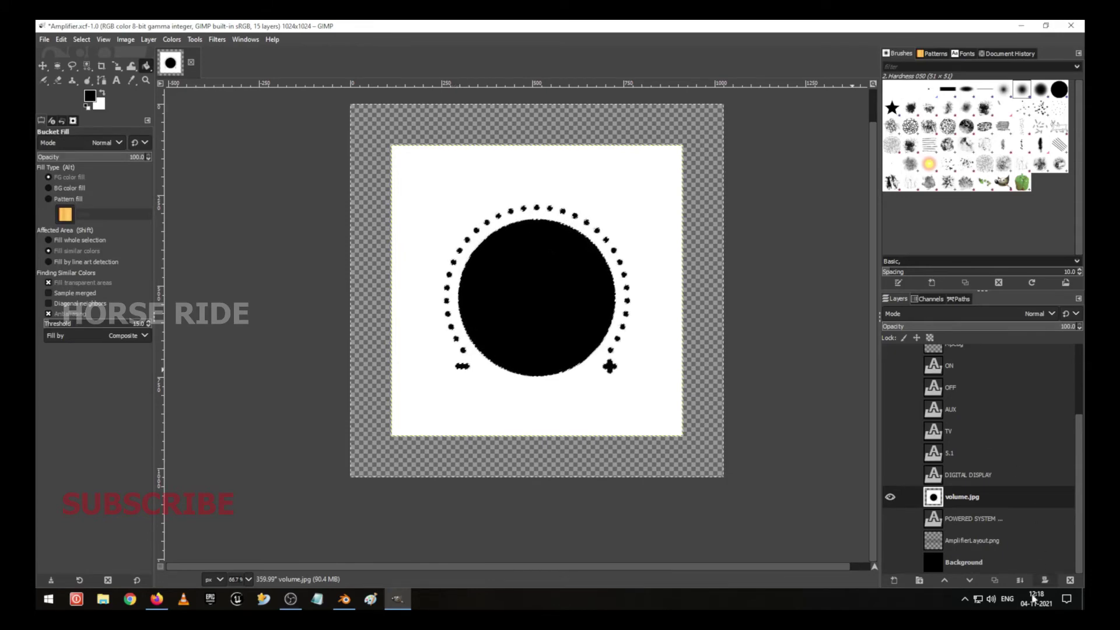
{"action": "left_click", "coordinate": [897, 582]}
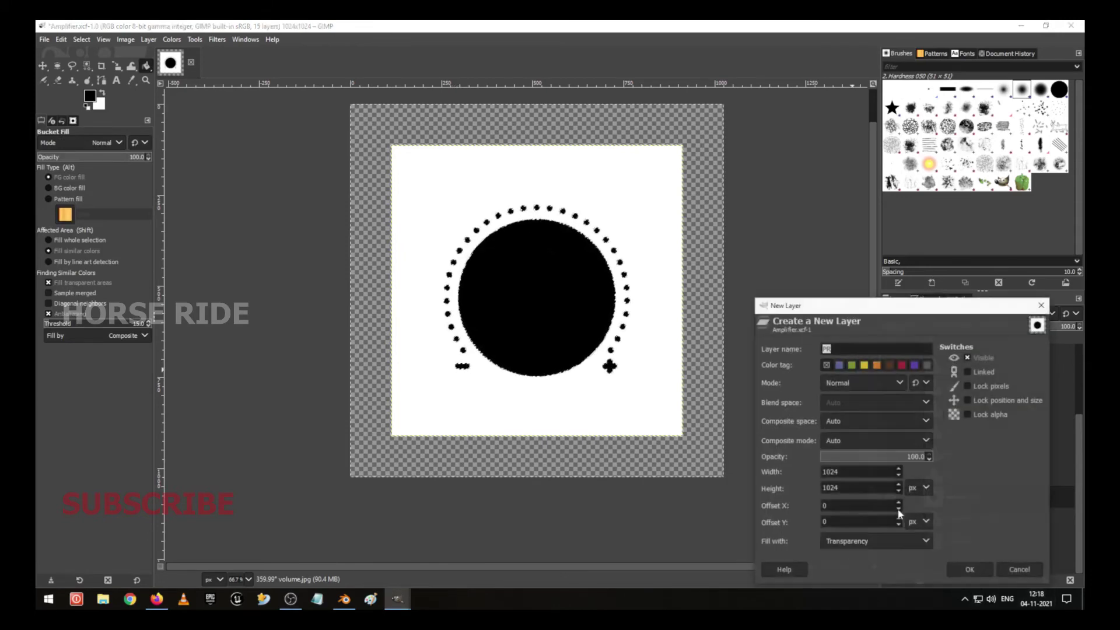
{"action": "left_click", "coordinate": [974, 569]}
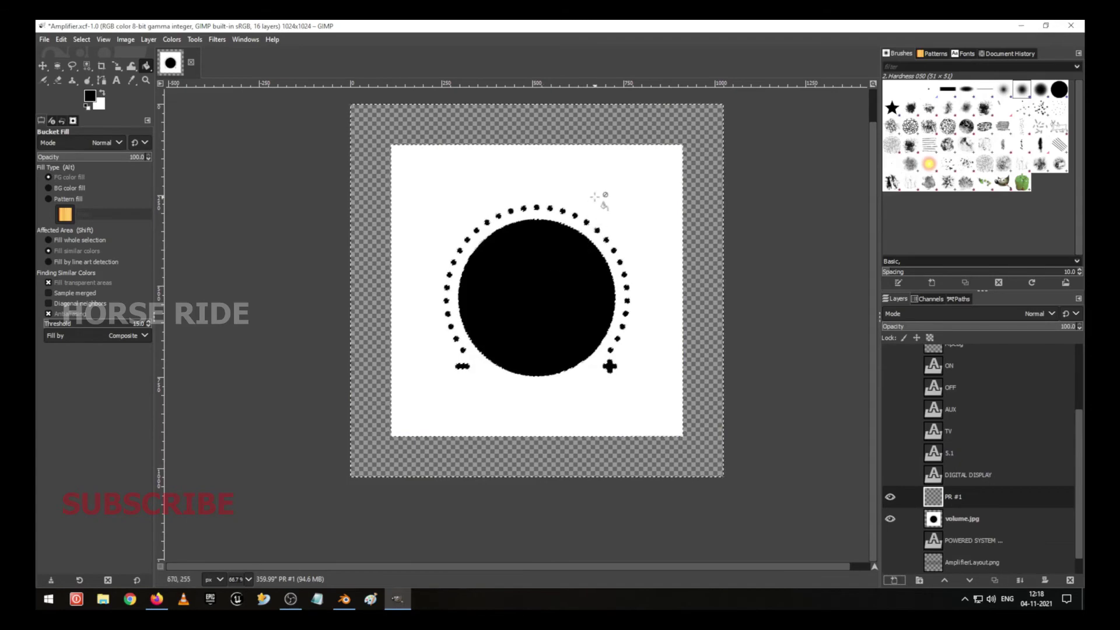
Try filling the white background around the dial and dots on the volume.jpg layer with black.
{"action": "scroll", "coordinate": [597, 230], "scroll_direction": "up", "scroll_amount": 1}
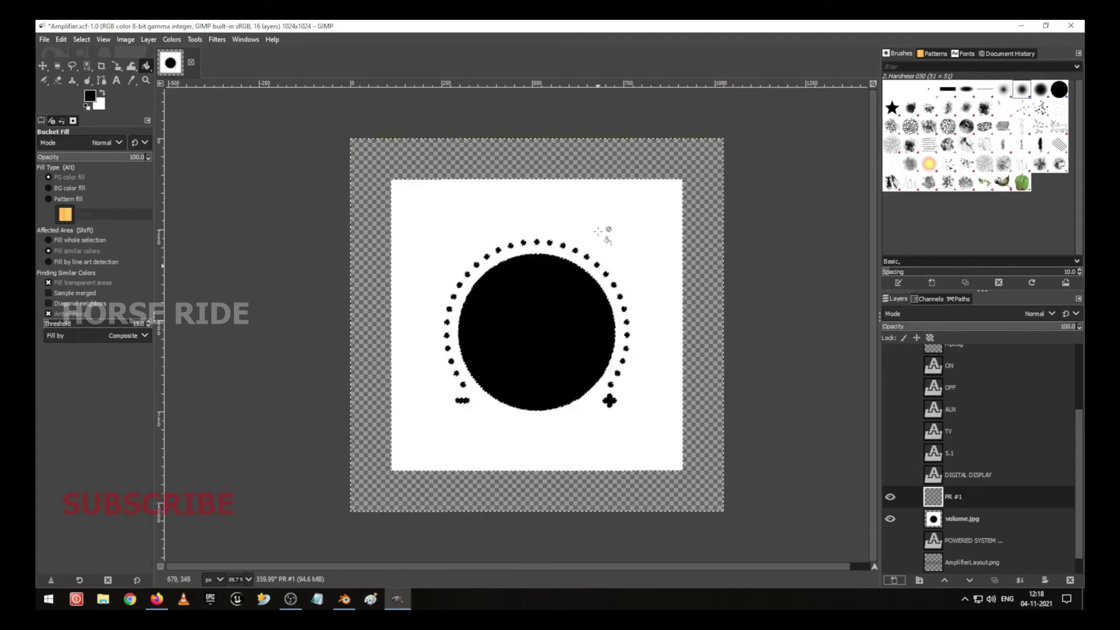
{"action": "scroll", "coordinate": [598, 260], "scroll_direction": "up", "scroll_amount": 1, "text": "ctrl"}
{"action": "scroll", "coordinate": [599, 265], "scroll_direction": "up", "scroll_amount": 3, "text": "ctrl"}
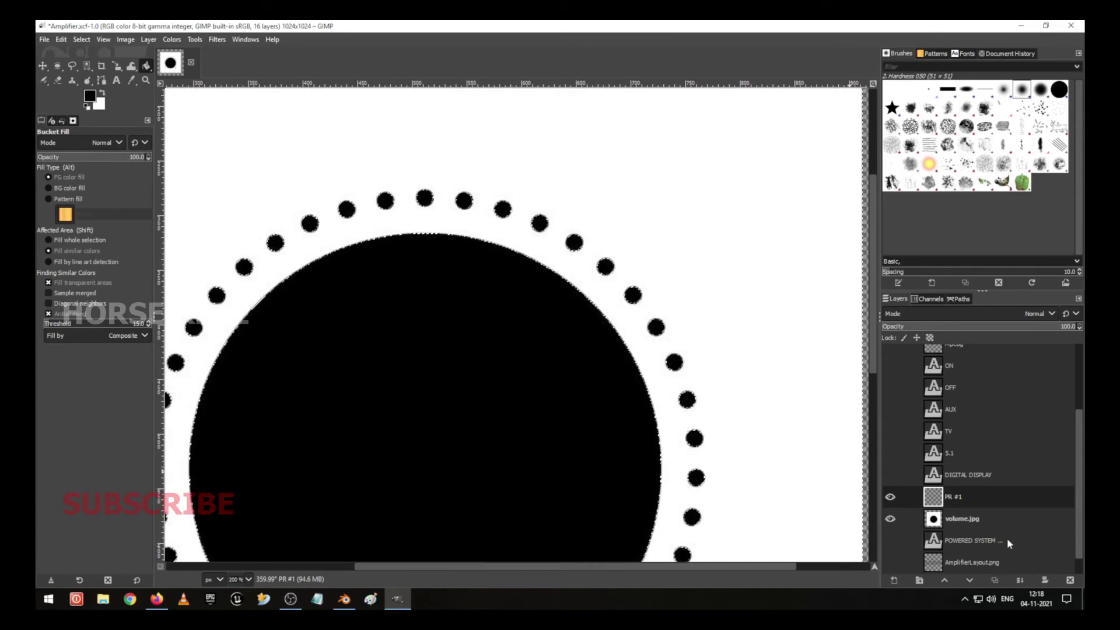
{"action": "left_click", "coordinate": [986, 524]}
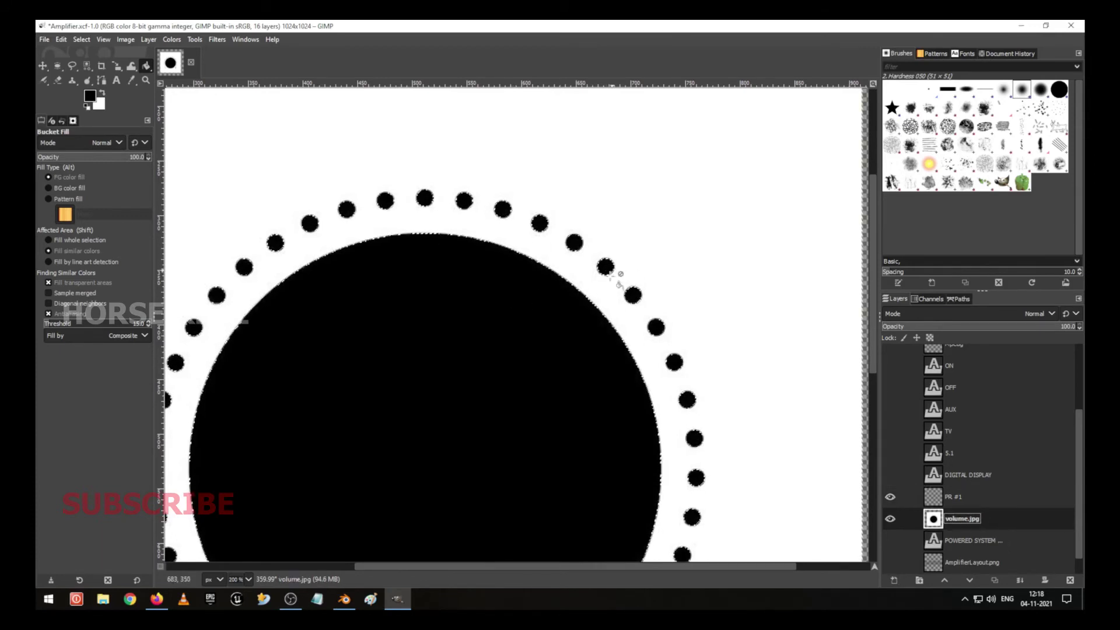
{"action": "left_click", "coordinate": [593, 292]}
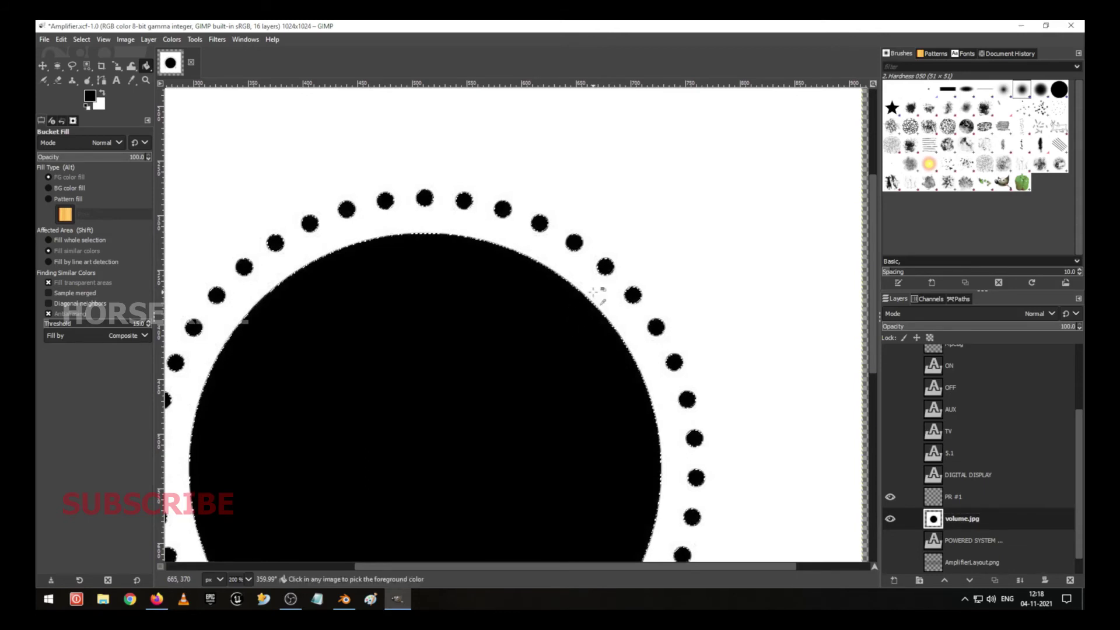
{"action": "left_click", "coordinate": [610, 295]}
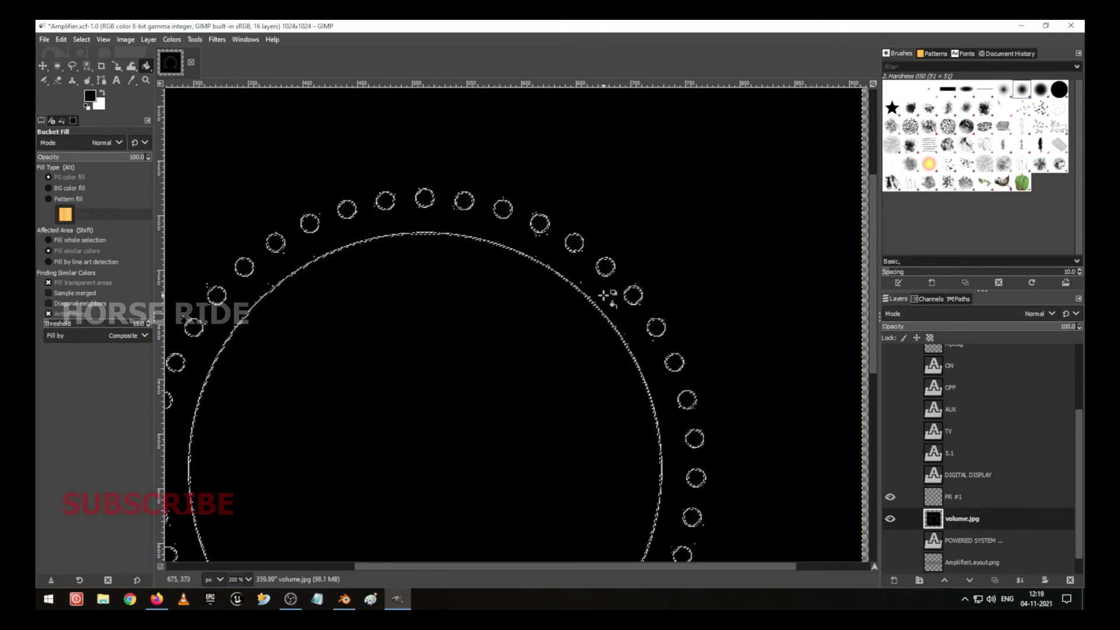
{"action": "scroll", "coordinate": [606, 272], "scroll_direction": "down", "scroll_amount": 5}
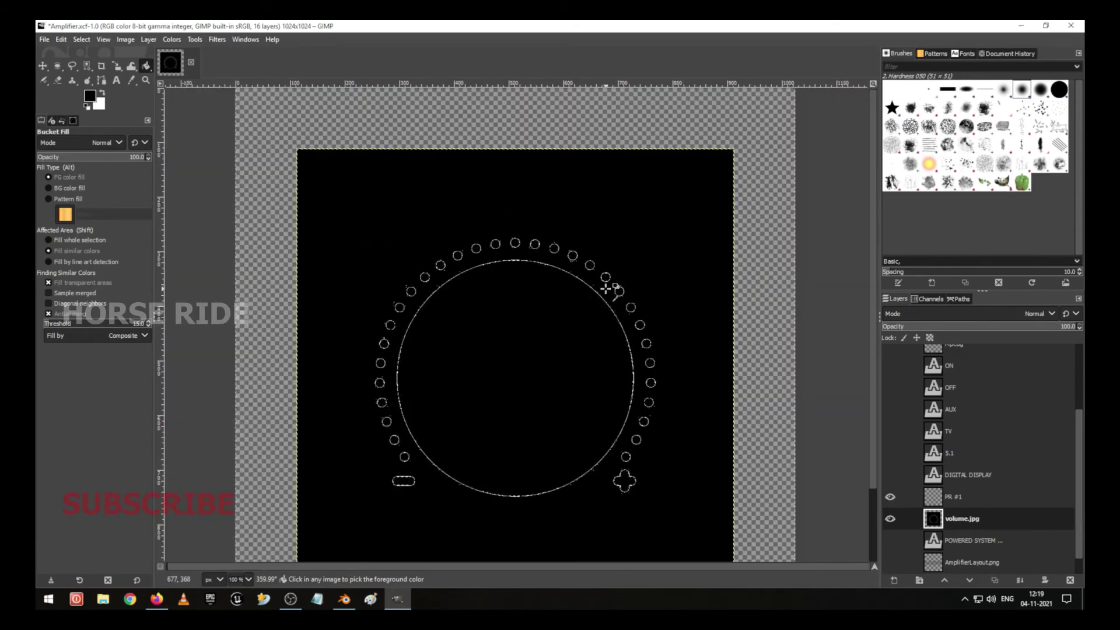
Swap the foreground and background colours and fill the inverted selection on volume.jpg with the white foreground colour.
{"action": "left_click", "coordinate": [103, 91]}
{"action": "left_click", "coordinate": [66, 43]}
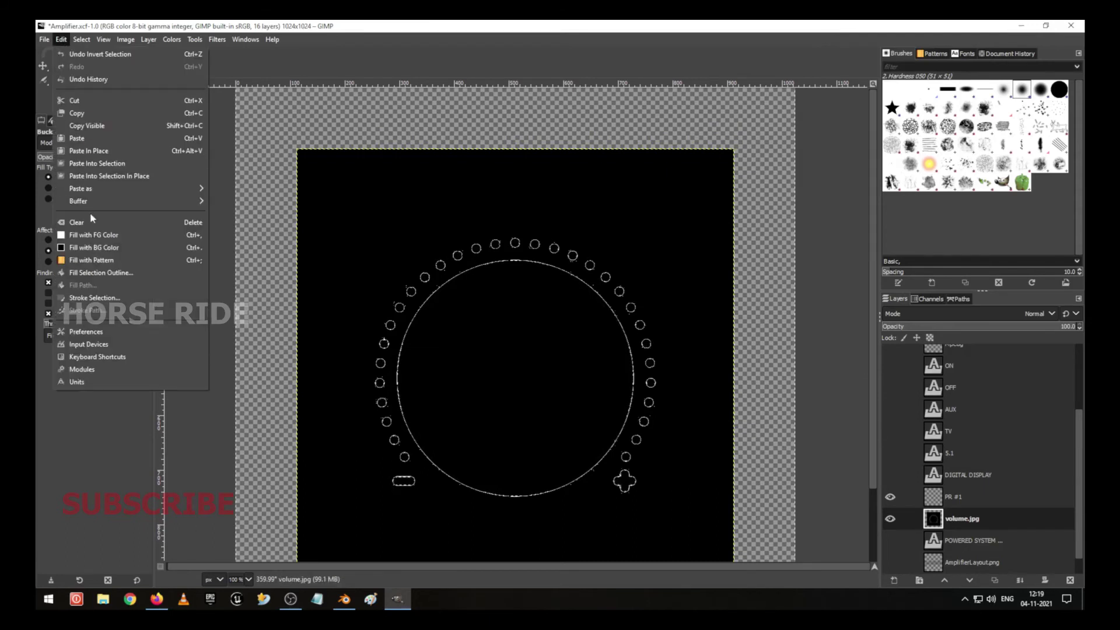
{"action": "left_click", "coordinate": [102, 241]}
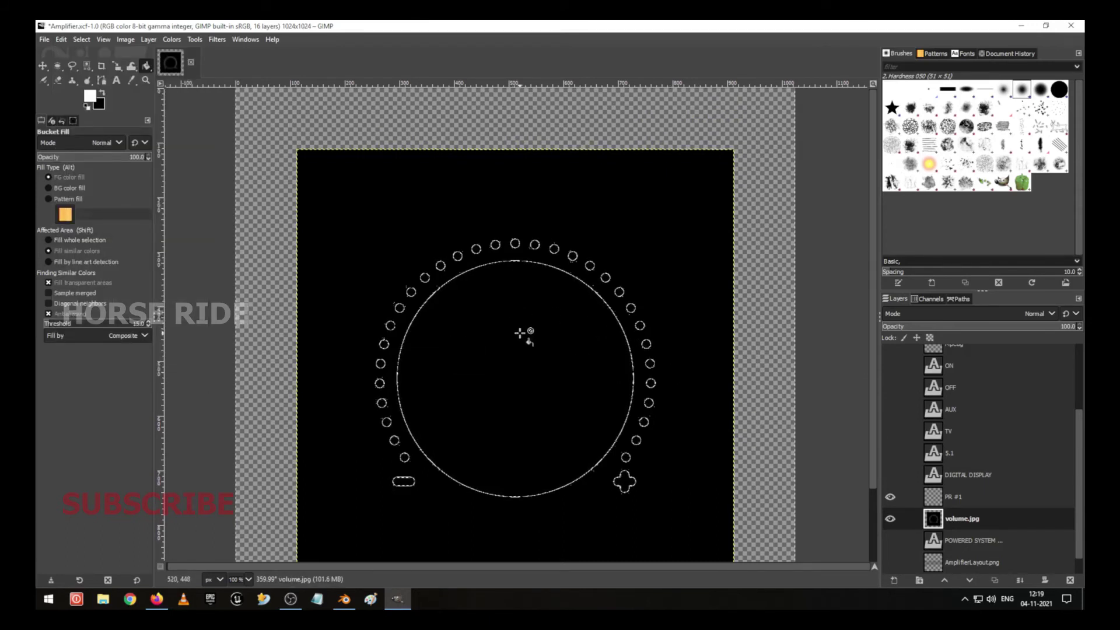
{"action": "key", "text": "shift"}
{"action": "key", "text": "shift"}
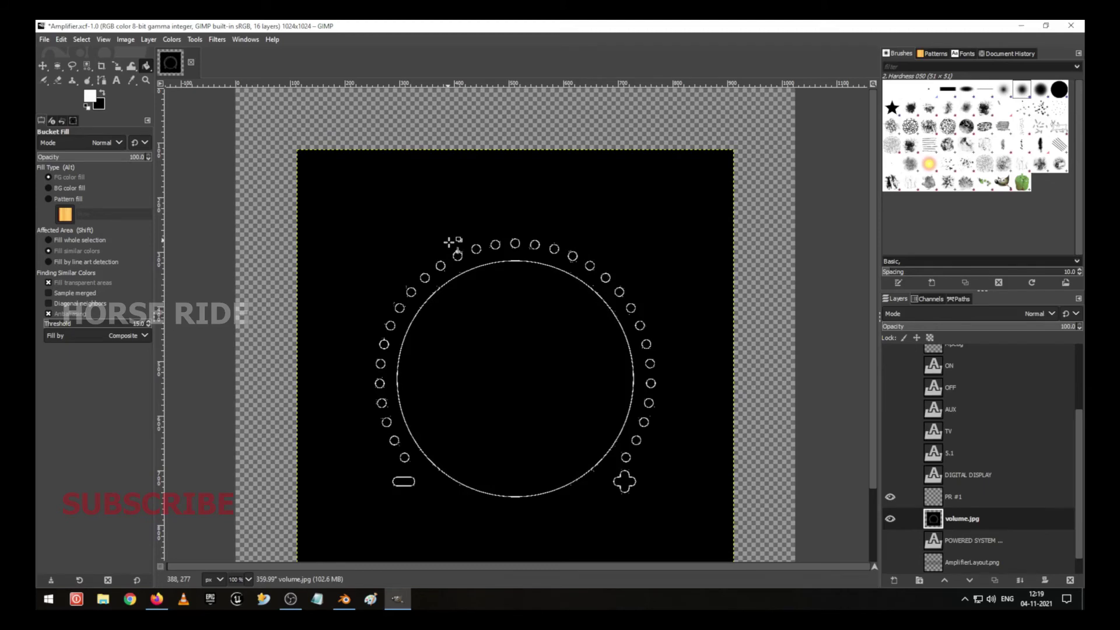
{"action": "scroll", "coordinate": [636, 486], "scroll_direction": "up", "scroll_amount": 2}
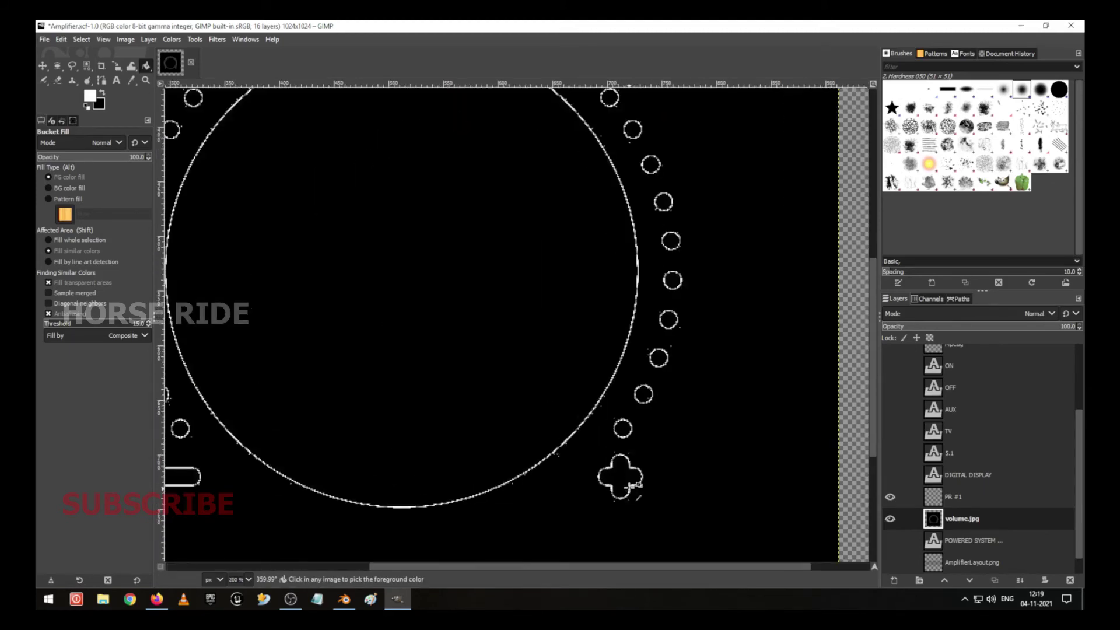
{"action": "scroll", "coordinate": [577, 475], "scroll_direction": "down", "scroll_amount": 2}
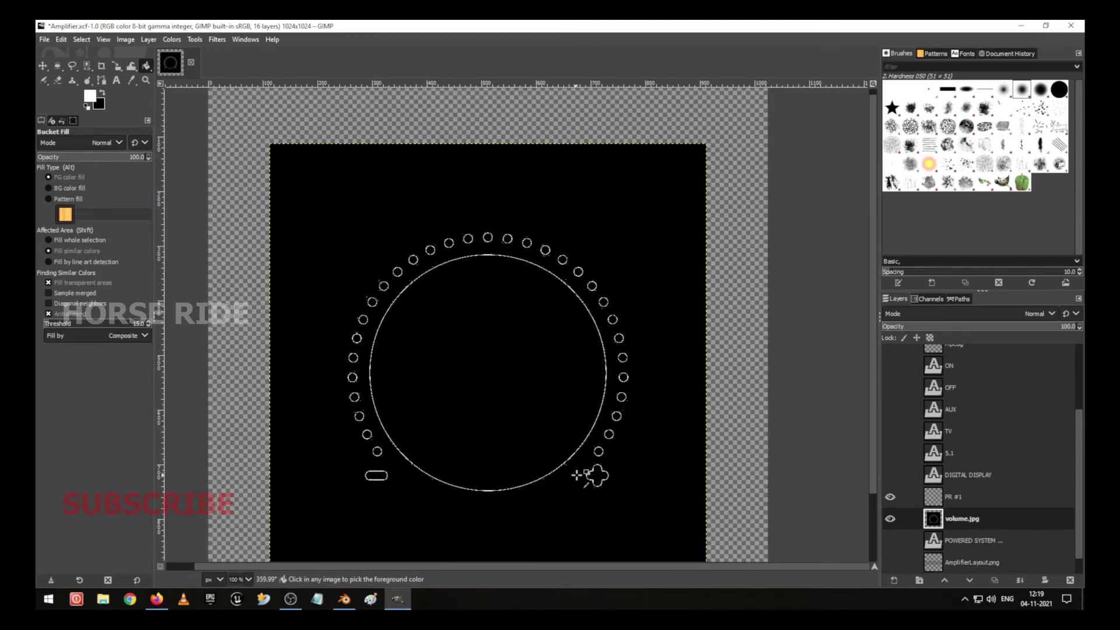
{"action": "scroll", "coordinate": [576, 475], "scroll_direction": "down", "scroll_amount": 1}
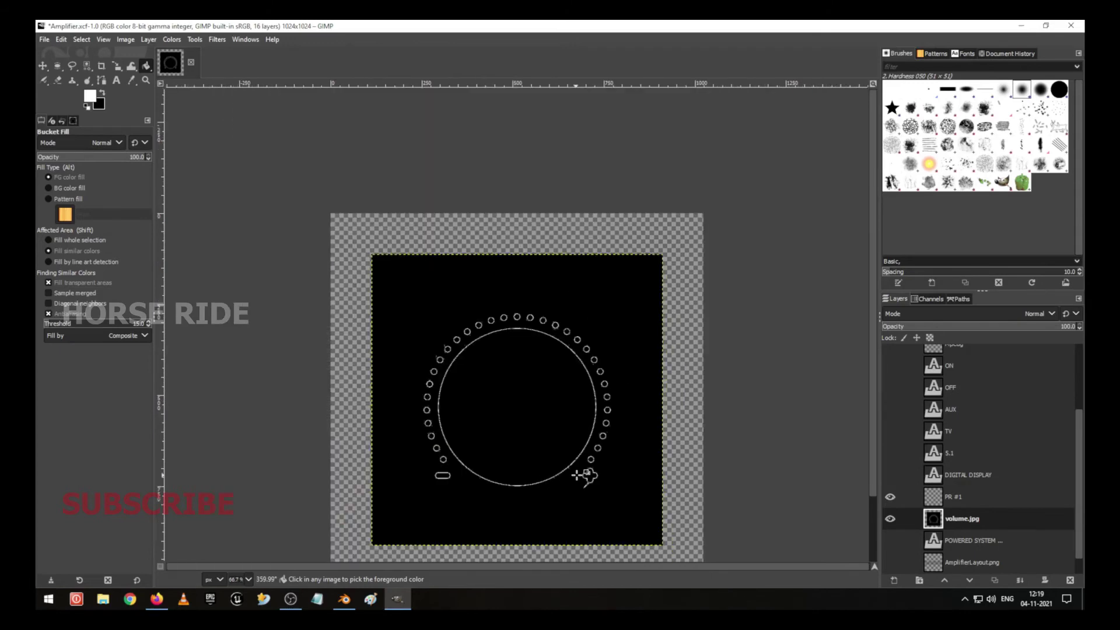
{"action": "scroll", "coordinate": [580, 463], "scroll_direction": "up", "scroll_amount": 1}
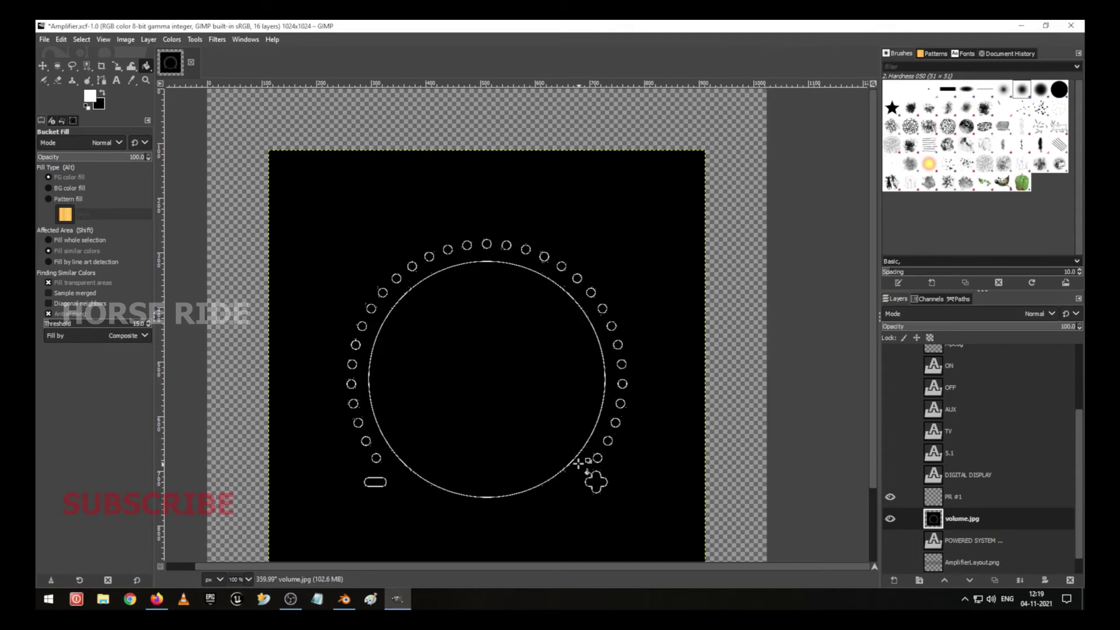
Try scaling the volume.jpg layer down proportionally to about 166 × 166 px.
{"action": "key", "text": "shift+s"}
{"action": "left_click", "coordinate": [580, 464]}
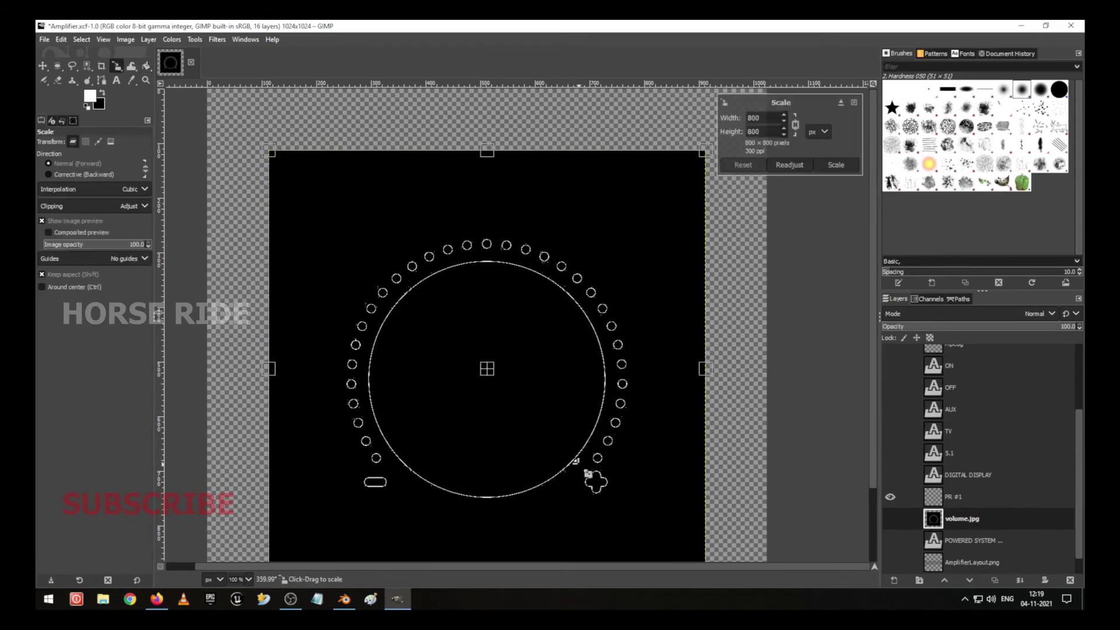
{"action": "scroll", "coordinate": [685, 497], "scroll_direction": "down", "scroll_amount": 1}
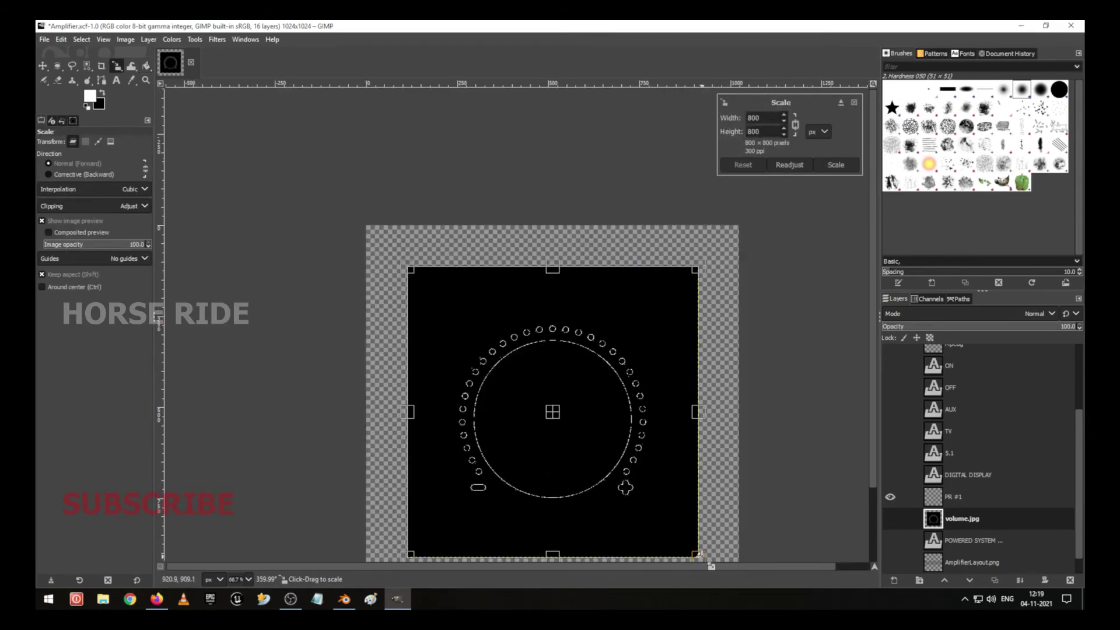
{"action": "left_click_drag", "start_coordinate": [698, 557], "coordinate": [474, 316]}
{"action": "scroll", "coordinate": [449, 309], "scroll_direction": "up", "scroll_amount": 2}
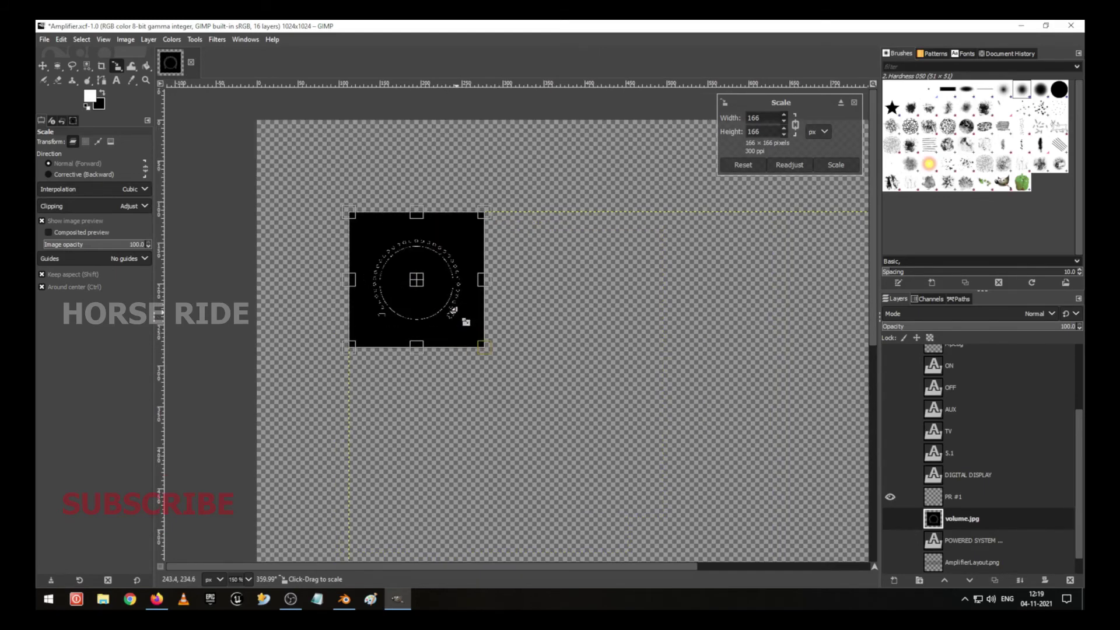
{"action": "scroll", "coordinate": [453, 310], "scroll_direction": "up", "scroll_amount": 1}
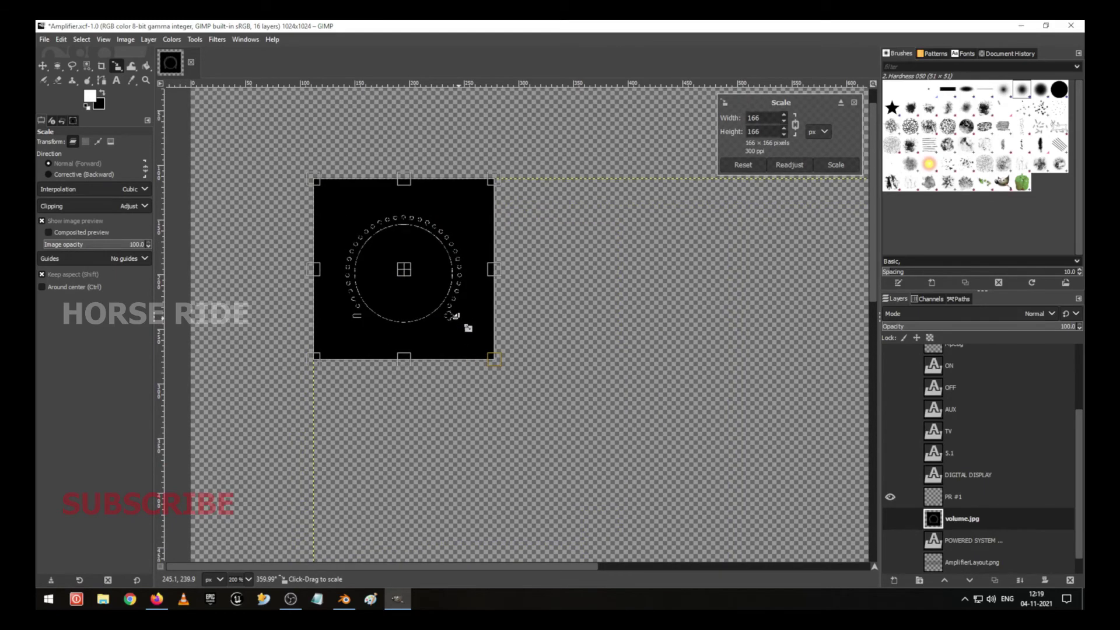
Undo the scaling of the dial image, its black and white fills and the added layer.
{"action": "key", "text": "ctrl+z"}
{"action": "key", "text": "ctrl+z"}
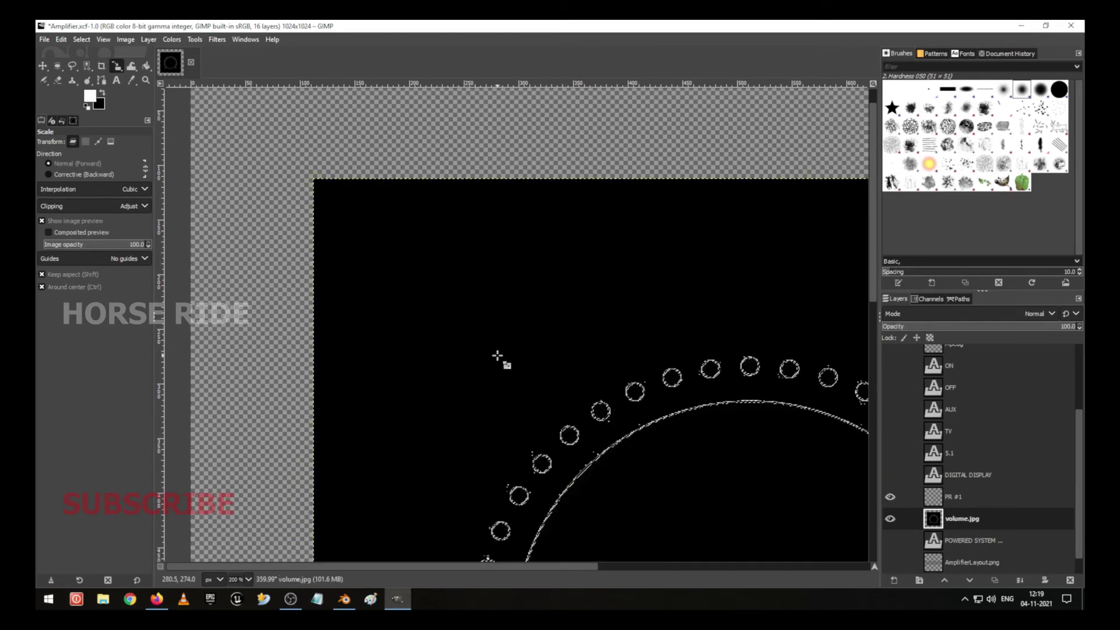
{"action": "key", "text": "ctrl+z"}
{"action": "key", "text": "ctrl+z"}
{"action": "scroll", "coordinate": [609, 383], "scroll_direction": "down", "scroll_amount": 2}
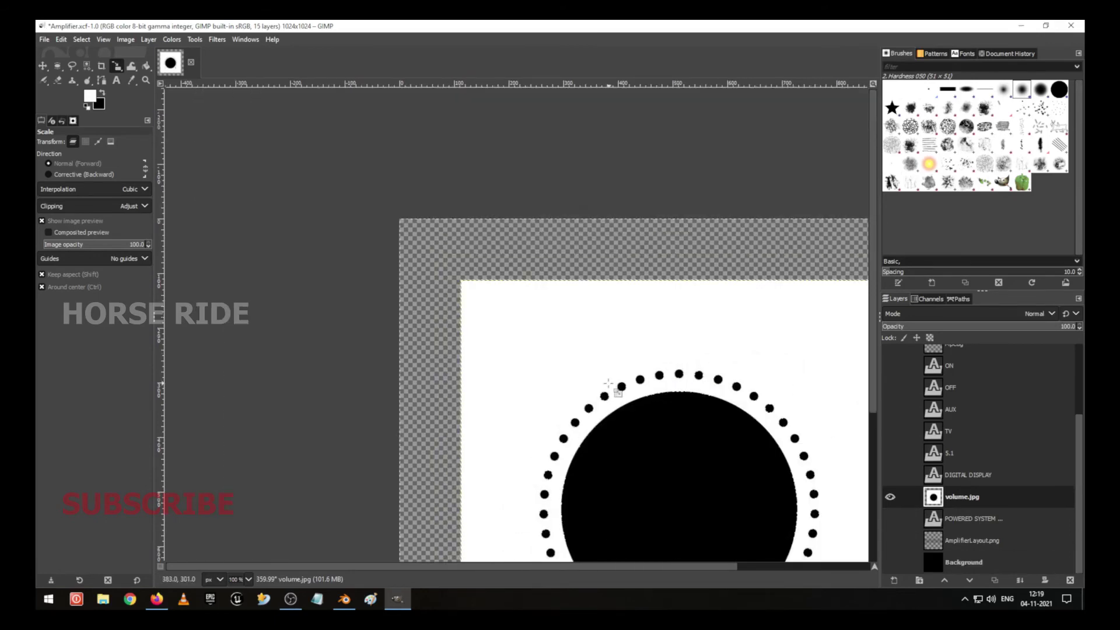
{"action": "scroll", "coordinate": [609, 383], "scroll_direction": "down", "scroll_amount": 2}
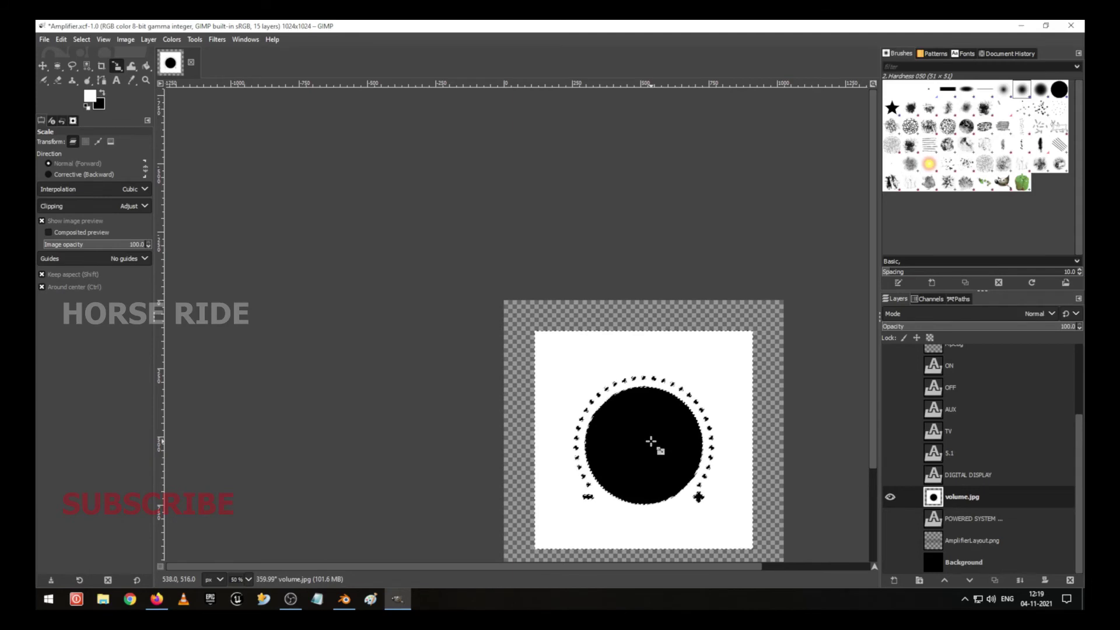
Cancel another scaling of the dial image and clear the colour selection.
{"action": "left_click", "coordinate": [647, 420]}
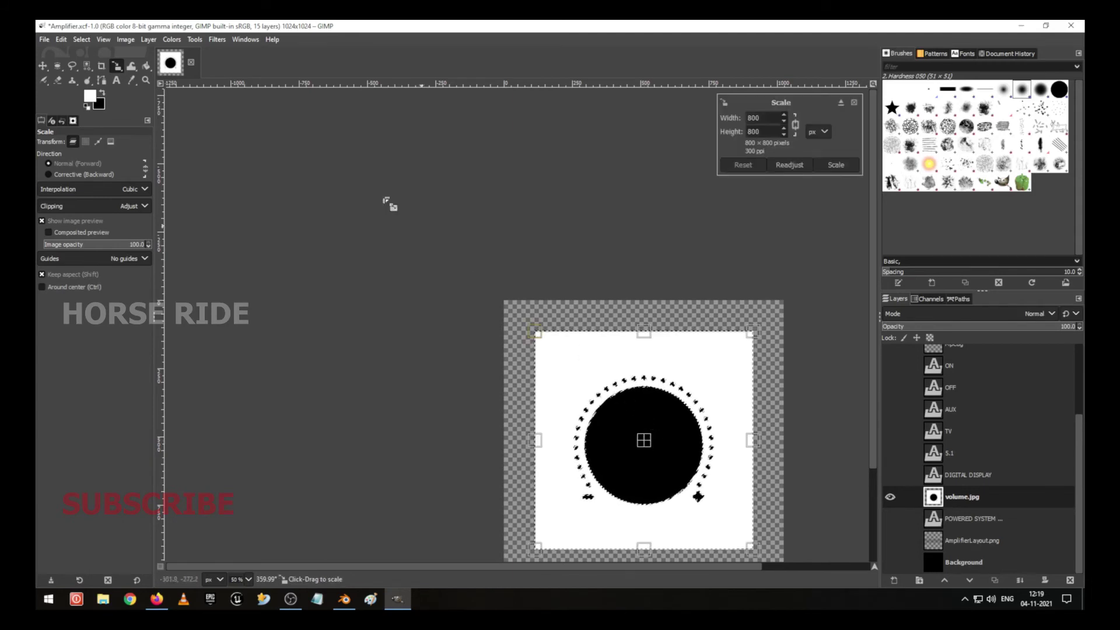
{"action": "key", "text": "Escape"}
{"action": "key", "text": "m"}
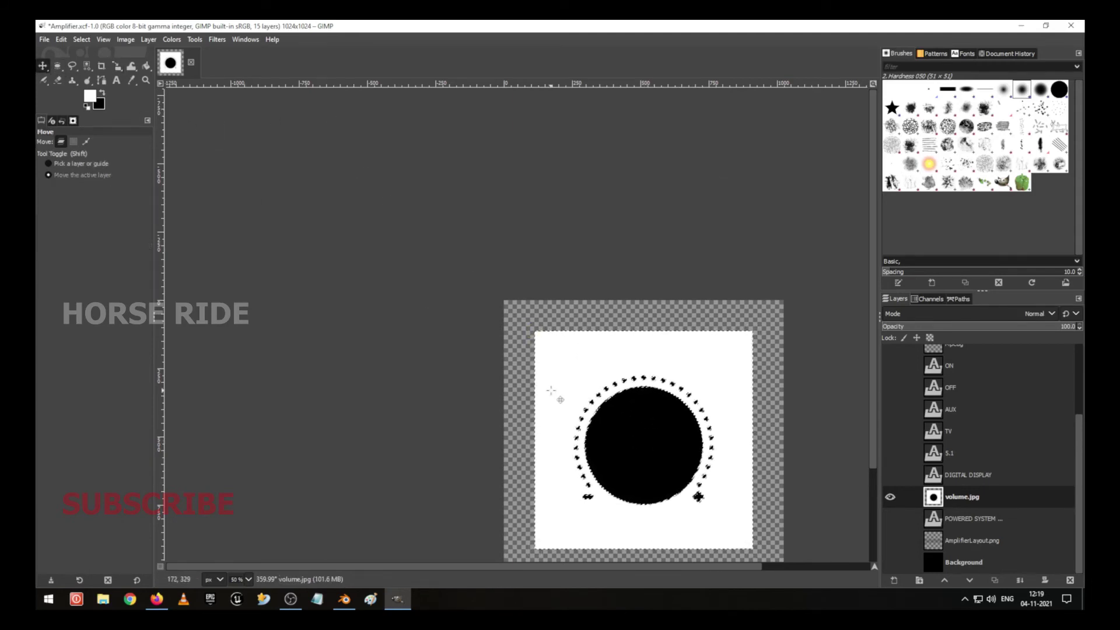
{"action": "key", "text": "shift"}
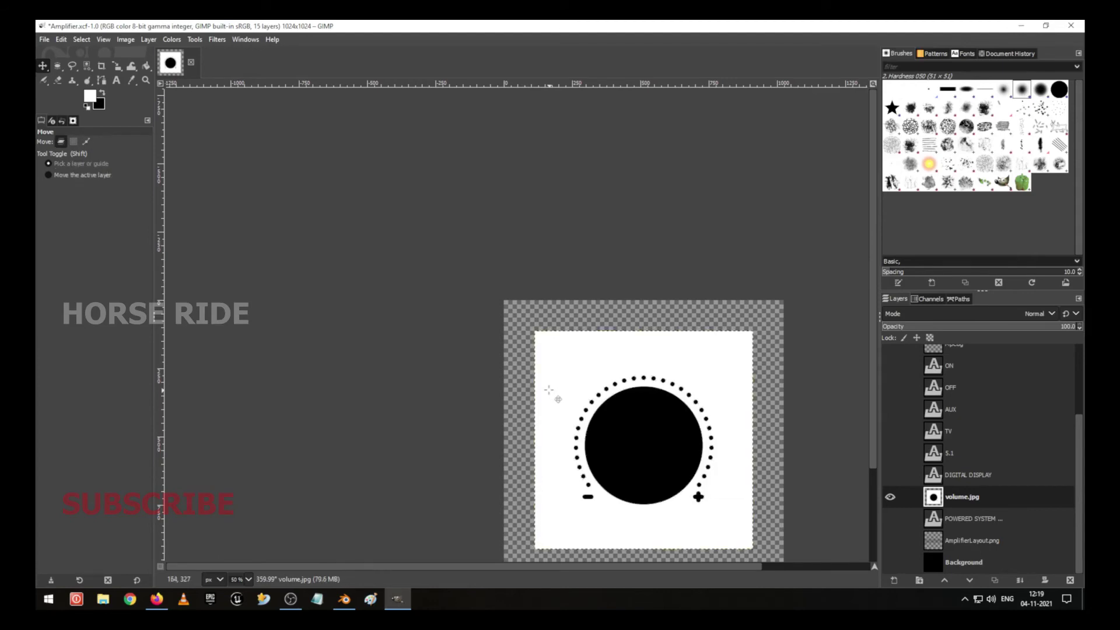
{"action": "scroll", "coordinate": [601, 439], "scroll_direction": "up", "scroll_amount": 4}
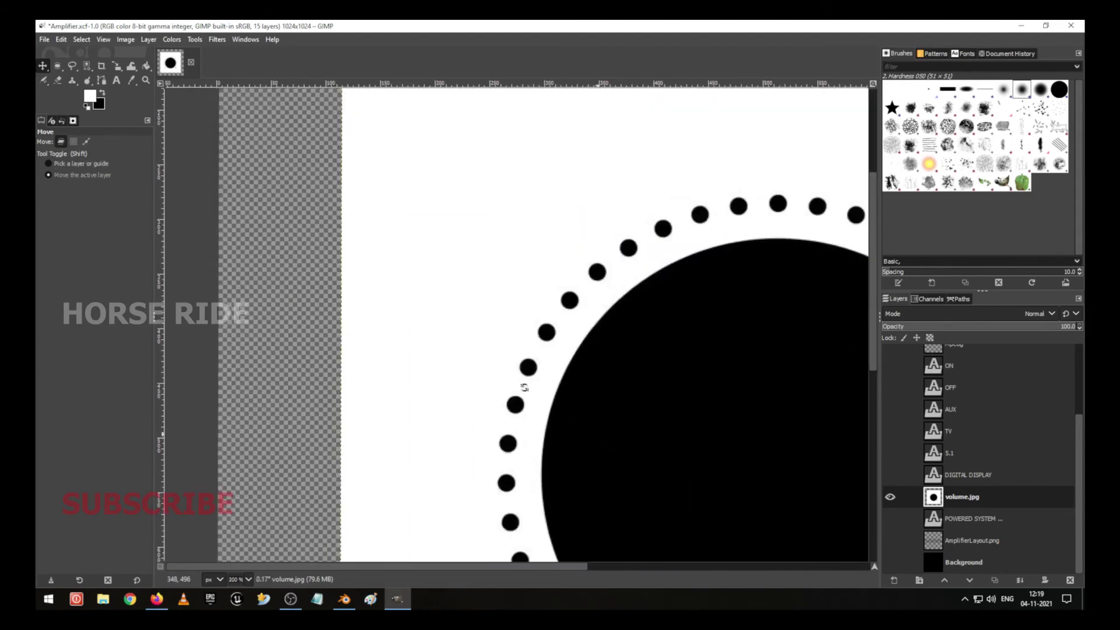
{"action": "scroll", "coordinate": [543, 391], "scroll_direction": "down", "scroll_amount": 5}
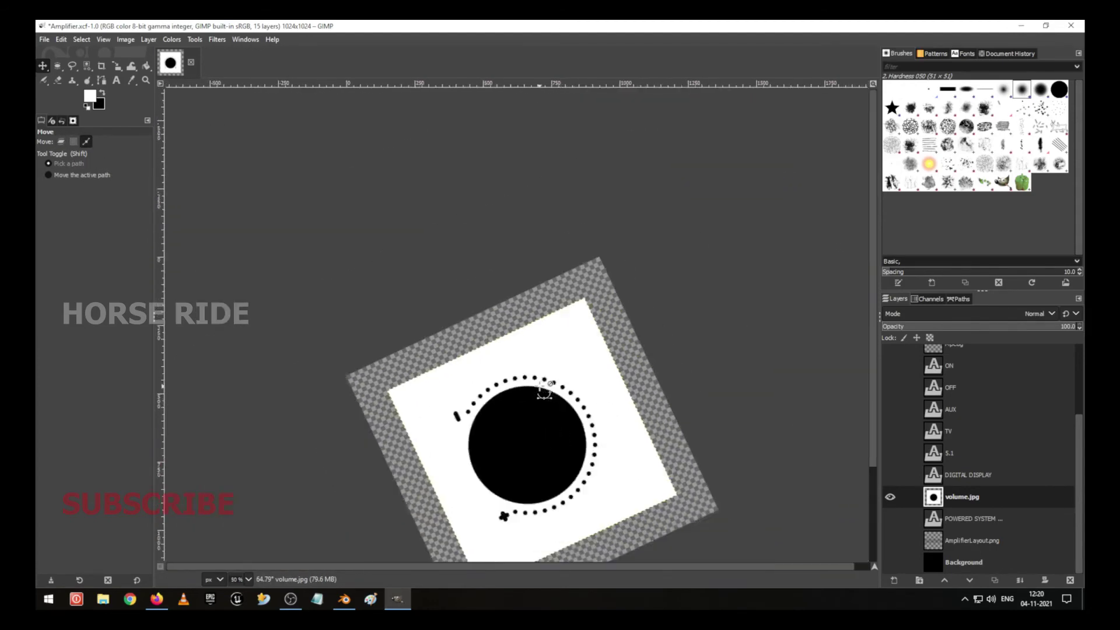
{"action": "left_click_drag", "start_coordinate": [607, 395], "coordinate": [645, 308]}
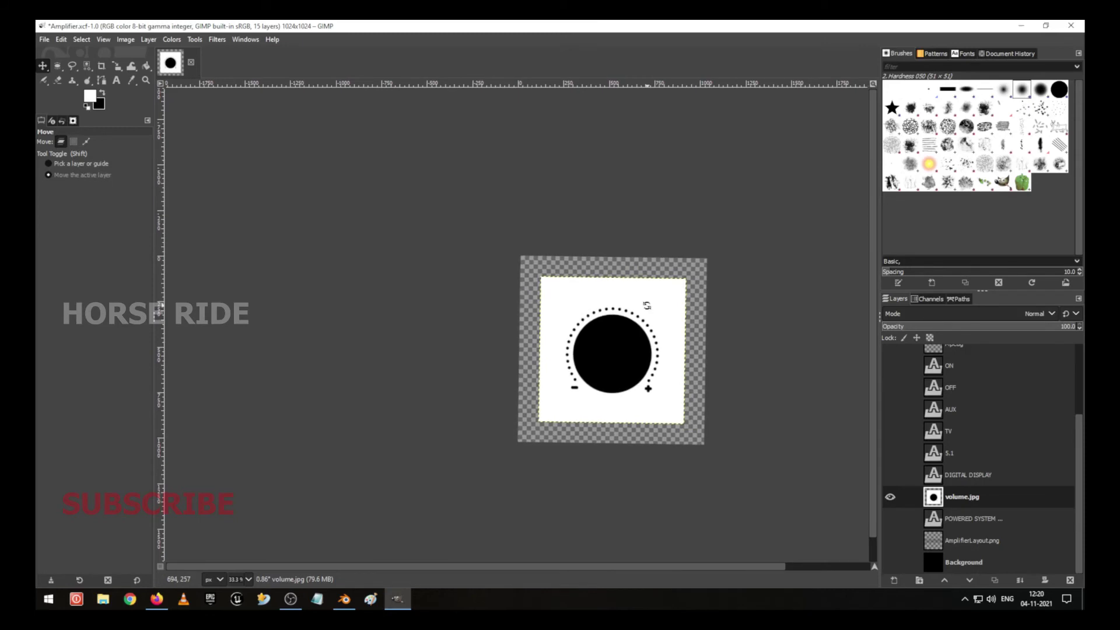
{"action": "left_click_drag", "start_coordinate": [648, 350], "coordinate": [652, 350]}
{"action": "scroll", "coordinate": [648, 388], "scroll_direction": "up", "scroll_amount": 2, "text": "ctrl"}
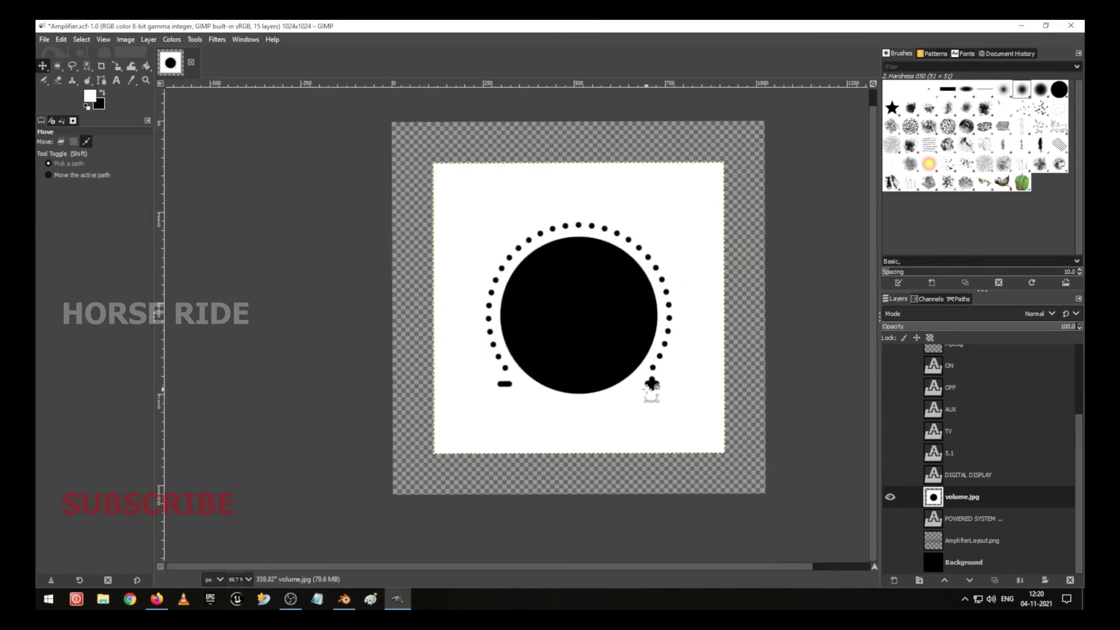
{"action": "key", "text": "space"}
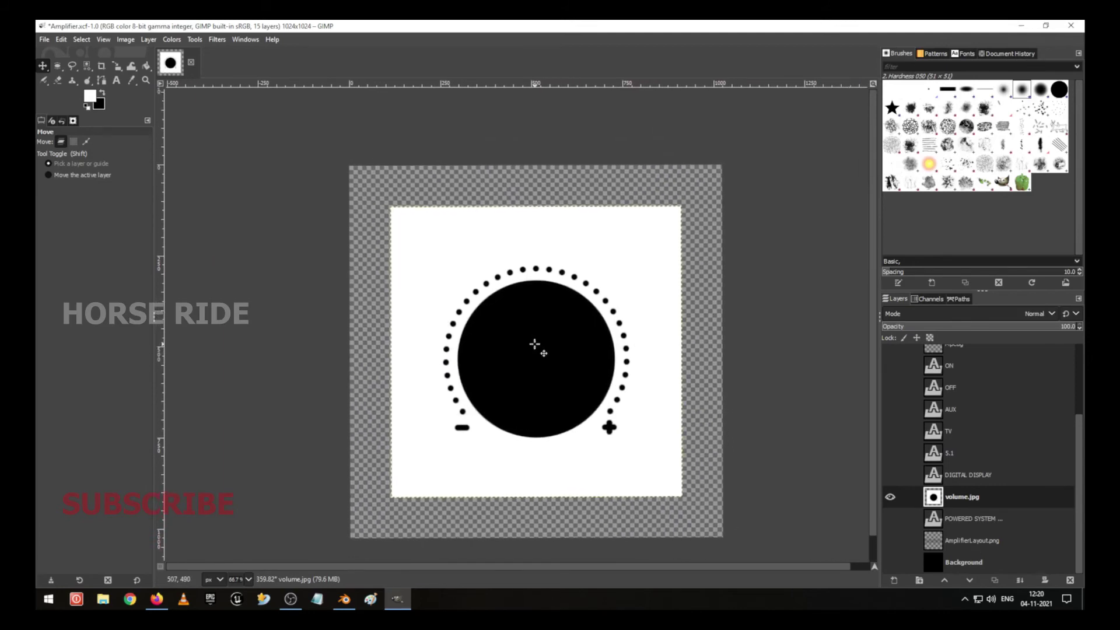
{"action": "key", "text": "1"}
{"action": "key", "text": "minus"}
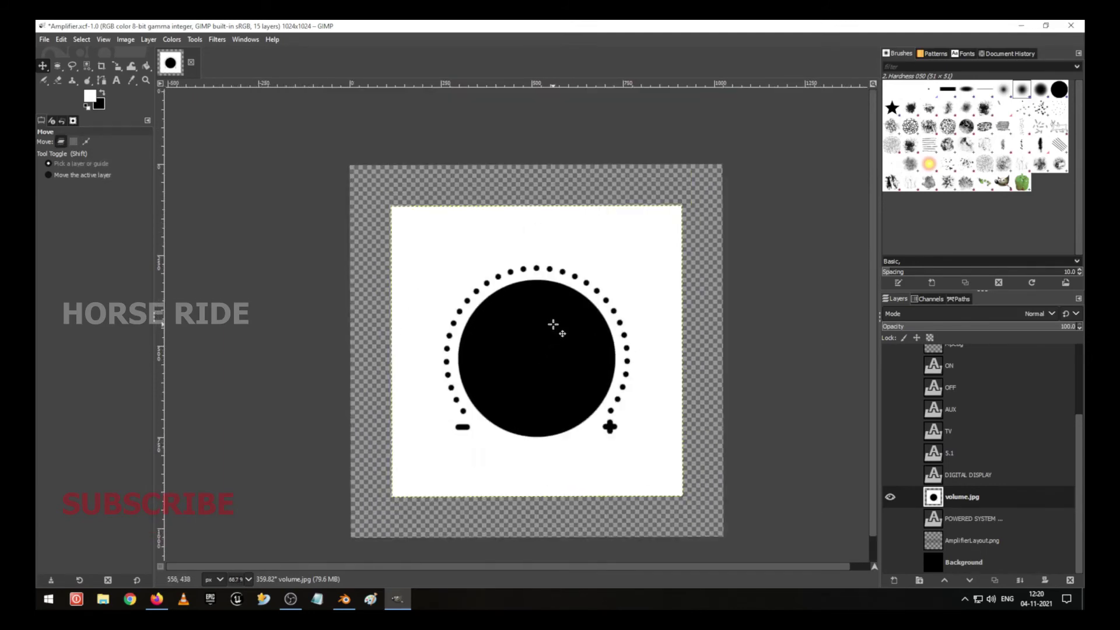
Select the dial's black areas by colour with a threshold of 24.5 and invert the selection.
{"action": "left_click", "coordinate": [81, 39]}
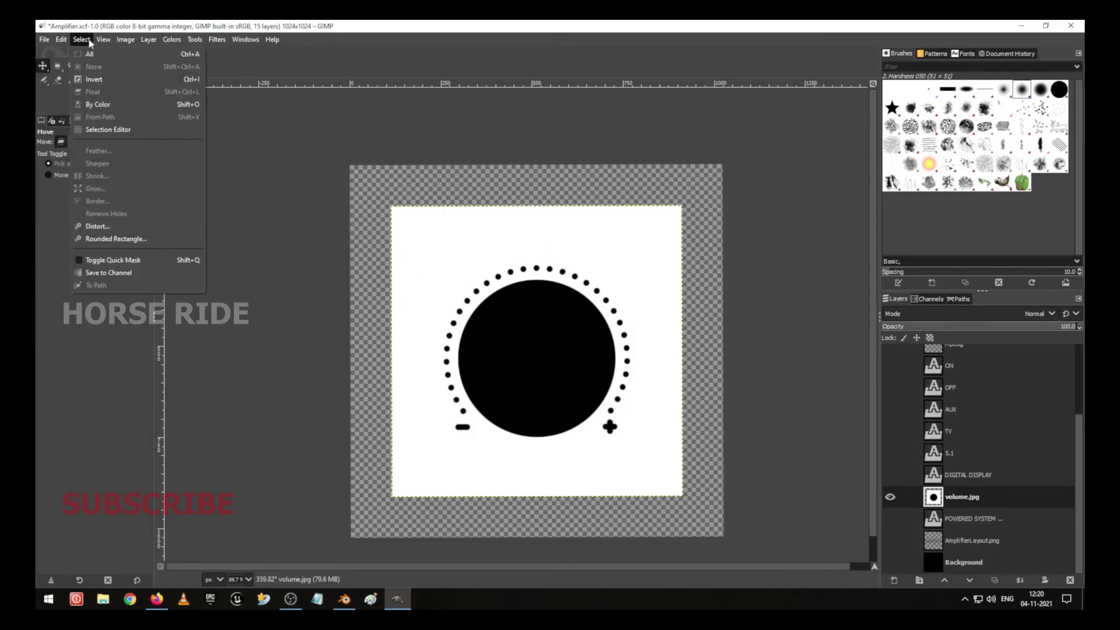
{"action": "left_click", "coordinate": [97, 105]}
{"action": "left_click", "coordinate": [546, 330]}
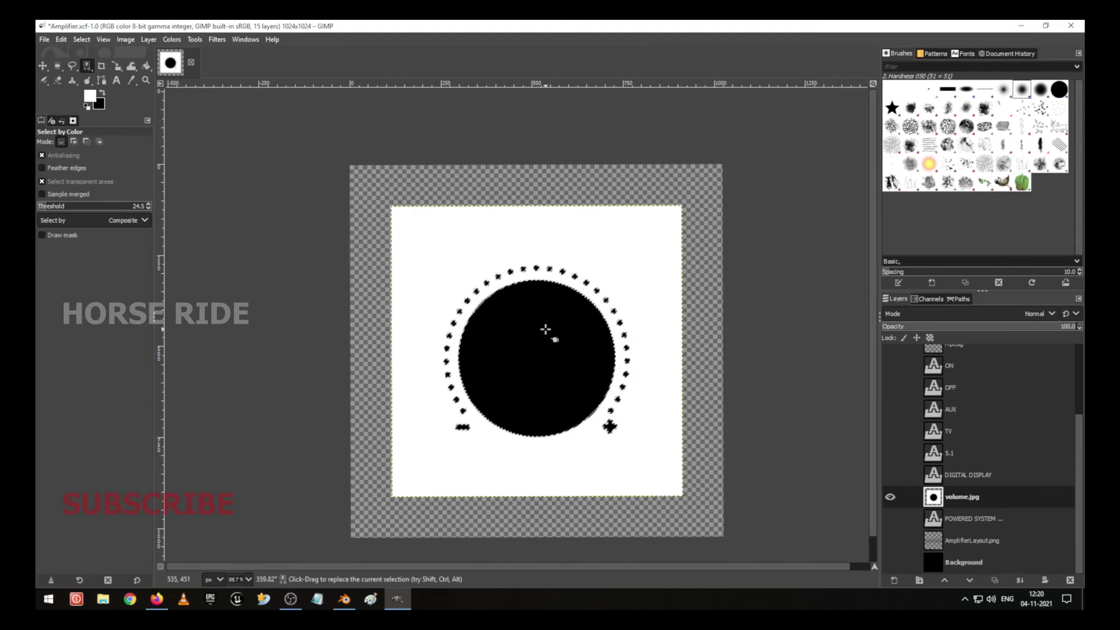
{"action": "key", "text": "ctrl"}
{"action": "key", "text": "ctrl+i"}
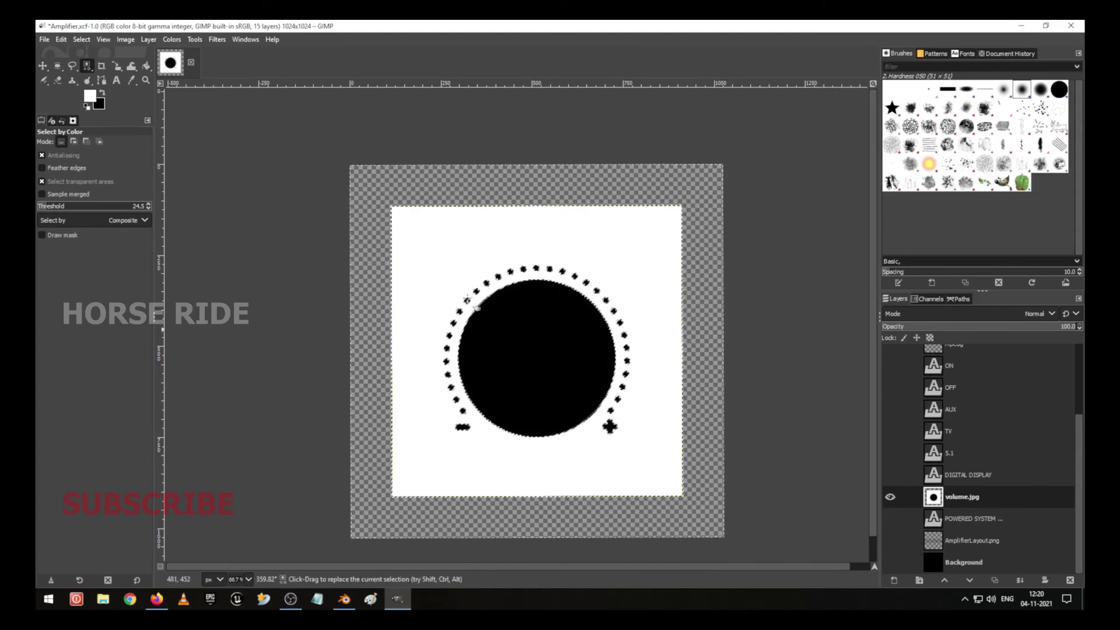
Fill the area around the dial with black, invert the selection, fill the dial shapes white and clear the selection.
{"action": "left_click", "coordinate": [103, 94]}
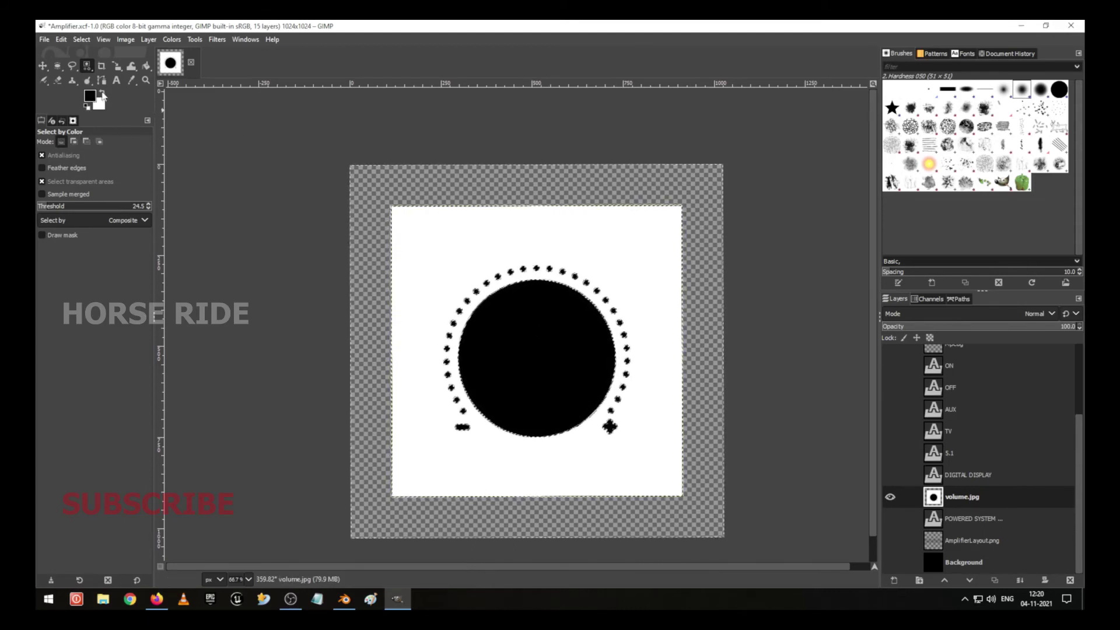
{"action": "left_click", "coordinate": [61, 39]}
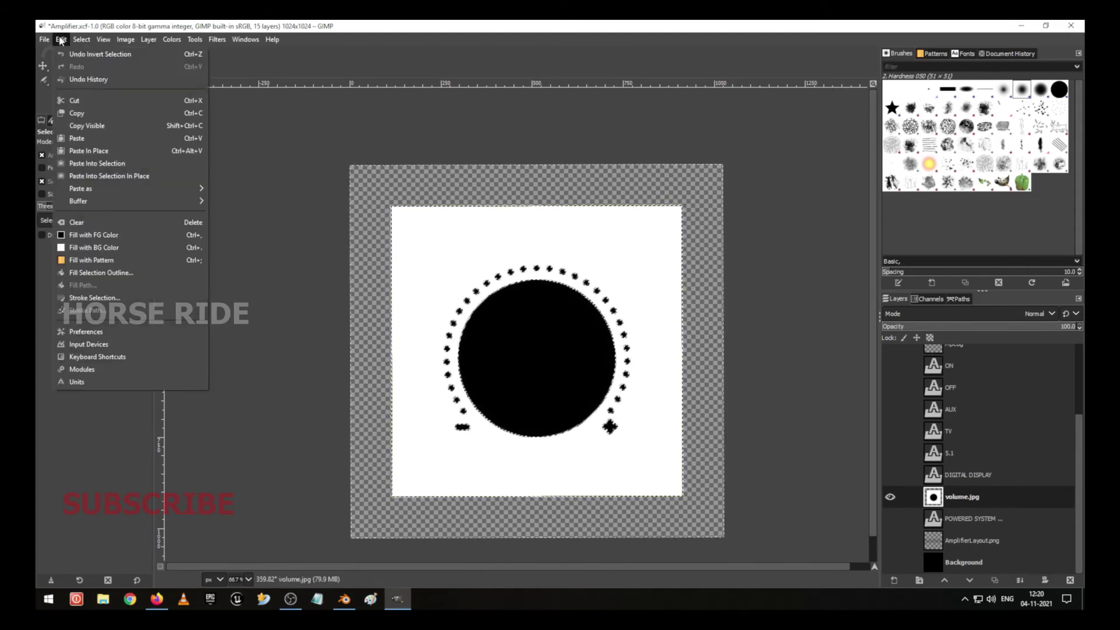
{"action": "left_click", "coordinate": [107, 238]}
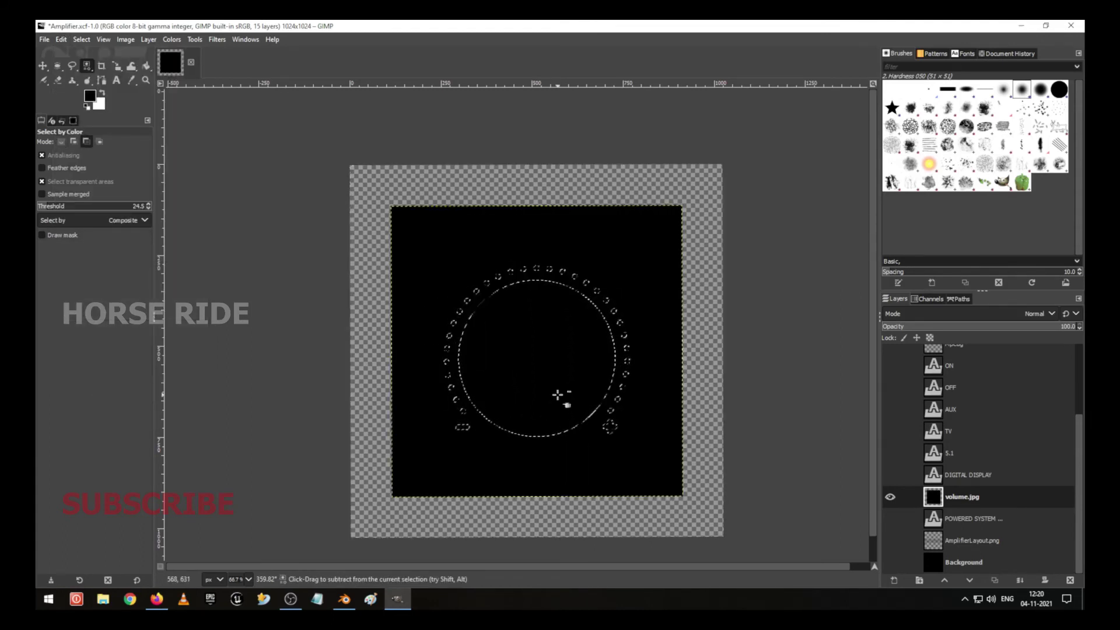
{"action": "left_click", "coordinate": [61, 40]}
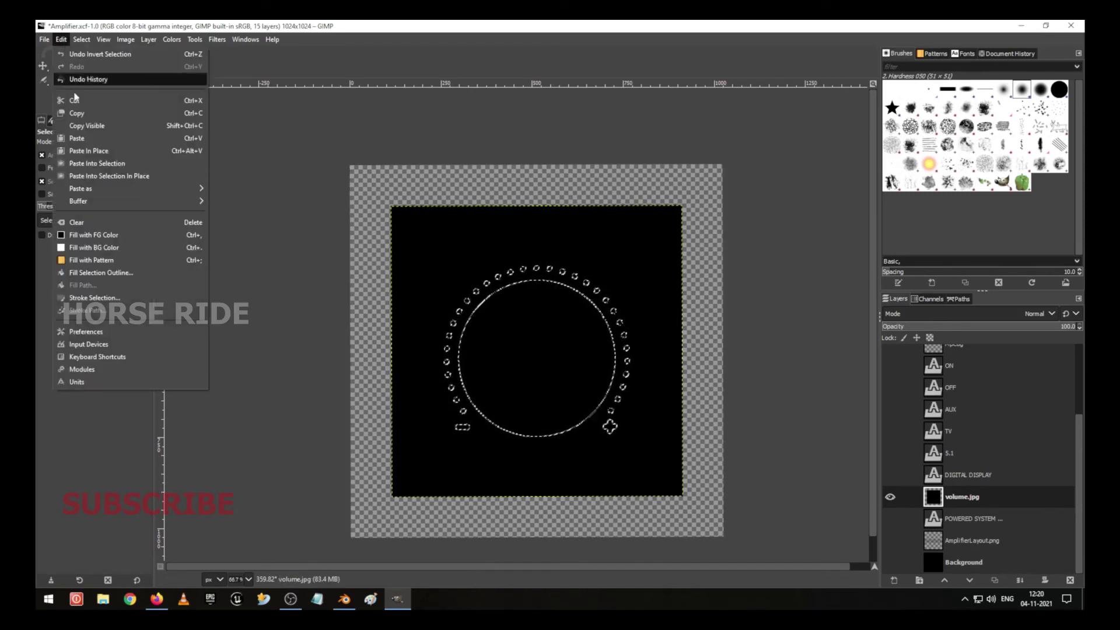
{"action": "left_click", "coordinate": [82, 249]}
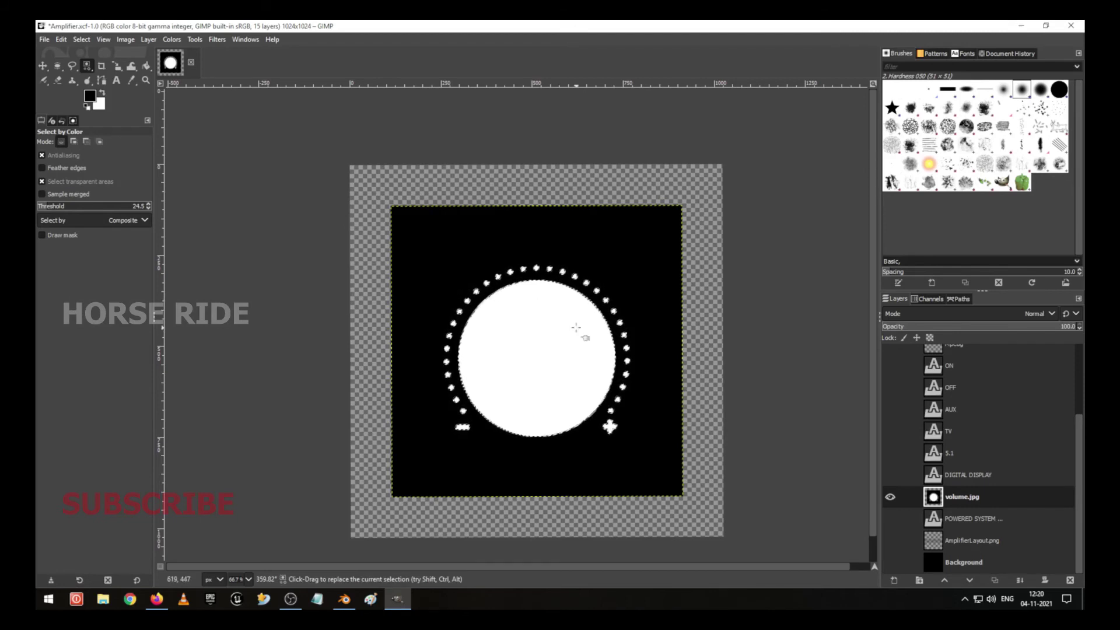
{"action": "key", "text": "ctrl+shift"}
{"action": "key", "text": "ctrl+shift+a"}
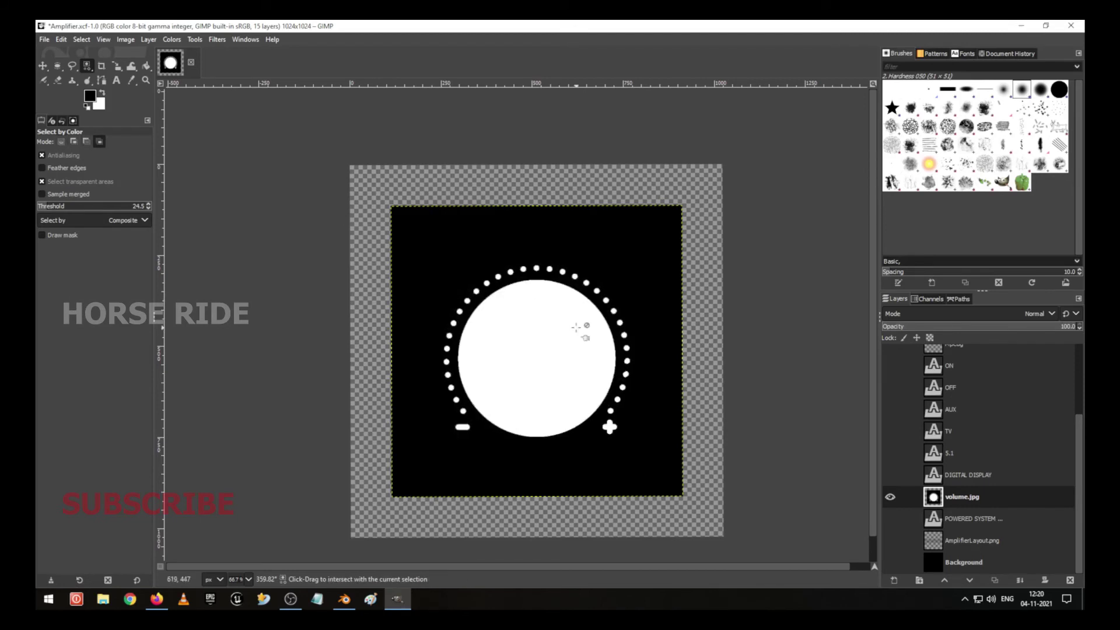
Scale the volume.jpg layer down proportionally to about 109 × 109 px.
{"action": "key", "text": "shift+s"}
{"action": "left_click", "coordinate": [726, 303]}
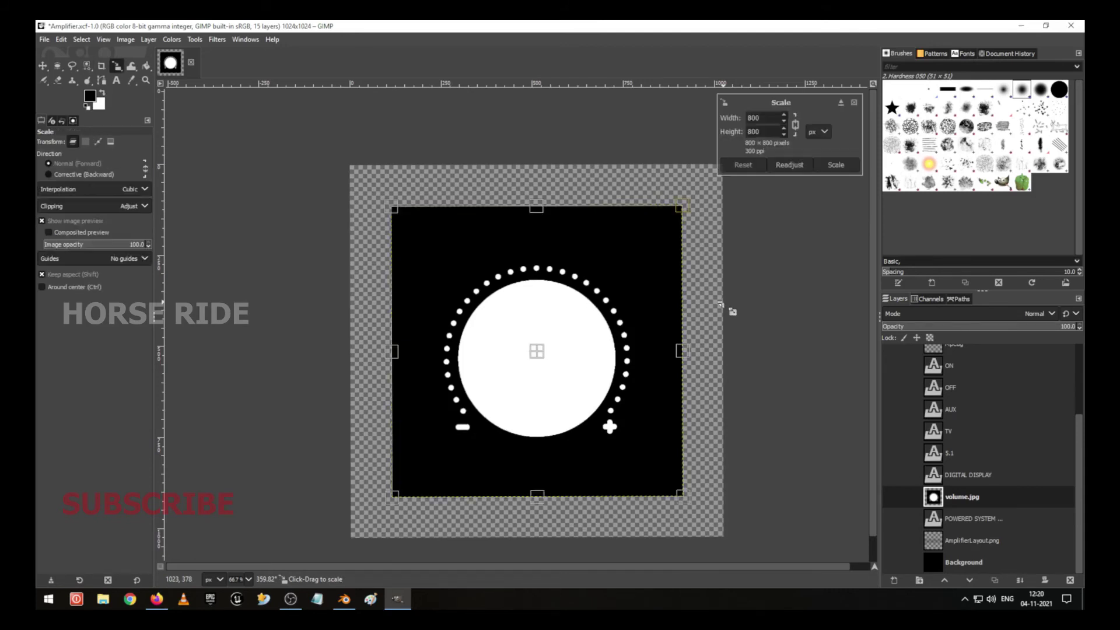
{"action": "left_click_drag", "start_coordinate": [680, 497], "coordinate": [431, 249]}
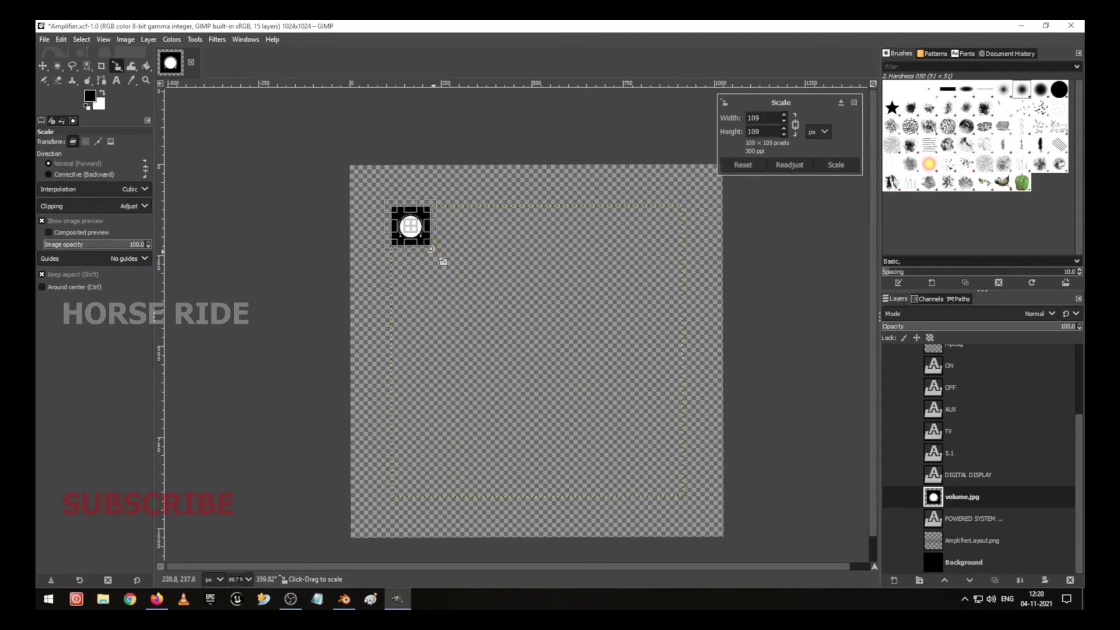
{"action": "left_click", "coordinate": [840, 165]}
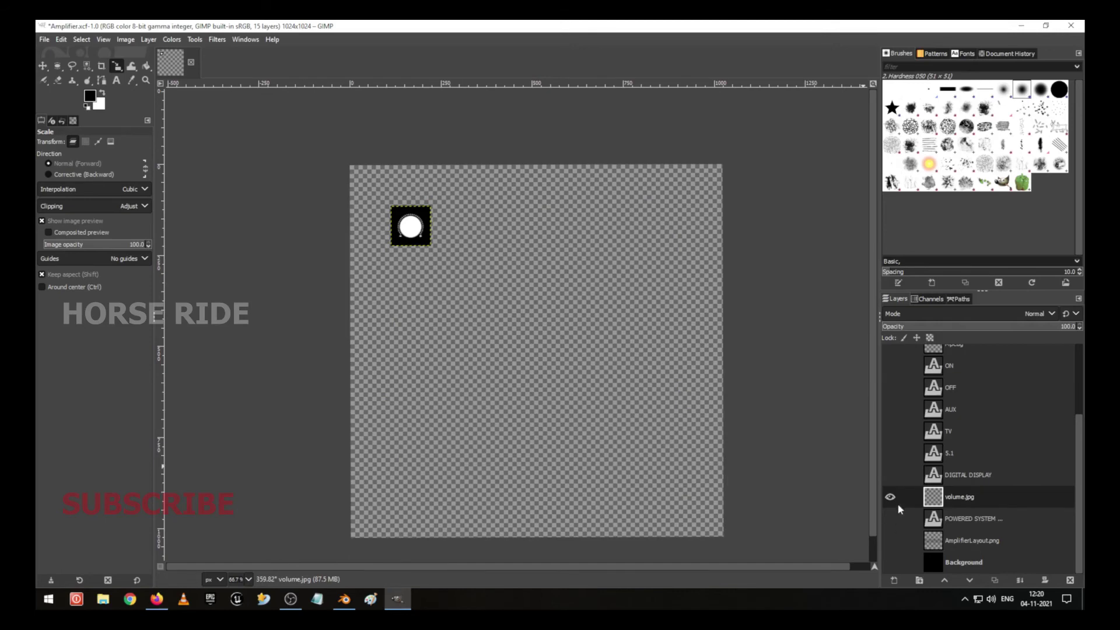
Make all the hidden logo, label and AmplifierLayout.png layers visible, keeping the black Background layer hidden.
{"action": "scroll", "coordinate": [903, 362], "scroll_direction": "up", "scroll_amount": 3}
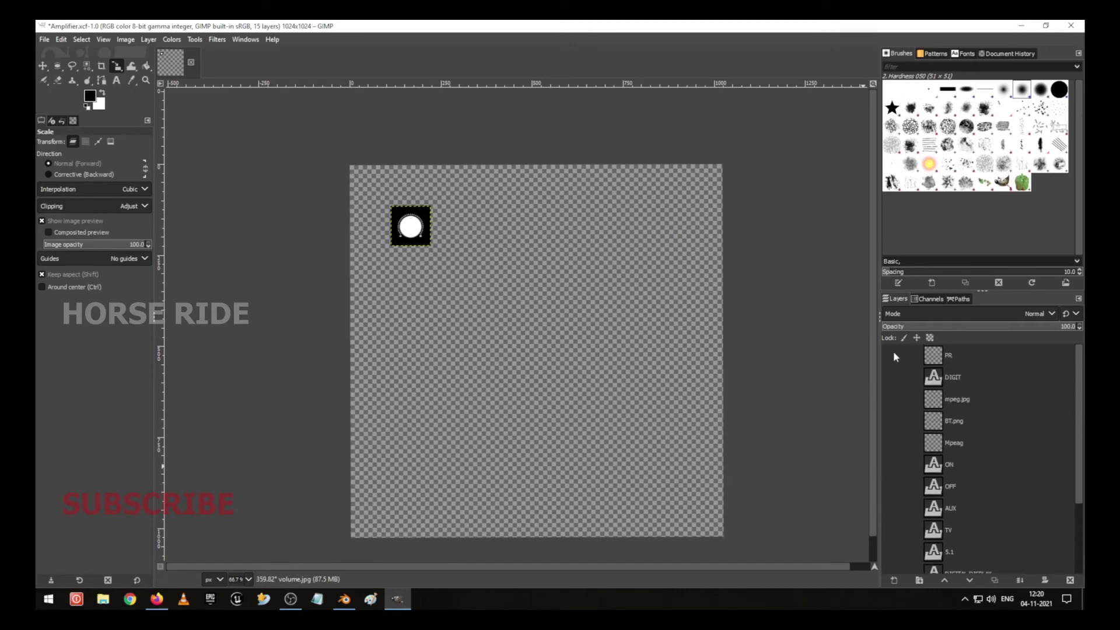
{"action": "left_click_drag", "start_coordinate": [896, 357], "coordinate": [888, 398]}
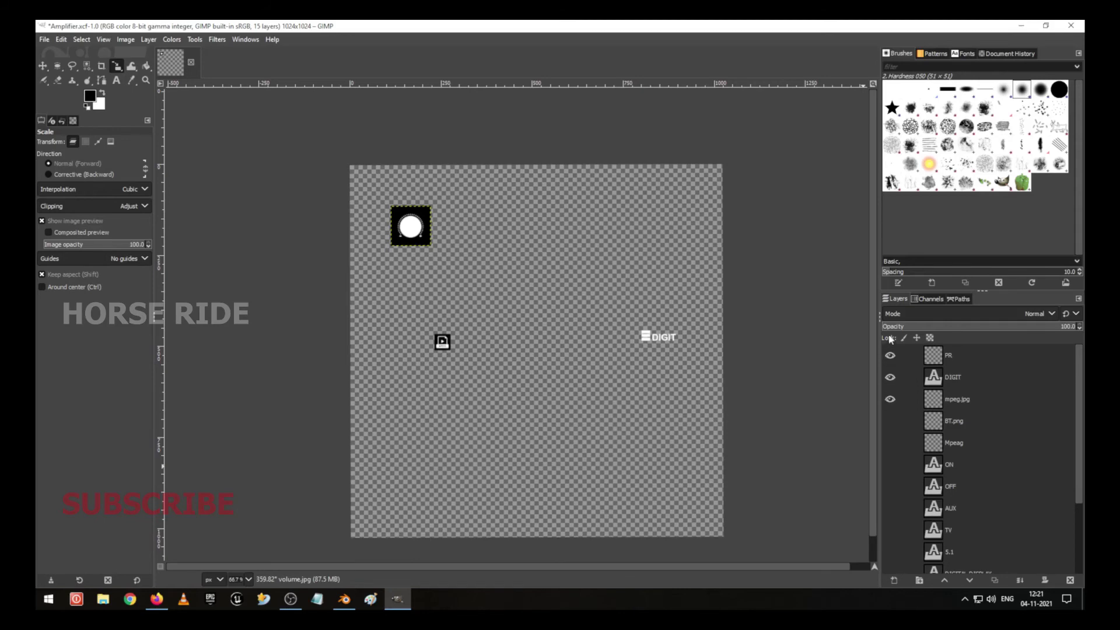
{"action": "scroll", "coordinate": [890, 378], "scroll_direction": "down", "scroll_amount": 1}
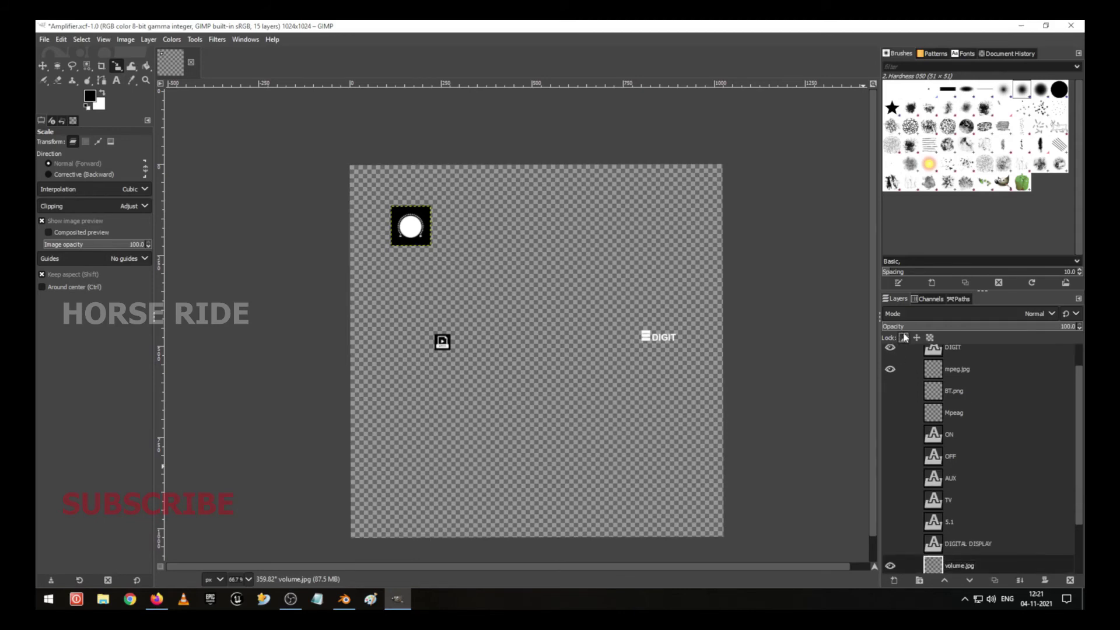
{"action": "left_click", "coordinate": [888, 378]}
{"action": "left_click", "coordinate": [891, 369]}
{"action": "left_click", "coordinate": [890, 391]}
{"action": "scroll", "coordinate": [894, 450], "scroll_direction": "down", "scroll_amount": 2}
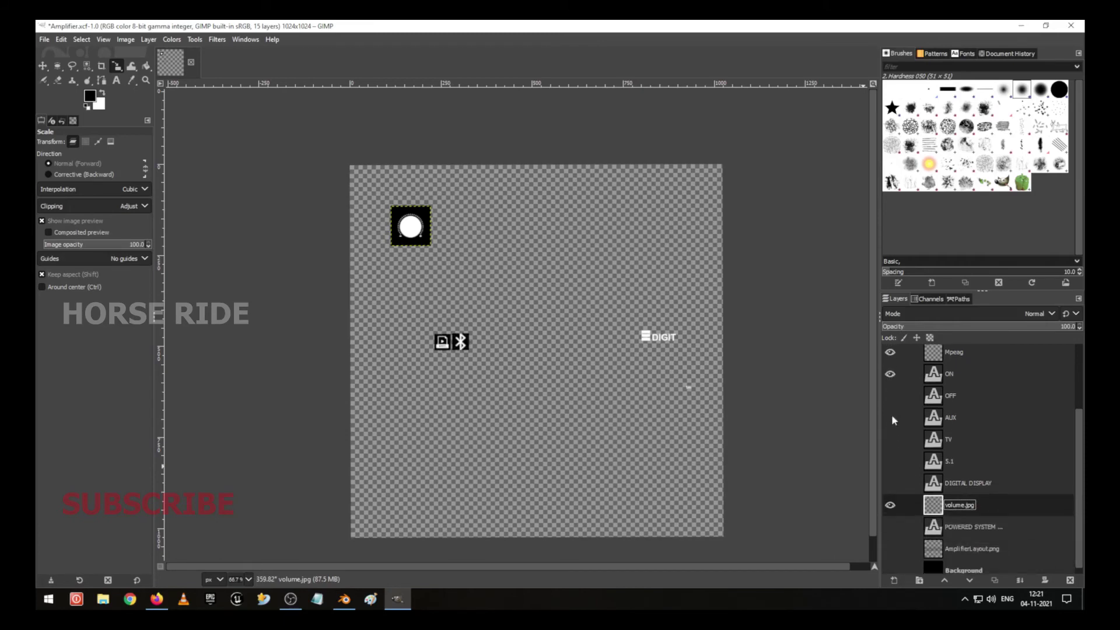
{"action": "left_click", "coordinate": [891, 397]}
{"action": "left_click", "coordinate": [890, 461]}
{"action": "scroll", "coordinate": [892, 440], "scroll_direction": "down", "scroll_amount": 1}
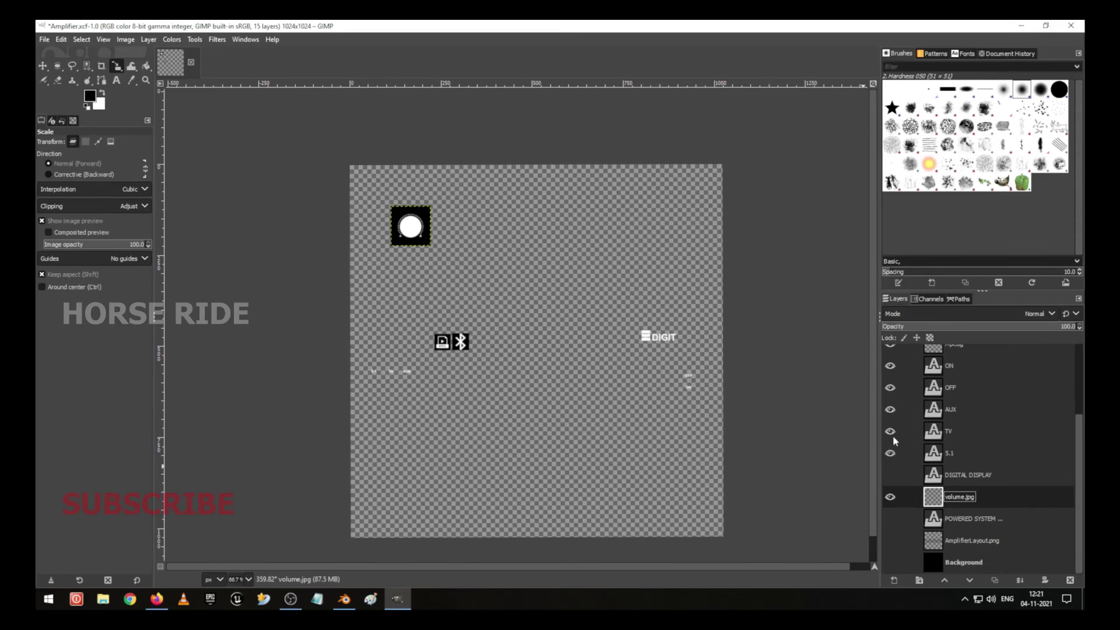
{"action": "left_click", "coordinate": [891, 475]}
{"action": "left_click", "coordinate": [890, 519]}
{"action": "left_click", "coordinate": [891, 540]}
{"action": "left_click", "coordinate": [890, 560]}
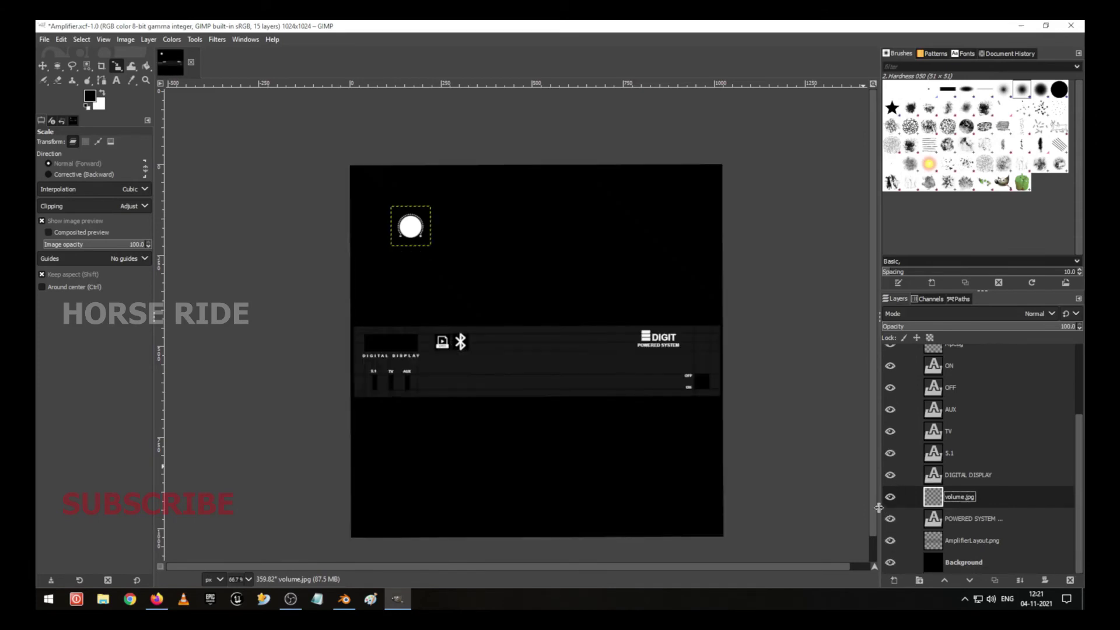
{"action": "left_click", "coordinate": [890, 562]}
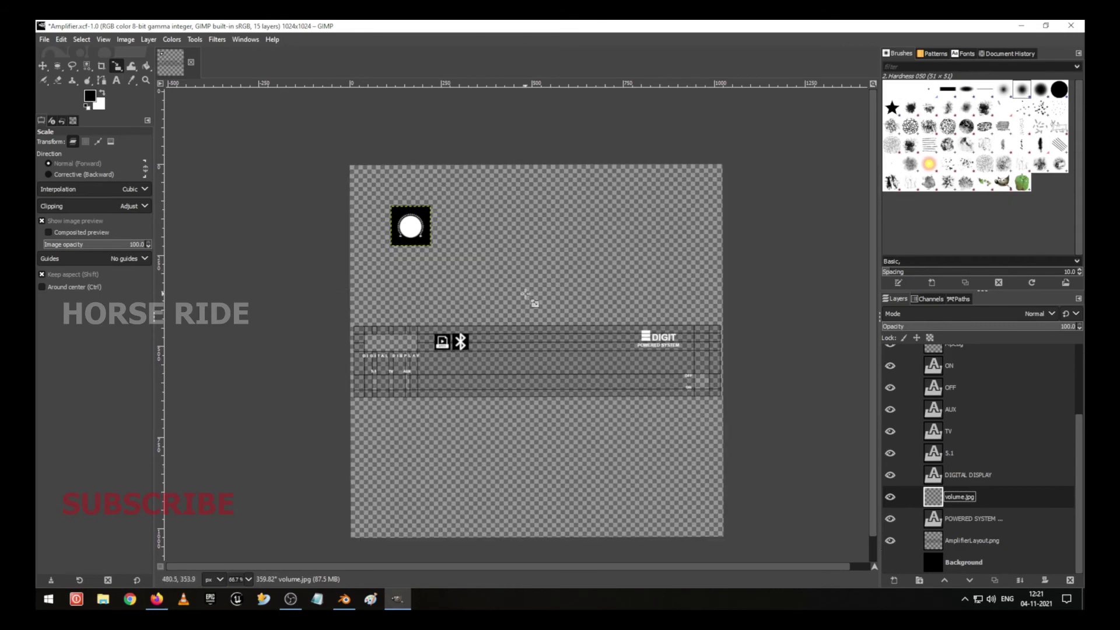
Move the volume dial onto the front panel, just below and to the right of the Bluetooth logo.
{"action": "scroll", "coordinate": [525, 295], "scroll_direction": "up", "scroll_amount": 1}
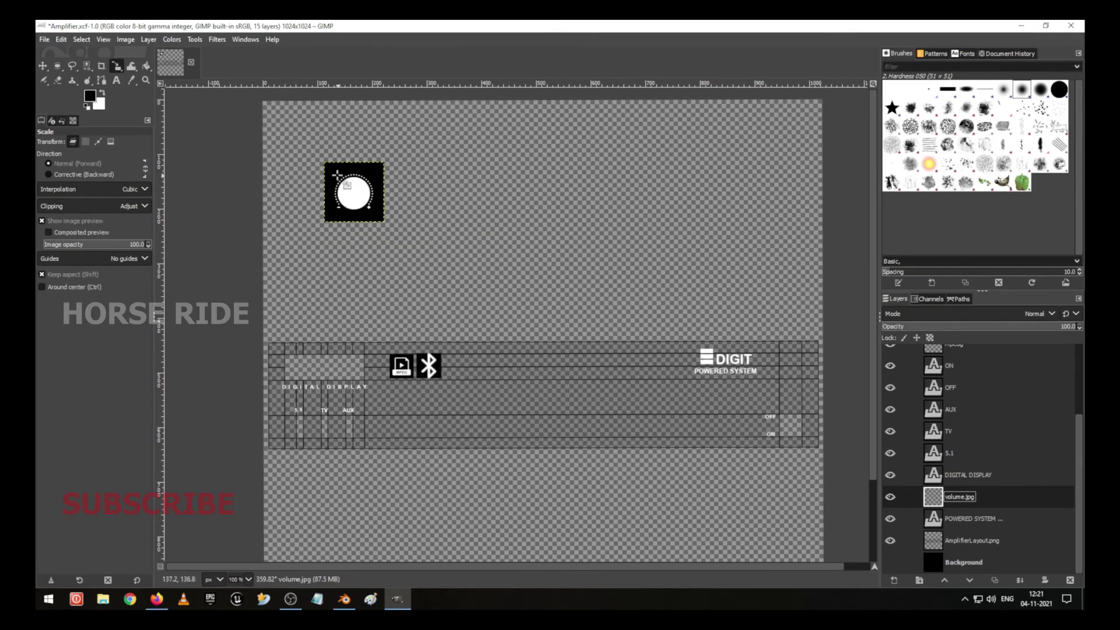
{"action": "left_click", "coordinate": [43, 66]}
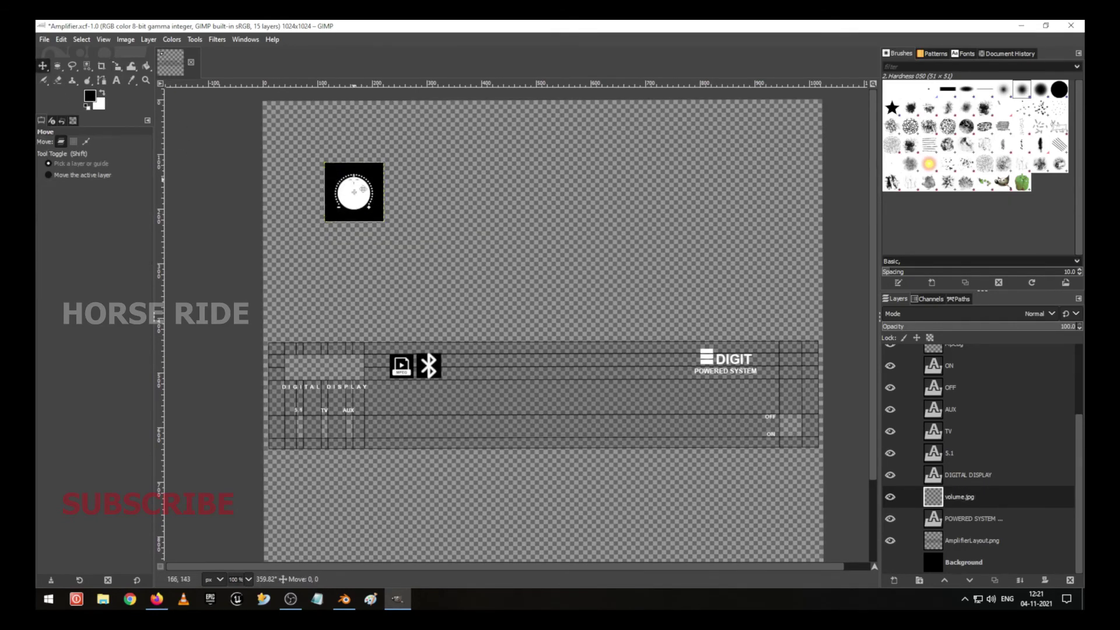
{"action": "left_click_drag", "start_coordinate": [354, 184], "coordinate": [475, 416]}
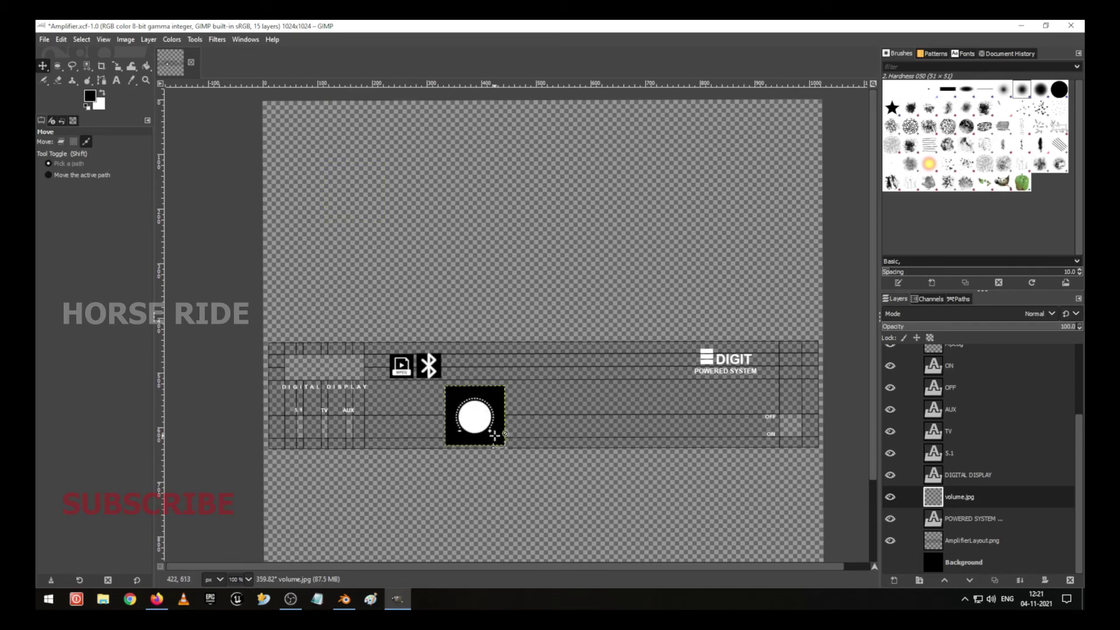
Scale the volume dial up proportionally to about 148 × 148 px, repositioning it within the panel height.
{"action": "scroll", "coordinate": [491, 430], "scroll_direction": "up", "scroll_amount": 1}
{"action": "scroll", "coordinate": [523, 422], "scroll_direction": "right", "scroll_amount": 2}
{"action": "scroll", "coordinate": [480, 423], "scroll_direction": "right", "scroll_amount": 2}
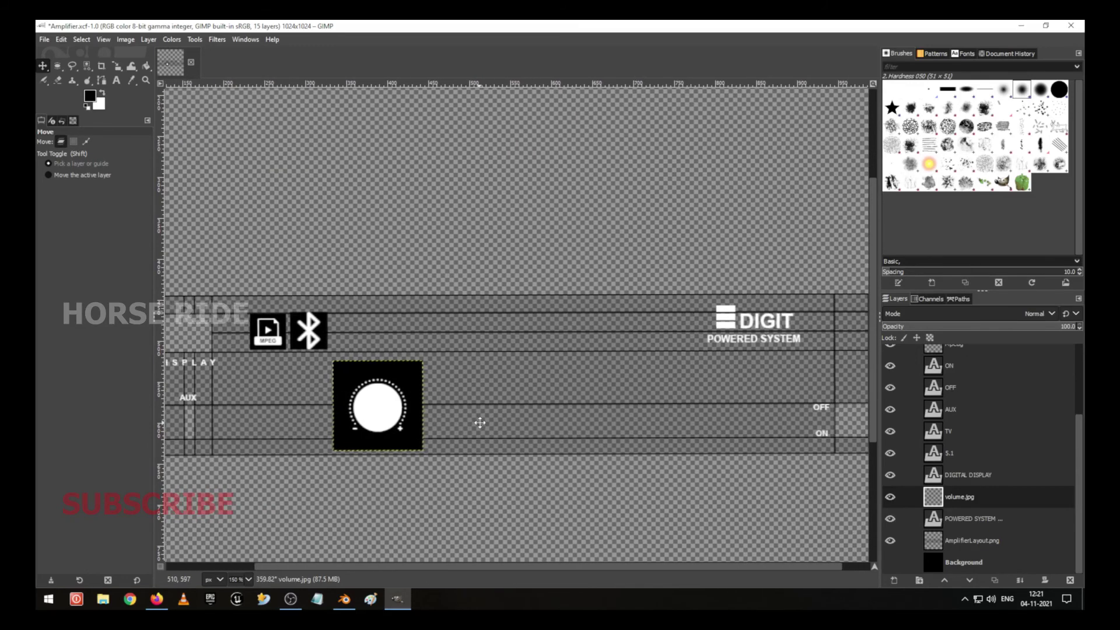
{"action": "key", "text": "shift+s"}
{"action": "left_click", "coordinate": [419, 422]}
{"action": "left_click_drag", "start_coordinate": [435, 463], "coordinate": [410, 437]}
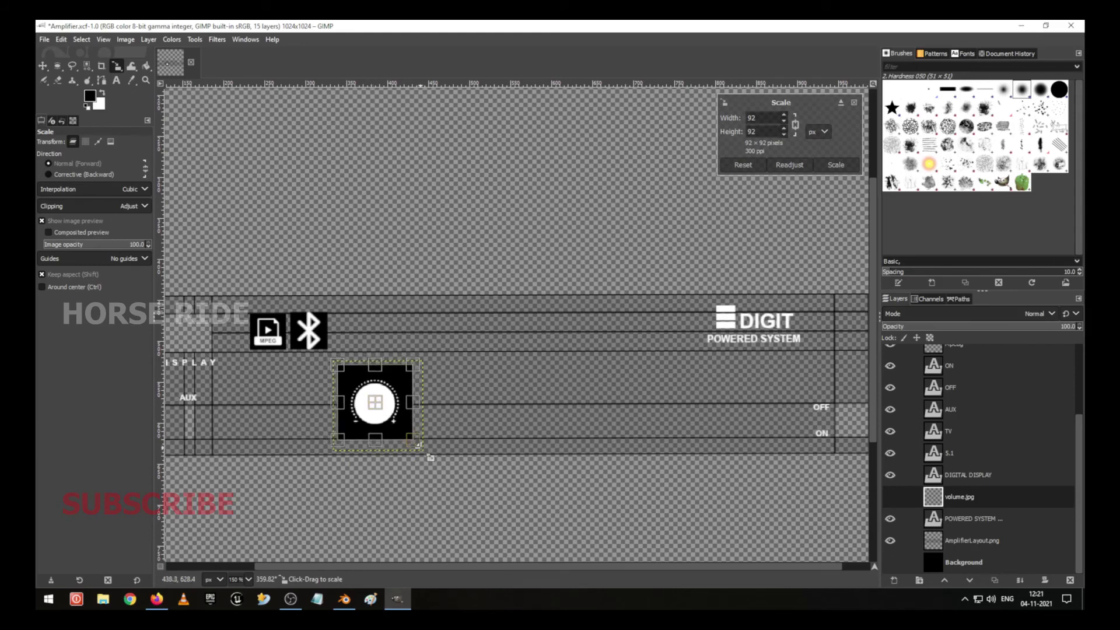
{"action": "left_click_drag", "start_coordinate": [425, 453], "coordinate": [451, 468]}
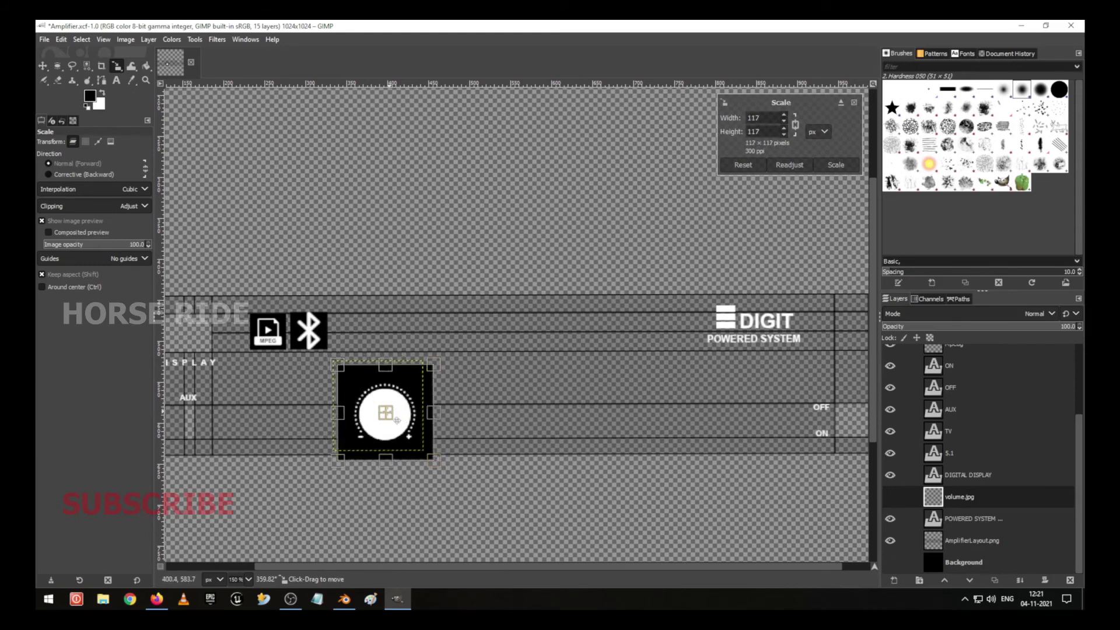
{"action": "left_click_drag", "start_coordinate": [396, 419], "coordinate": [390, 409]}
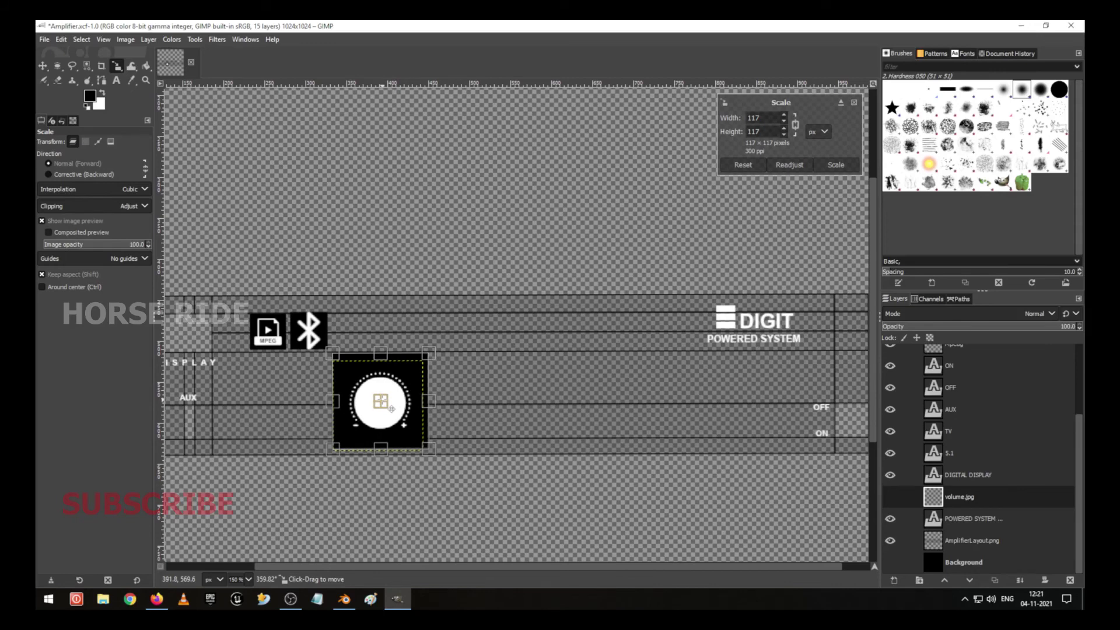
{"action": "left_click_drag", "start_coordinate": [429, 450], "coordinate": [461, 482]}
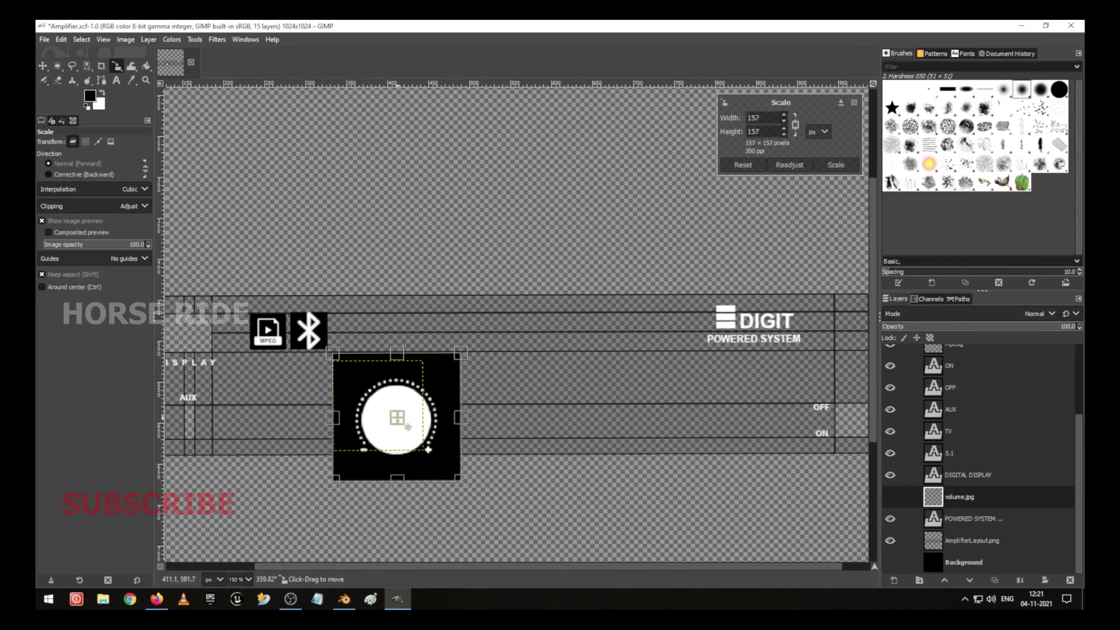
{"action": "mouse_move", "coordinate": [408, 427]}
{"action": "left_mouse_down"}
{"action": "mouse_move", "coordinate": [394, 414]}
{"action": "mouse_move", "coordinate": [401, 410]}
{"action": "left_mouse_up"}
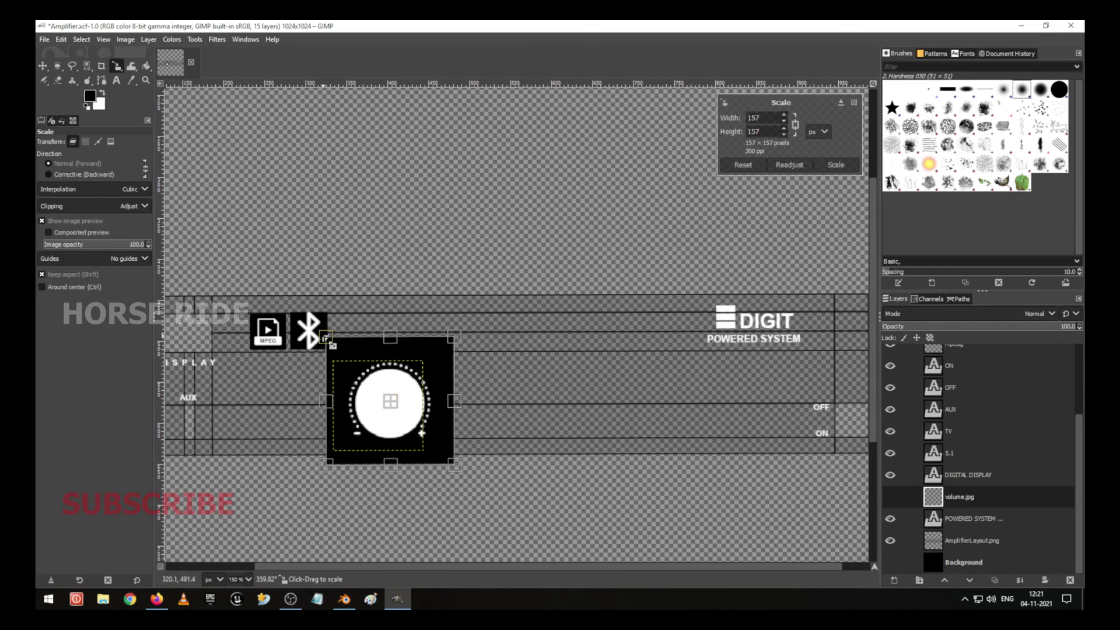
{"action": "left_click_drag", "start_coordinate": [325, 338], "coordinate": [333, 344]}
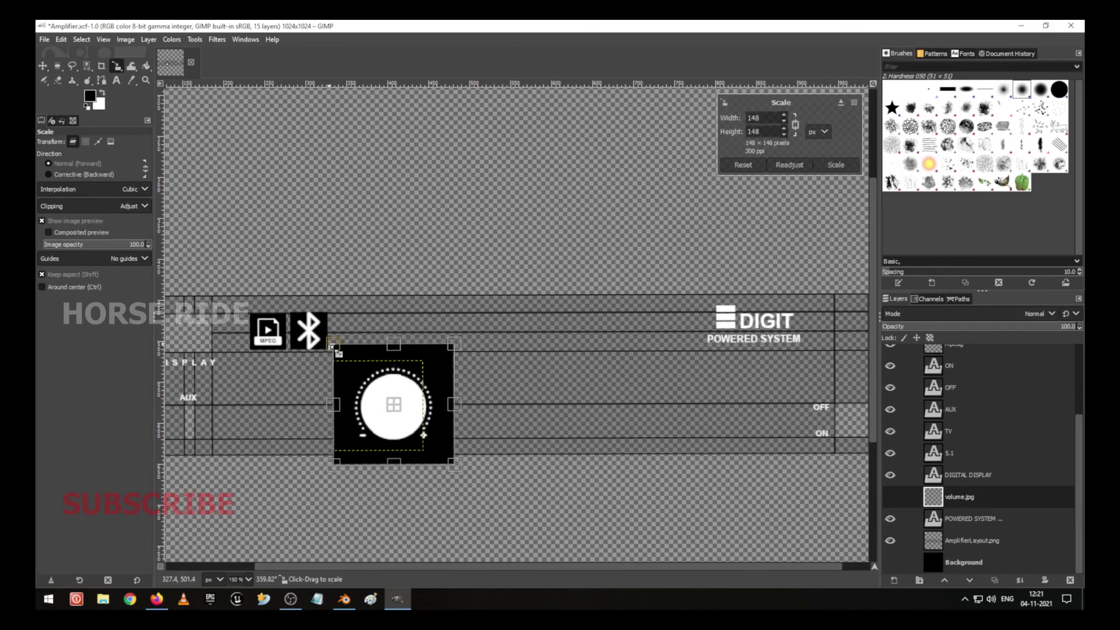
{"action": "left_click", "coordinate": [834, 166]}
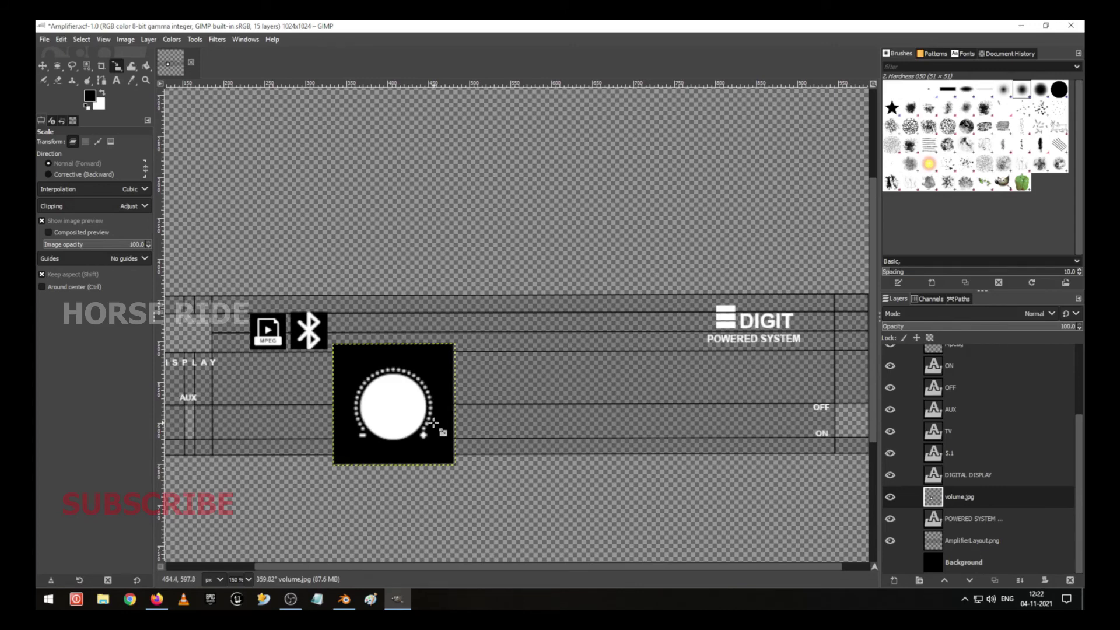
Duplicate the volume dial and place the copy directly against the right side of the original.
{"action": "key", "text": "ctrl+c"}
{"action": "key", "text": "ctrl+v"}
{"action": "left_click_drag", "start_coordinate": [394, 404], "coordinate": [542, 418]}
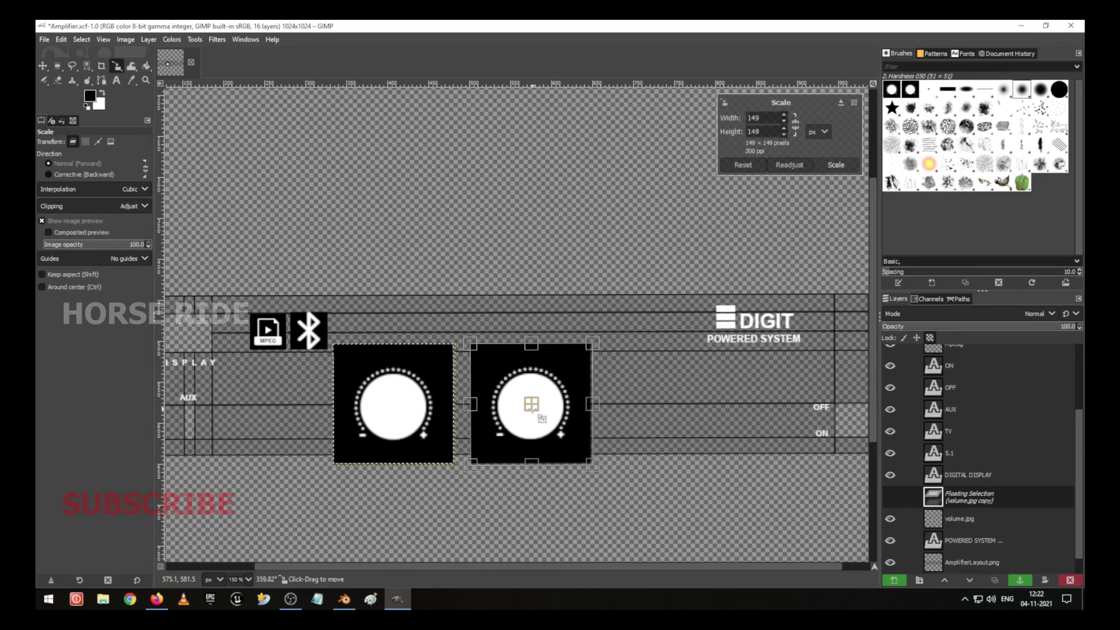
{"action": "left_click_drag", "start_coordinate": [542, 418], "coordinate": [525, 416]}
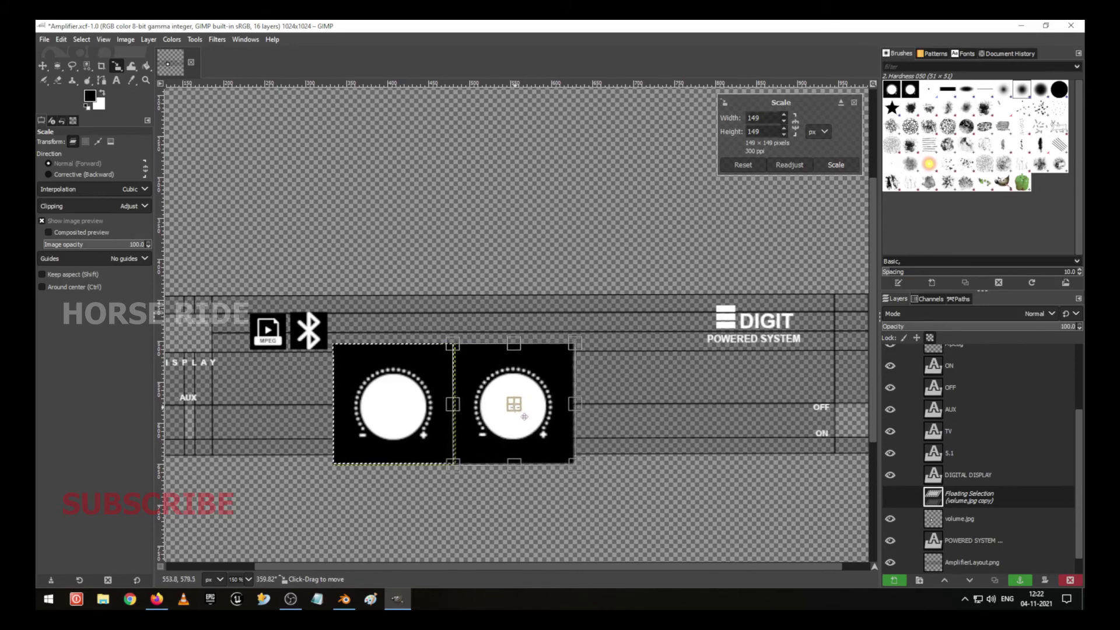
{"action": "key", "text": "shift"}
{"action": "left_click", "coordinate": [835, 166]}
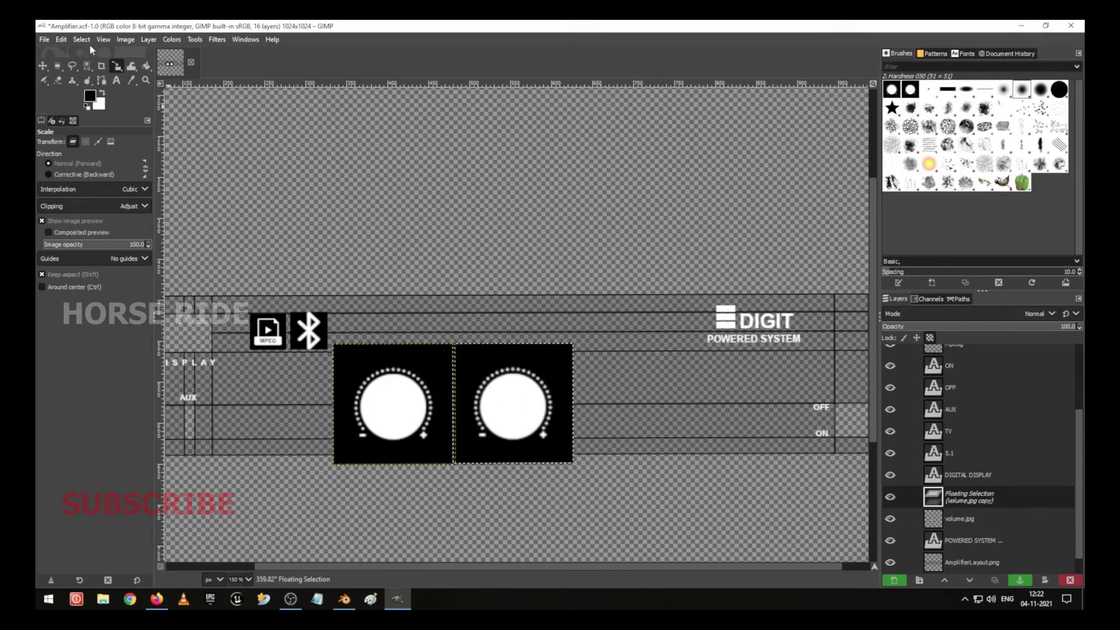
Copy the second dial and place the duplicate to its right as a third dial in the row.
{"action": "left_click", "coordinate": [44, 66]}
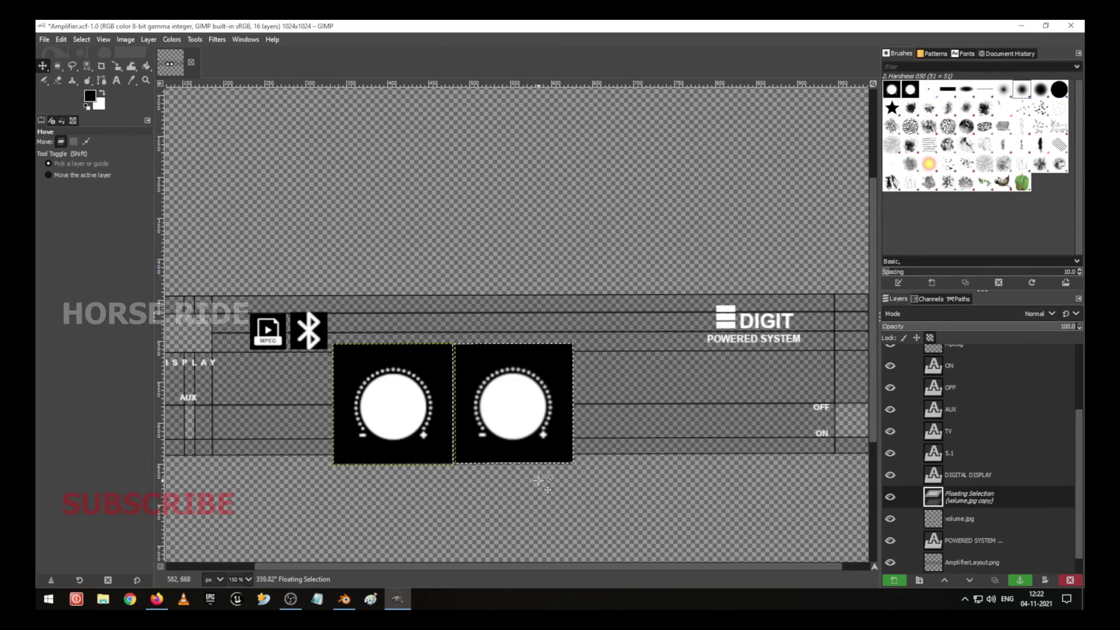
{"action": "key", "text": "ctrl+c"}
{"action": "key", "text": "ctrl+v"}
{"action": "left_click_drag", "start_coordinate": [520, 395], "coordinate": [637, 393]}
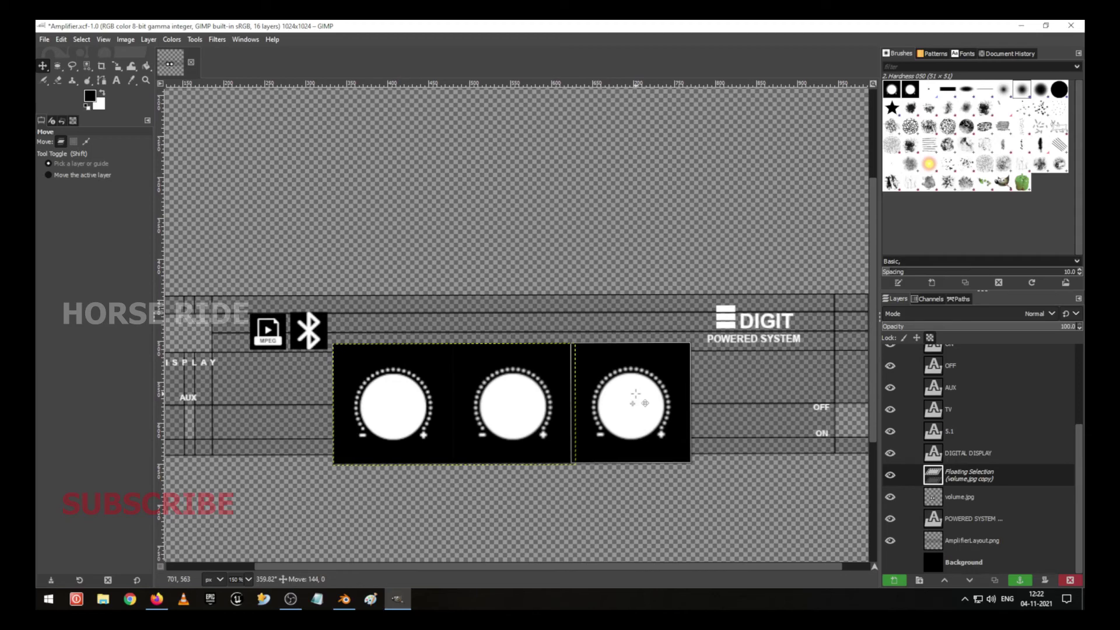
{"action": "left_click_drag", "start_coordinate": [636, 395], "coordinate": [636, 395]}
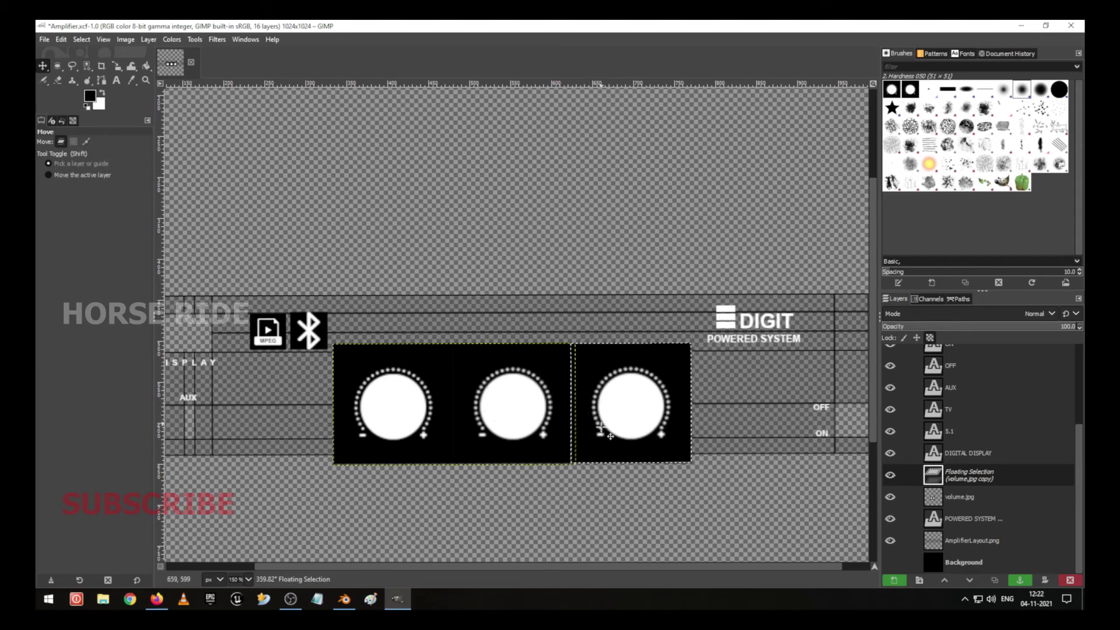
{"action": "key", "text": "shift+alt"}
{"action": "left_click", "coordinate": [79, 39]}
{"action": "left_click", "coordinate": [80, 40]}
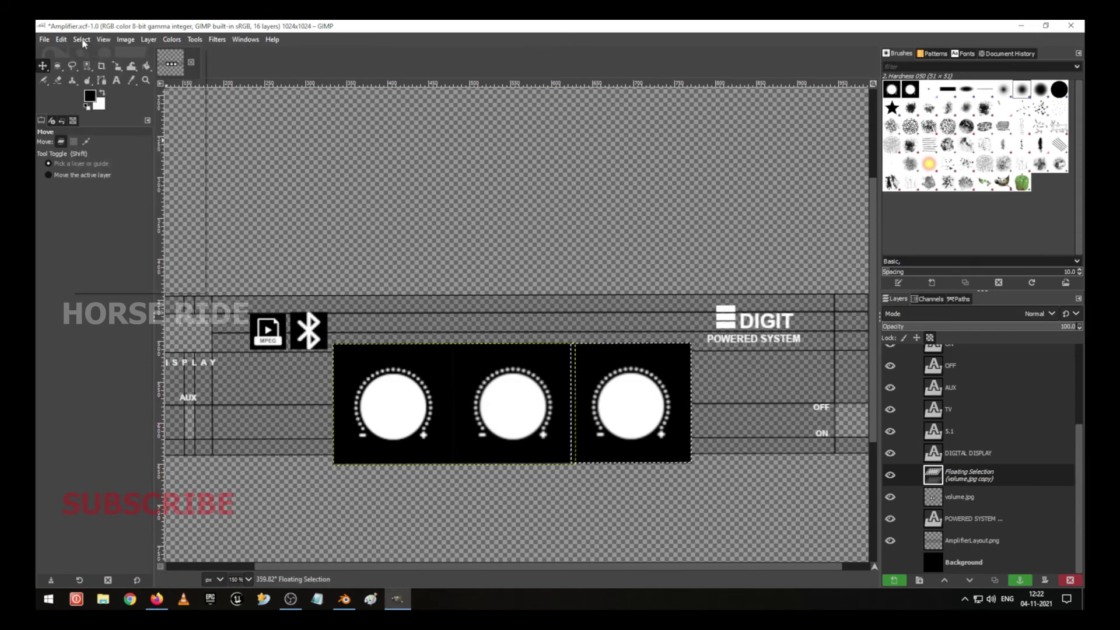
{"action": "left_click", "coordinate": [81, 39]}
{"action": "left_click", "coordinate": [90, 58]}
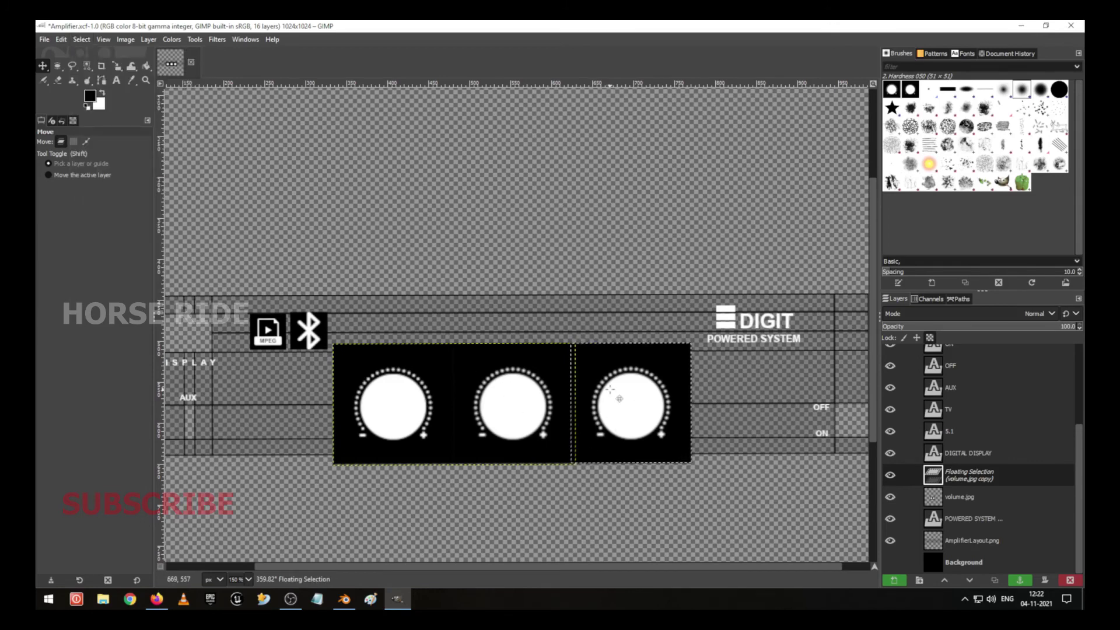
Duplicate the third dial and place the copy to its right as a fourth dial under the DIGIT logo.
{"action": "left_click_drag", "start_coordinate": [609, 398], "coordinate": [573, 405]}
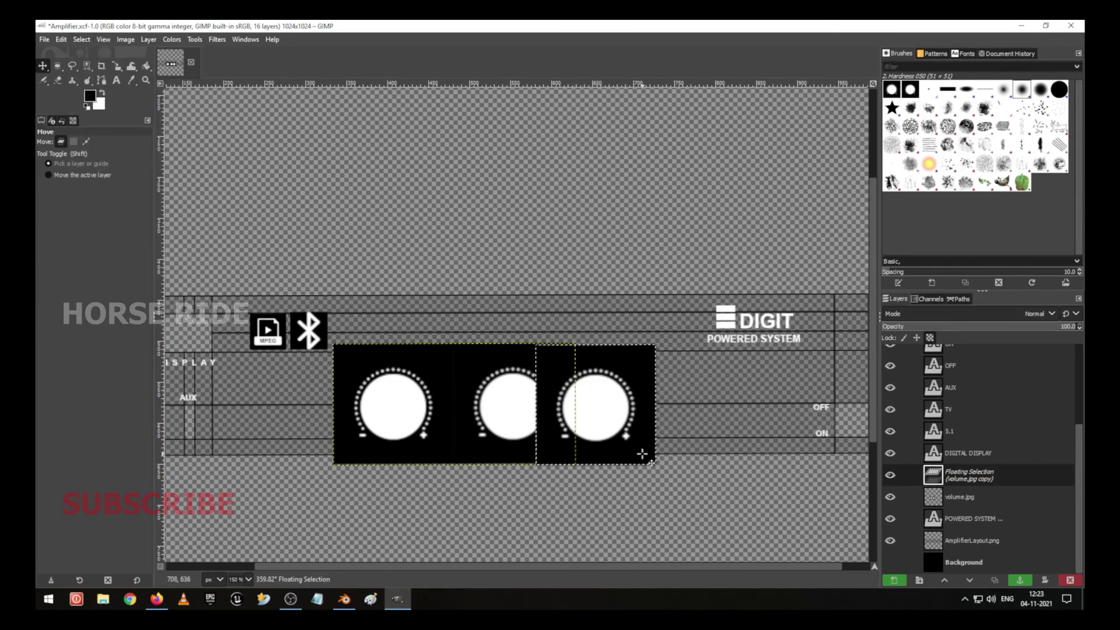
{"action": "key", "text": "ctrl+z"}
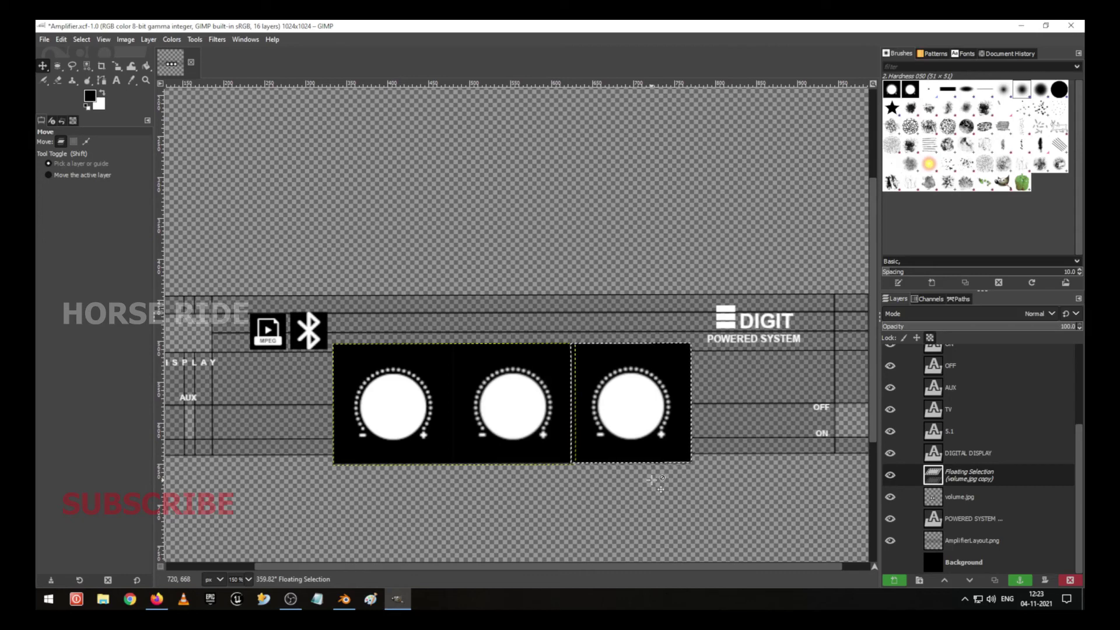
{"action": "key", "text": "ctrl+c"}
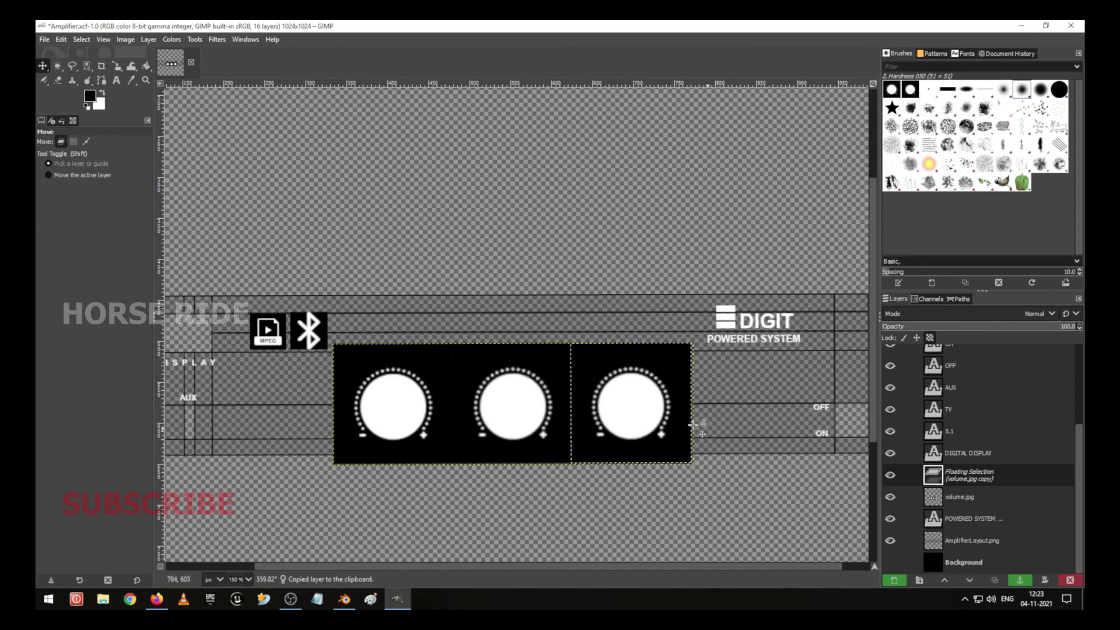
{"action": "left_click_drag", "start_coordinate": [716, 406], "coordinate": [773, 407]}
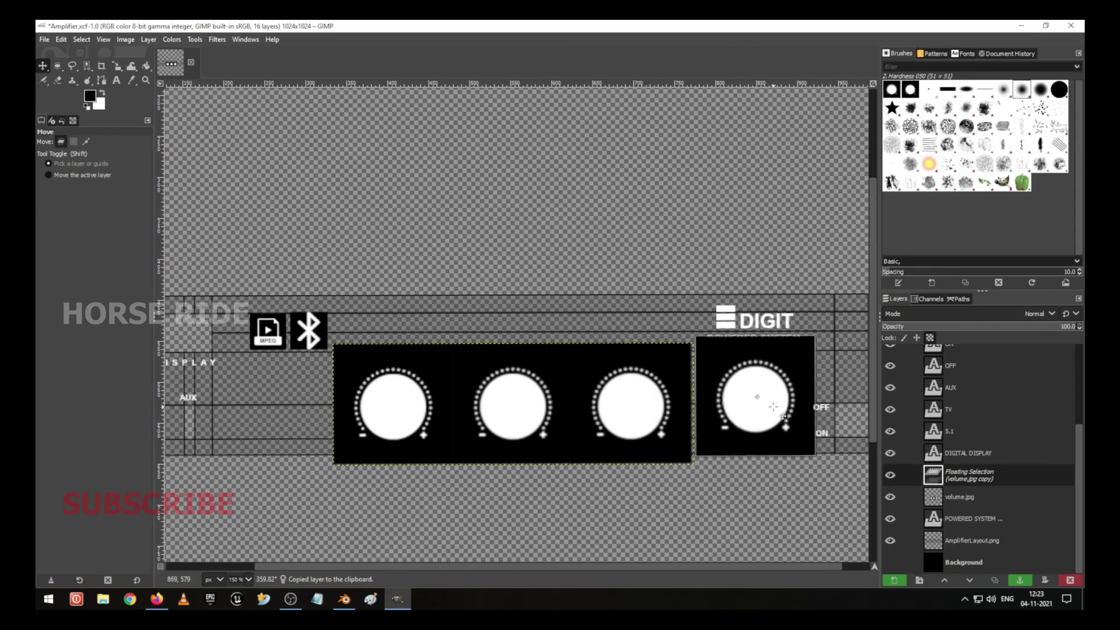
Scale the fourth dial up proportionally to about 180 × 179 px, keeping it centred beneath the DIGIT logo.
{"action": "key", "text": "shift+s"}
{"action": "left_click", "coordinate": [806, 439]}
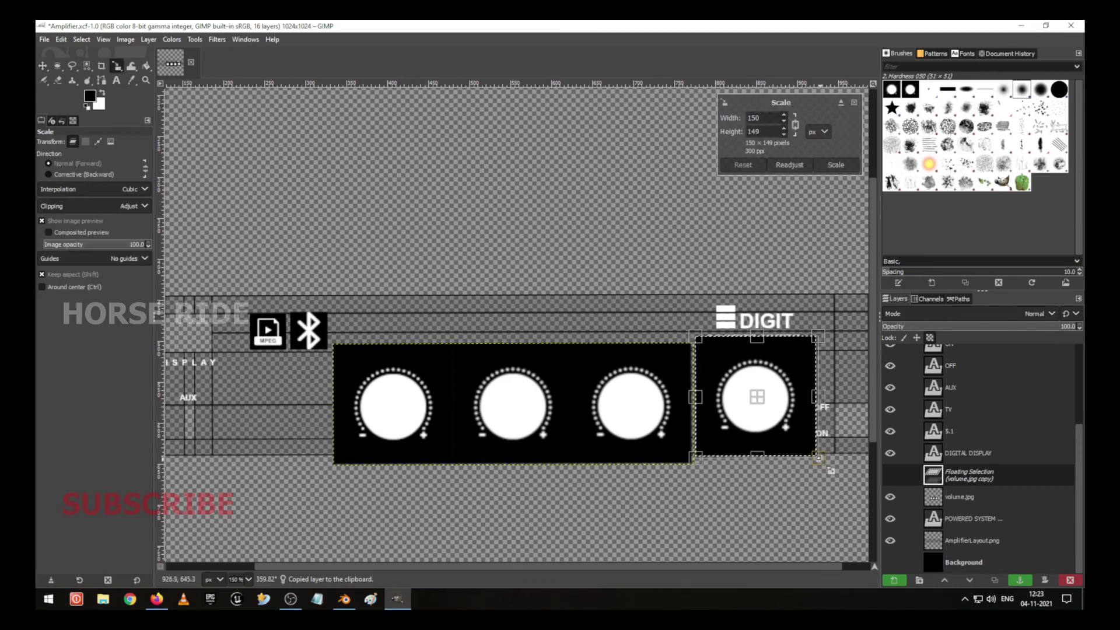
{"action": "left_click_drag", "start_coordinate": [819, 458], "coordinate": [844, 480]}
{"action": "mouse_move", "coordinate": [766, 406]}
{"action": "left_mouse_down"}
{"action": "mouse_move", "coordinate": [747, 398]}
{"action": "mouse_move", "coordinate": [764, 406]}
{"action": "left_mouse_up"}
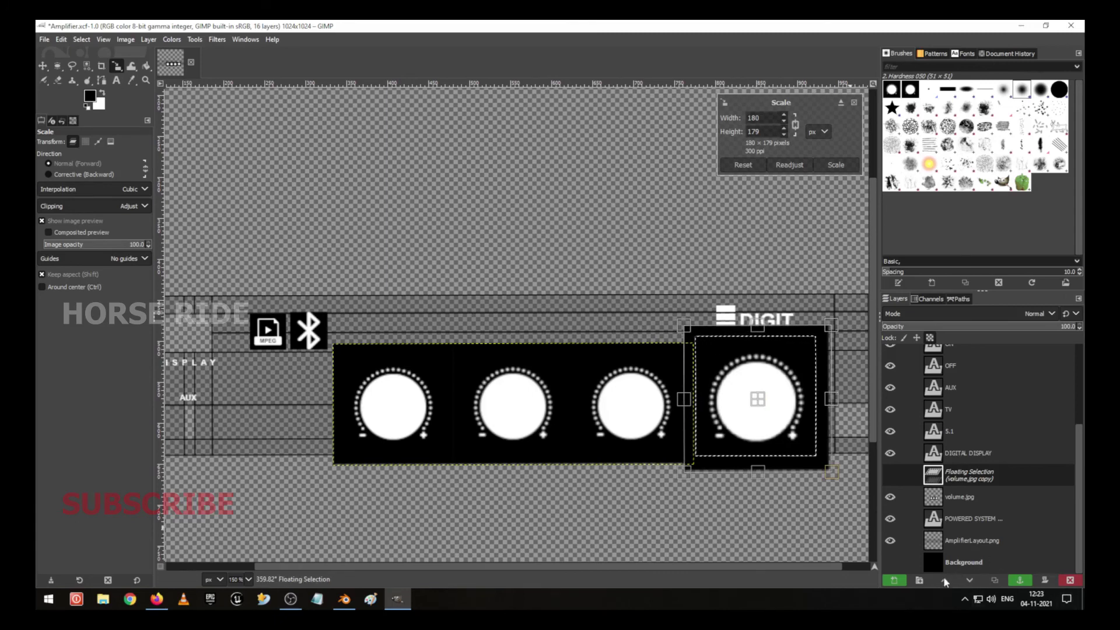
{"action": "left_click", "coordinate": [846, 167]}
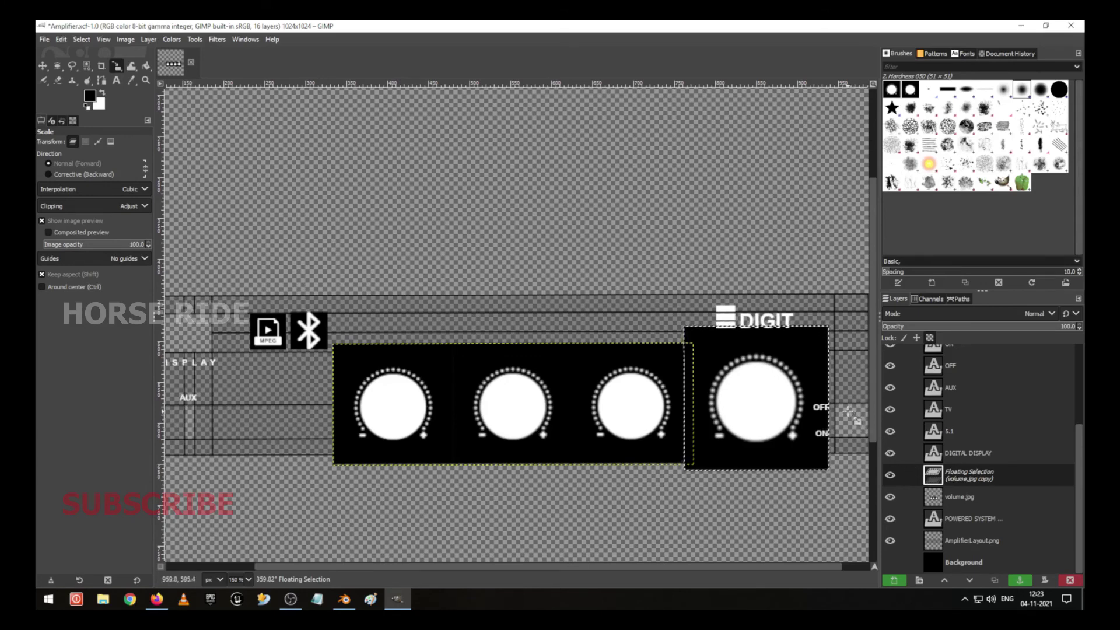
Enlarge the fourth dial further to about 199 × 198 px.
{"action": "left_click", "coordinate": [441, 394]}
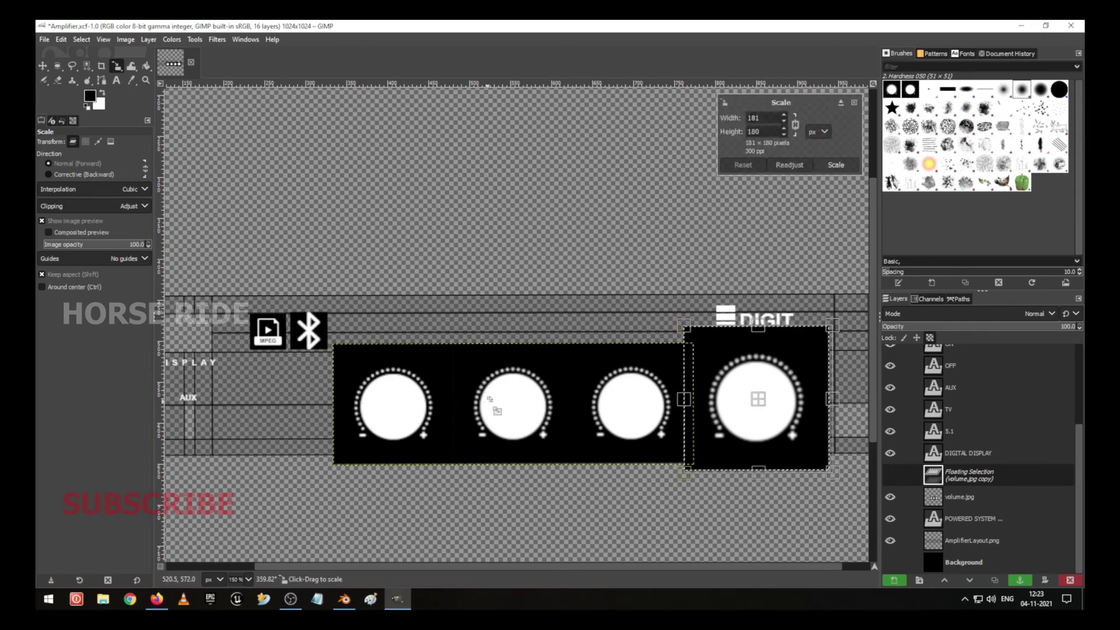
{"action": "left_click_drag", "start_coordinate": [494, 408], "coordinate": [460, 401]}
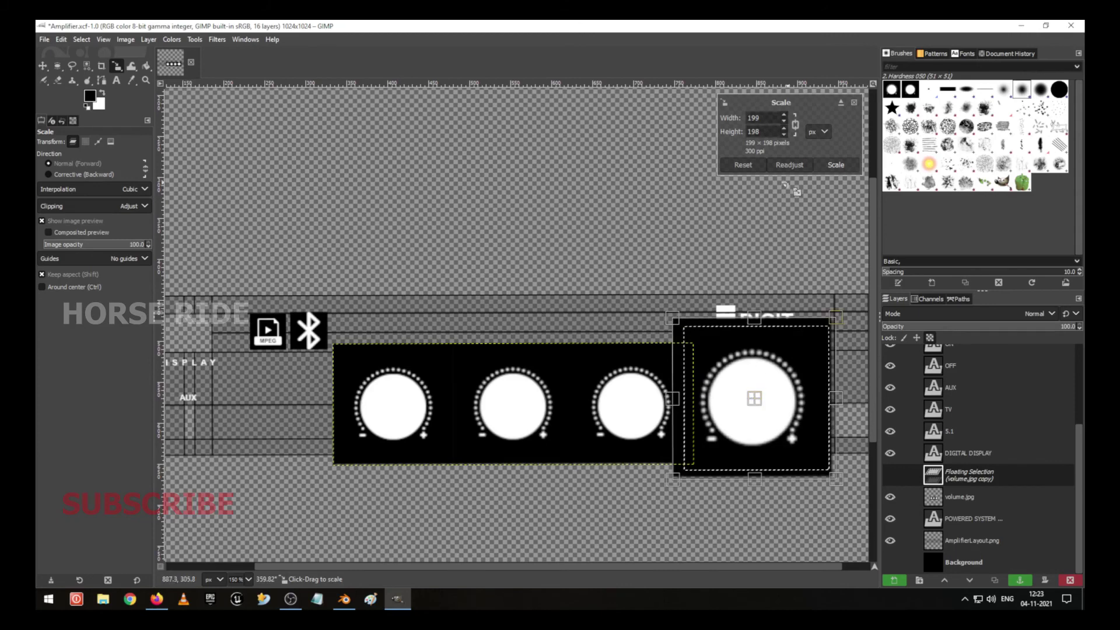
{"action": "left_click", "coordinate": [829, 167]}
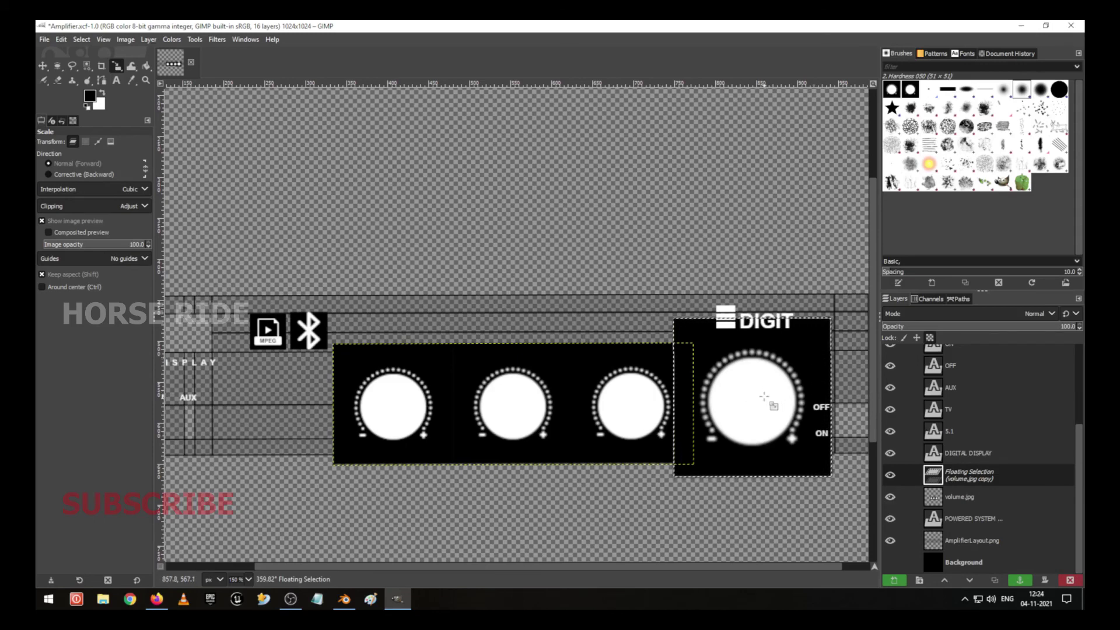
{"action": "left_click", "coordinate": [43, 66]}
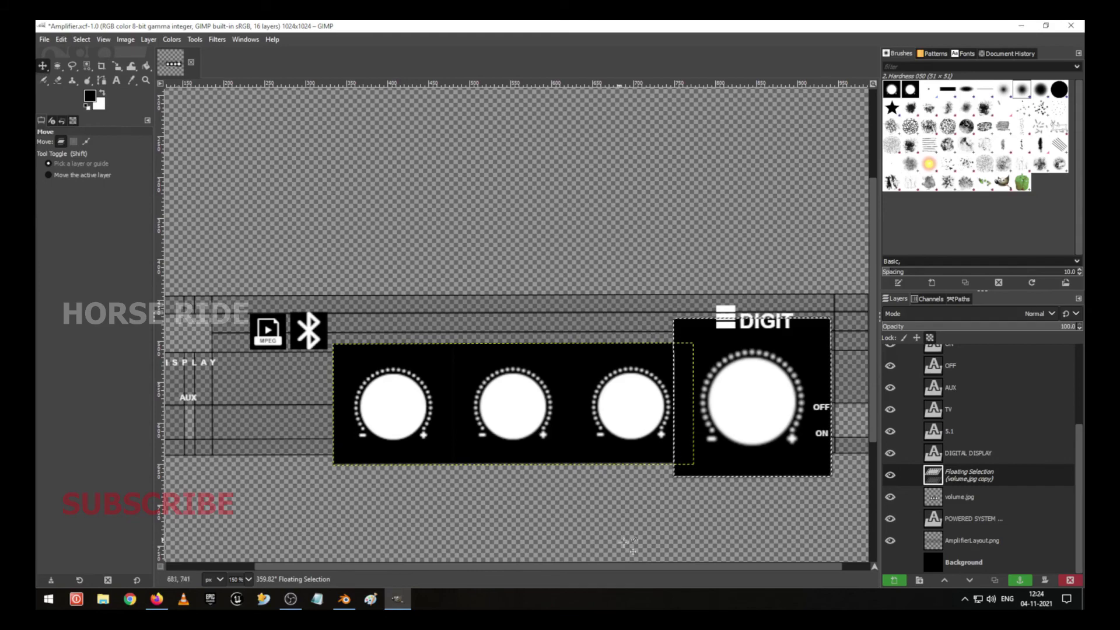
{"action": "key", "text": "shift"}
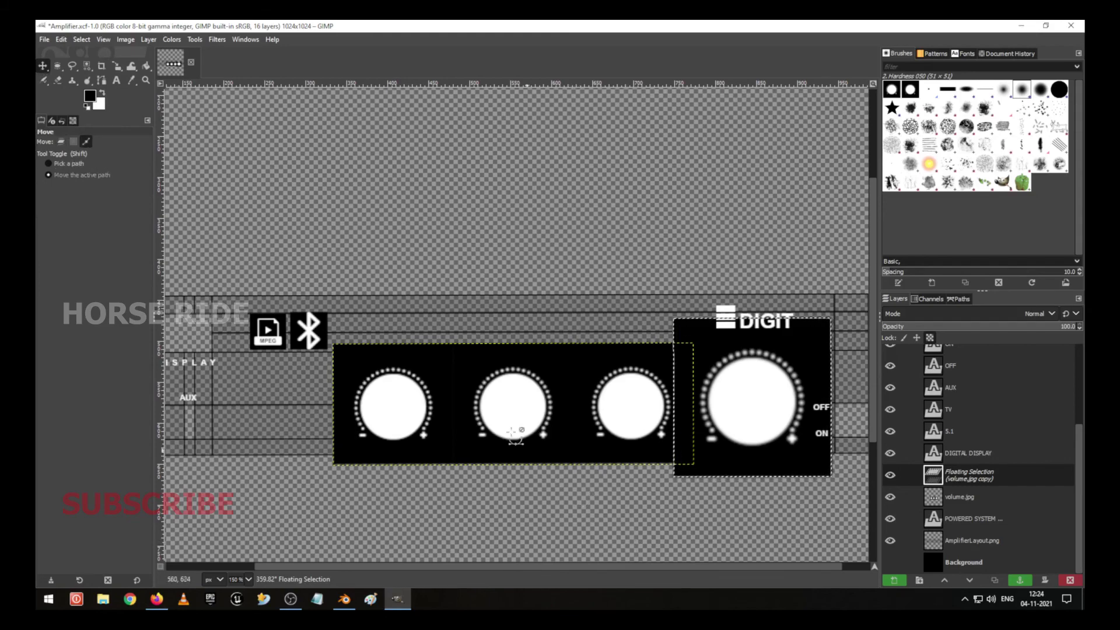
{"action": "key", "text": "shift"}
{"action": "key", "text": "ctrl+shift+s"}
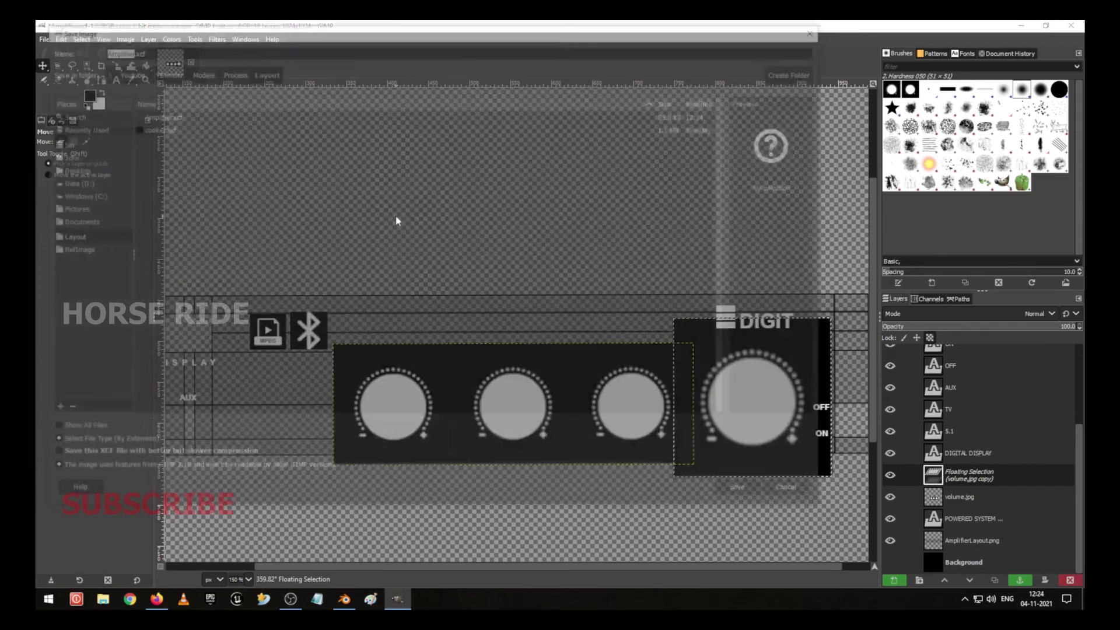
{"action": "left_click", "coordinate": [810, 492]}
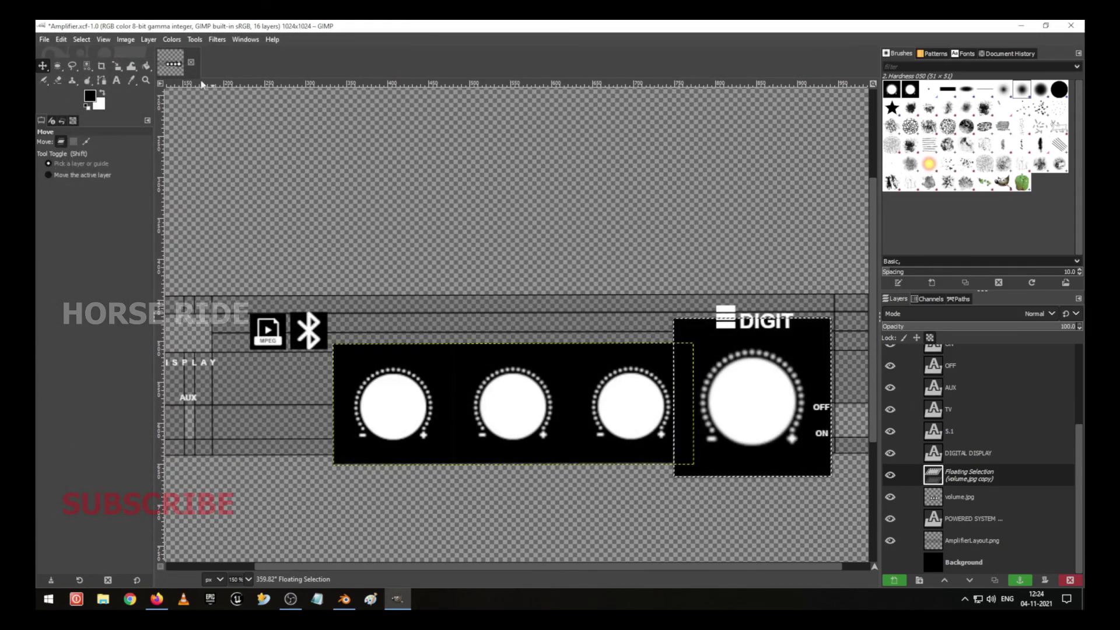
{"action": "left_click", "coordinate": [41, 40]}
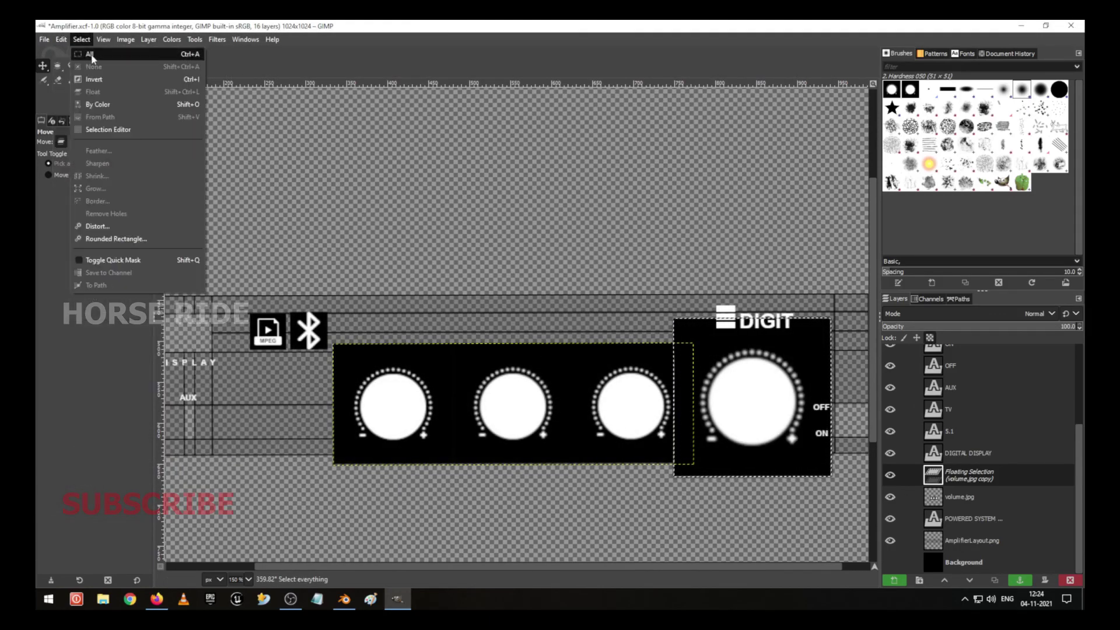
{"action": "left_click", "coordinate": [80, 42]}
{"action": "left_click", "coordinate": [80, 40]}
{"action": "left_click", "coordinate": [99, 69]}
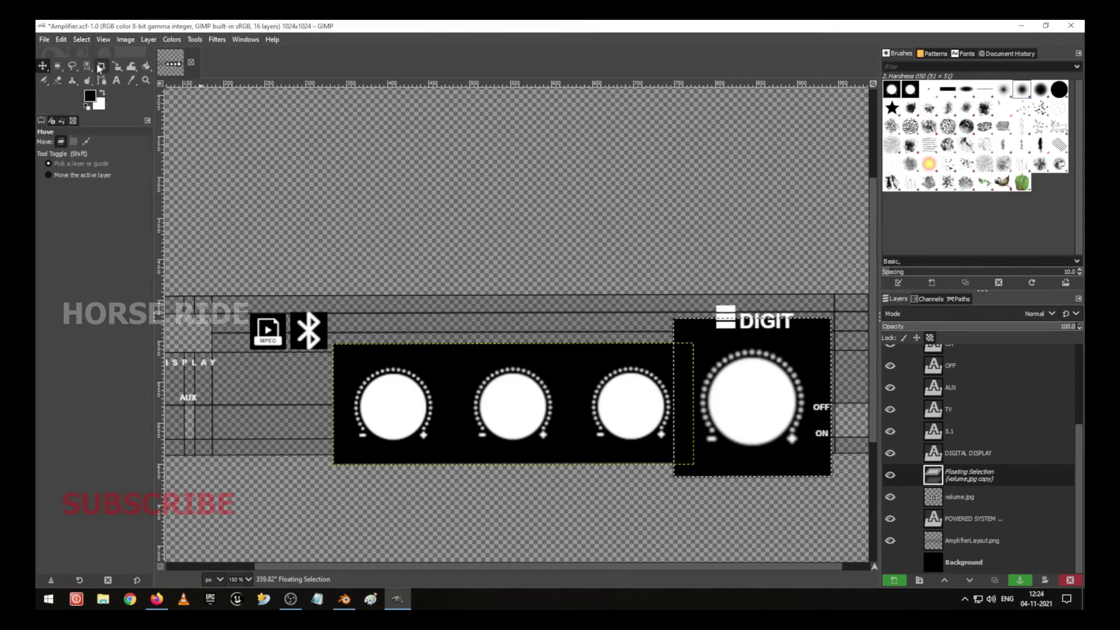
Turn the floating large dial into its own layer and shift the row of three small dials left beneath the Bluetooth logo.
{"action": "left_click", "coordinate": [962, 497]}
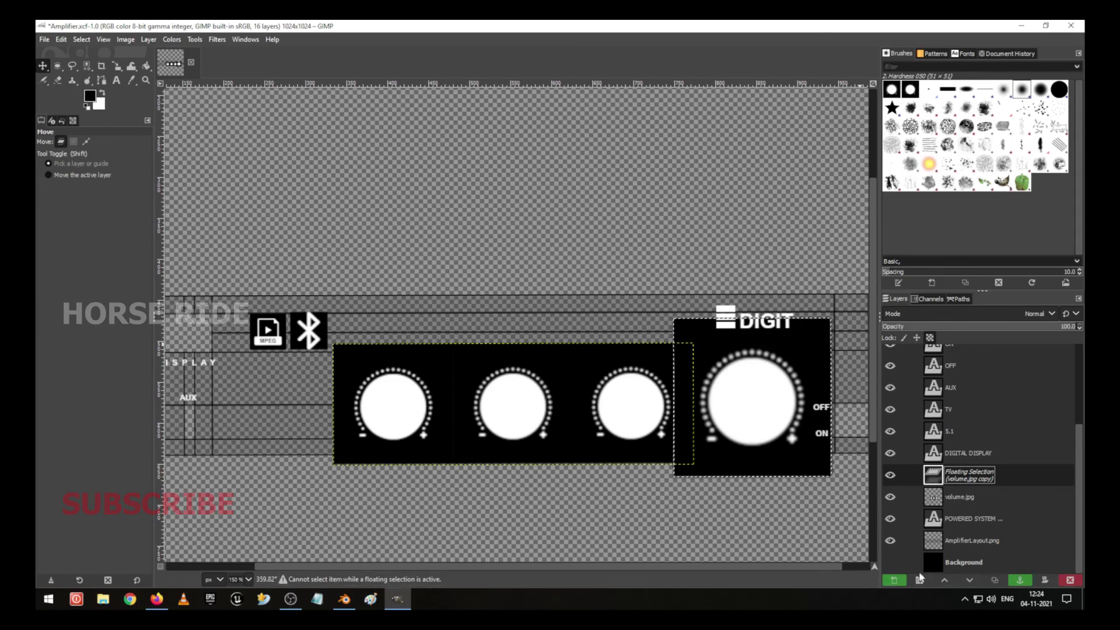
{"action": "left_click", "coordinate": [890, 581]}
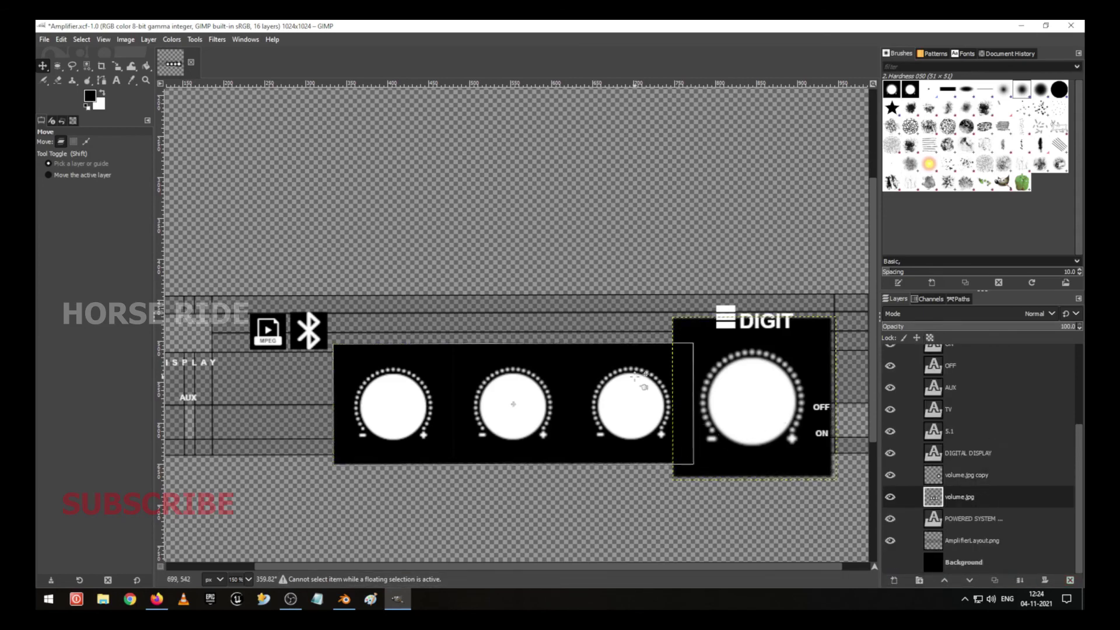
{"action": "left_click", "coordinate": [637, 366]}
{"action": "left_click_drag", "start_coordinate": [637, 367], "coordinate": [600, 370]}
Move the large dial layer slightly left beneath the DIGIT logo.
{"action": "left_click_drag", "start_coordinate": [767, 406], "coordinate": [757, 406]}
{"action": "left_click", "coordinate": [758, 406]}
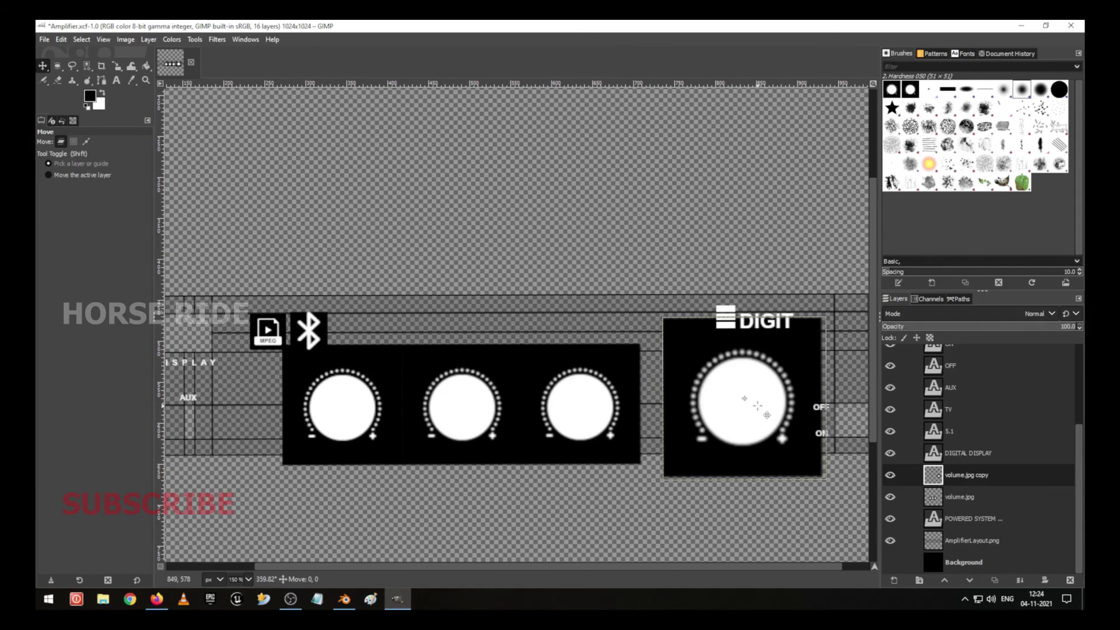
{"action": "left_click_drag", "start_coordinate": [757, 406], "coordinate": [758, 405]}
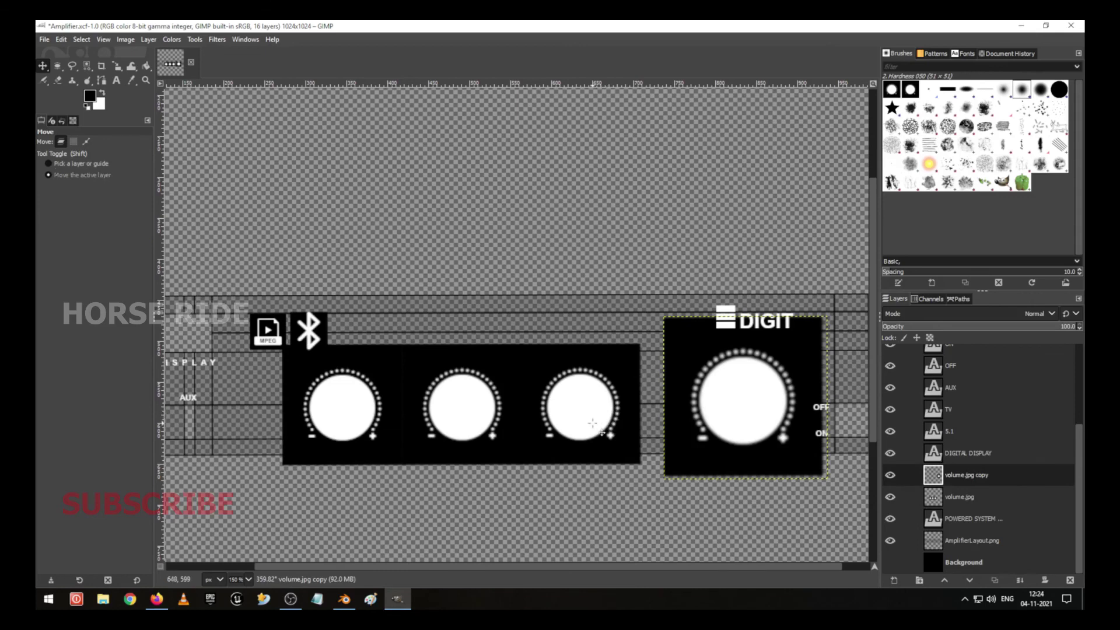
Scale the volume.jpg layer with the three small dials down proportionally to about 407 × 138 px.
{"action": "key", "text": "shift+s"}
{"action": "left_click", "coordinate": [592, 418]}
{"action": "key", "text": "Escape"}
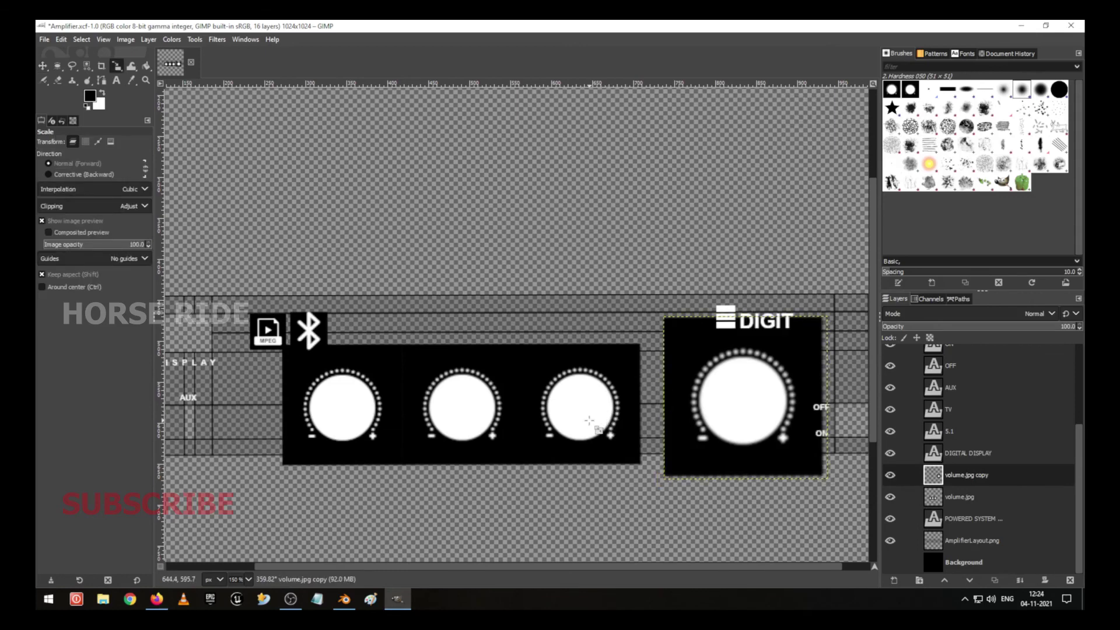
{"action": "left_click", "coordinate": [969, 497]}
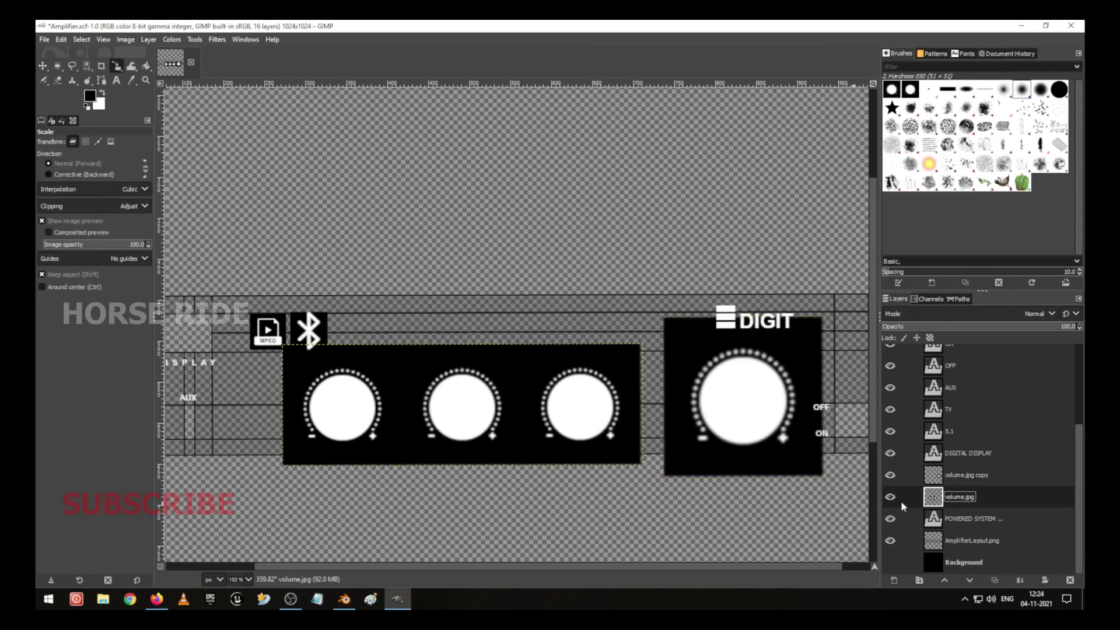
{"action": "left_click", "coordinate": [485, 436]}
{"action": "mouse_move", "coordinate": [640, 466]}
{"action": "left_mouse_down"}
{"action": "mouse_move", "coordinate": [619, 457]}
{"action": "mouse_move", "coordinate": [630, 471]}
{"action": "left_mouse_up"}
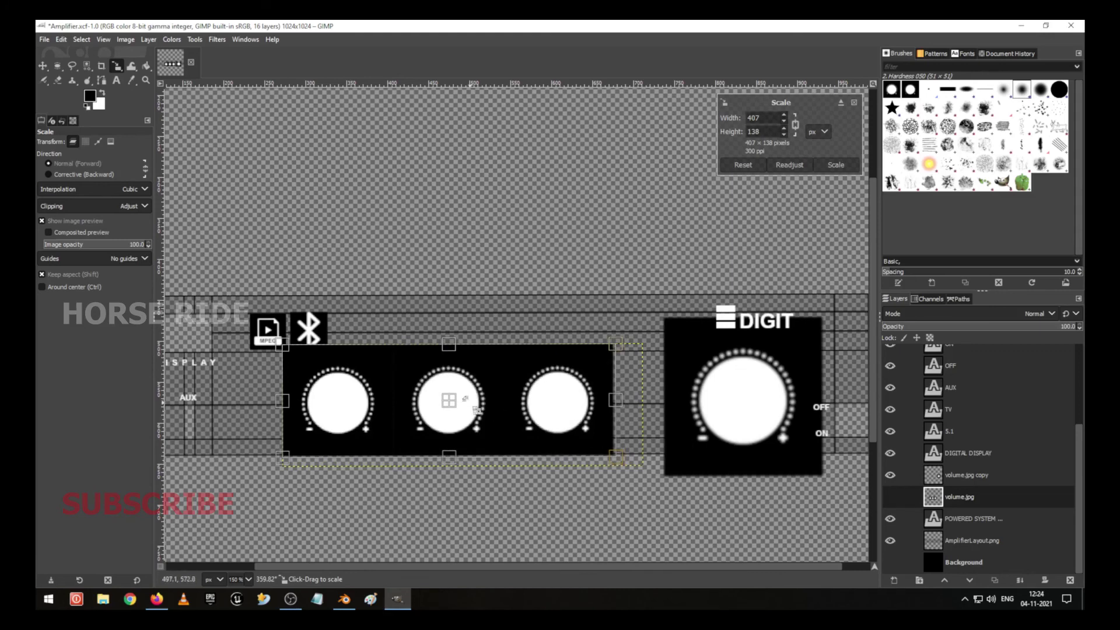
{"action": "left_click", "coordinate": [836, 165]}
Shift the row of three small dials slightly right at its current size and save the image.
{"action": "left_click", "coordinate": [477, 396]}
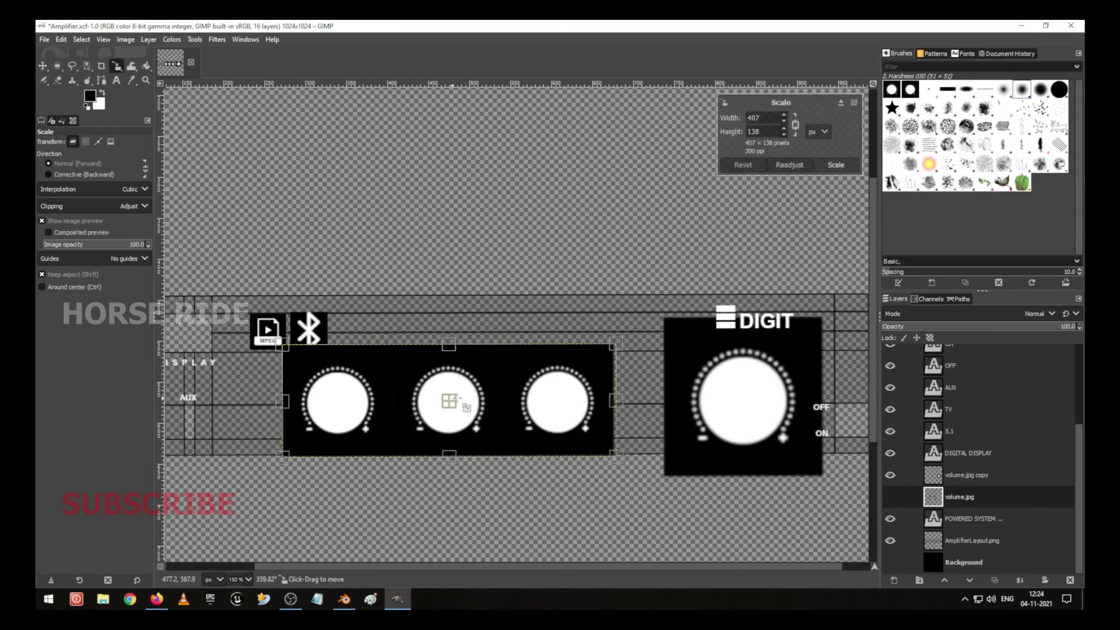
{"action": "left_click_drag", "start_coordinate": [449, 400], "coordinate": [464, 400]}
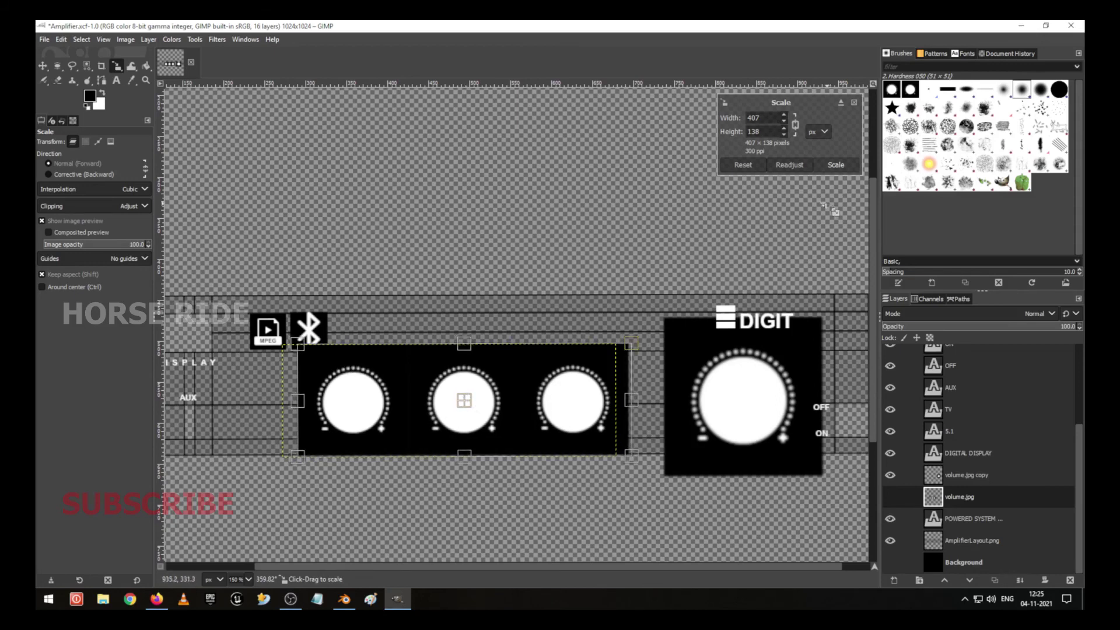
{"action": "left_click", "coordinate": [836, 164]}
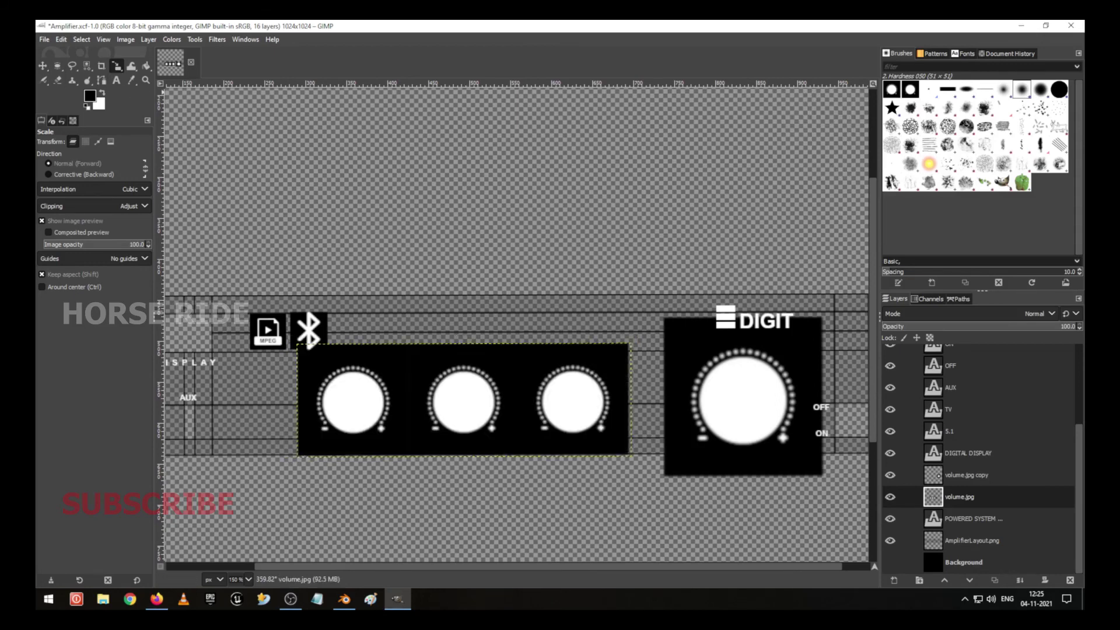
{"action": "left_click", "coordinate": [42, 65]}
{"action": "key", "text": "ctrl+s"}
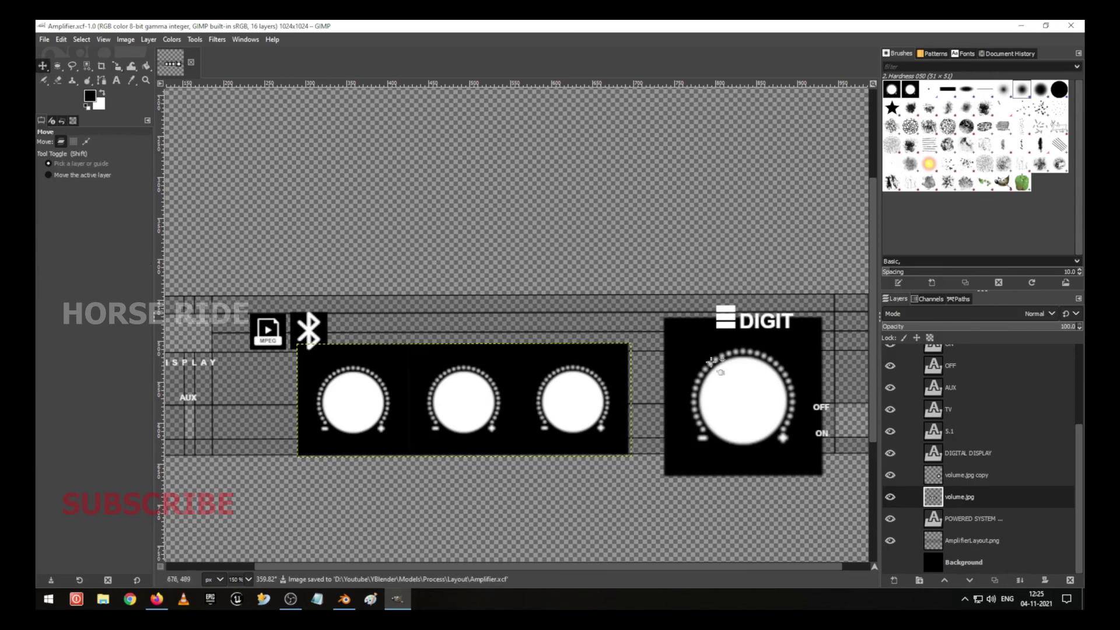
Add a centred text label reading TREBLE directly above the first small dial.
{"action": "scroll", "coordinate": [1072, 477], "scroll_direction": "up", "scroll_amount": 5}
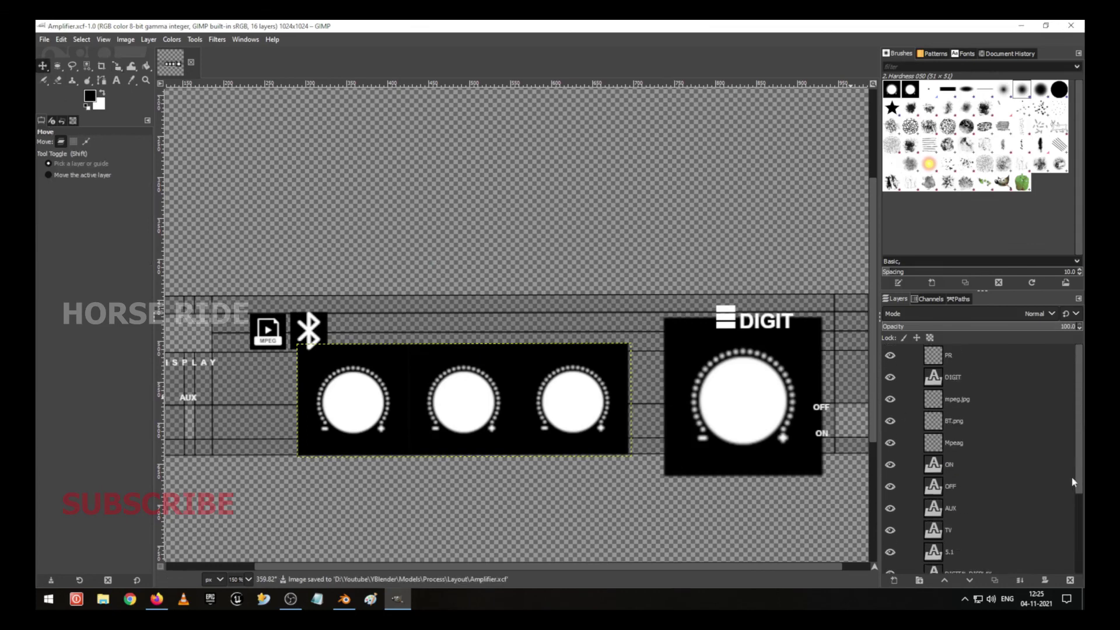
{"action": "left_click", "coordinate": [116, 80]}
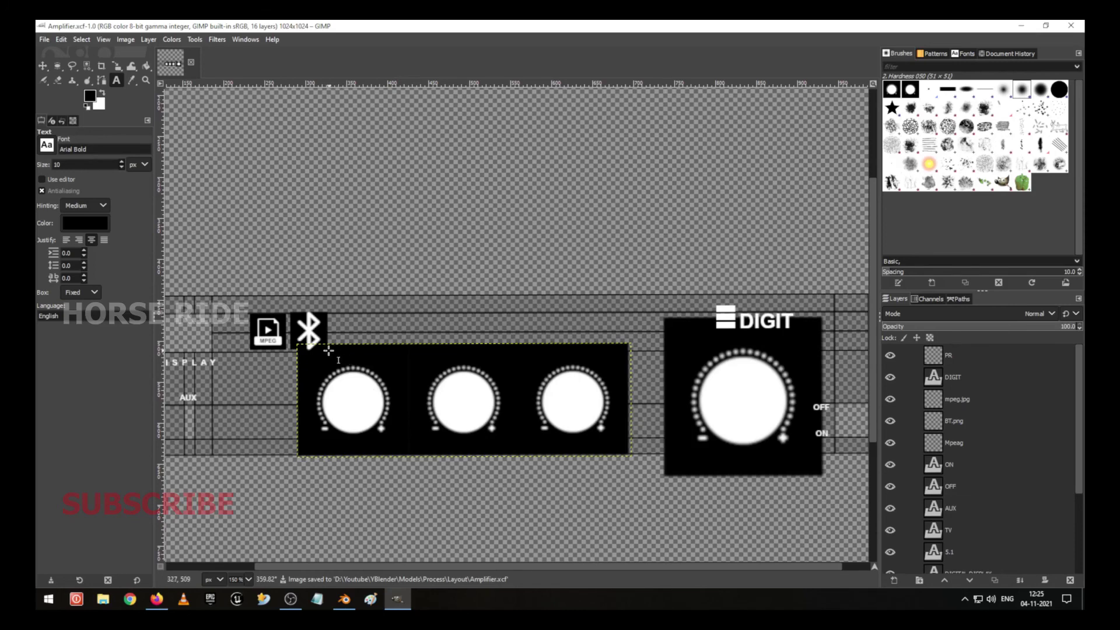
{"action": "left_click_drag", "start_coordinate": [327, 351], "coordinate": [380, 361]}
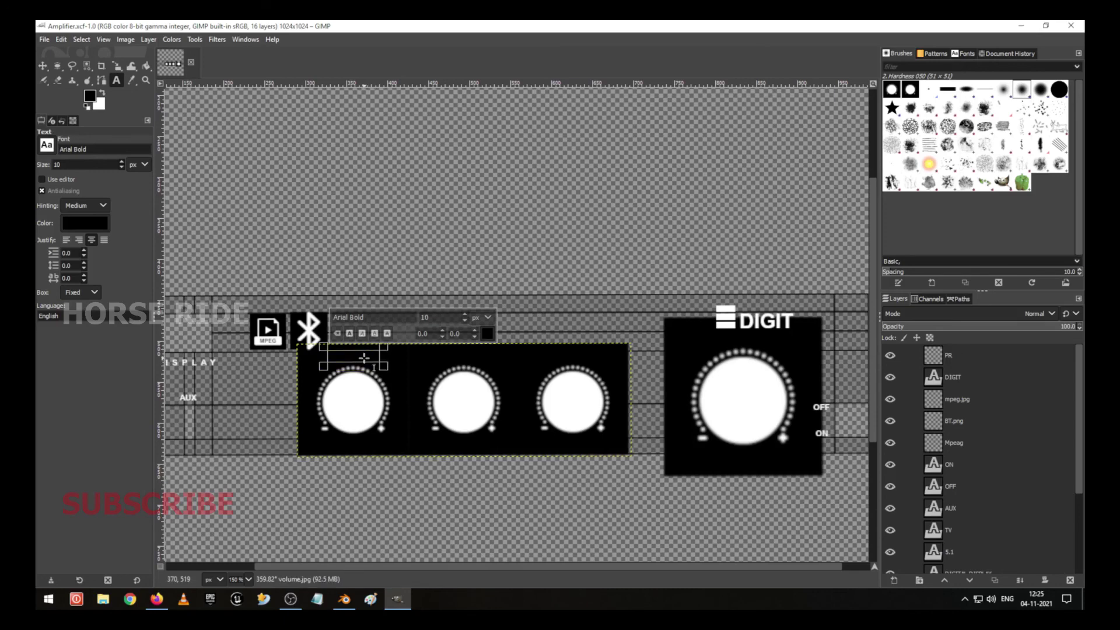
{"action": "type", "text": "TREBLE"}
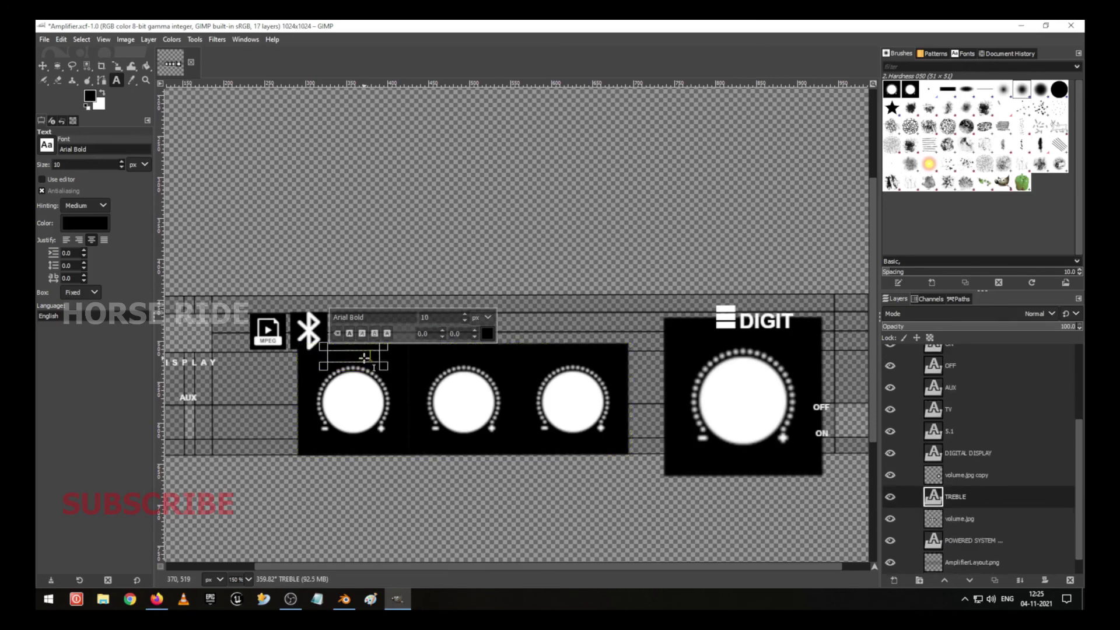
Recolour the TREBLE label white (ffffff) and make white the Text tool's default colour.
{"action": "key", "text": "ctrl+a"}
{"action": "left_click", "coordinate": [487, 334]}
{"action": "left_click", "coordinate": [509, 398]}
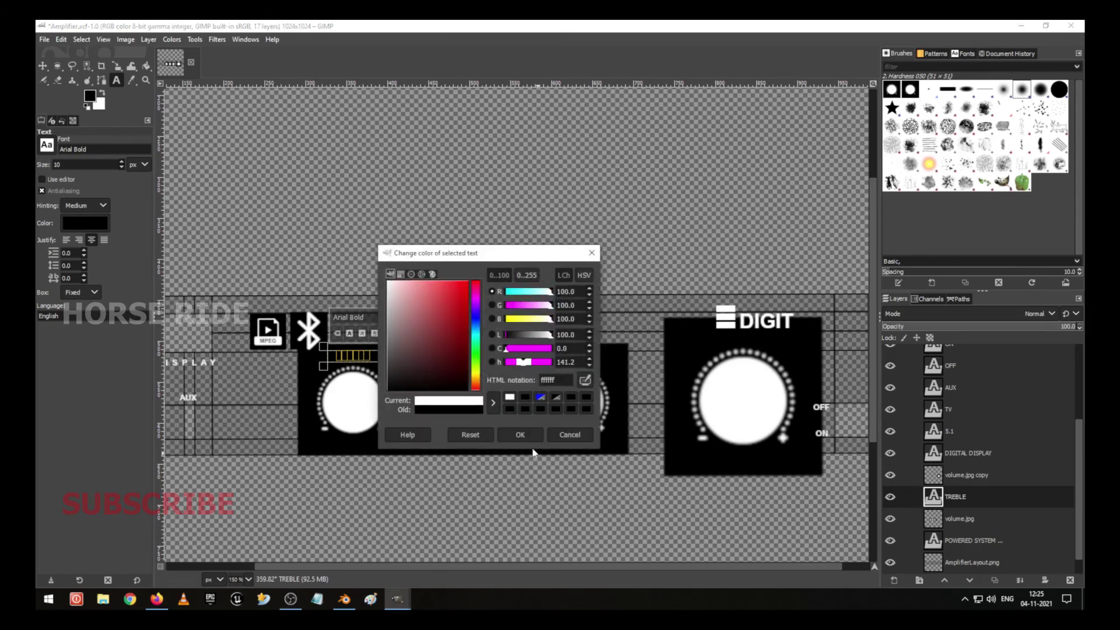
{"action": "left_click", "coordinate": [520, 434]}
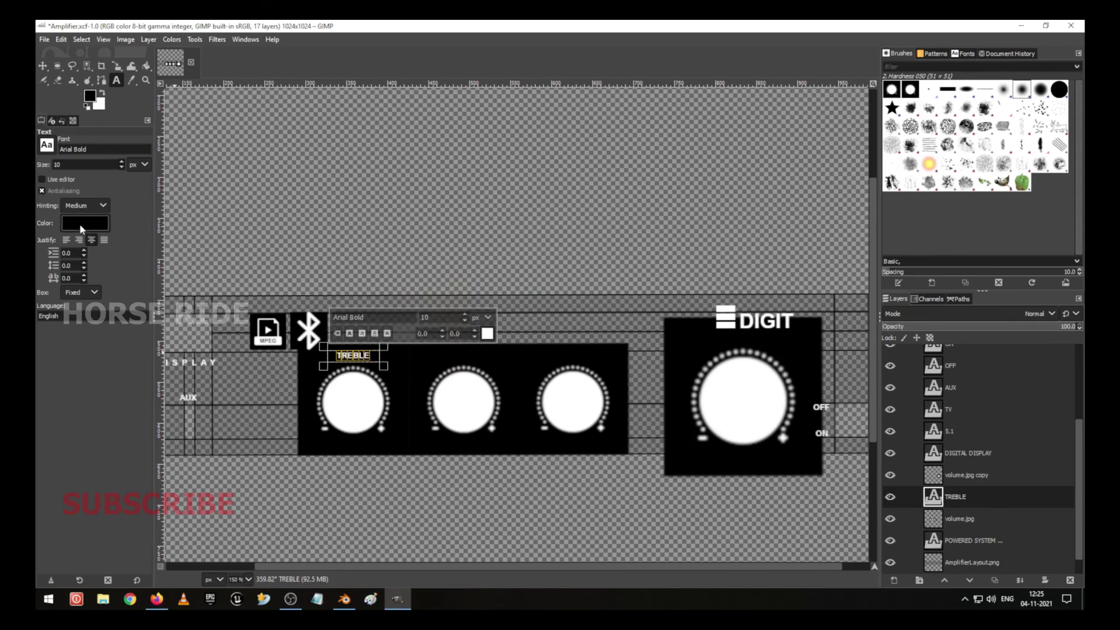
{"action": "left_click", "coordinate": [79, 223]}
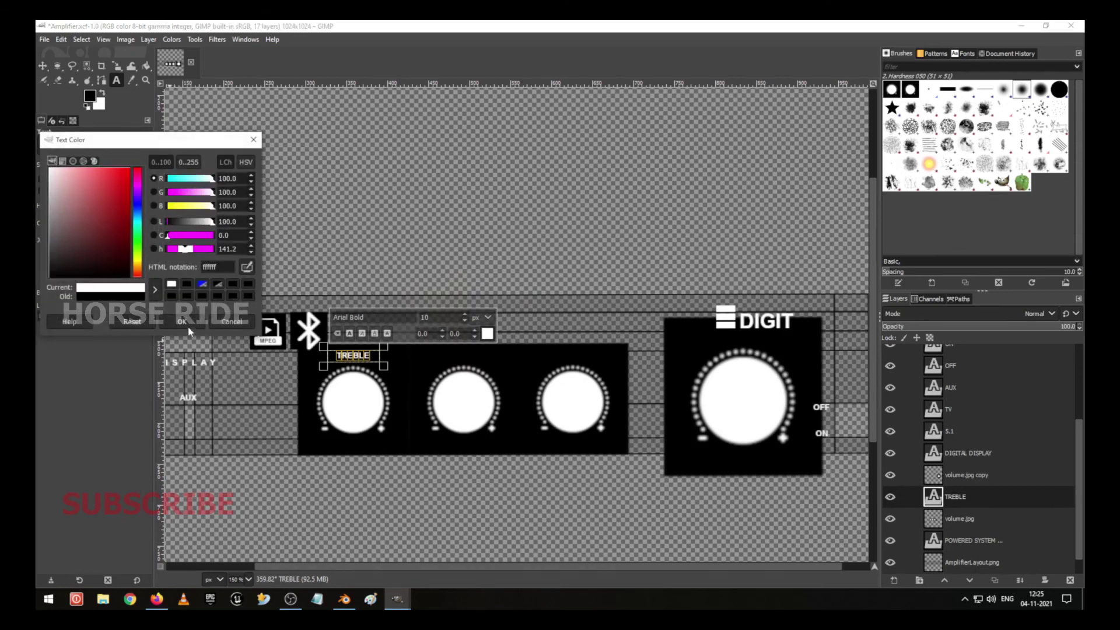
{"action": "key", "text": "Return"}
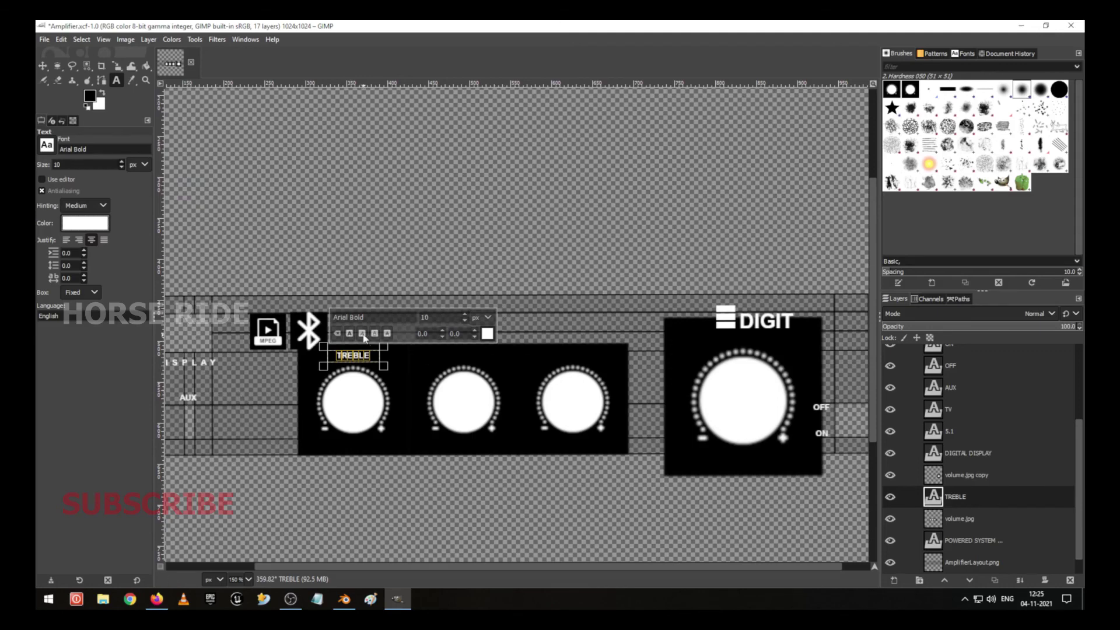
Add a centred text label reading BASS above the second small dial and recolour it white.
{"action": "left_click", "coordinate": [439, 352]}
{"action": "left_click_drag", "start_coordinate": [440, 352], "coordinate": [494, 366]}
{"action": "type", "text": "BASS"}
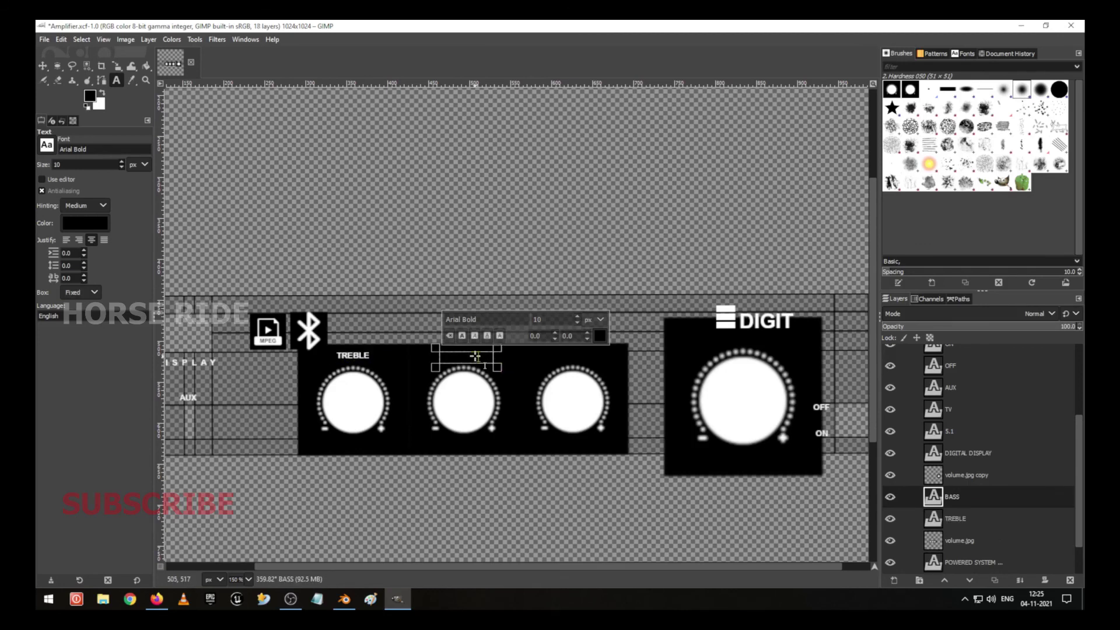
{"action": "key", "text": "ctrl+a"}
{"action": "left_click", "coordinate": [599, 335]}
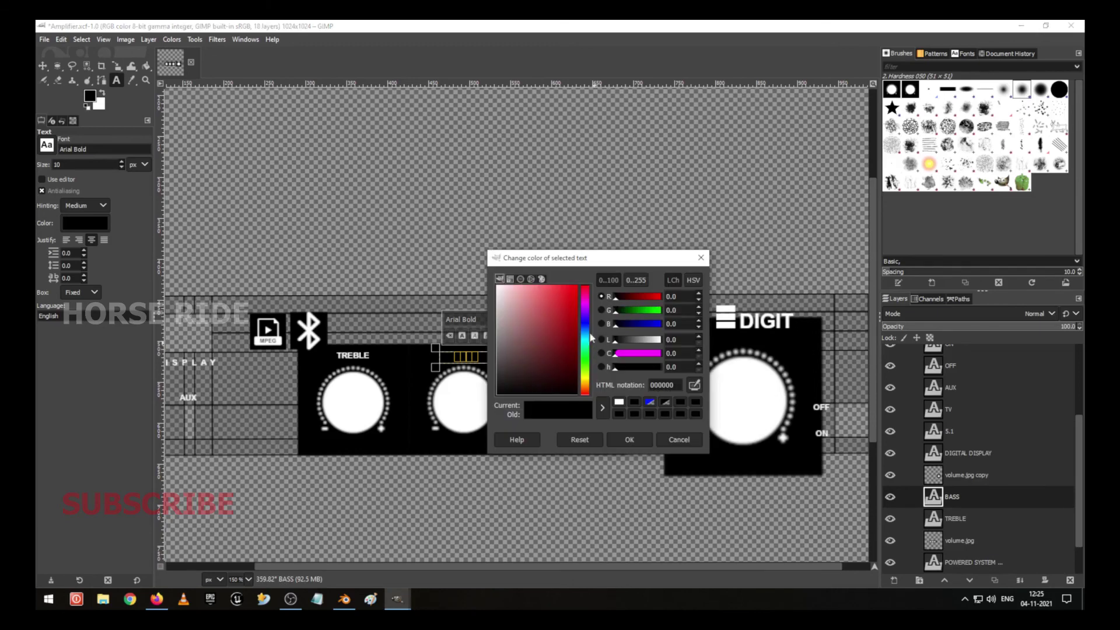
{"action": "left_click", "coordinate": [629, 439]}
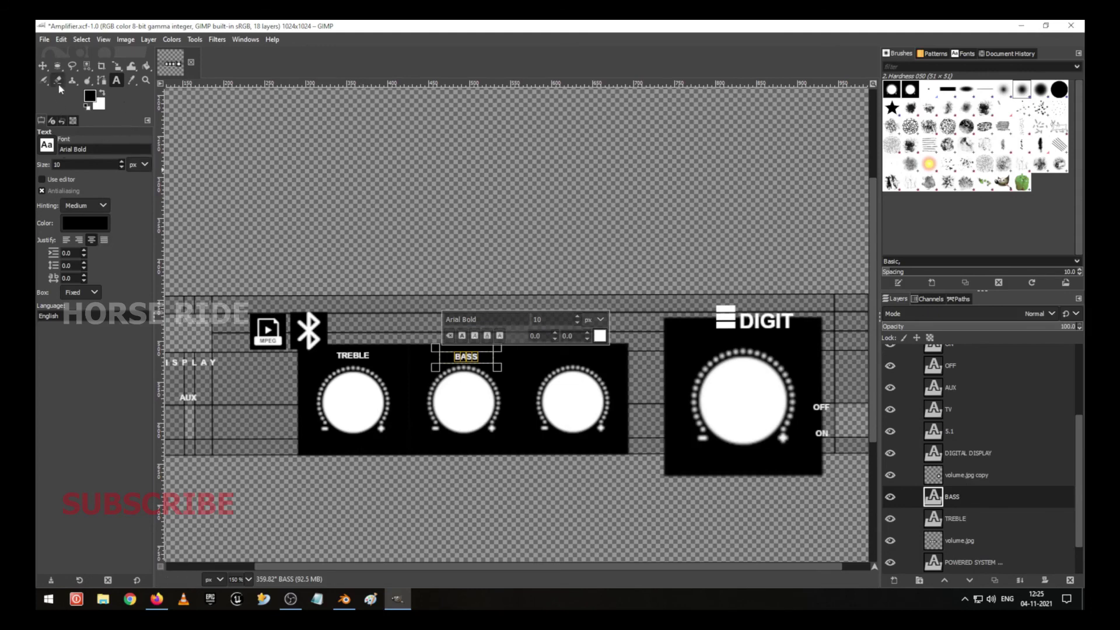
{"action": "key", "text": "Escape"}
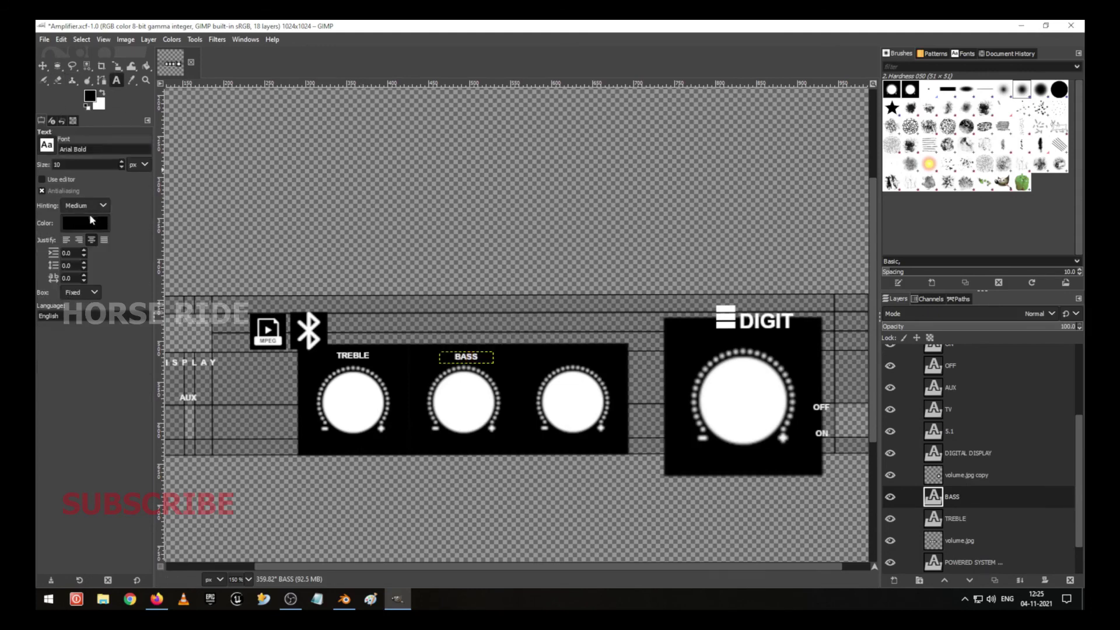
Make white the Text tool's default colour and add a label reading SUB VOL above the third small dial.
{"action": "left_click", "coordinate": [90, 219]}
{"action": "left_click", "coordinate": [58, 152]}
{"action": "left_click", "coordinate": [187, 315]}
{"action": "left_click_drag", "start_coordinate": [557, 351], "coordinate": [596, 360]}
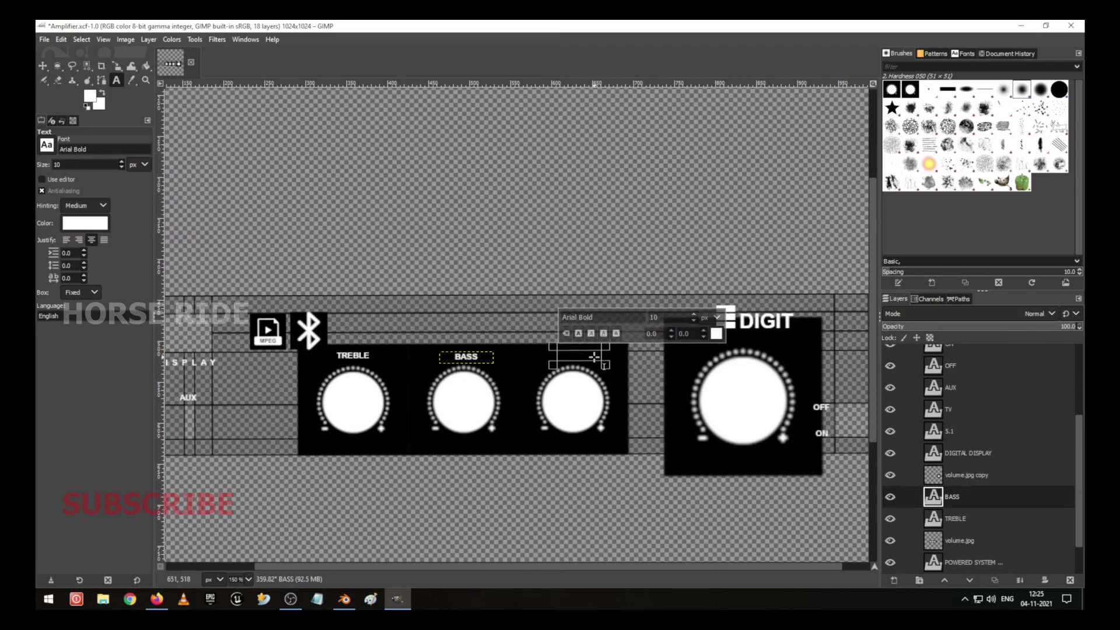
{"action": "type", "text": "SUB"}
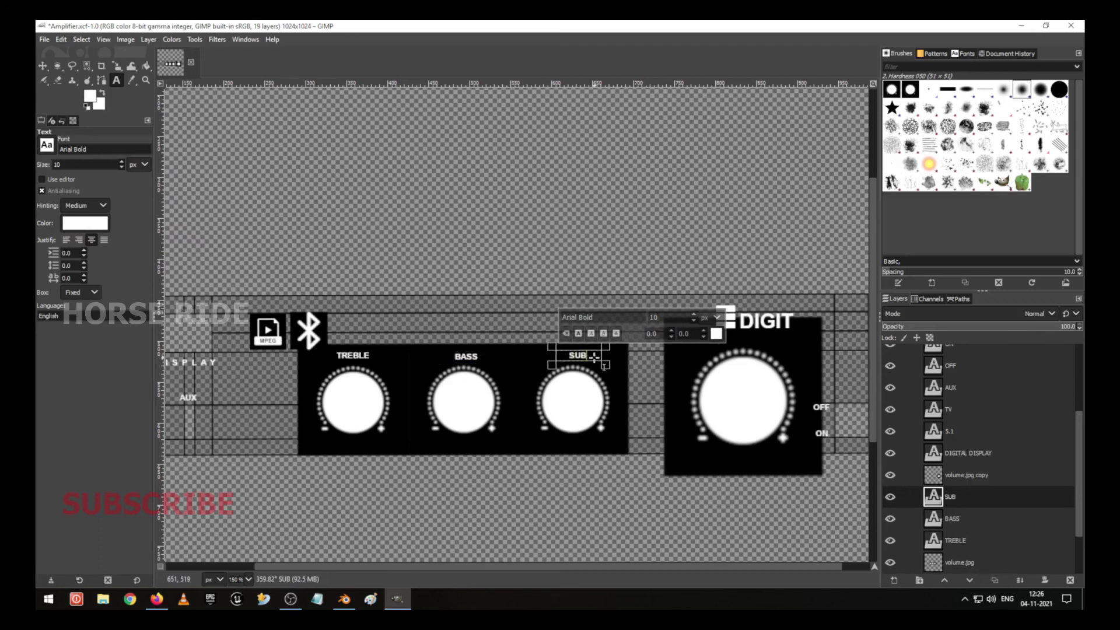
{"action": "type", "text": " VOL"}
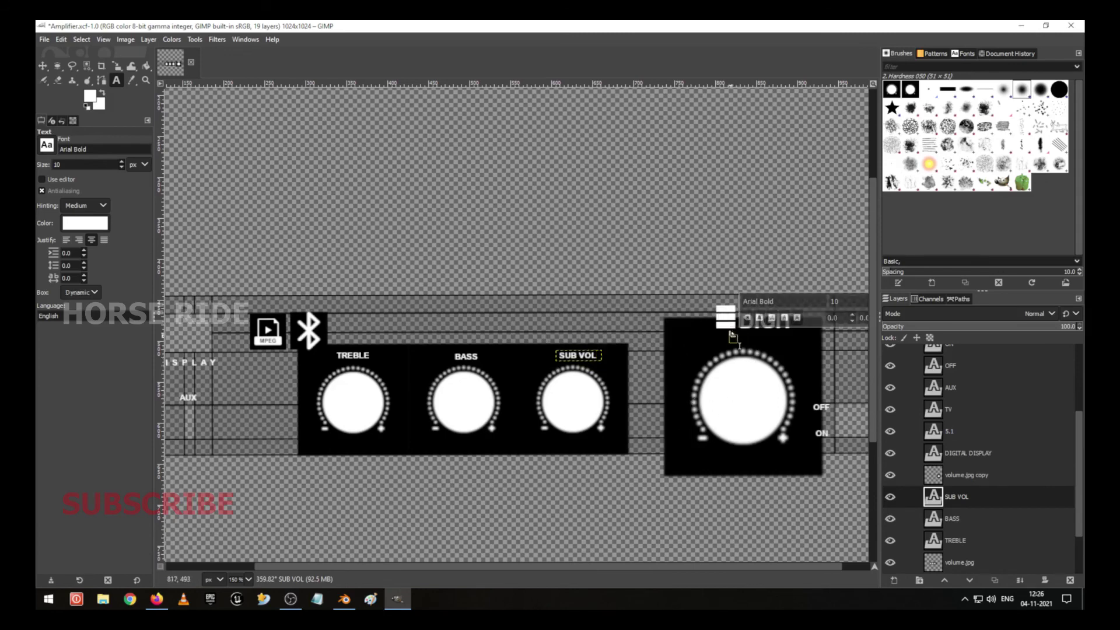
Add a text label reading MASTER VOLUME directly above the large dial and make its text box slightly taller.
{"action": "left_click_drag", "start_coordinate": [706, 336], "coordinate": [791, 356]}
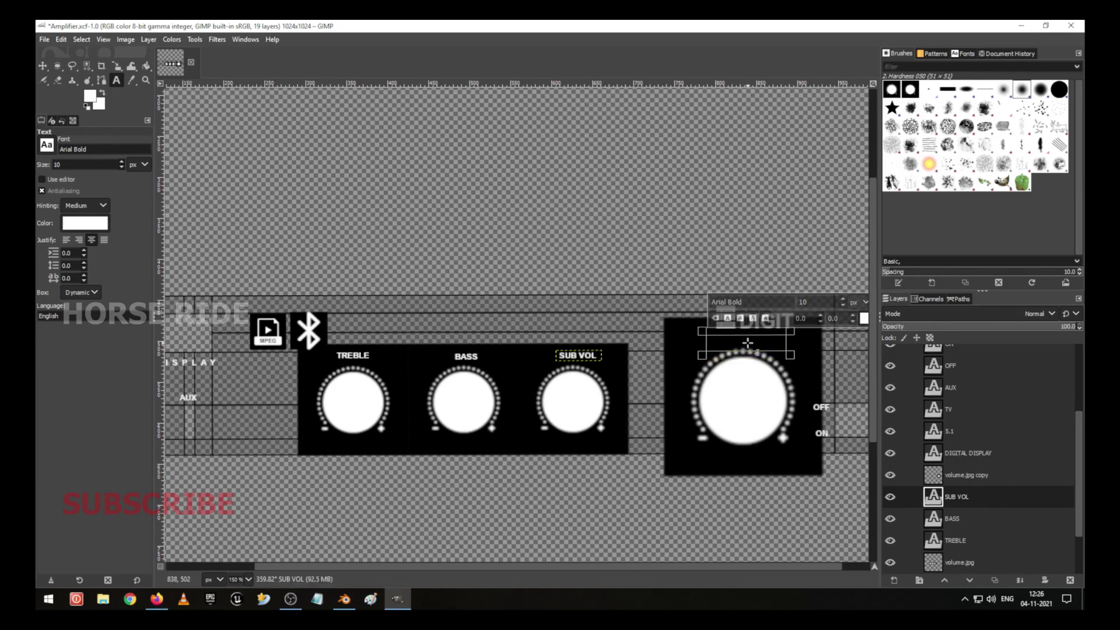
{"action": "type", "text": "MASTER"}
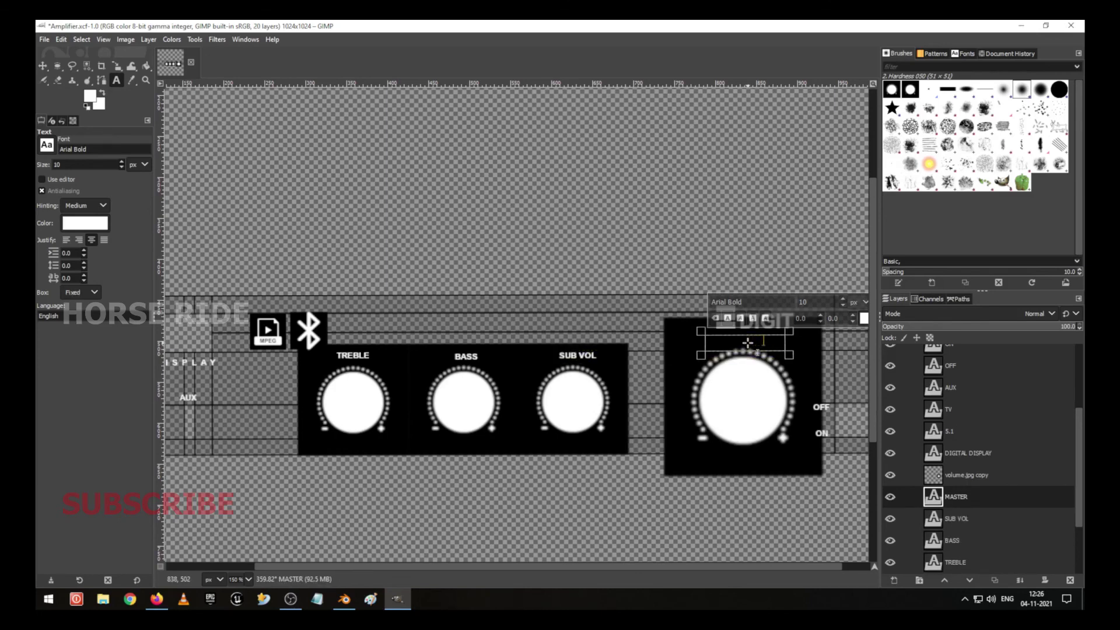
{"action": "type", "text": " VOLUME"}
{"action": "key", "text": "ctrl+a"}
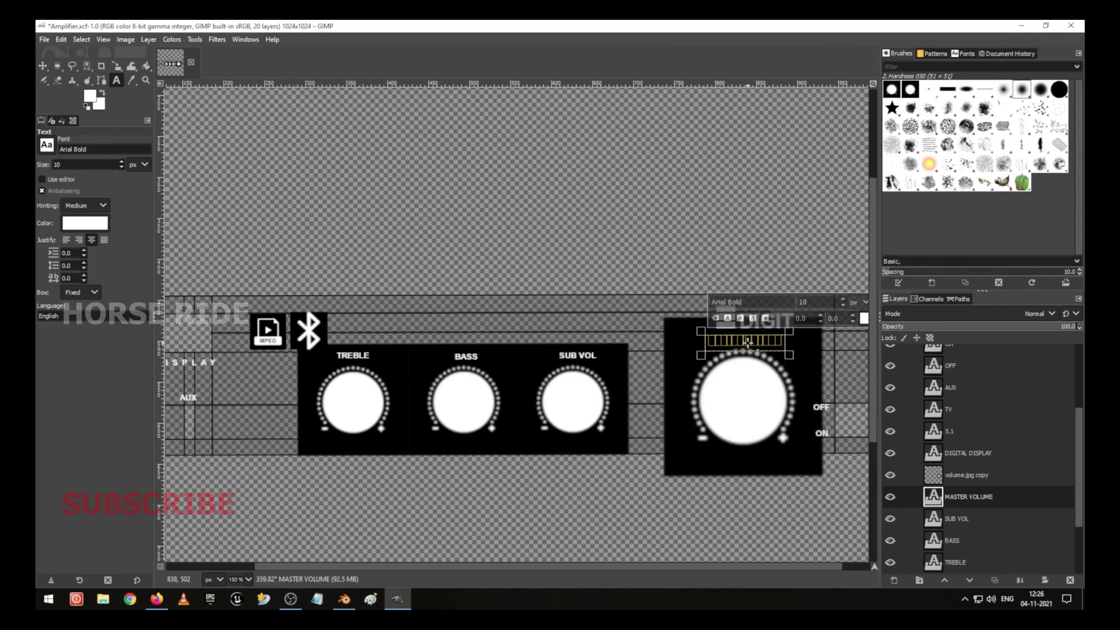
{"action": "left_click", "coordinate": [864, 318]}
{"action": "left_click", "coordinate": [907, 420]}
{"action": "left_click_drag", "start_coordinate": [796, 360], "coordinate": [753, 353]}
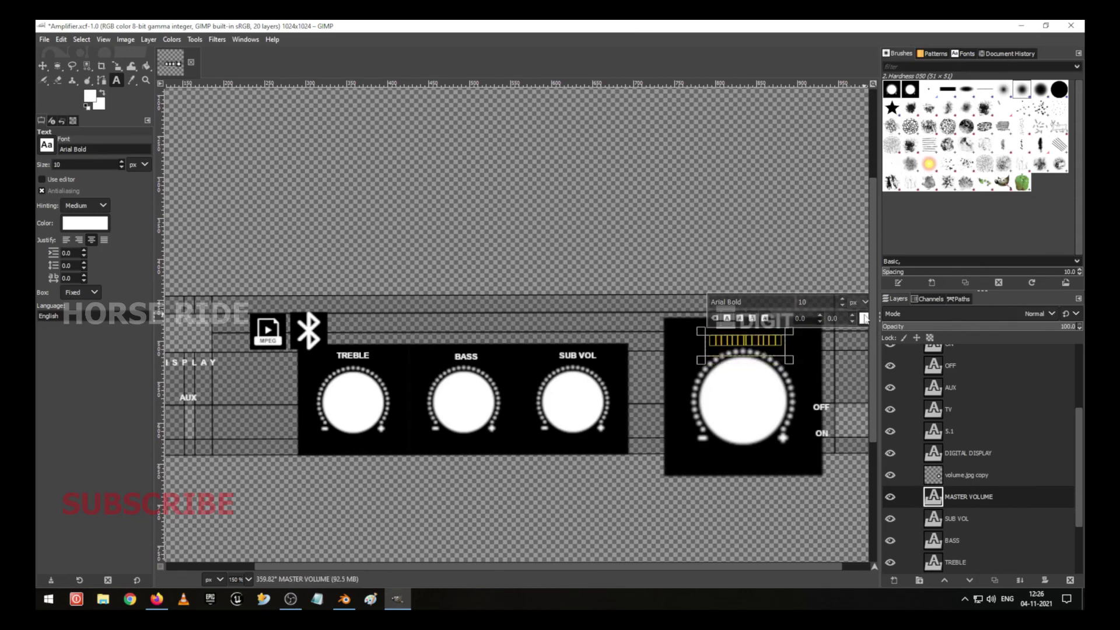
Recolour the selected MASTER VOLUME text red (ff0000).
{"action": "left_click", "coordinate": [864, 318]}
{"action": "left_click", "coordinate": [847, 259]}
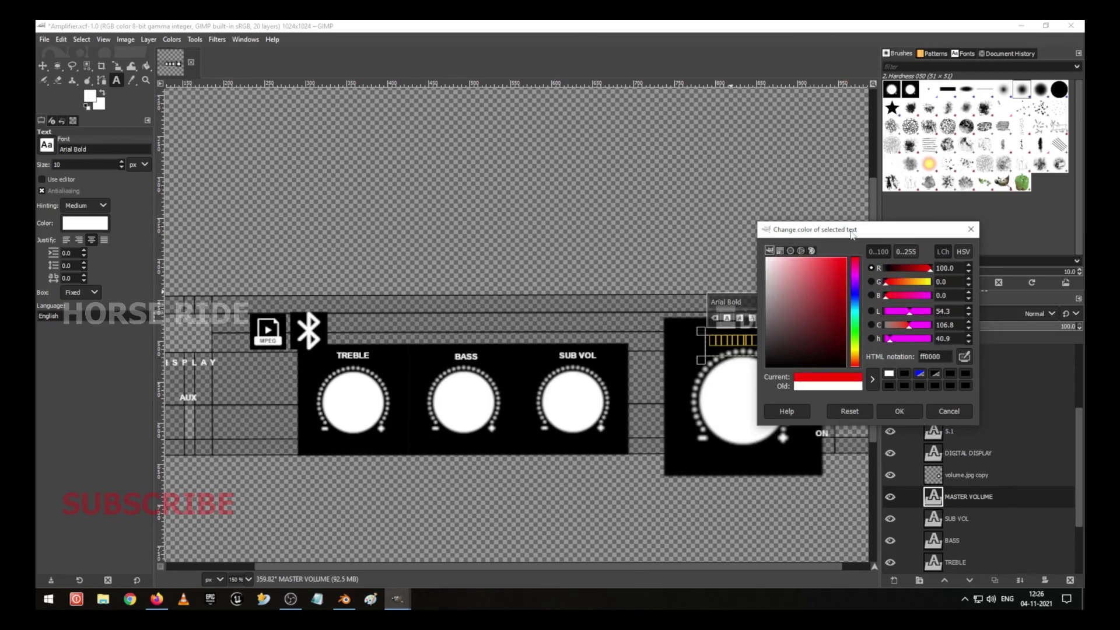
{"action": "left_click", "coordinate": [901, 412]}
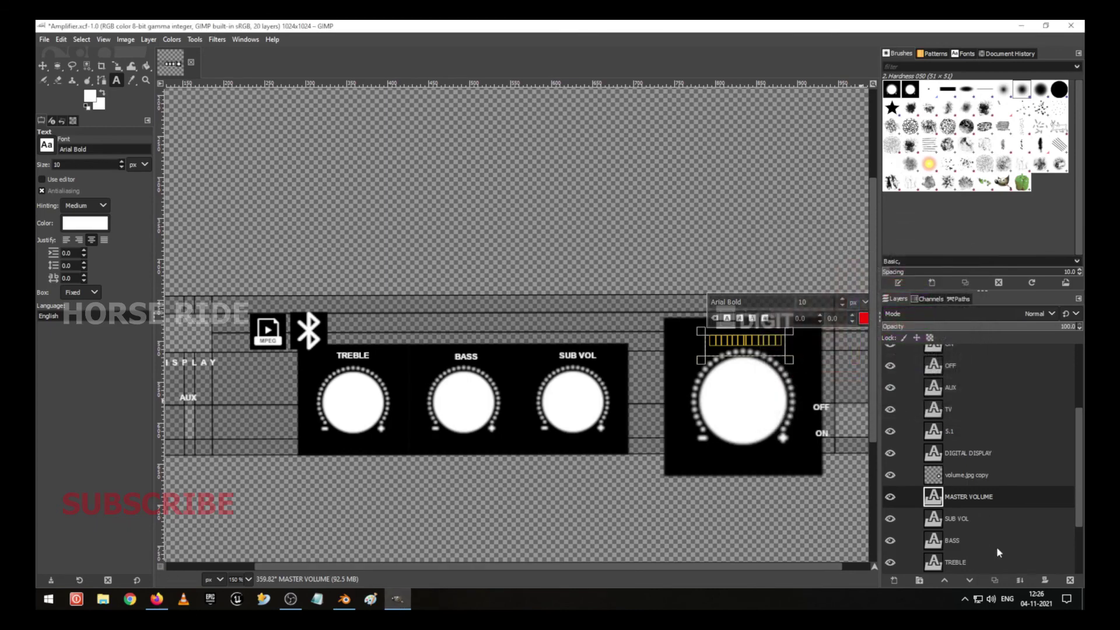
Raise the MASTER VOLUME layer three positions in the stack, placing it just above the 5.1 layer.
{"action": "left_click", "coordinate": [949, 578]}
{"action": "left_click", "coordinate": [949, 578]}
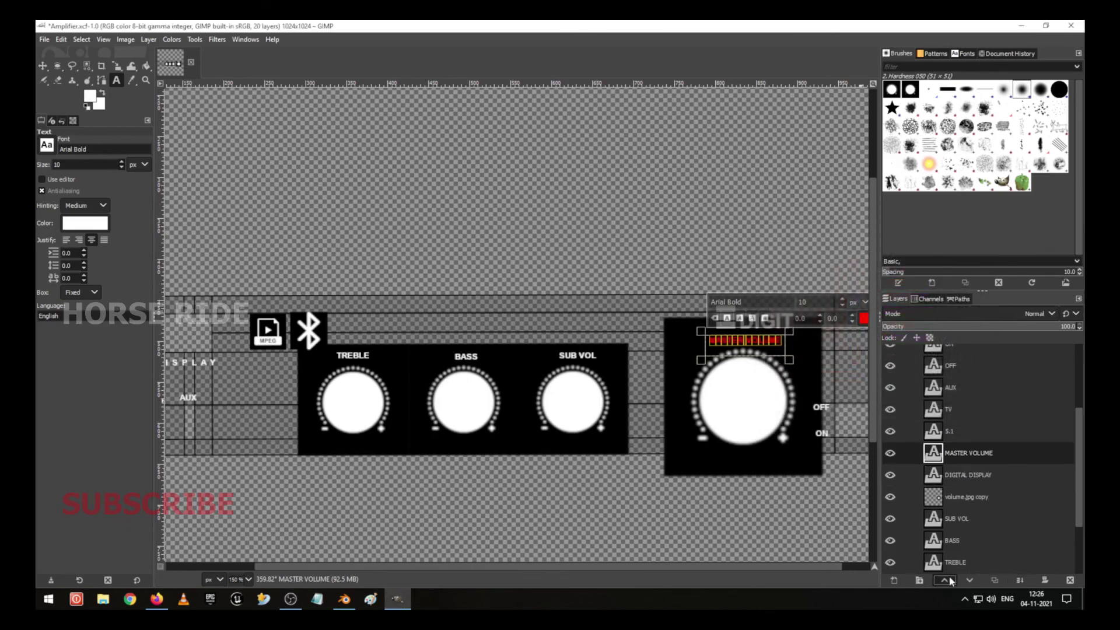
{"action": "left_click", "coordinate": [949, 577]}
Recolour the MASTER VOLUME text white using the recent colour swatch.
{"action": "left_click", "coordinate": [864, 318]}
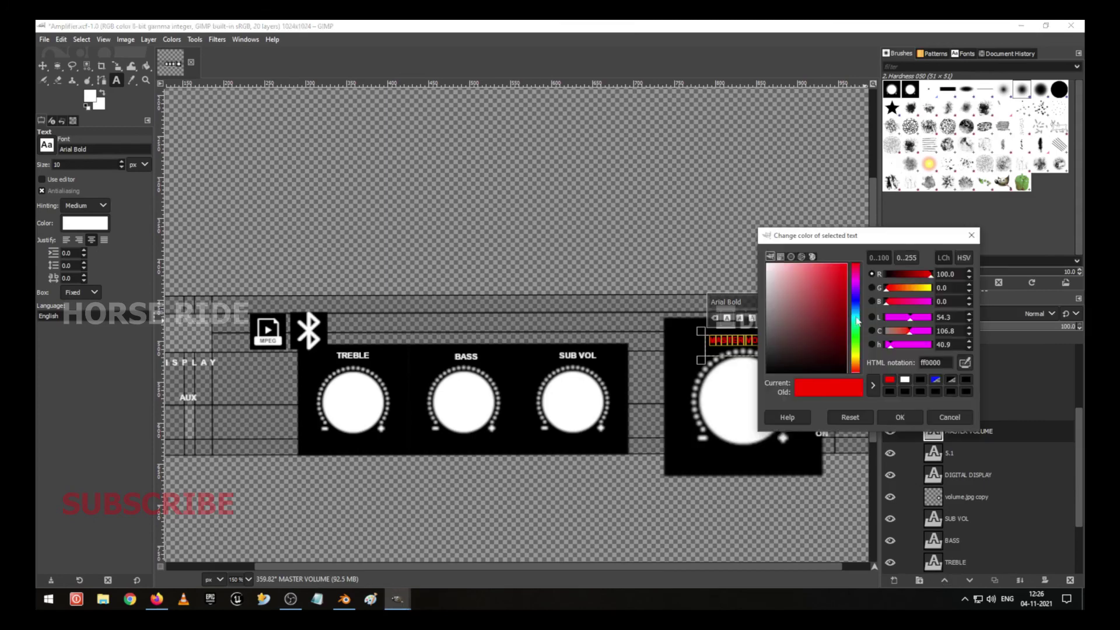
{"action": "left_click", "coordinate": [905, 380]}
{"action": "left_click", "coordinate": [903, 417]}
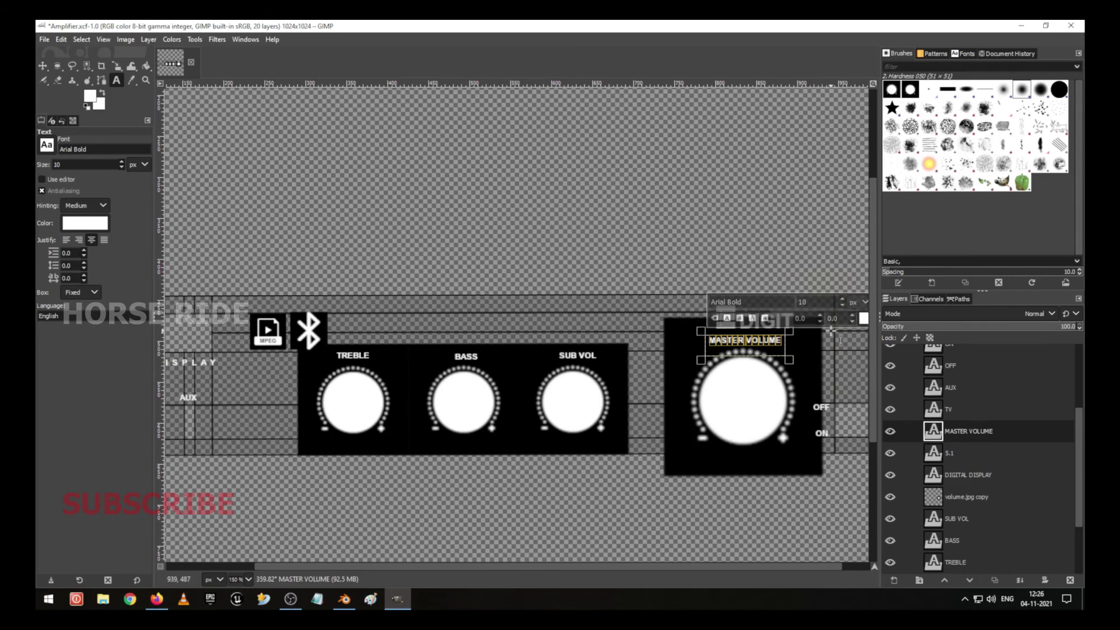
Set the colour of the MASTER VOLUME label above the large dial to red (ff0000).
{"action": "left_click", "coordinate": [864, 318]}
{"action": "left_click", "coordinate": [811, 294]}
{"action": "left_click", "coordinate": [902, 379]}
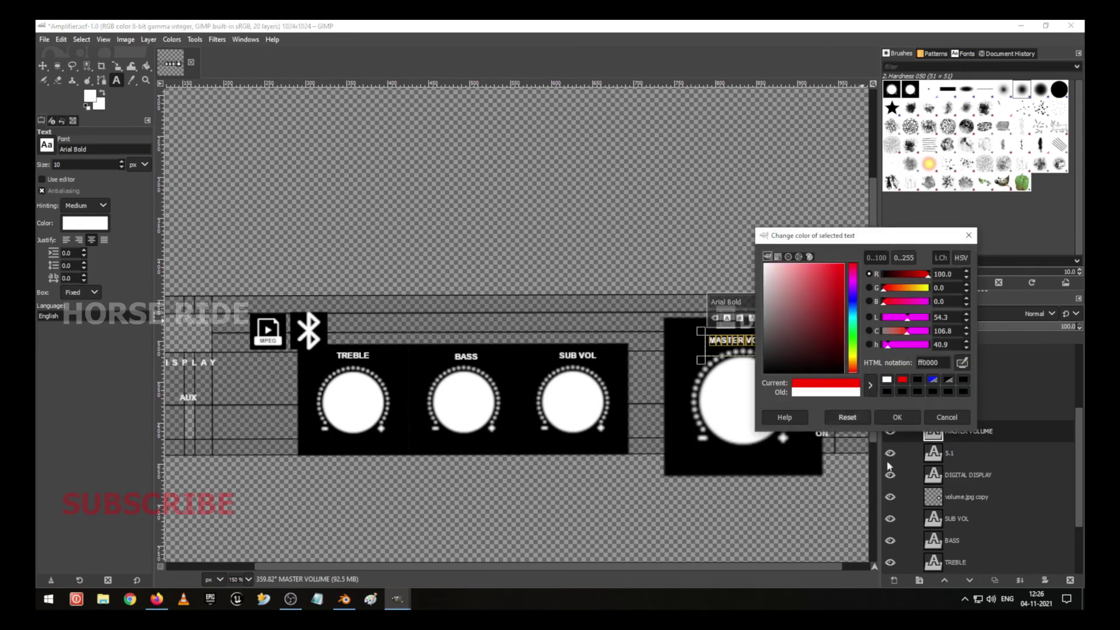
{"action": "left_click", "coordinate": [895, 417]}
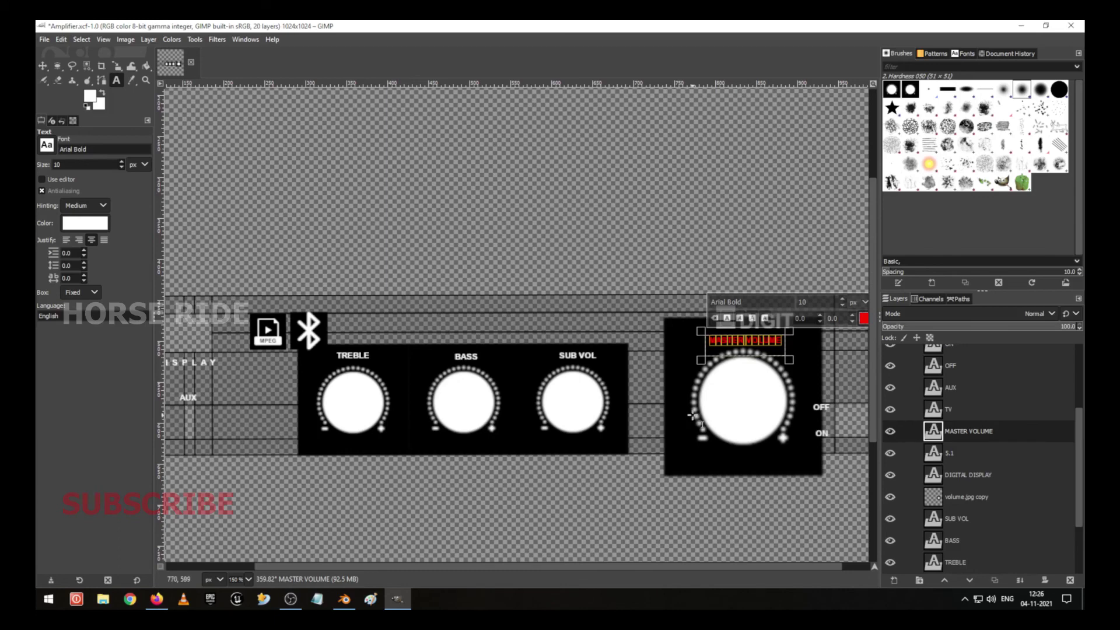